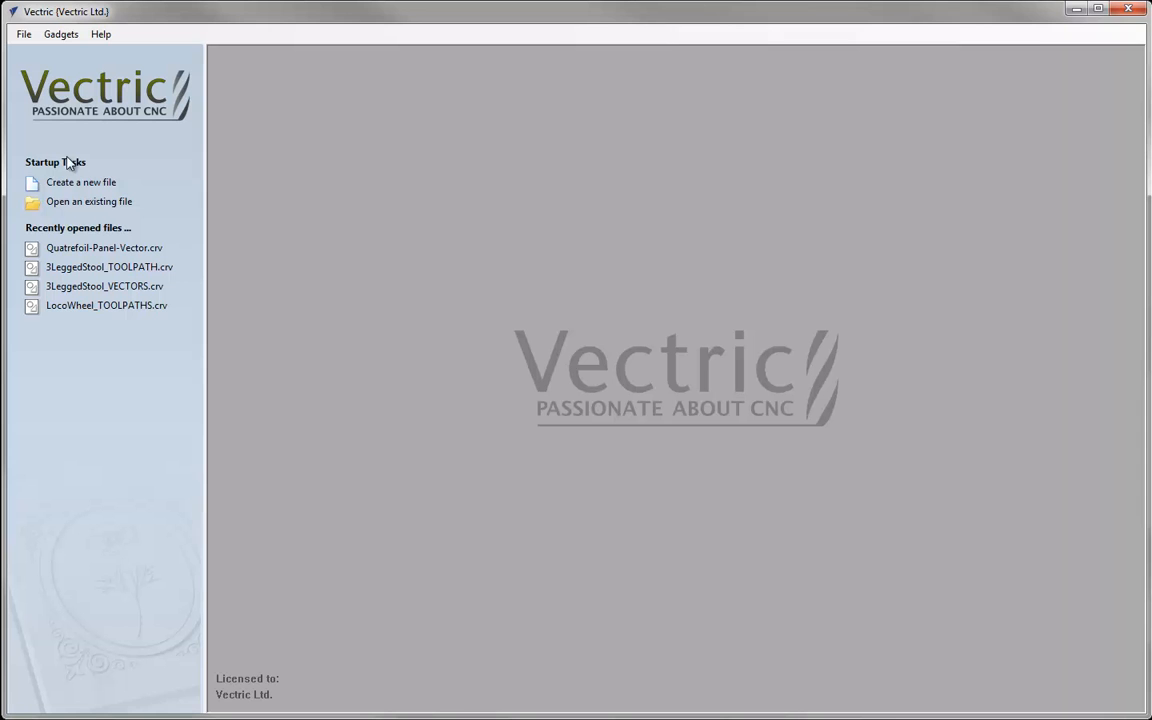
Open the existing file Quatrefoil-Panel-Vector.crv from the GothicQuatrafoil_FILES folder
{"action": "left_click", "coordinate": [104, 203]}
{"action": "left_click", "coordinate": [540, 312]}
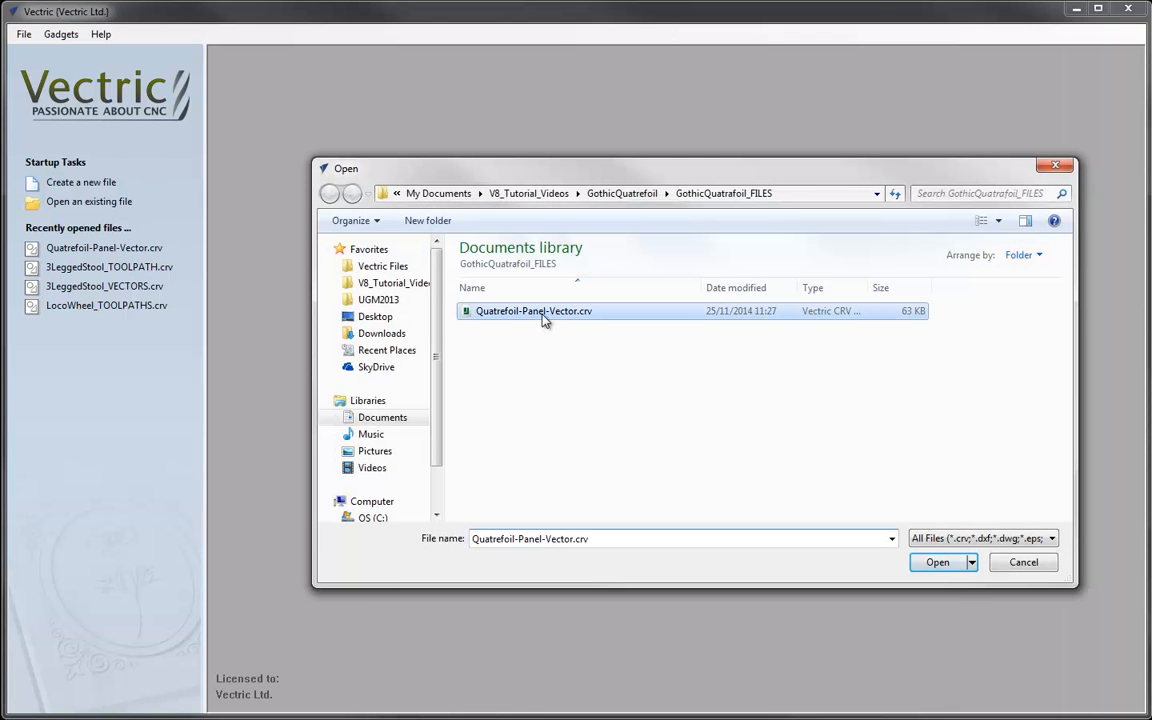
{"action": "left_click", "coordinate": [930, 567]}
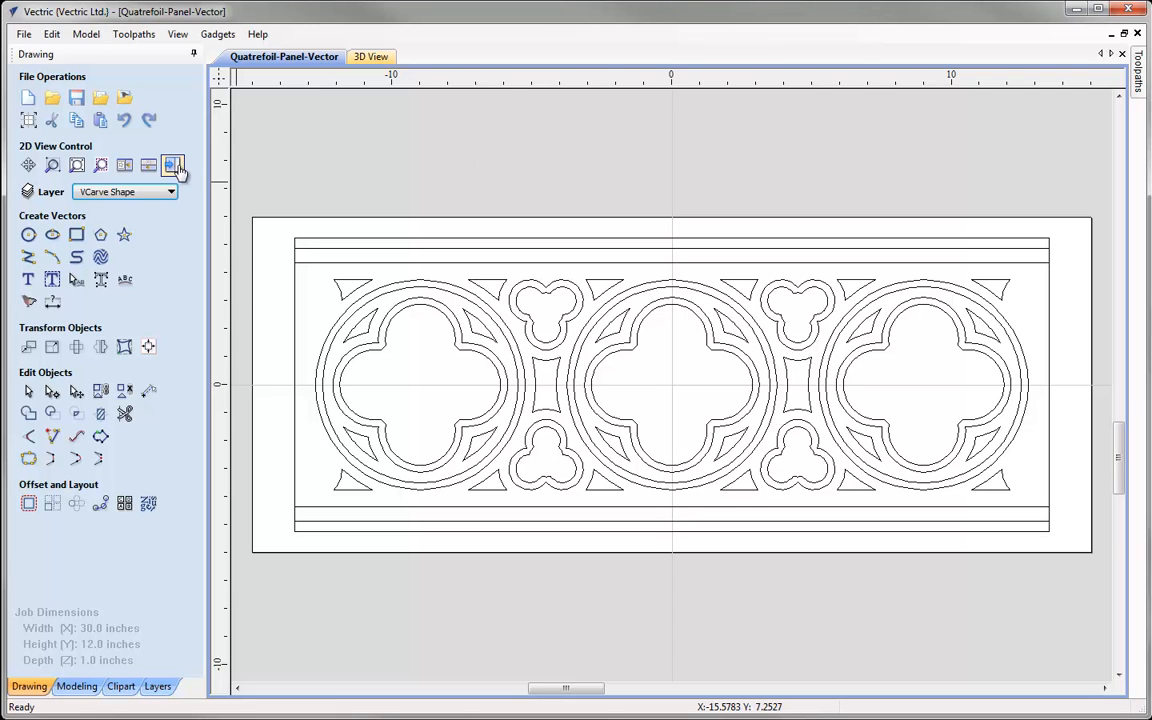
Toggle the visibility of each of the four layers off and on to examine which vectors it holds
{"action": "left_click", "coordinate": [167, 191]}
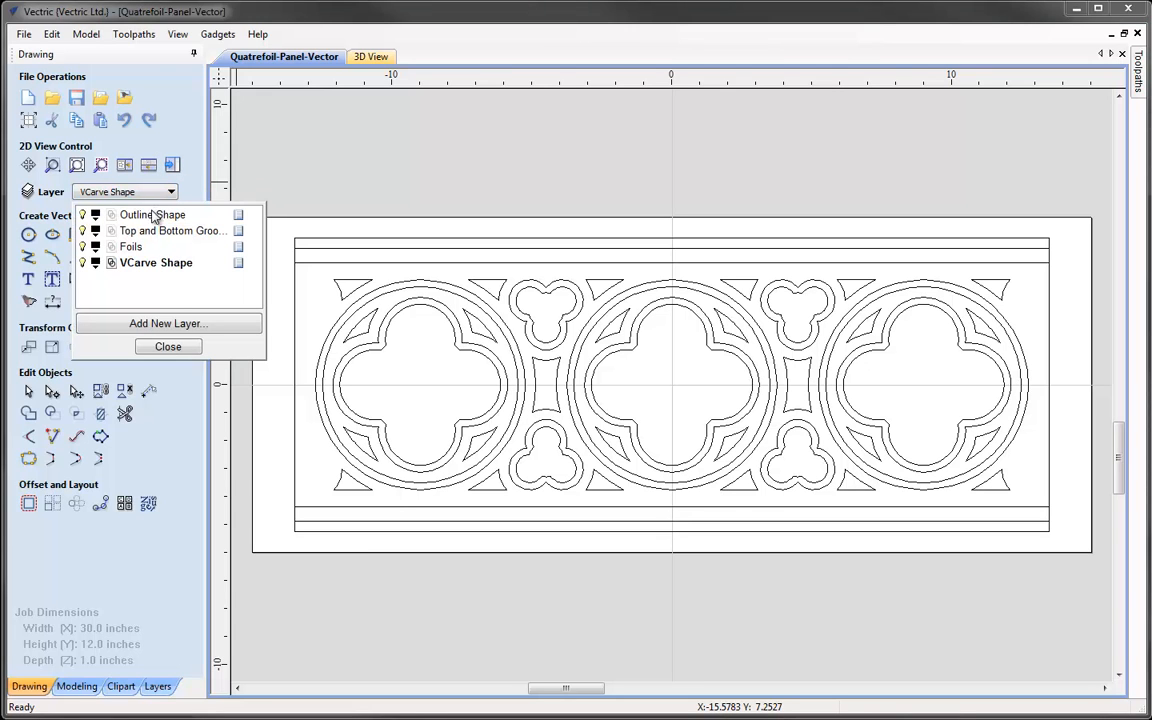
{"action": "left_click", "coordinate": [83, 215]}
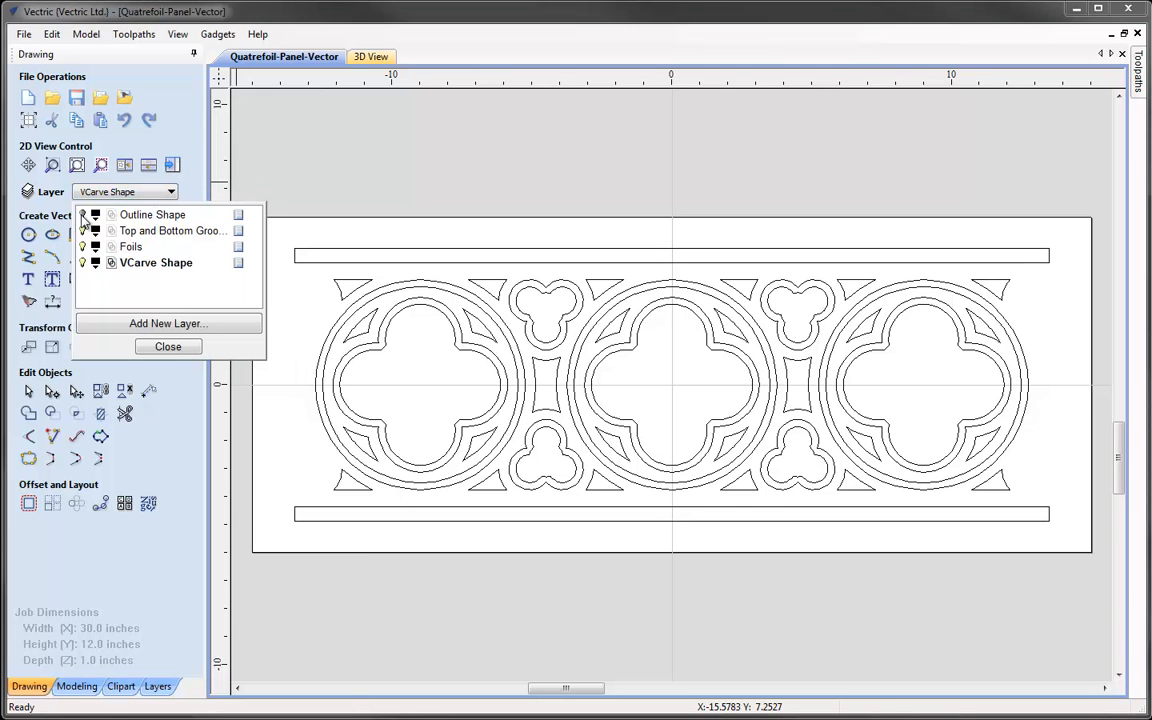
{"action": "left_click", "coordinate": [83, 215]}
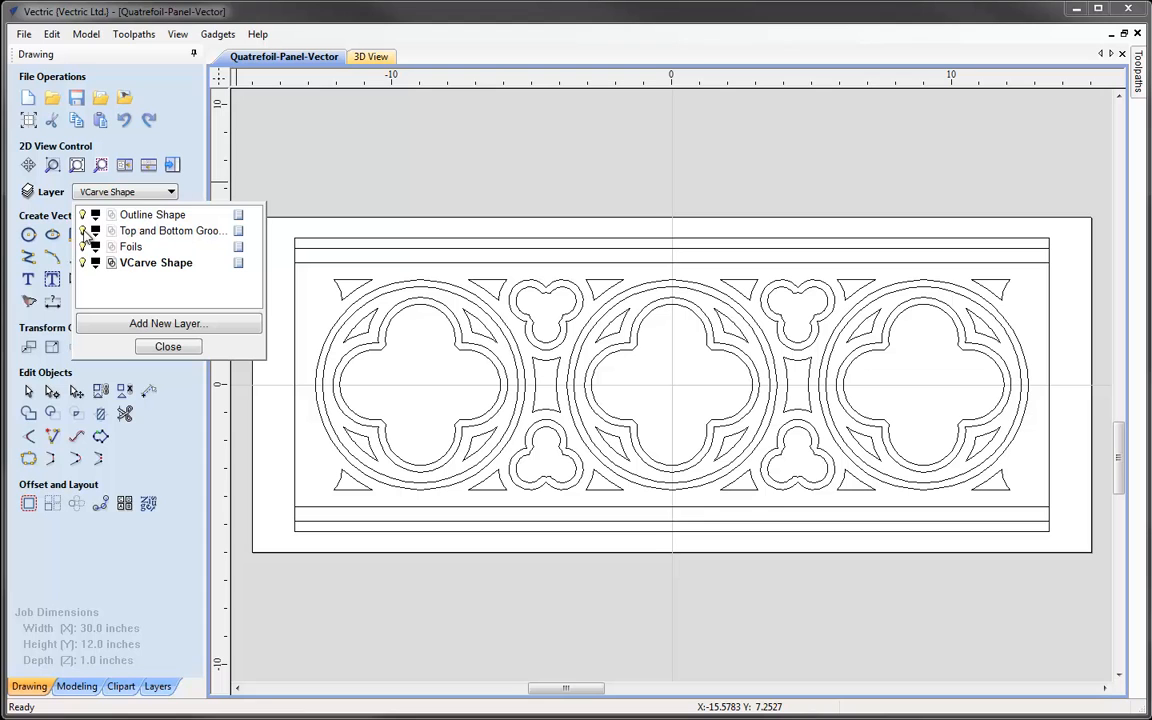
{"action": "left_click", "coordinate": [84, 231]}
{"action": "left_click", "coordinate": [84, 231]}
{"action": "left_click", "coordinate": [83, 247]}
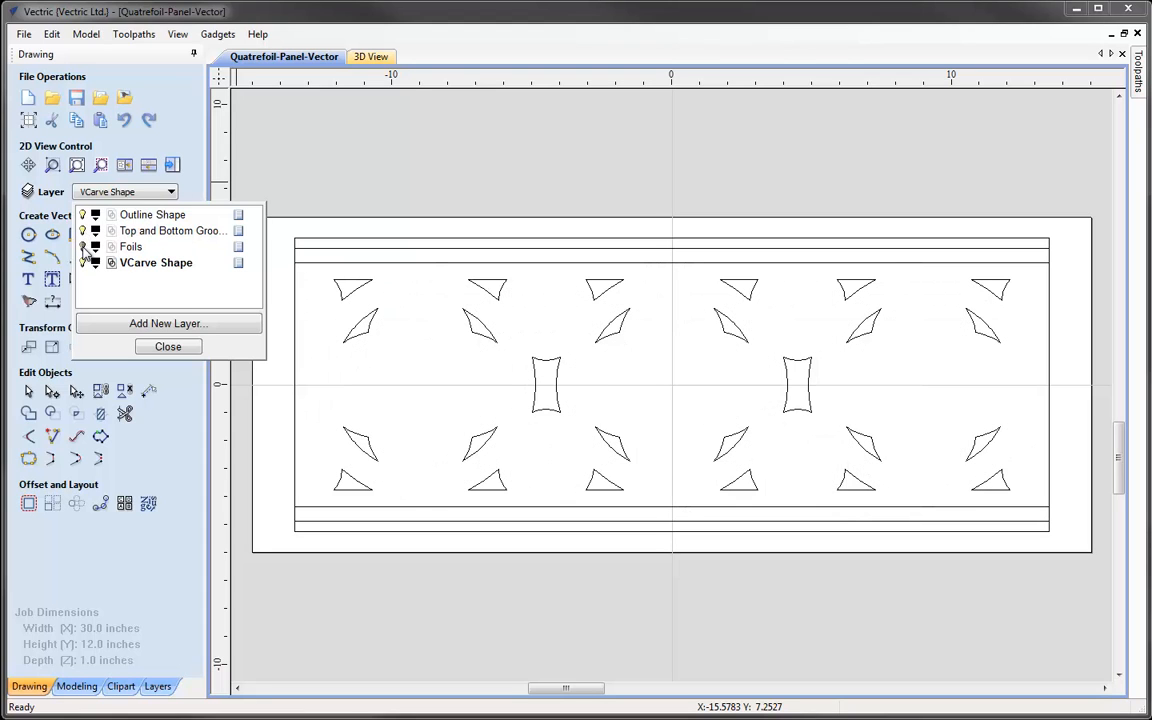
{"action": "left_click", "coordinate": [83, 247]}
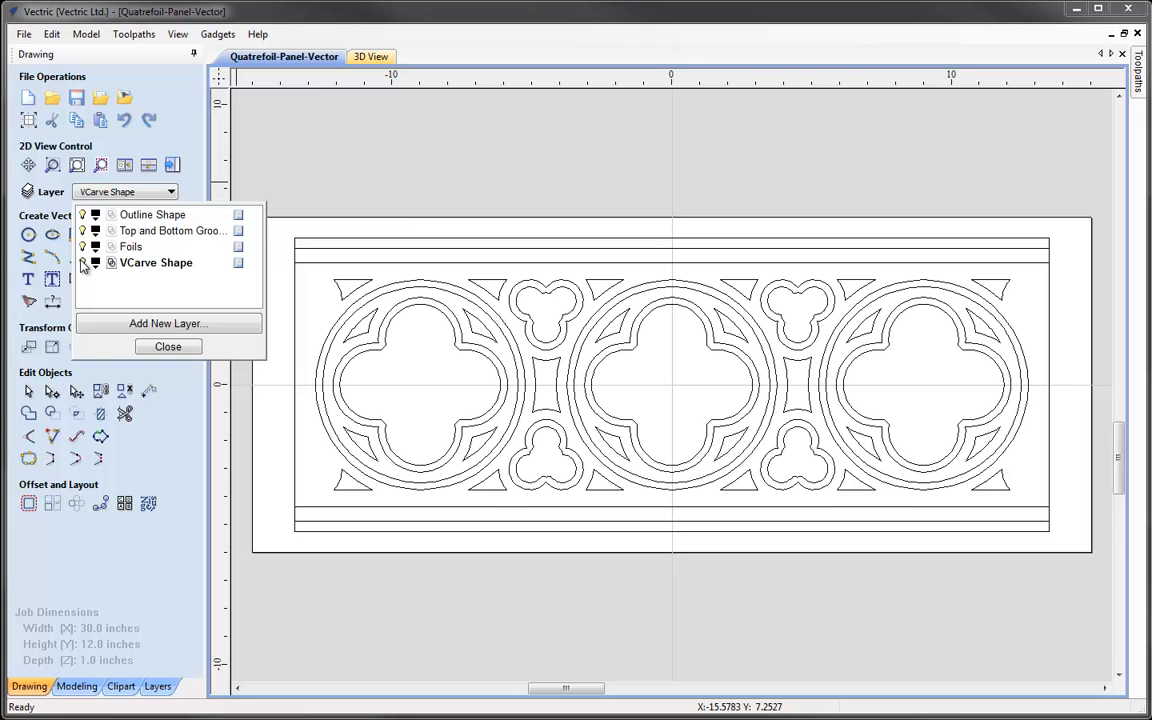
{"action": "left_click", "coordinate": [83, 263]}
{"action": "left_click", "coordinate": [83, 263]}
Hide the VCarve Shape, top and bottom groove, and Outline Shape layers, and make Foils the active layer
{"action": "left_click", "coordinate": [83, 262]}
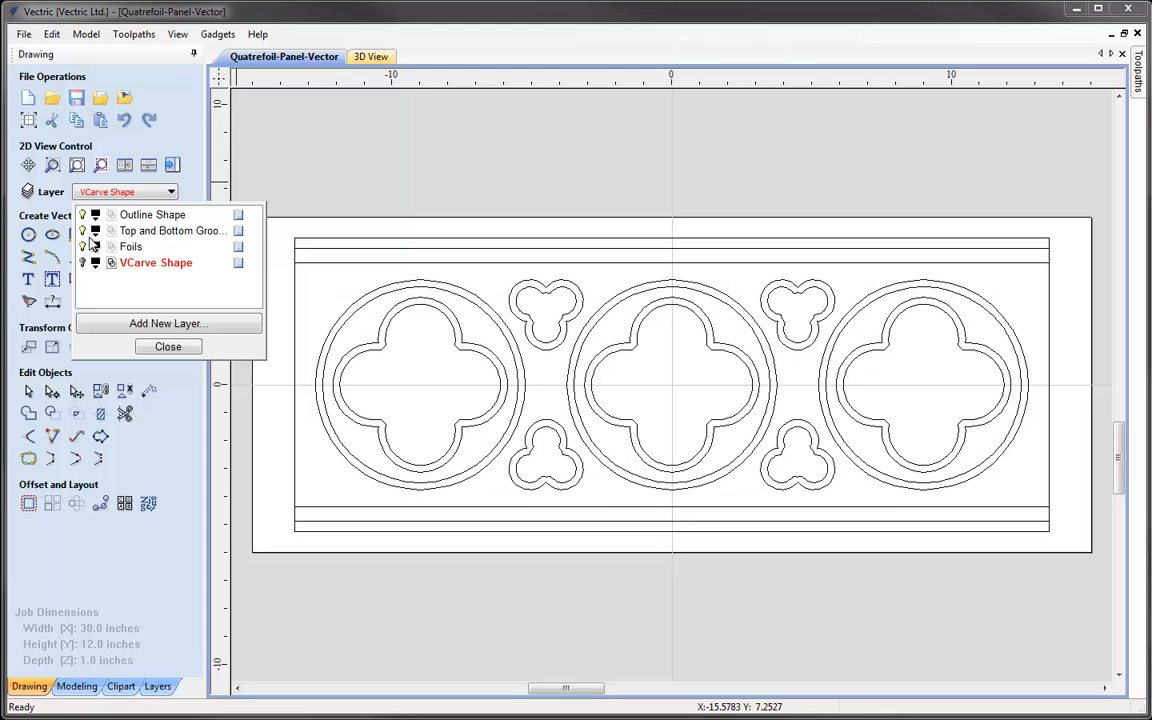
{"action": "left_click", "coordinate": [83, 230]}
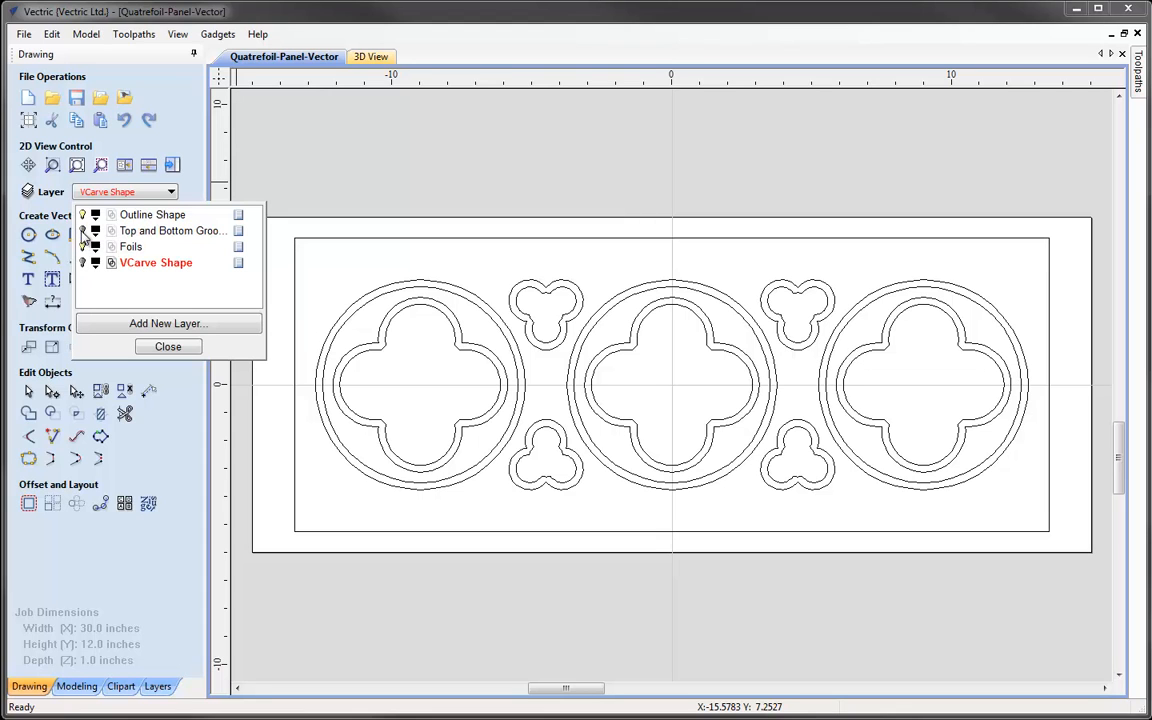
{"action": "left_click", "coordinate": [83, 215]}
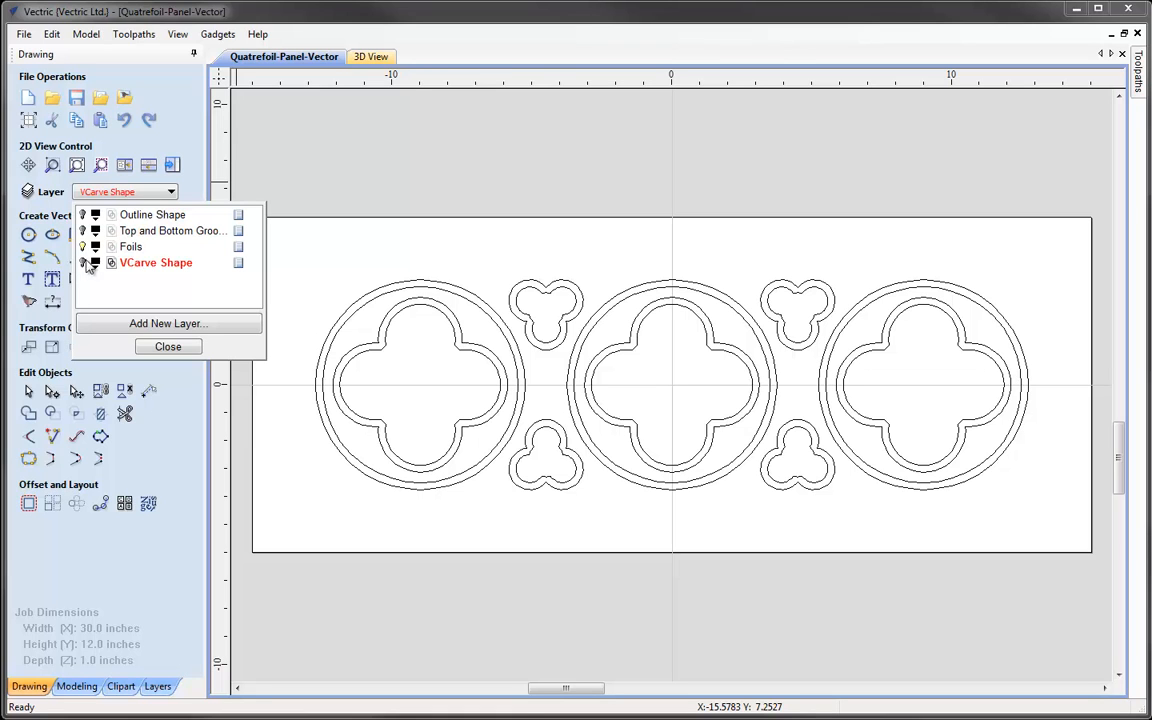
{"action": "left_click", "coordinate": [132, 247]}
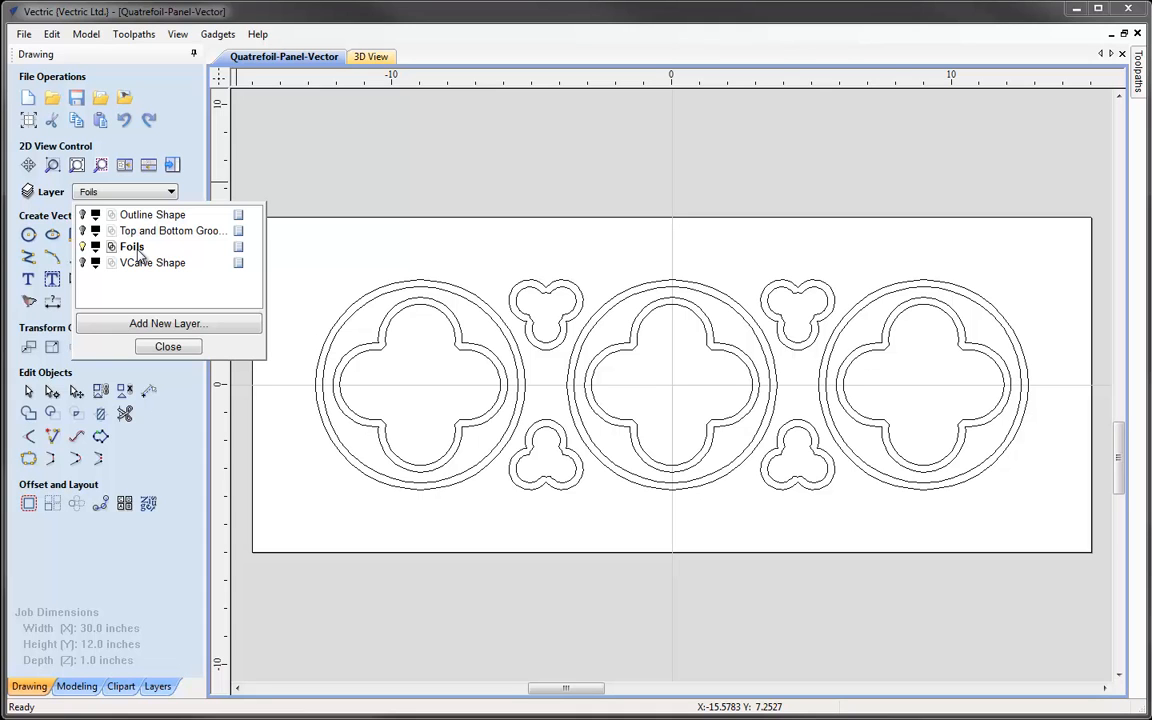
{"action": "left_click", "coordinate": [180, 346]}
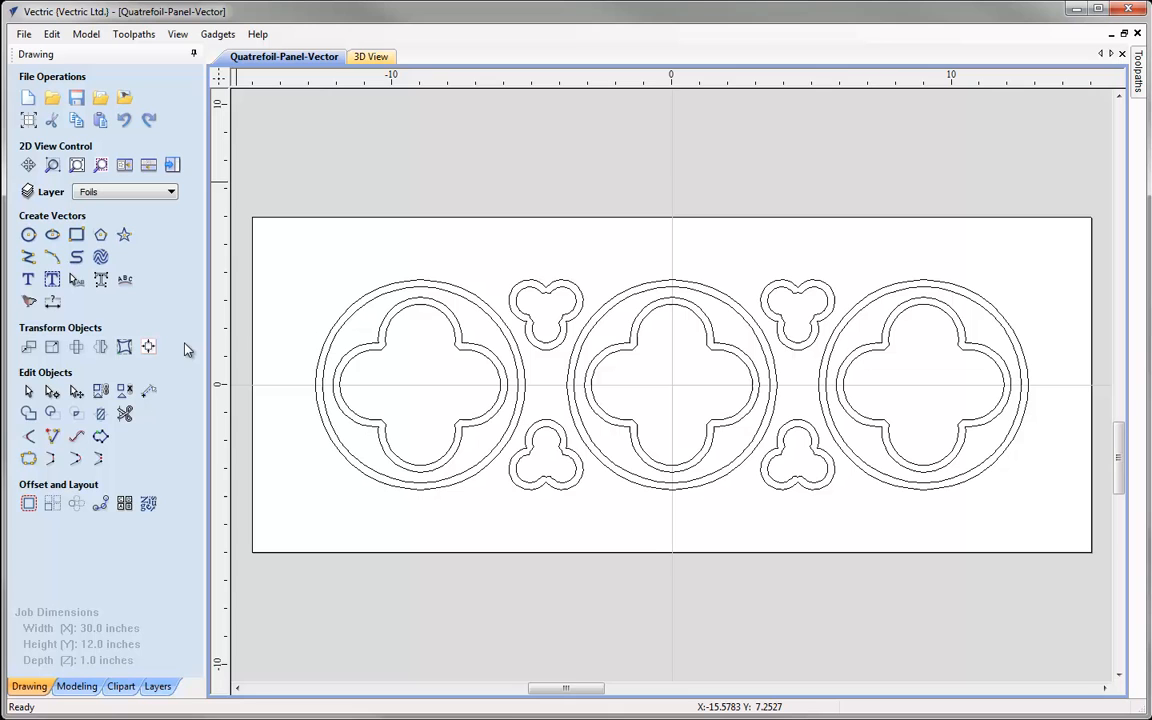
Switch to the toolpath workspace and set the XY datum to the lower-left corner of the material in Material Setup
{"action": "left_click", "coordinate": [173, 168]}
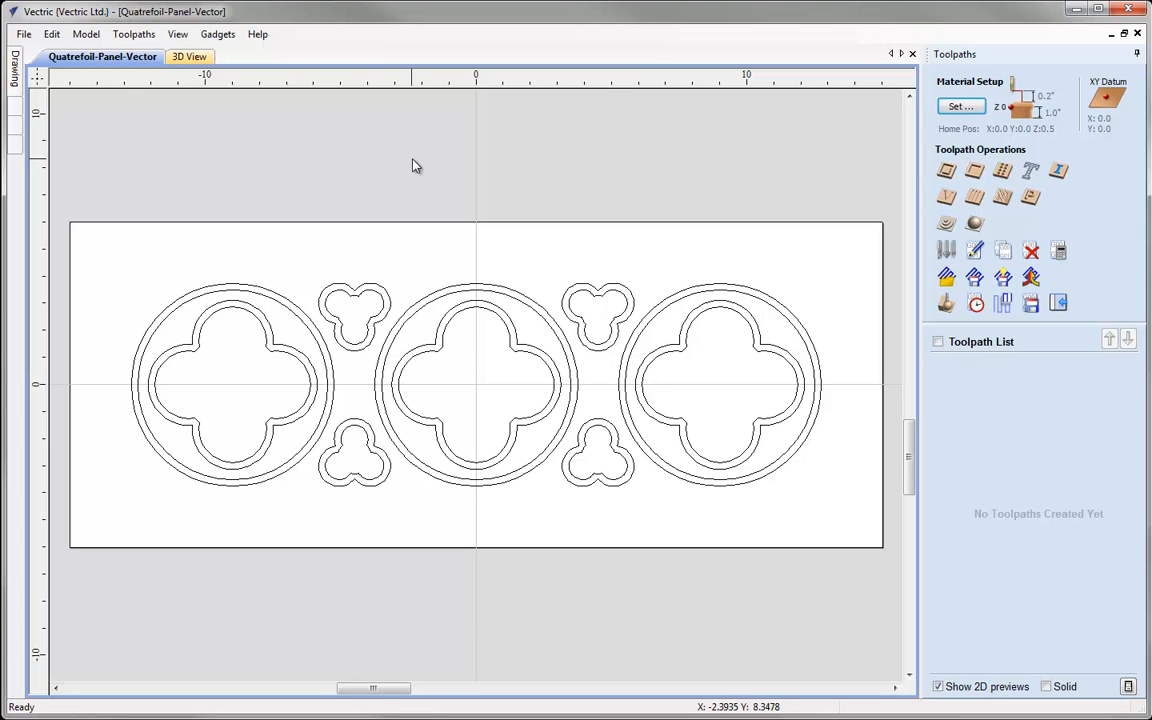
{"action": "left_click", "coordinate": [970, 112]}
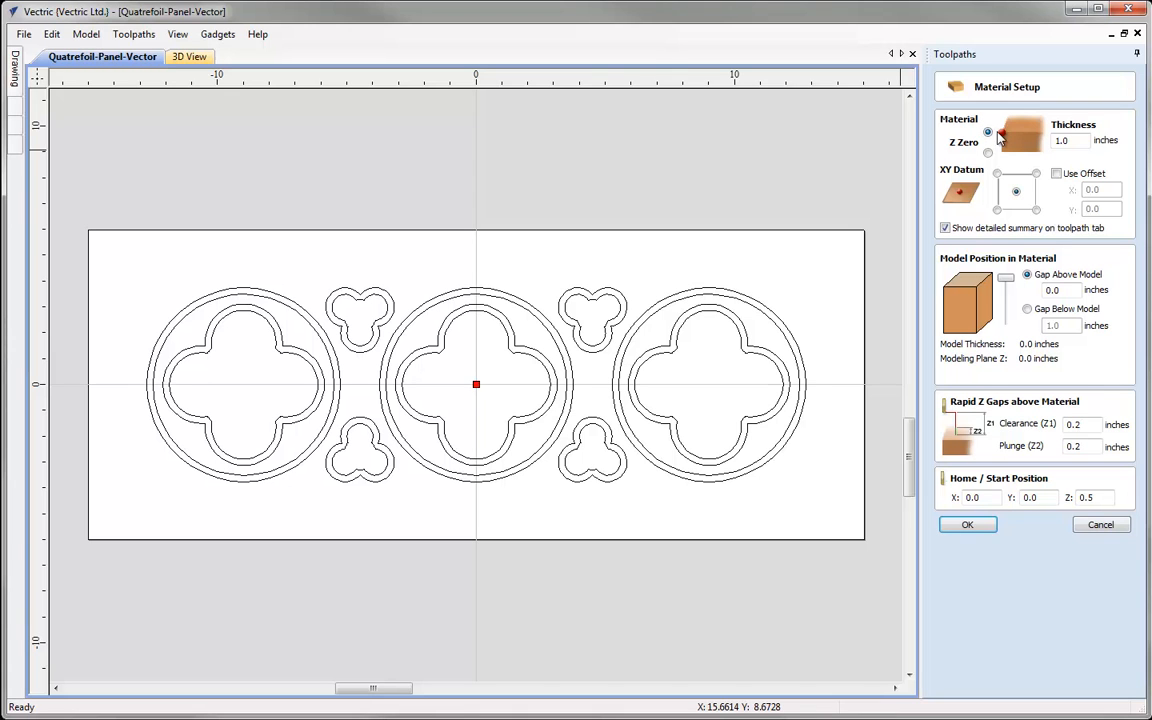
{"action": "left_click_drag", "start_coordinate": [1089, 140], "coordinate": [1013, 141]}
{"action": "left_click", "coordinate": [997, 211]}
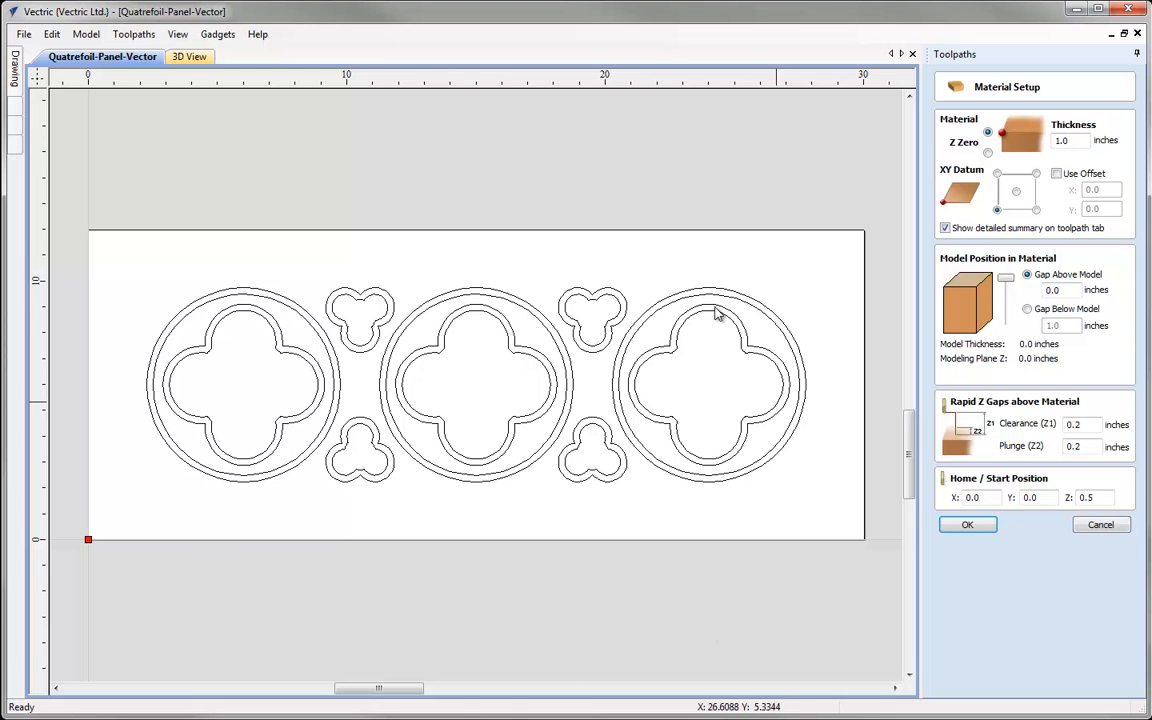
{"action": "left_click", "coordinate": [968, 525]}
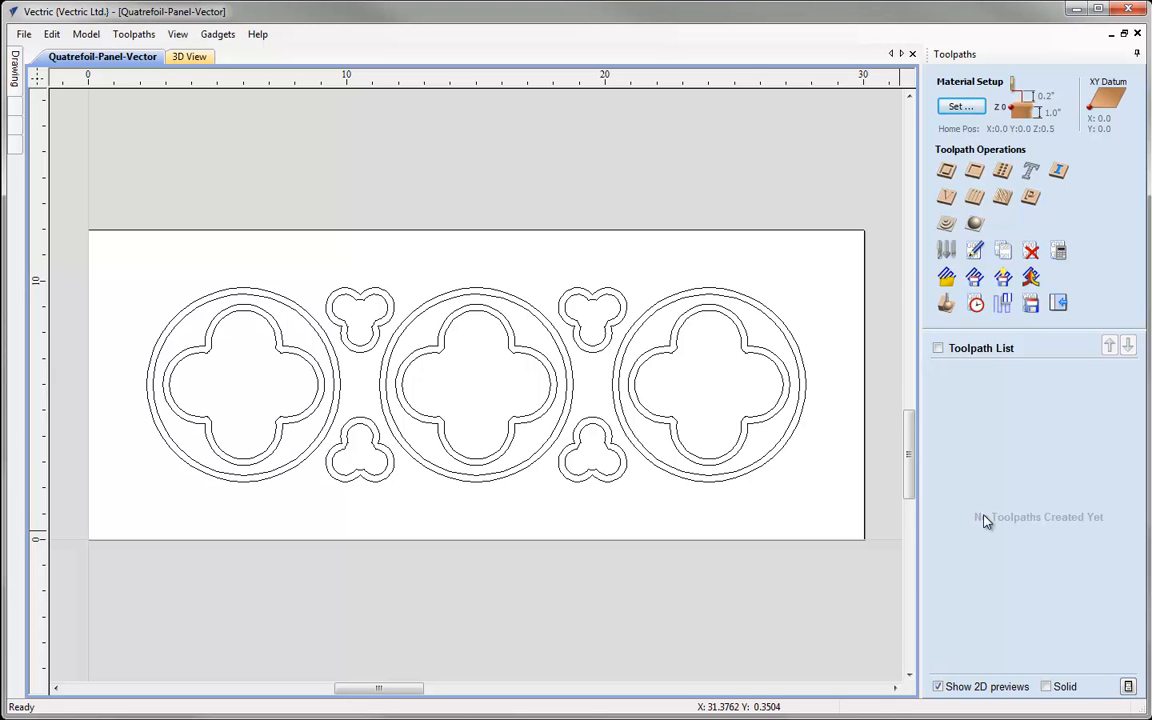
Select the outermost circle and innermost quatrefoil vector of each of the three large roundels
{"action": "left_click", "coordinate": [304, 309]}
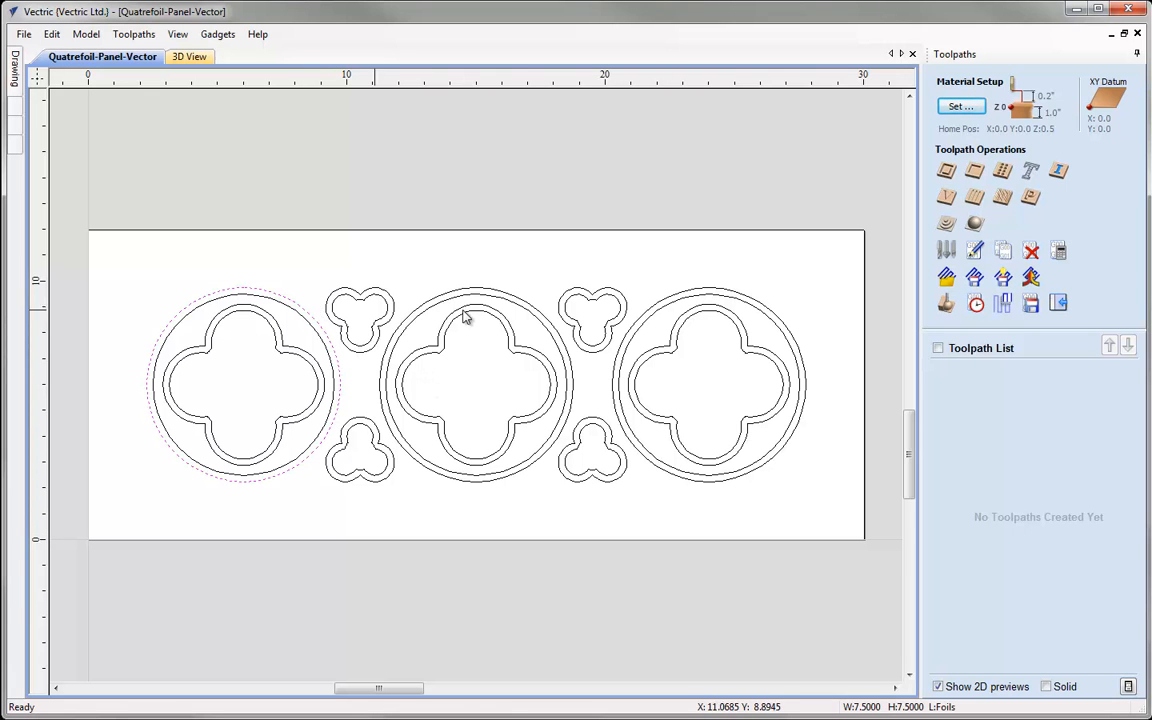
{"action": "left_click", "coordinate": [472, 292], "text": "shift"}
{"action": "left_click", "coordinate": [724, 295], "text": "shift"}
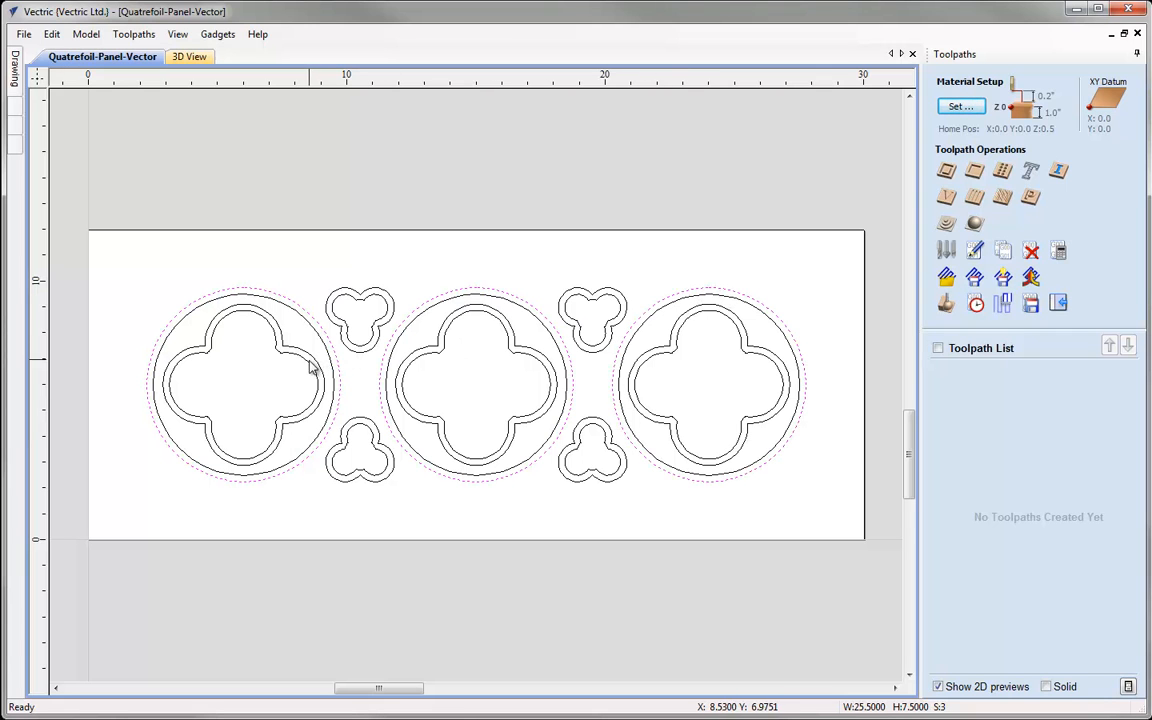
{"action": "left_click", "coordinate": [295, 330], "text": "shift"}
{"action": "left_click", "coordinate": [540, 333], "text": "shift"}
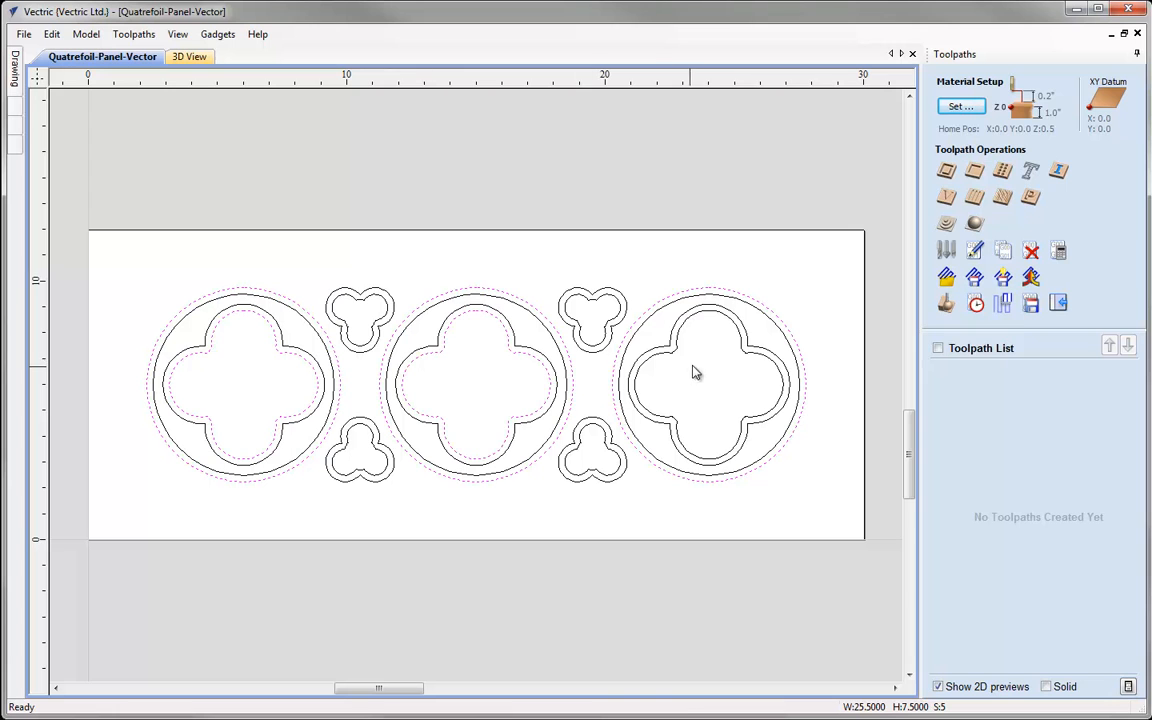
{"action": "left_click", "coordinate": [671, 357], "text": "shift"}
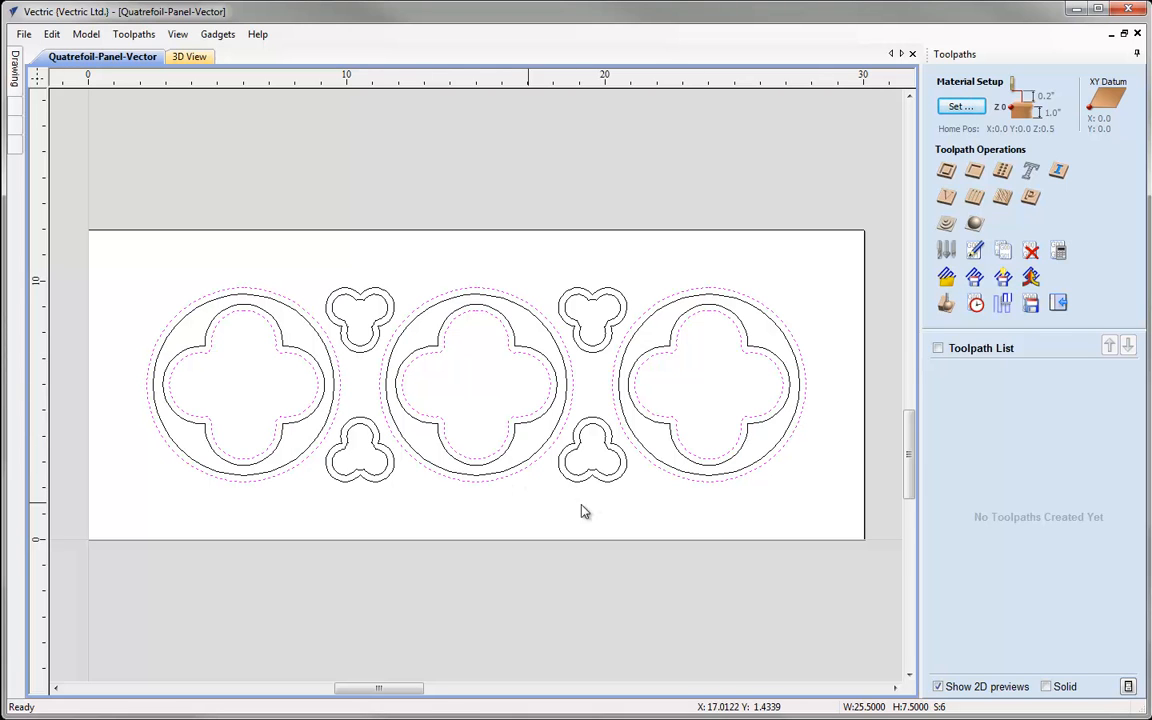
Start a pocket toolpath for the selected vectors with a 0.125 inch cut depth and the End Mill (0.25 inch) tool
{"action": "left_click", "coordinate": [975, 174]}
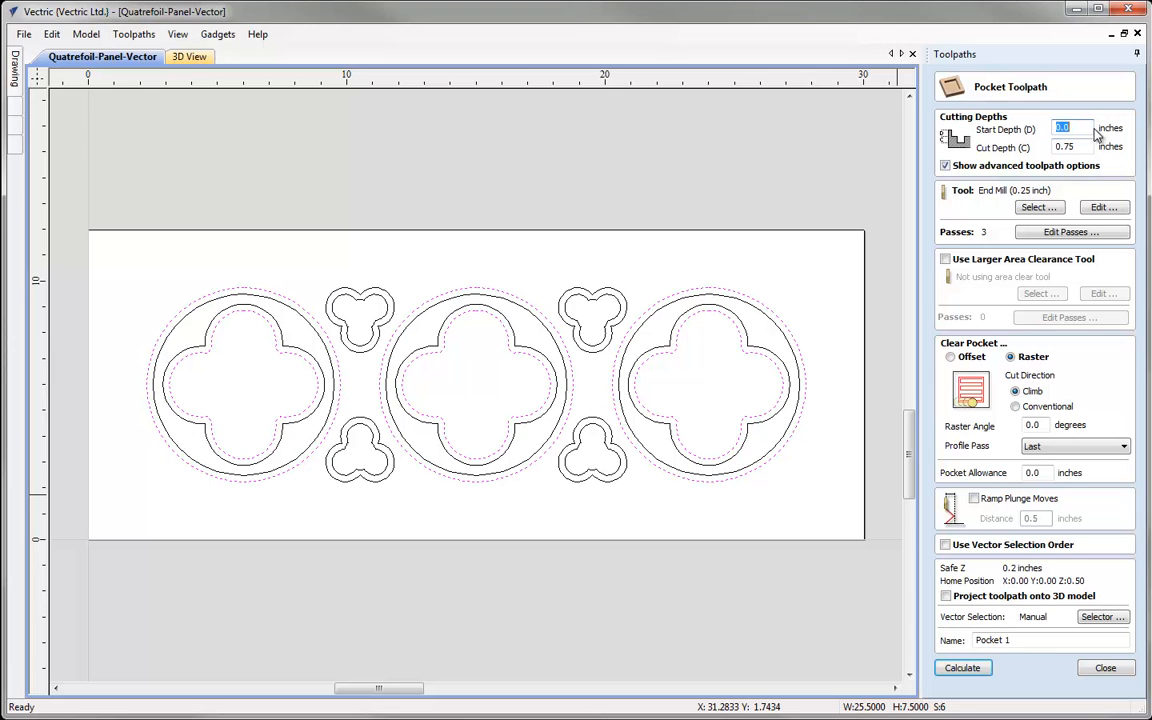
{"action": "key", "text": "Tab"}
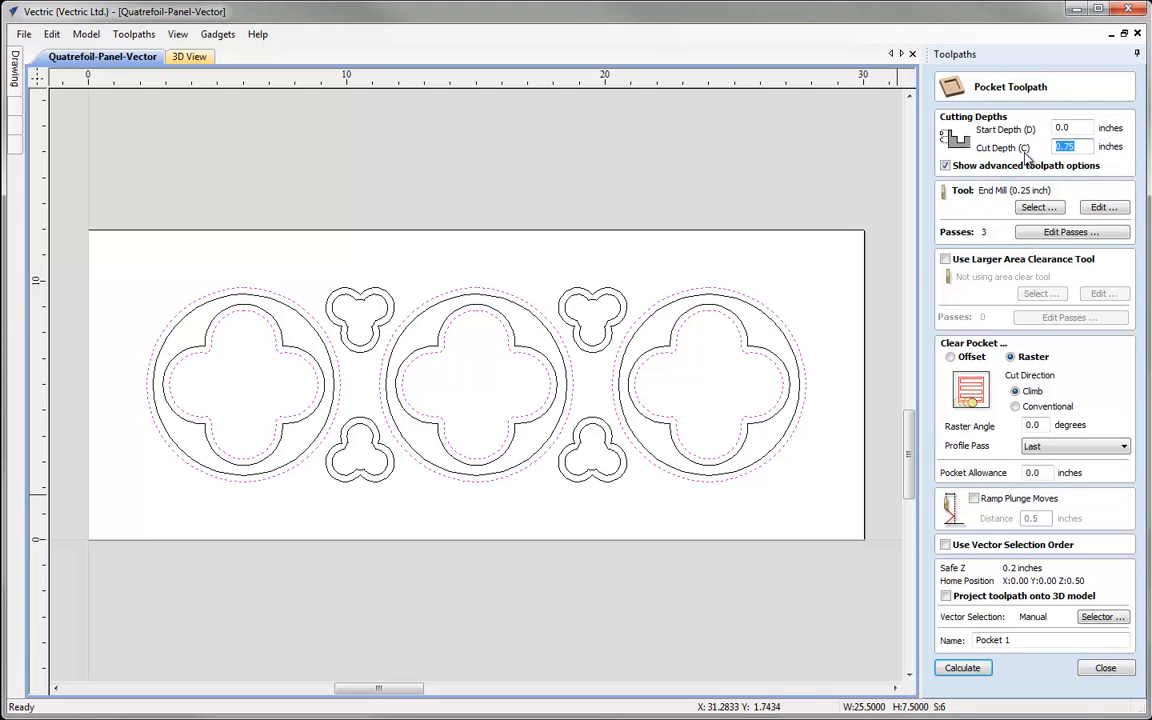
{"action": "type", "text": "0.125"}
{"action": "left_click", "coordinate": [1030, 205]}
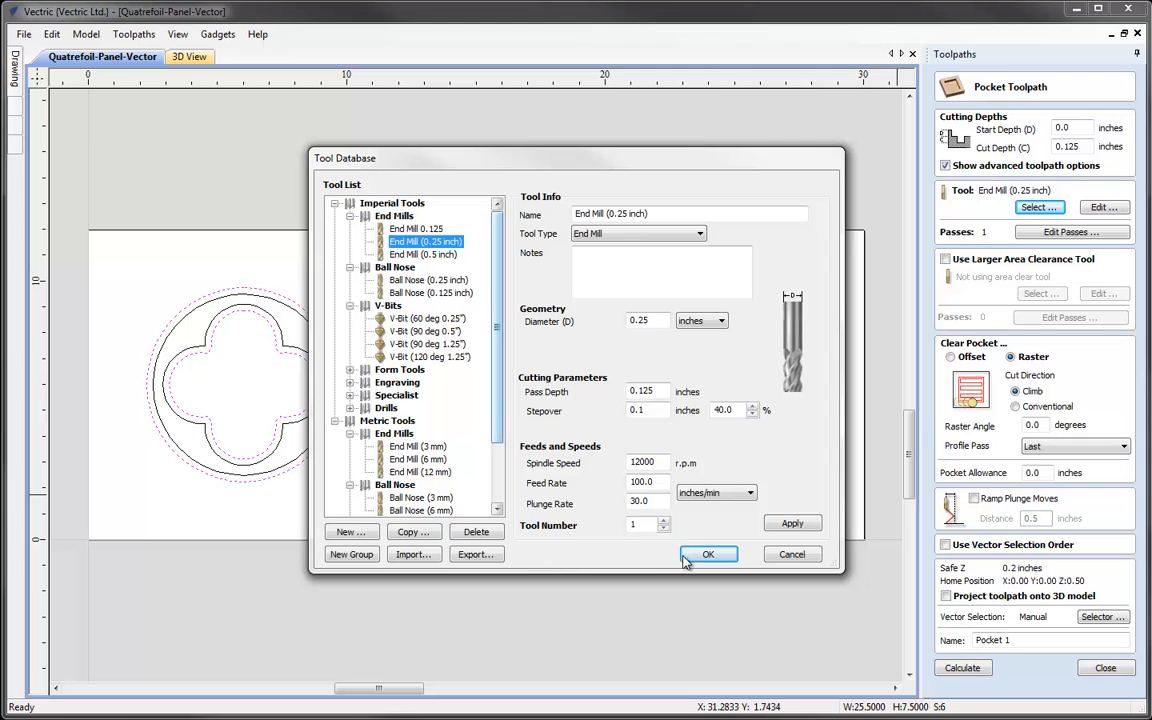
{"action": "left_click_drag", "start_coordinate": [686, 552], "coordinate": [606, 530]}
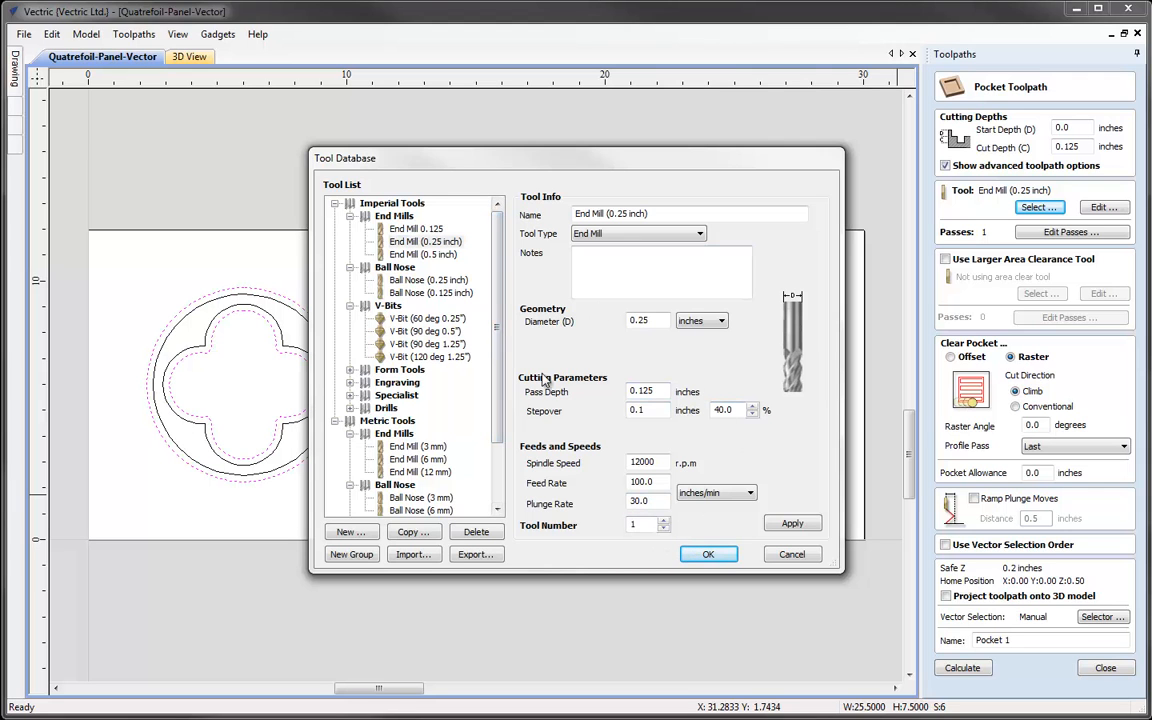
{"action": "left_click", "coordinate": [703, 556]}
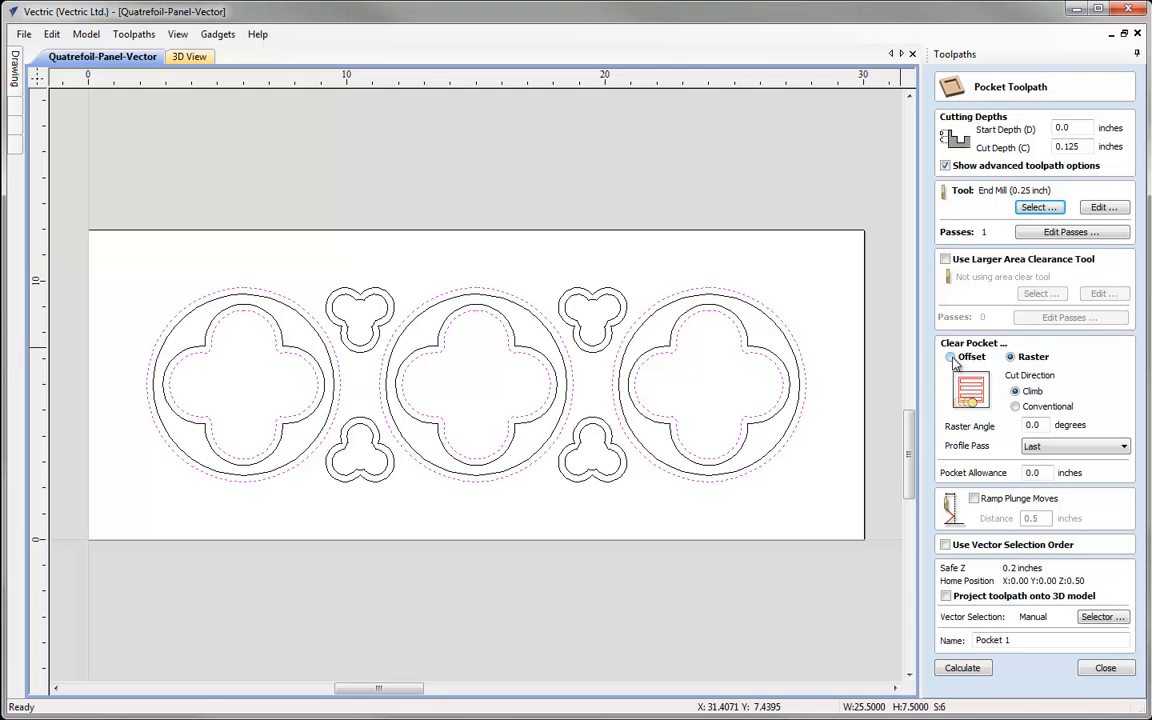
Set the pocket clearance to Offset, name the toolpath Pocket Circles and calculate it
{"action": "left_click", "coordinate": [966, 360]}
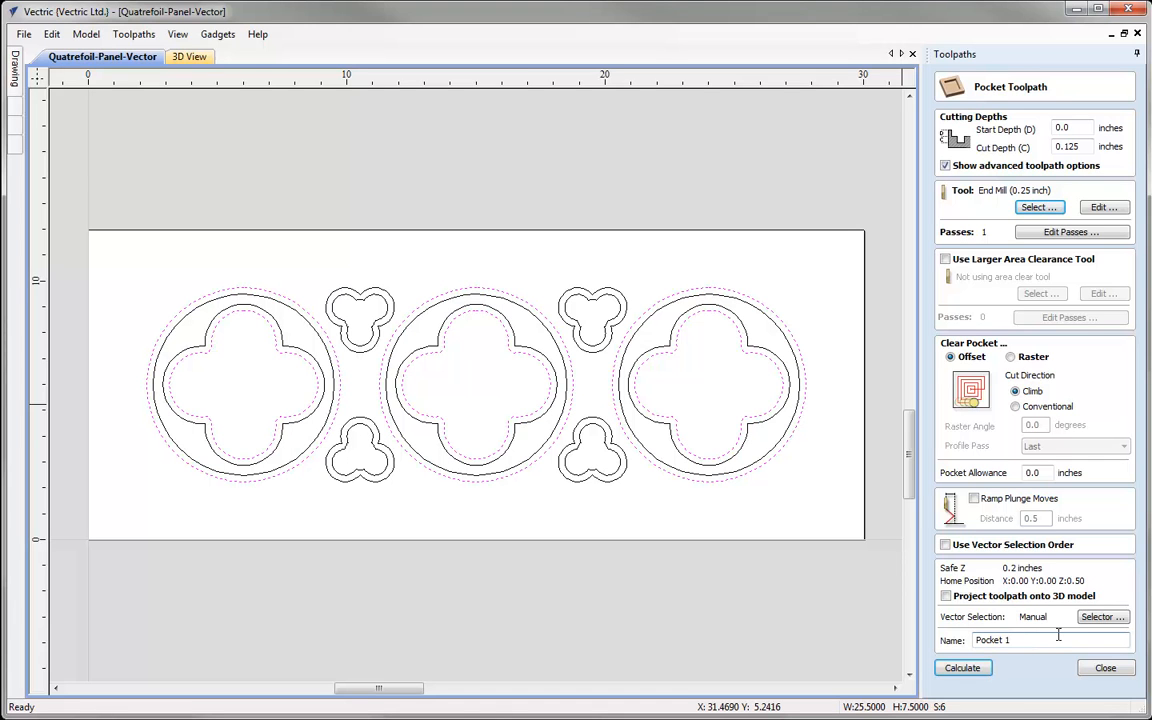
{"action": "key", "text": "BackSpace"}
{"action": "type", "text": "Circles"}
{"action": "left_click", "coordinate": [962, 668]}
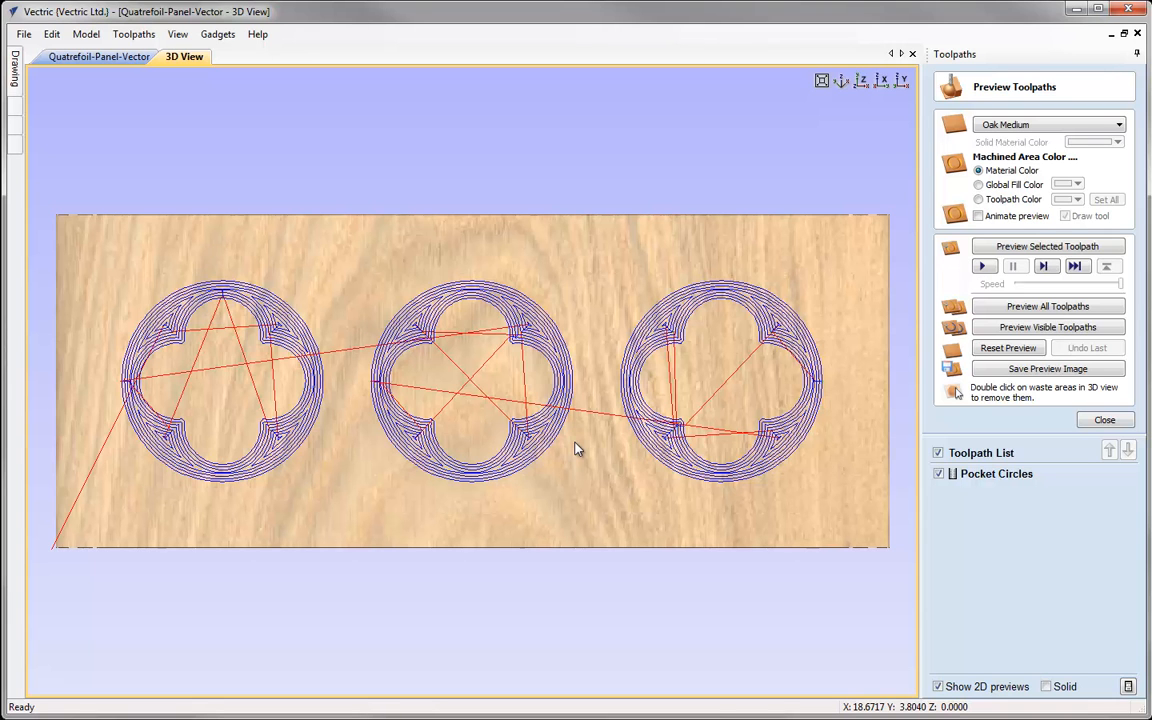
Set the preview material to Cherry and preview the Pocket Circles toolpath
{"action": "left_click", "coordinate": [1097, 126]}
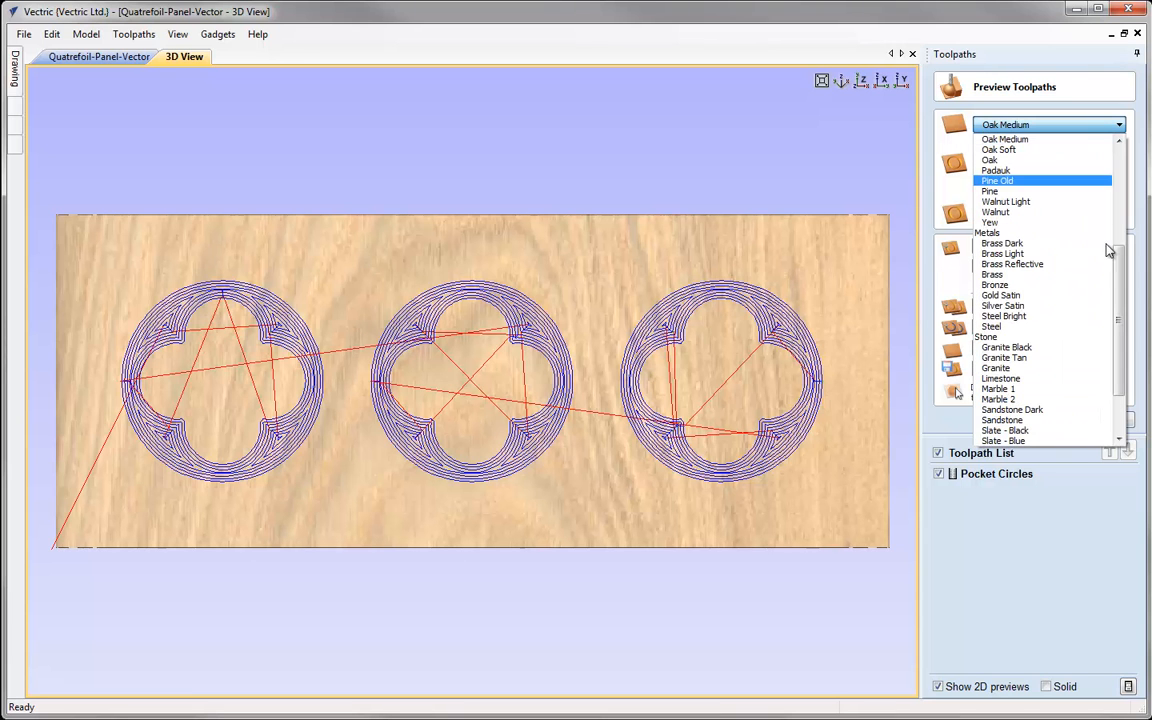
{"action": "left_click_drag", "start_coordinate": [1114, 249], "coordinate": [1117, 180]}
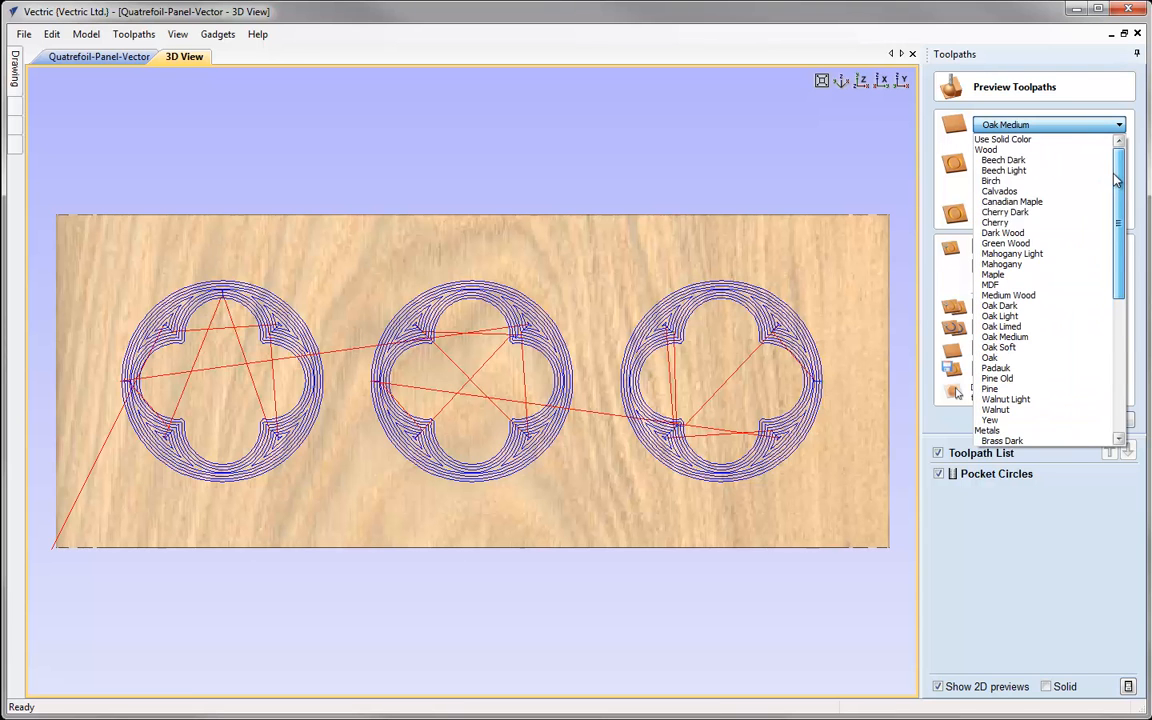
{"action": "left_click", "coordinate": [1003, 222]}
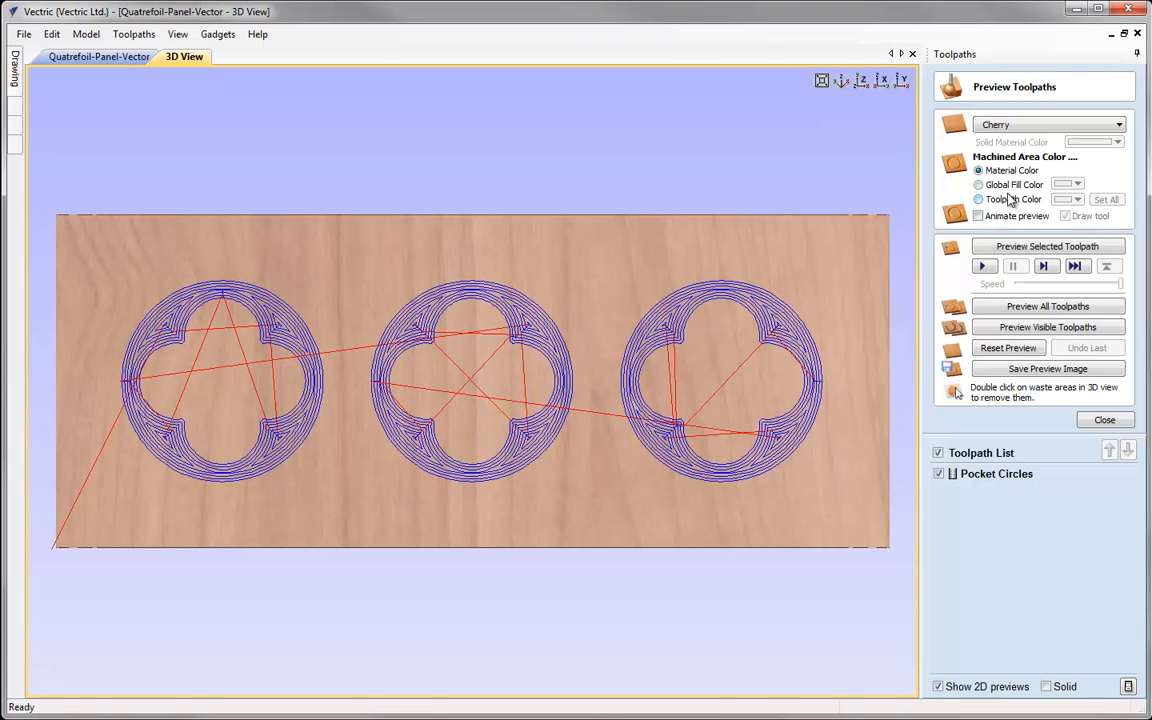
{"action": "left_click", "coordinate": [1027, 248]}
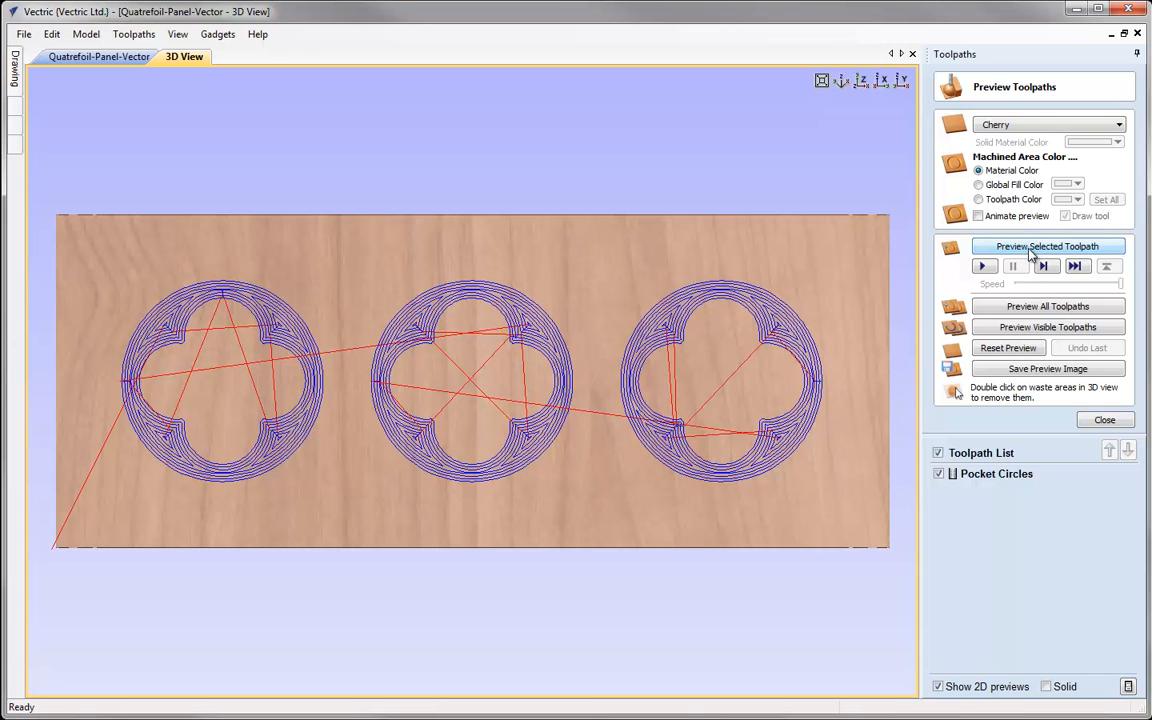
{"action": "left_click", "coordinate": [1031, 250]}
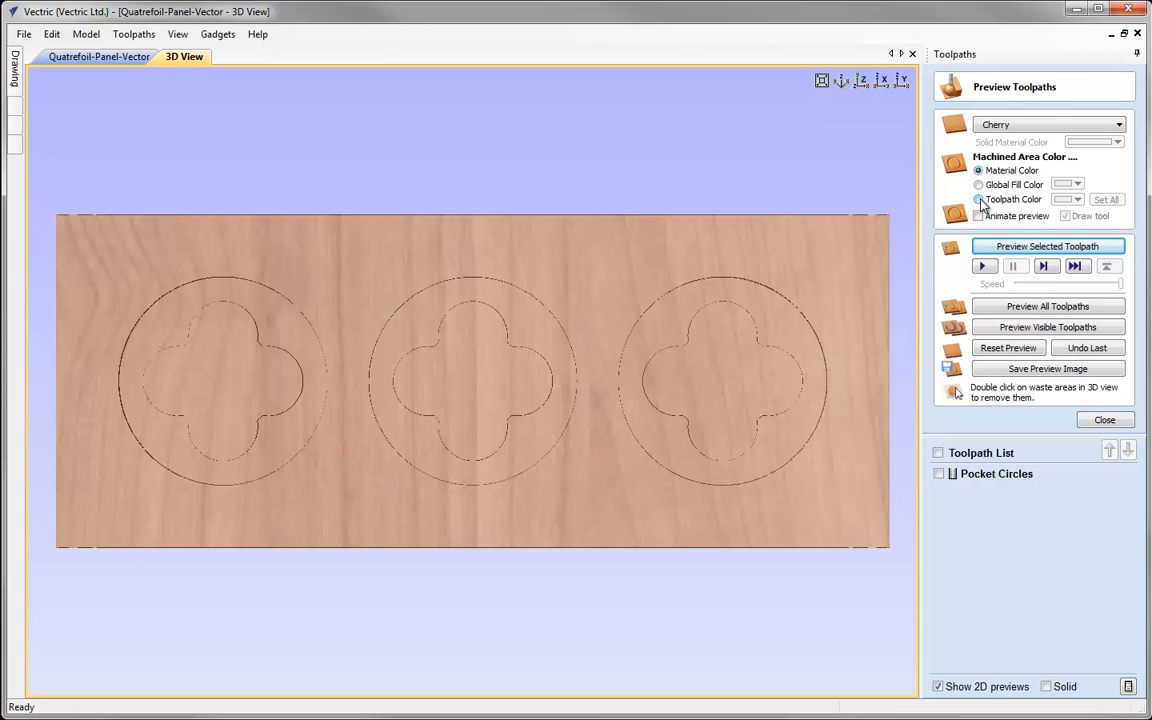
Show the machined areas in a per-toolpath color and set the Pocket Circles toolpath to sea green
{"action": "left_click", "coordinate": [979, 199]}
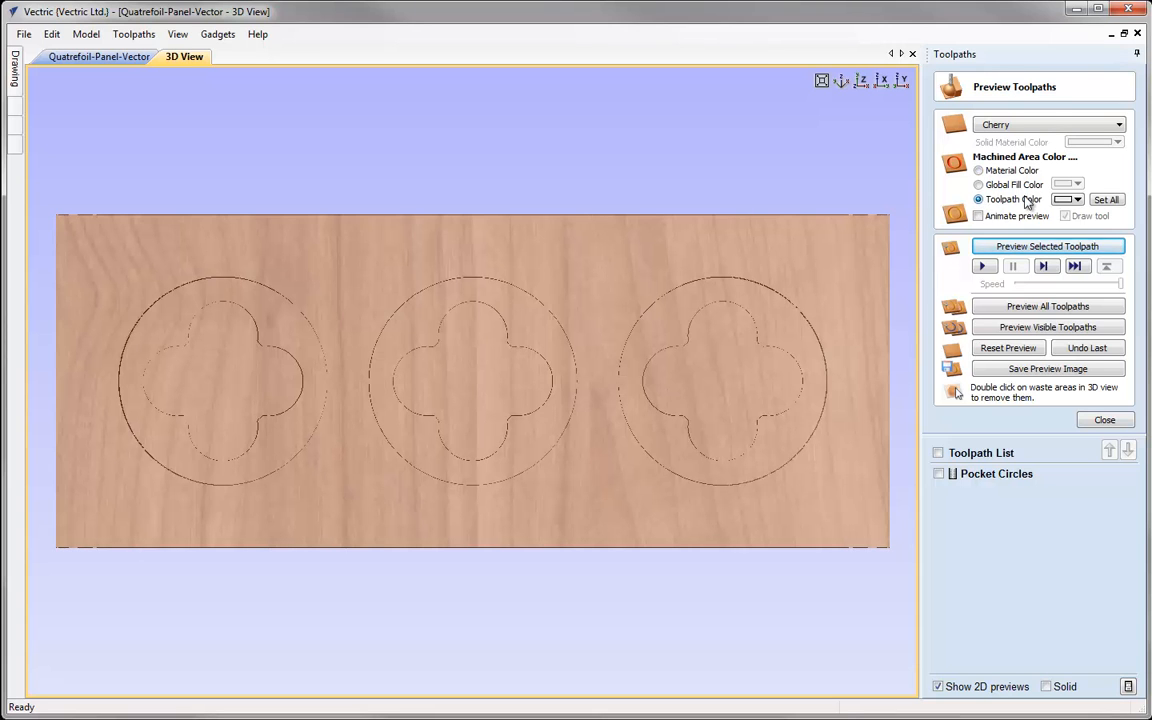
{"action": "left_click", "coordinate": [1068, 200]}
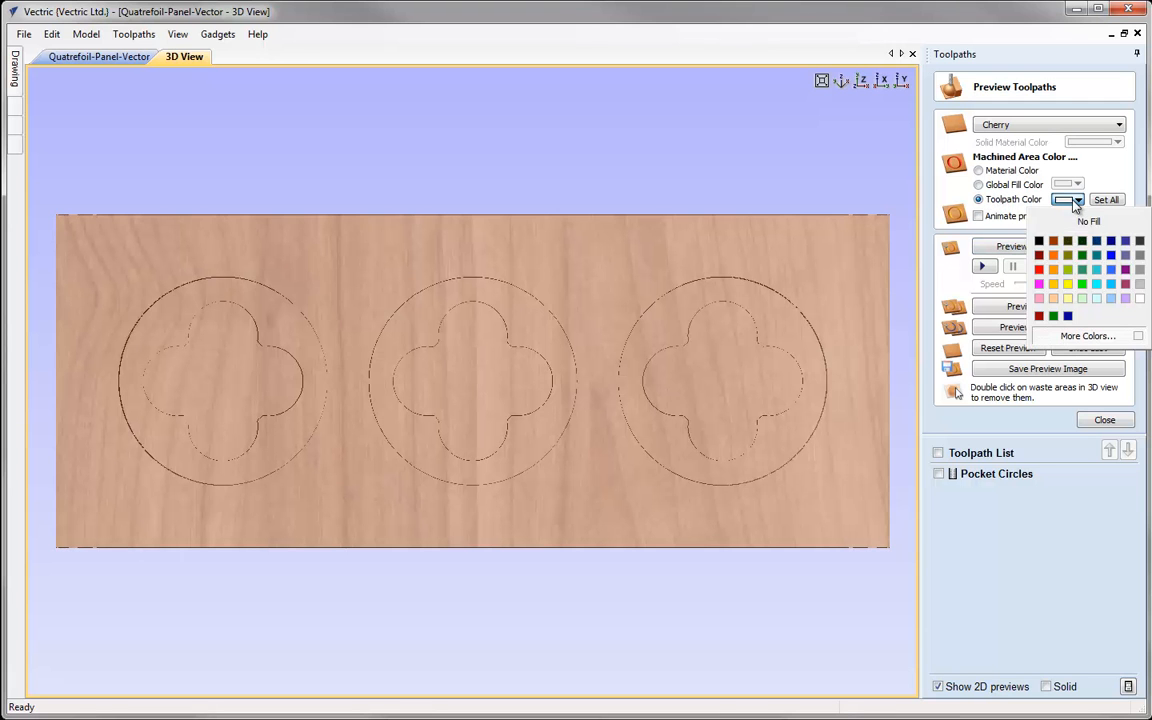
{"action": "left_click", "coordinate": [1083, 271]}
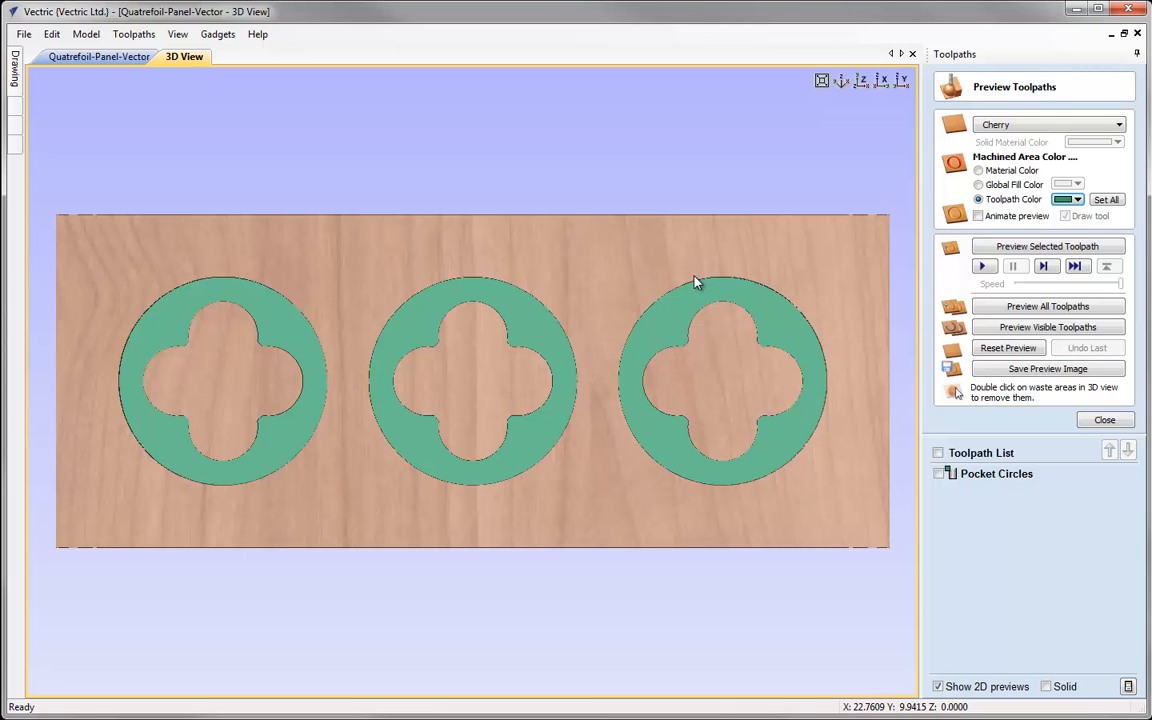
Show the machined areas in the material color, close the toolpath preview and tile the 2D and 3D windows horizontally
{"action": "left_click", "coordinate": [979, 171]}
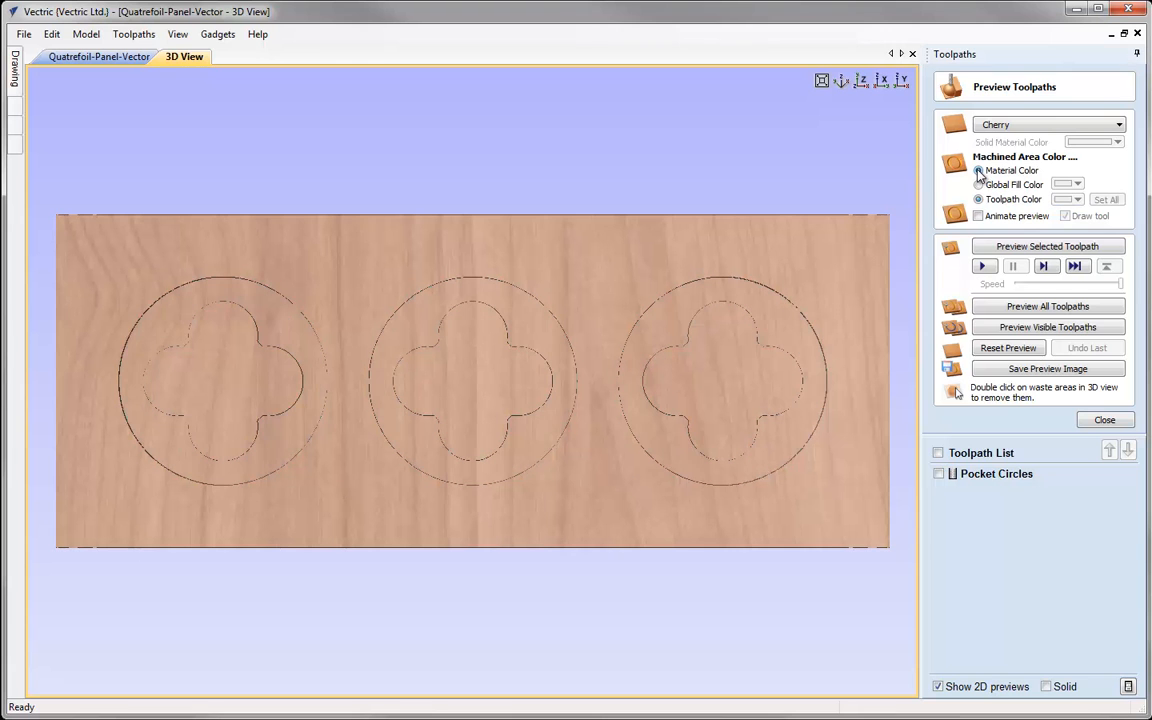
{"action": "left_click", "coordinate": [1101, 421]}
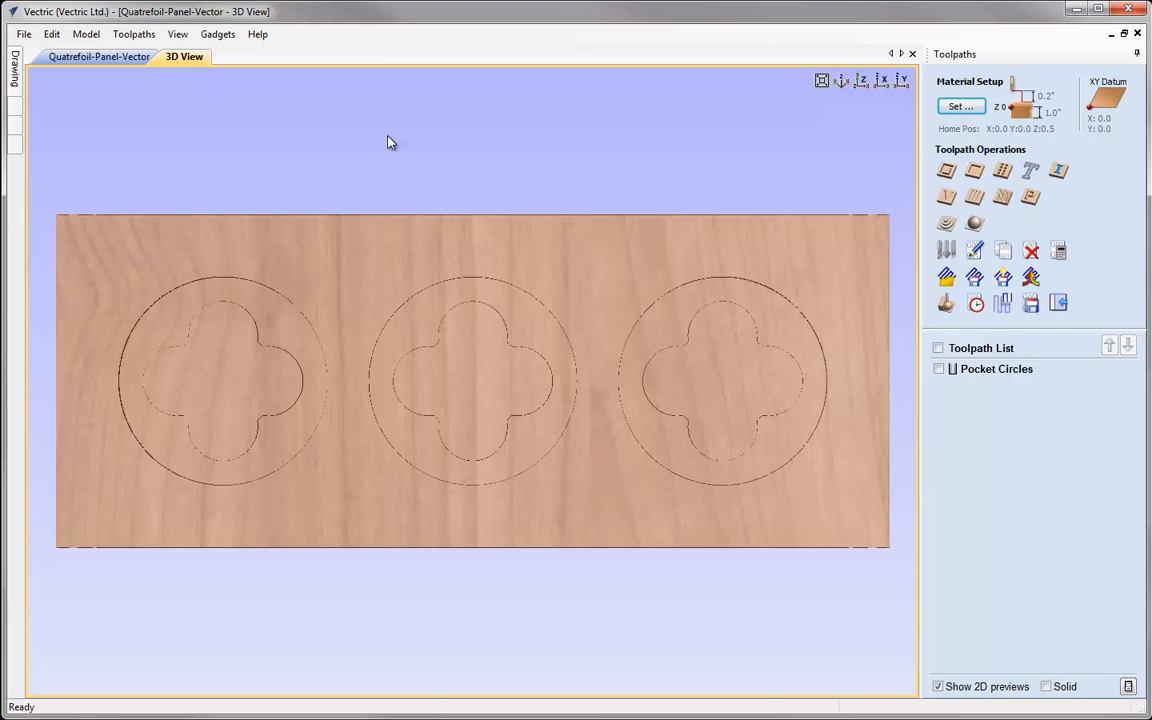
{"action": "left_click", "coordinate": [177, 34]}
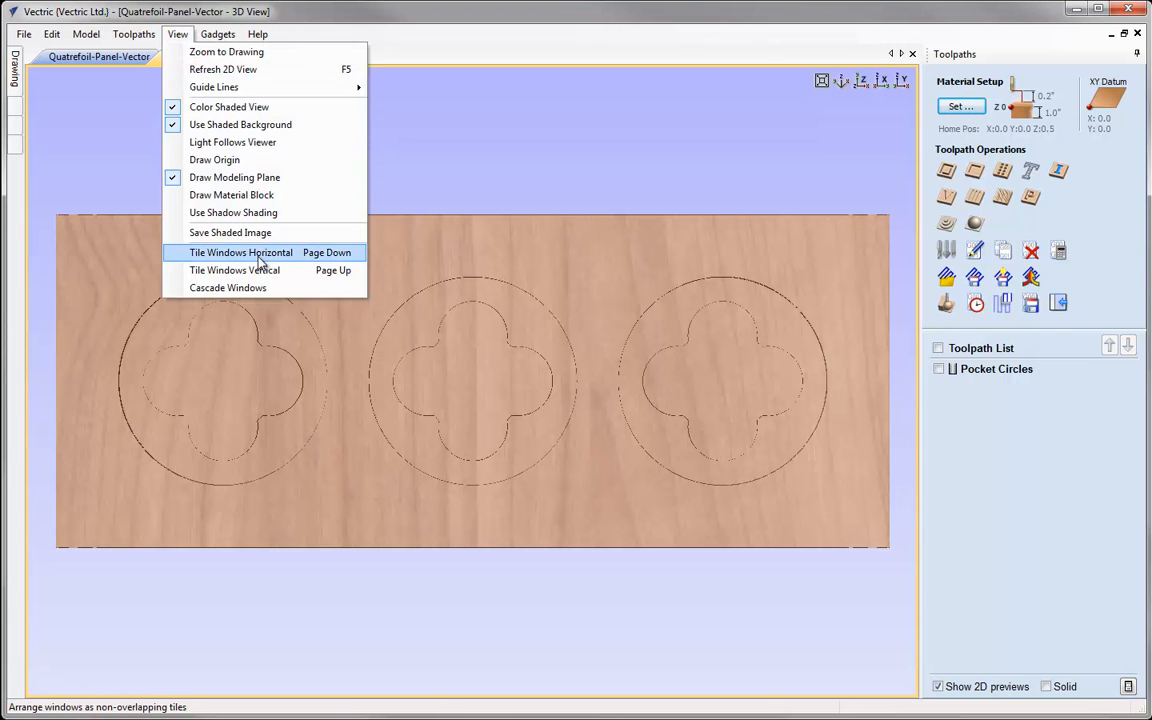
{"action": "left_click", "coordinate": [339, 263]}
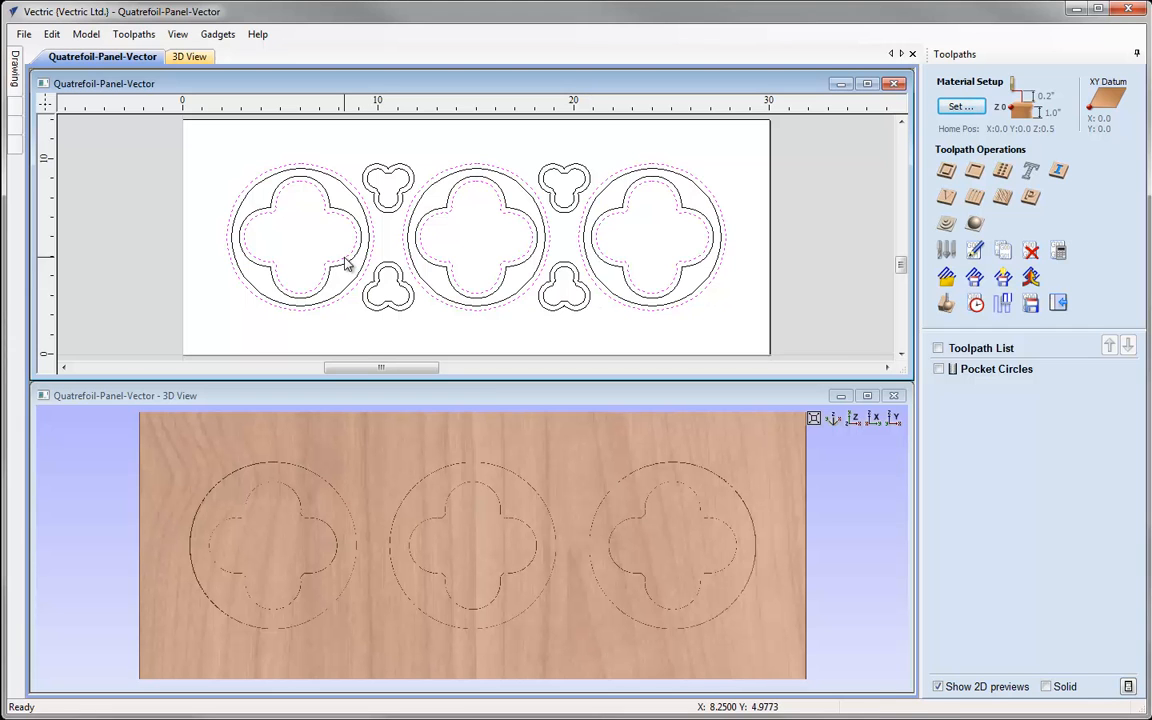
Remove the three inner quatrefoil vectors from the selection, keeping only the three outer circles selected
{"action": "left_click", "coordinate": [382, 266]}
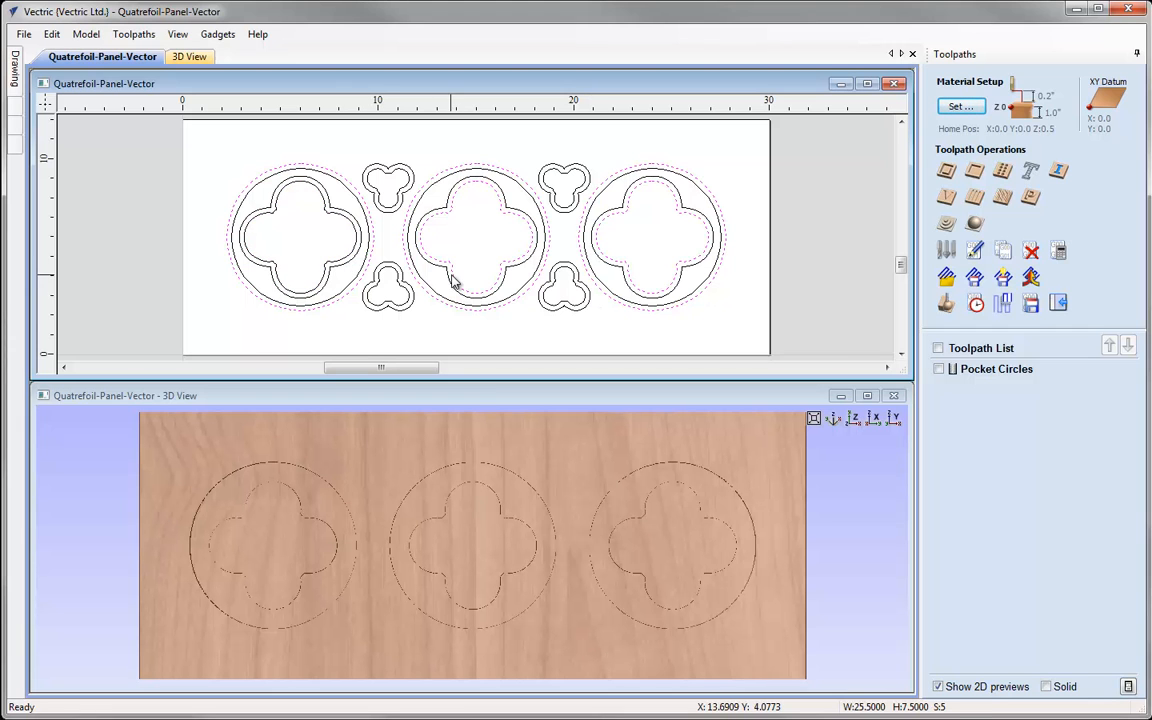
{"action": "left_click", "coordinate": [521, 283], "text": "ctrl"}
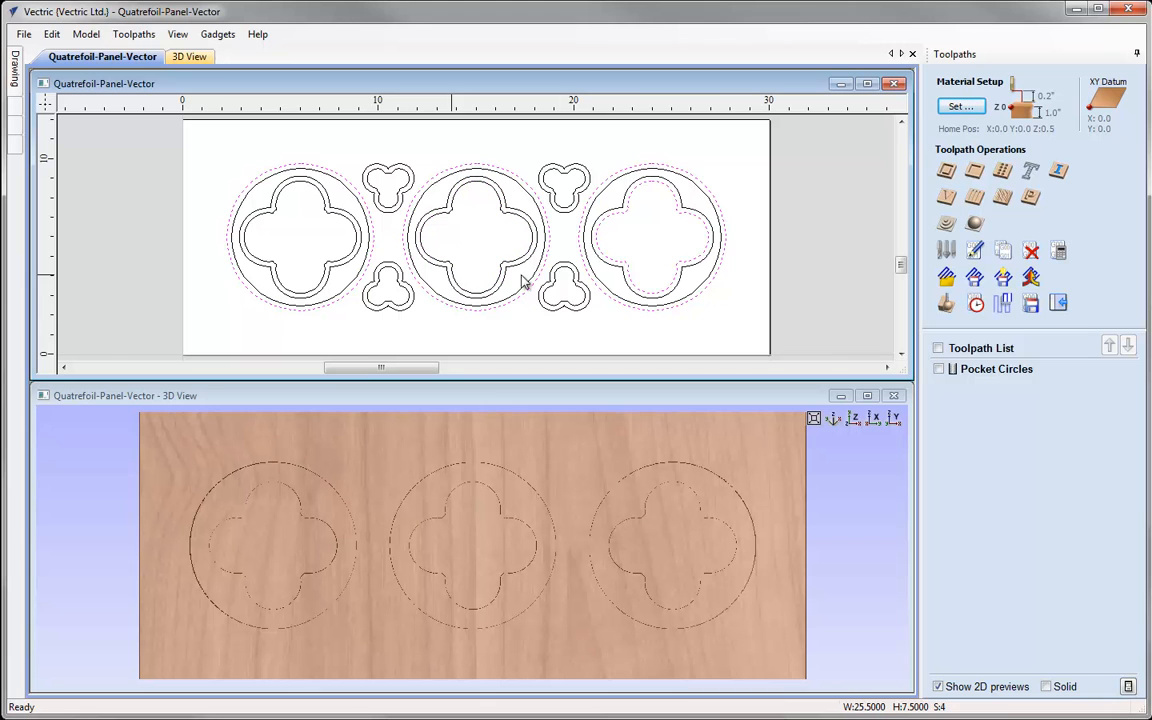
{"action": "left_click", "coordinate": [629, 275], "text": "ctrl"}
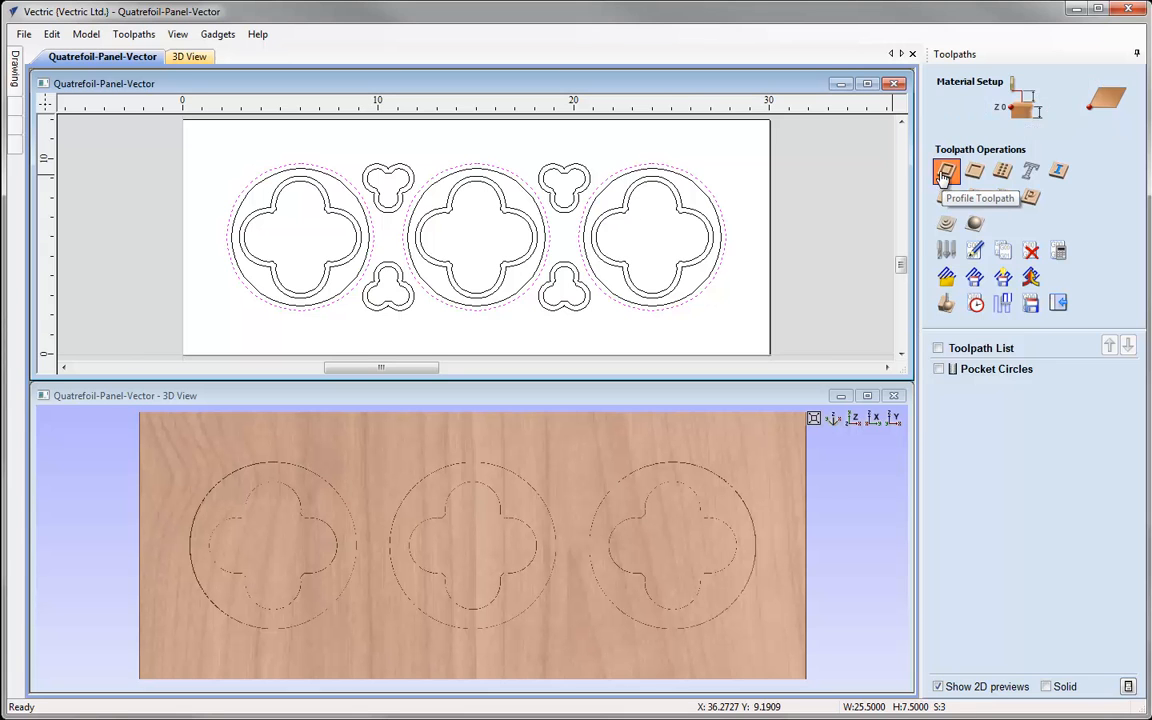
Start a profile toolpath for the outer circles with 0.125 inch start depth, 0.125 inch cut depth and the End Mill (0.25 inch) tool
{"action": "left_click", "coordinate": [946, 173]}
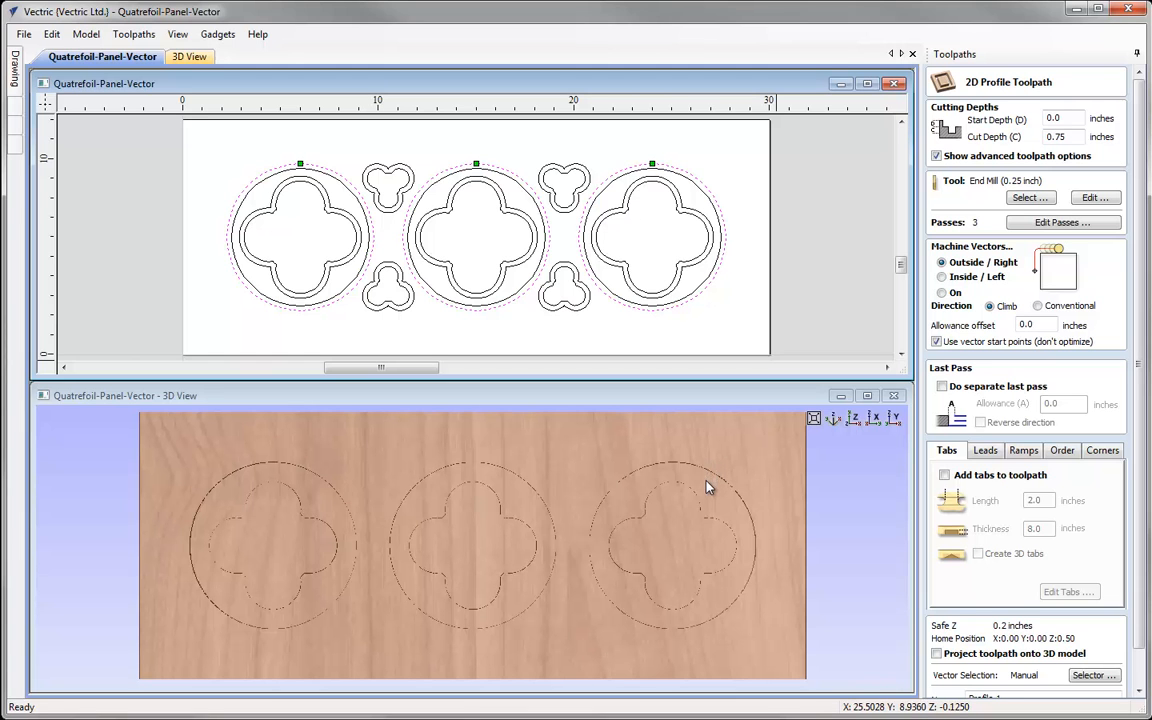
{"action": "left_click_drag", "start_coordinate": [1067, 119], "coordinate": [1010, 122]}
{"action": "type", "text": "0.125"}
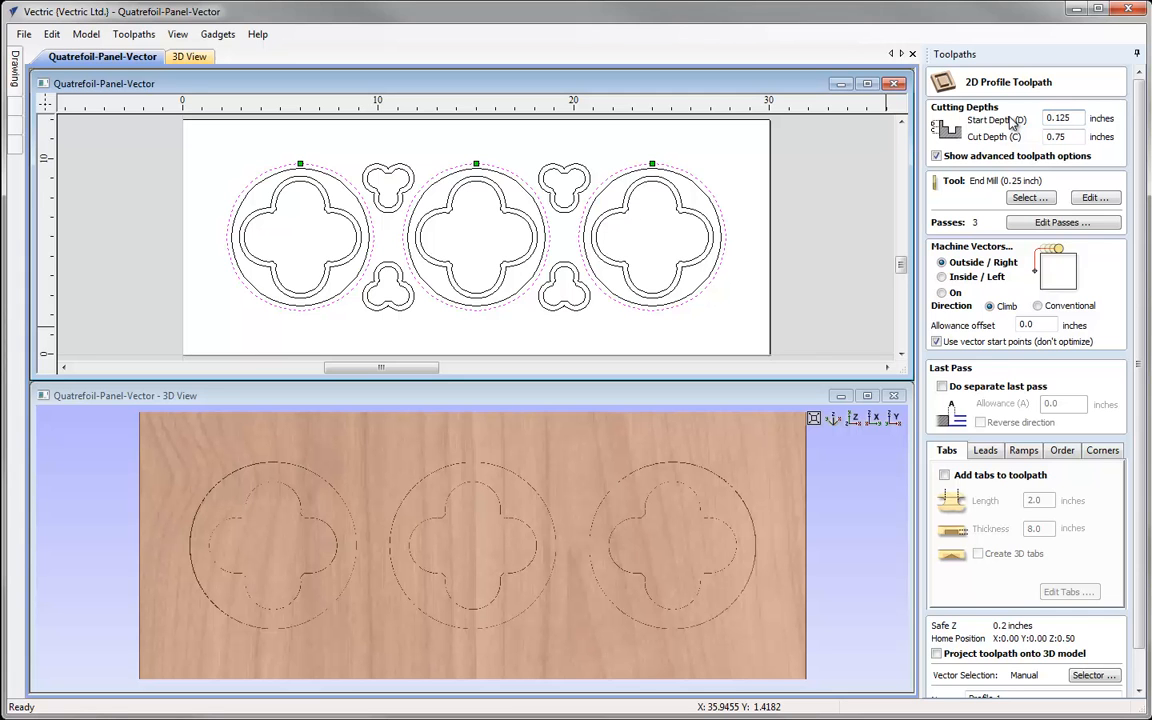
{"action": "key", "text": "Tab"}
{"action": "type", "text": "0.125"}
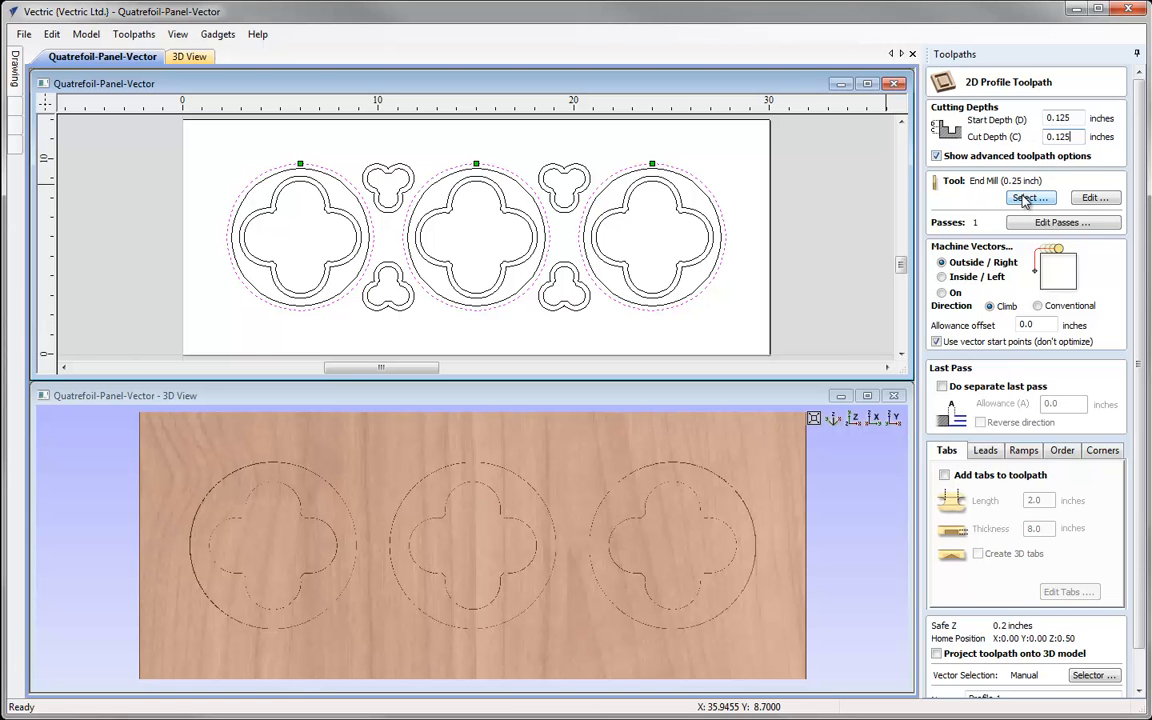
{"action": "left_click", "coordinate": [1027, 198]}
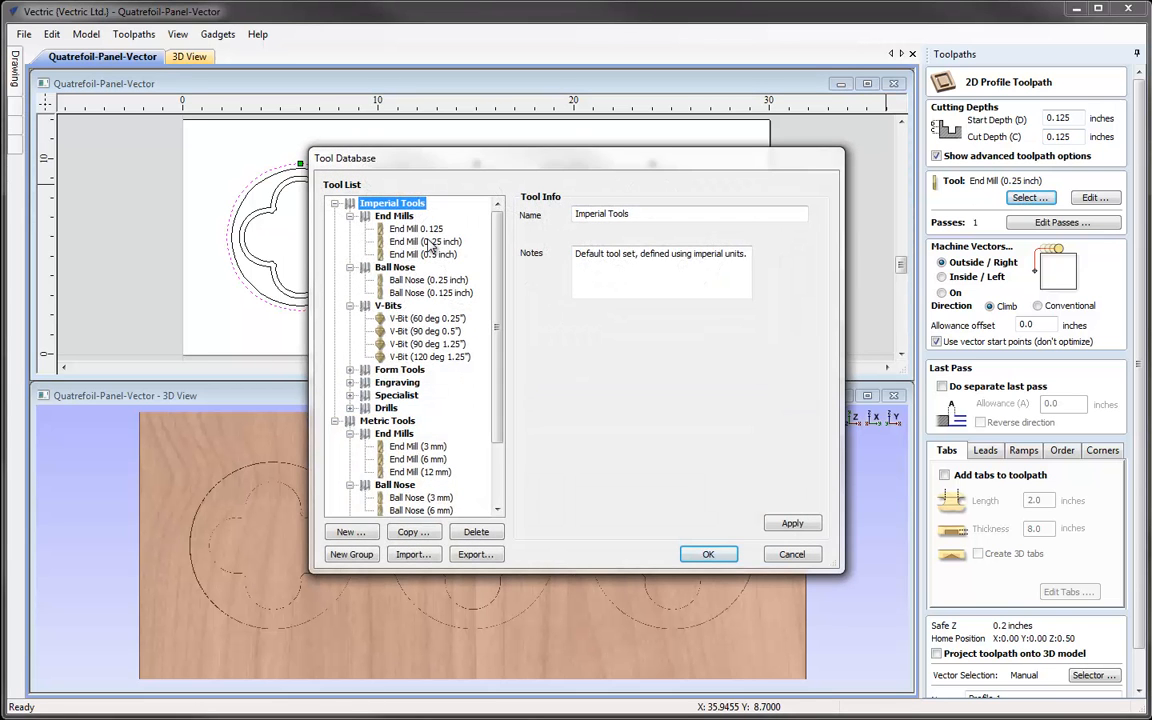
{"action": "left_click", "coordinate": [425, 242]}
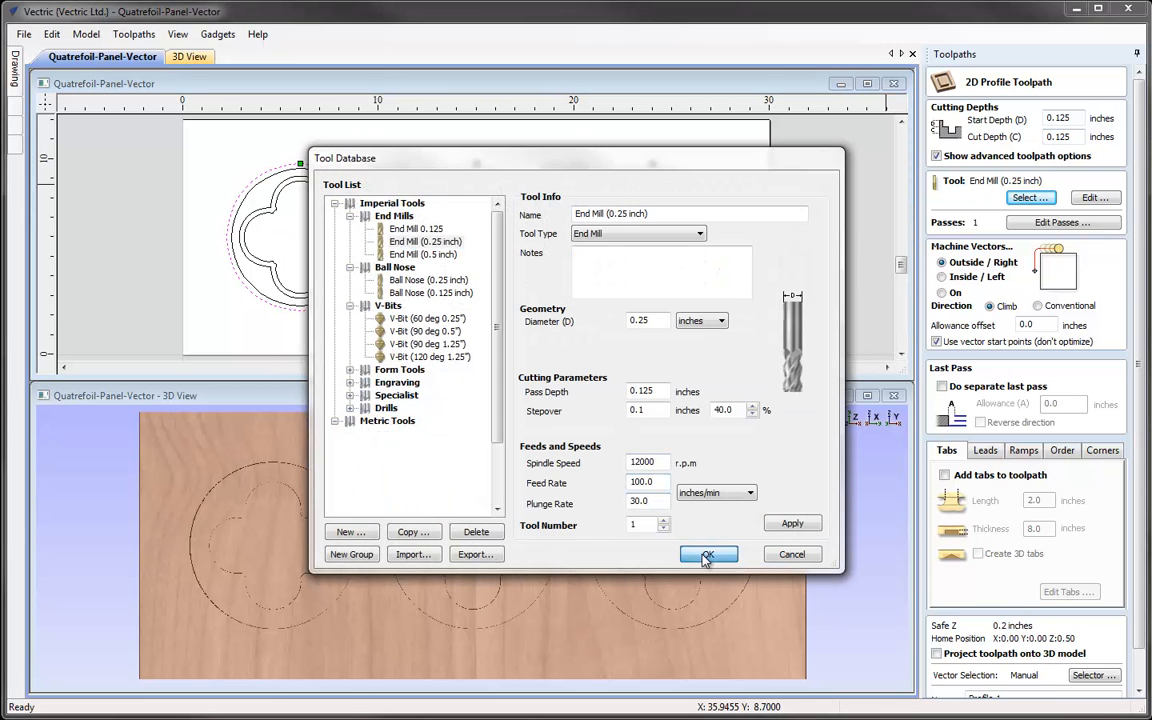
{"action": "left_click", "coordinate": [706, 554]}
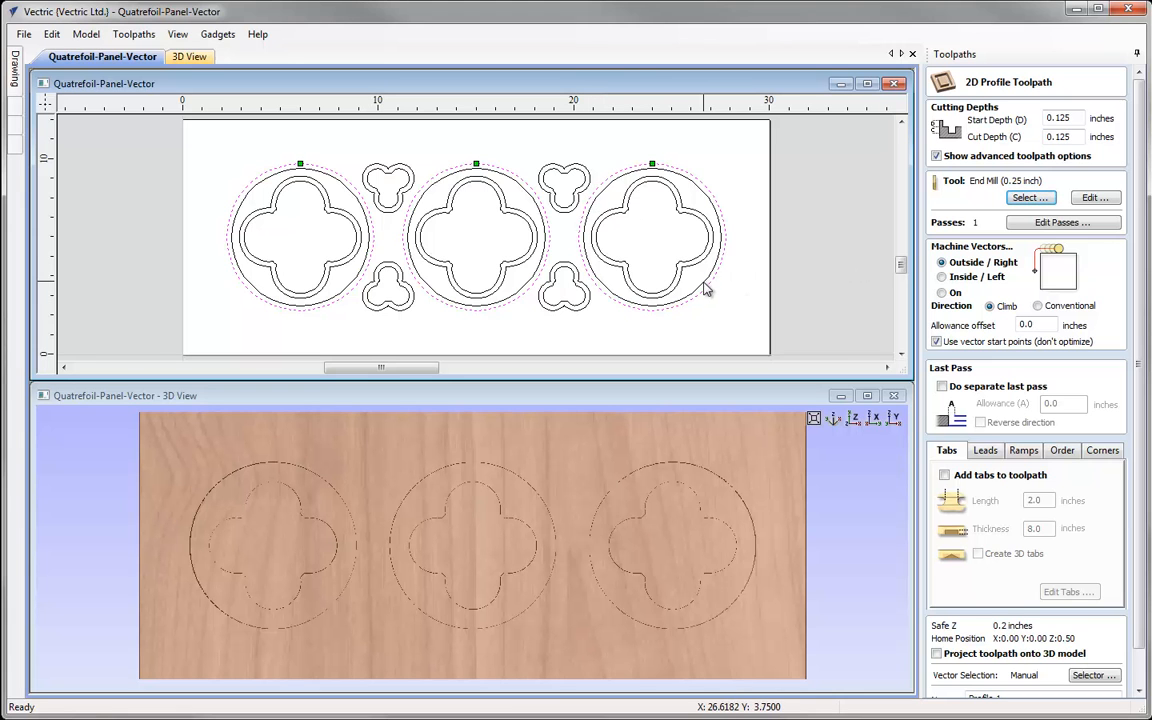
Machine the vectors on the inside, name the toolpath Profile Outer Circles and calculate it
{"action": "left_click", "coordinate": [944, 277]}
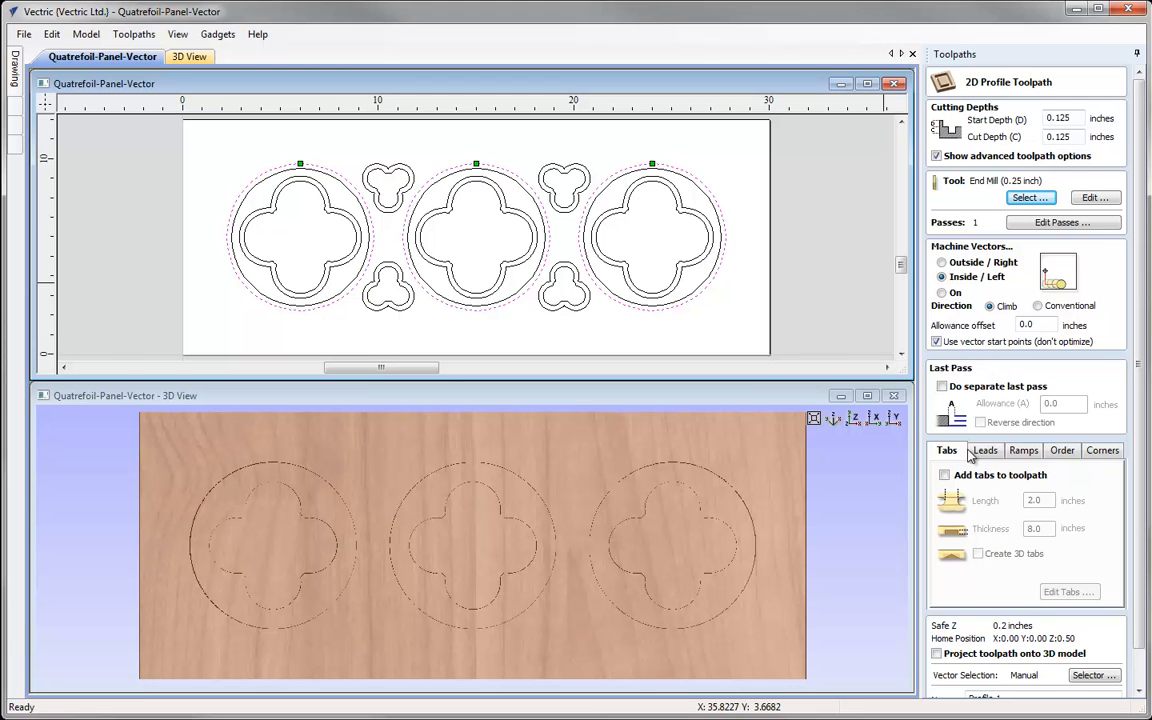
{"action": "scroll", "coordinate": [975, 465], "scroll_direction": "down", "scroll_amount": 2}
{"action": "scroll", "coordinate": [980, 480], "scroll_direction": "down", "scroll_amount": 1}
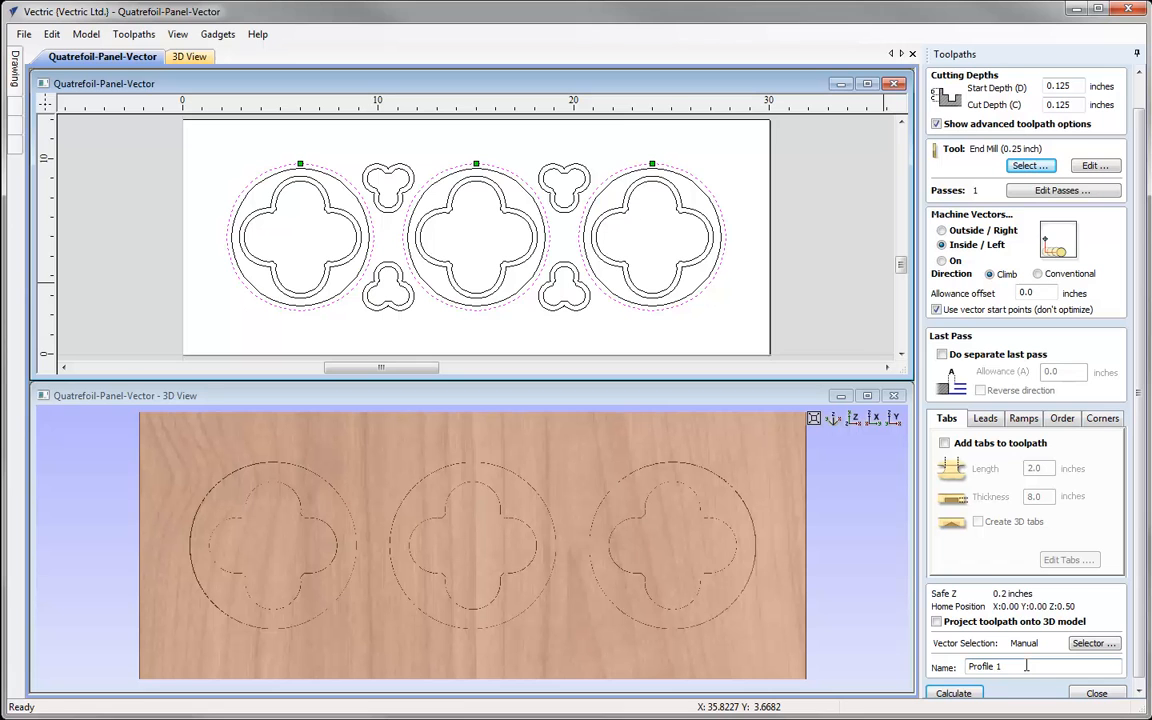
{"action": "key", "text": "BackSpace"}
{"action": "type", "text": "Outer Circles"}
{"action": "scroll", "coordinate": [945, 515], "scroll_direction": "down", "scroll_amount": 1}
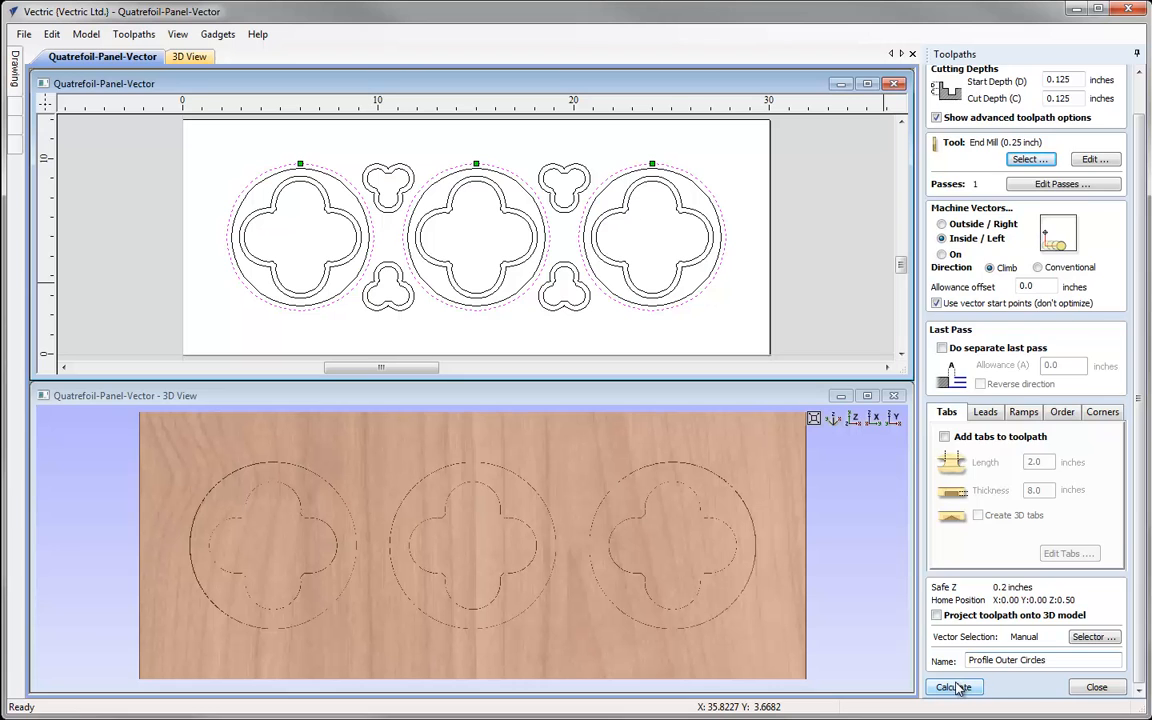
{"action": "left_click", "coordinate": [952, 688]}
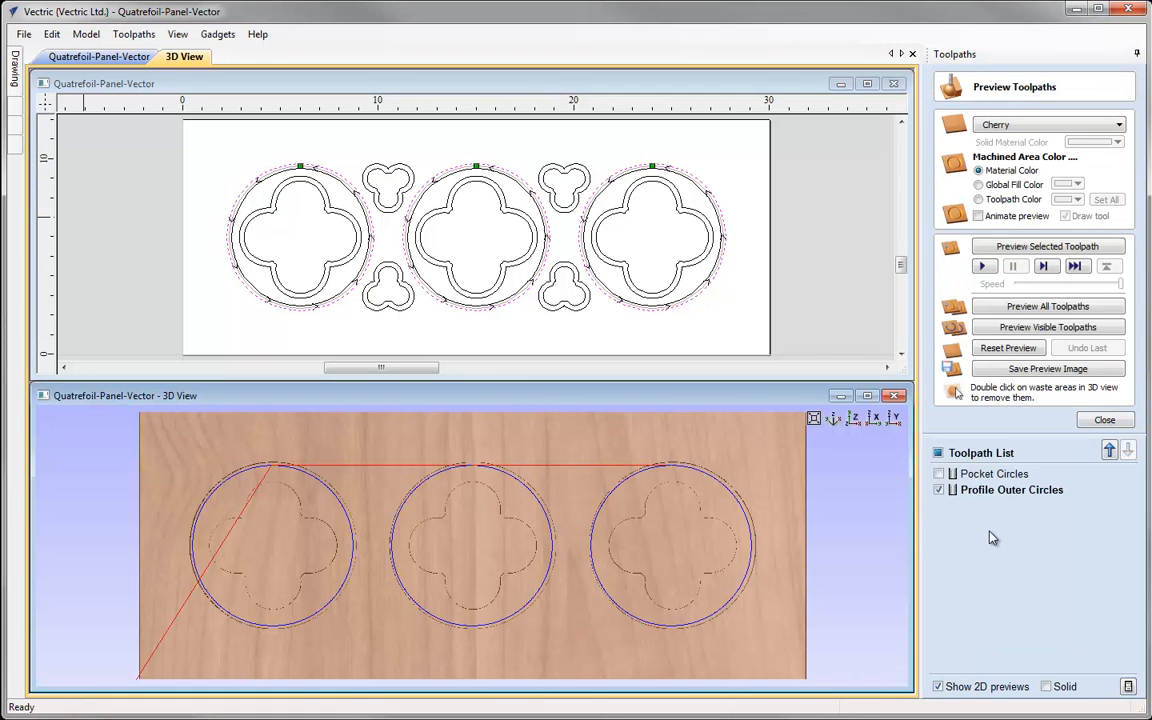
Preview the Profile Outer Circles toolpath and examine the cut circles up close before returning to an isometric view
{"action": "left_click", "coordinate": [1048, 247]}
{"action": "scroll", "coordinate": [561, 614], "scroll_direction": "up", "scroll_amount": 2}
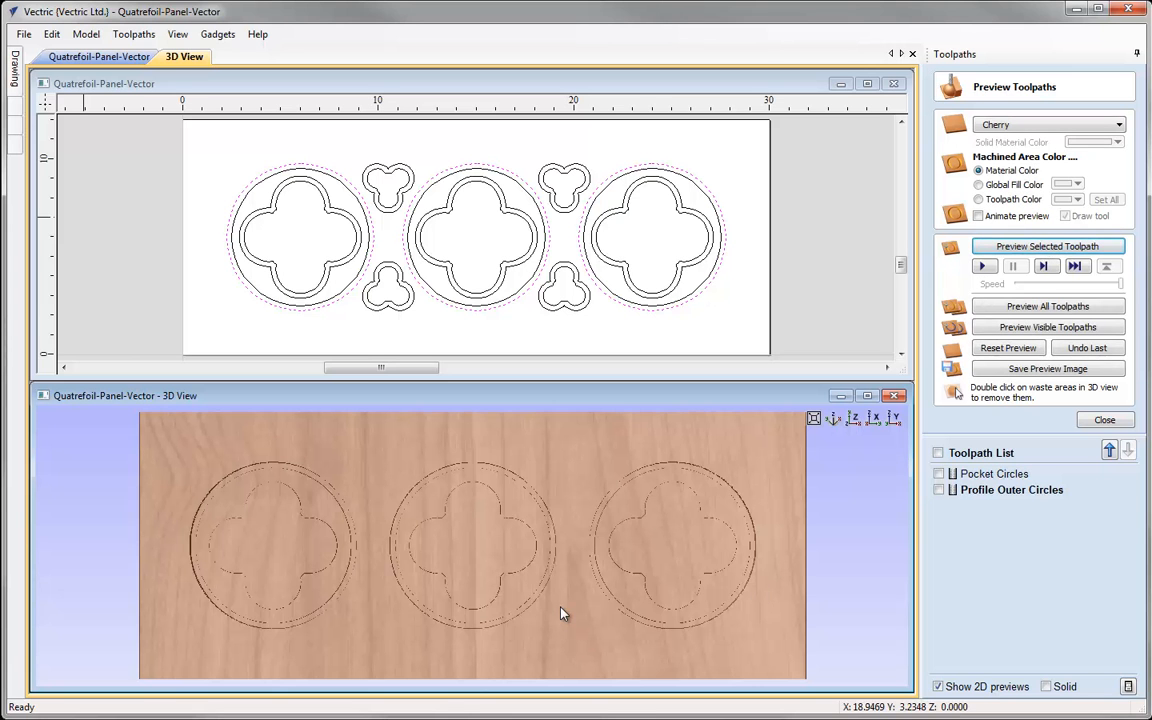
{"action": "scroll", "coordinate": [561, 614], "scroll_direction": "up", "scroll_amount": 2}
{"action": "scroll", "coordinate": [568, 609], "scroll_direction": "up", "scroll_amount": 2}
{"action": "scroll", "coordinate": [645, 591], "scroll_direction": "up", "scroll_amount": 2}
{"action": "left_click_drag", "start_coordinate": [645, 573], "coordinate": [509, 432]}
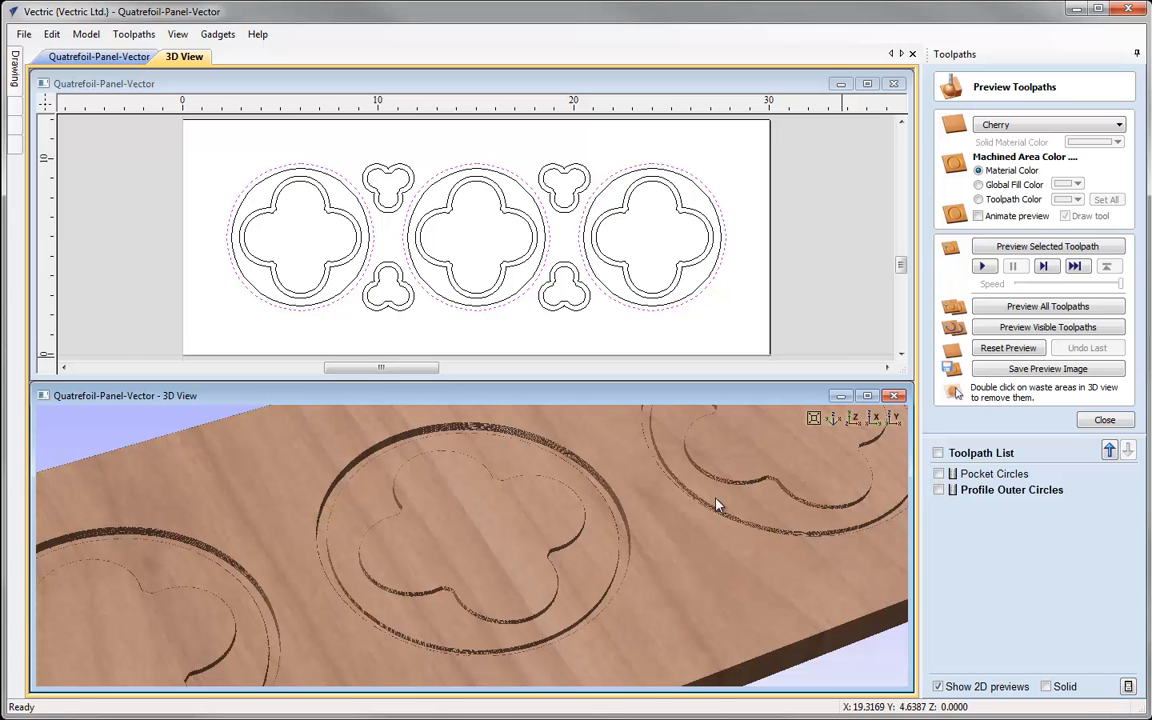
{"action": "left_click", "coordinate": [834, 419]}
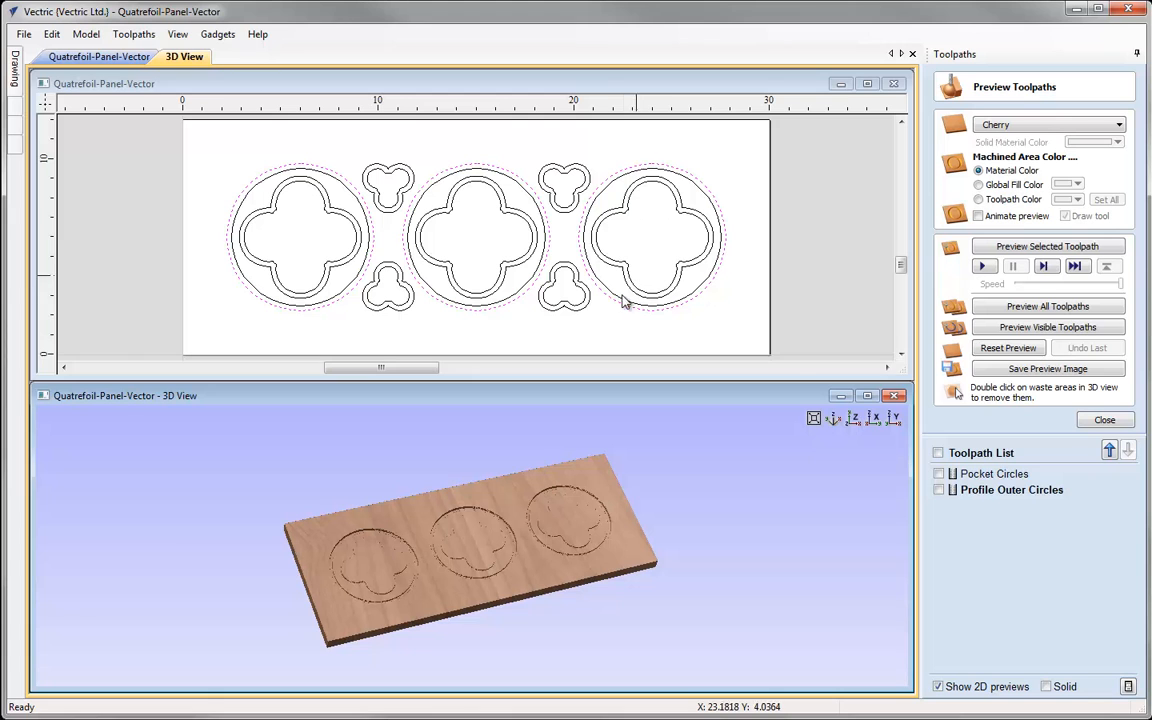
Clear the circle selection and select the outer outlines of all four trefoils
{"action": "left_click", "coordinate": [607, 333]}
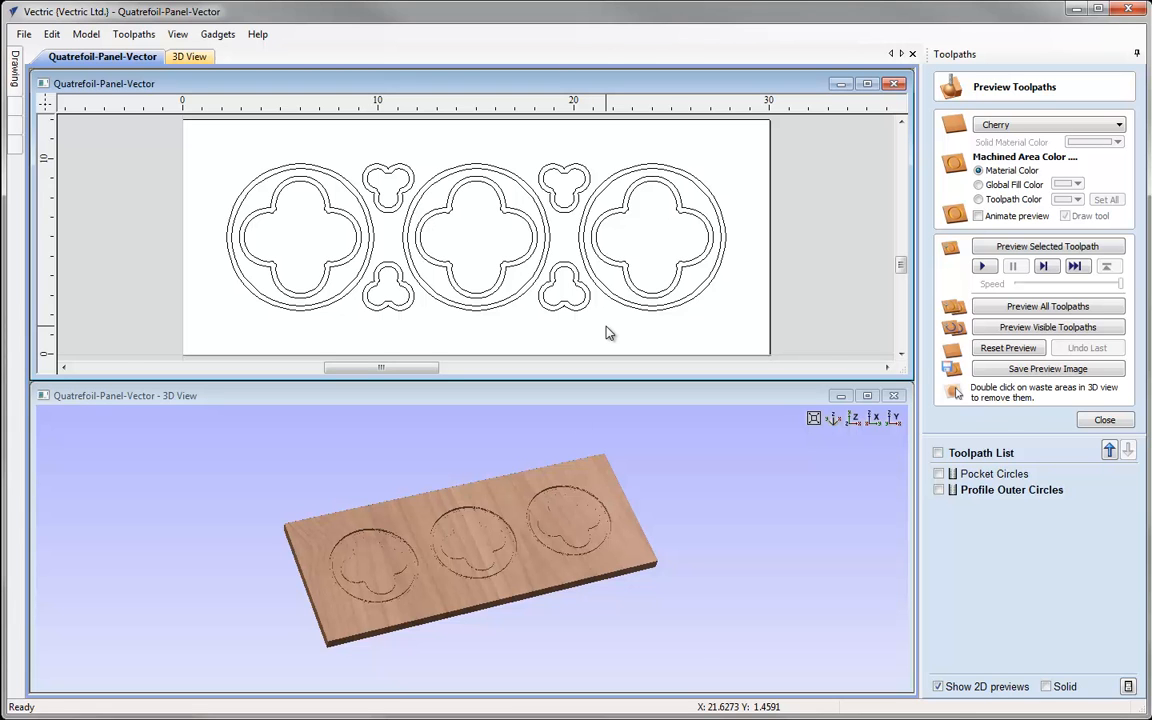
{"action": "left_click", "coordinate": [527, 545]}
{"action": "scroll", "coordinate": [527, 545], "scroll_direction": "up", "scroll_amount": 2}
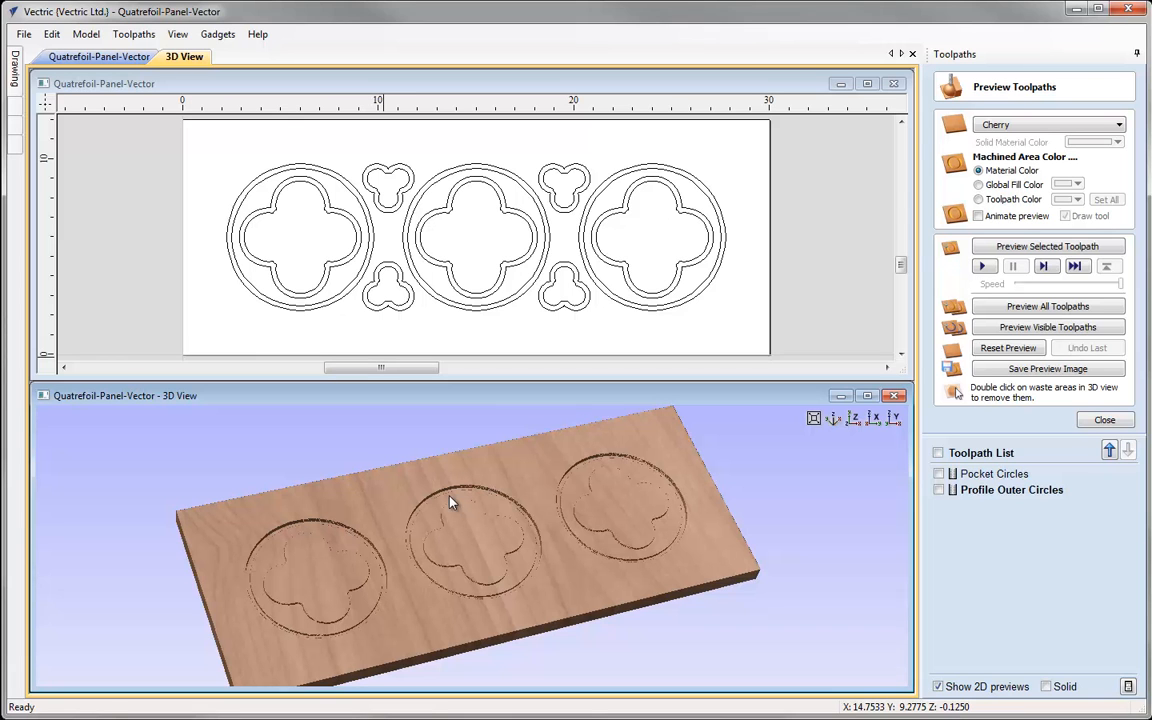
{"action": "left_click", "coordinate": [400, 318]}
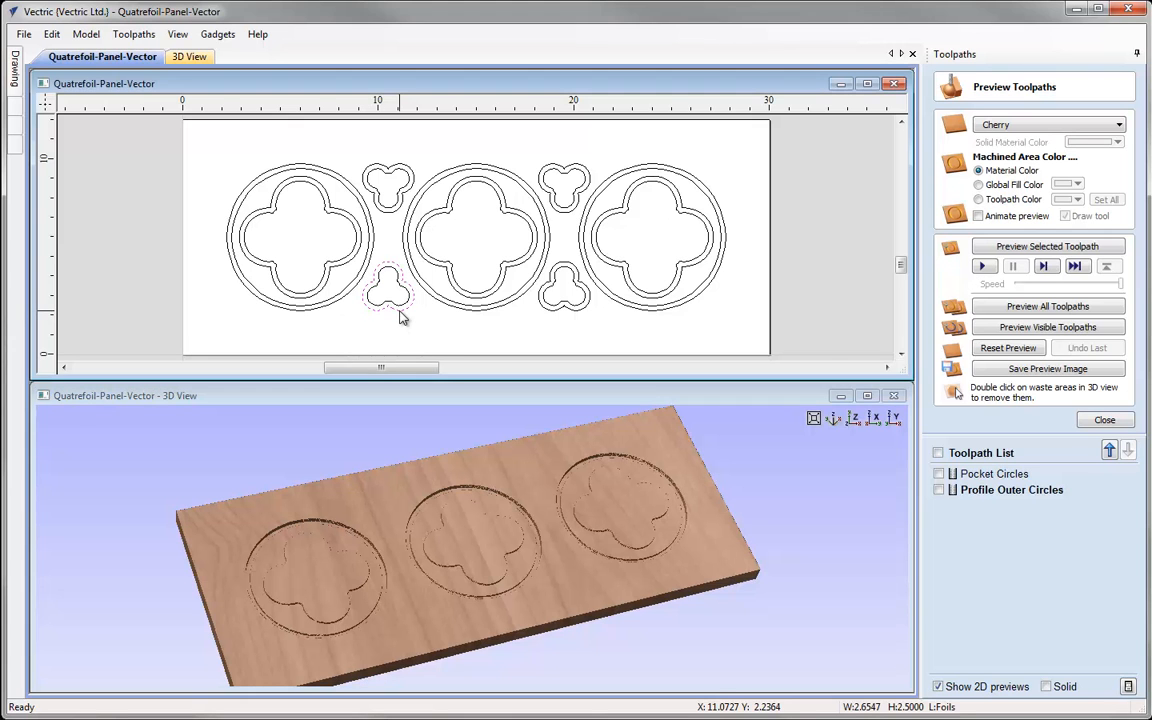
{"action": "left_click", "coordinate": [360, 190], "text": "shift"}
{"action": "left_click", "coordinate": [556, 205], "text": "shift"}
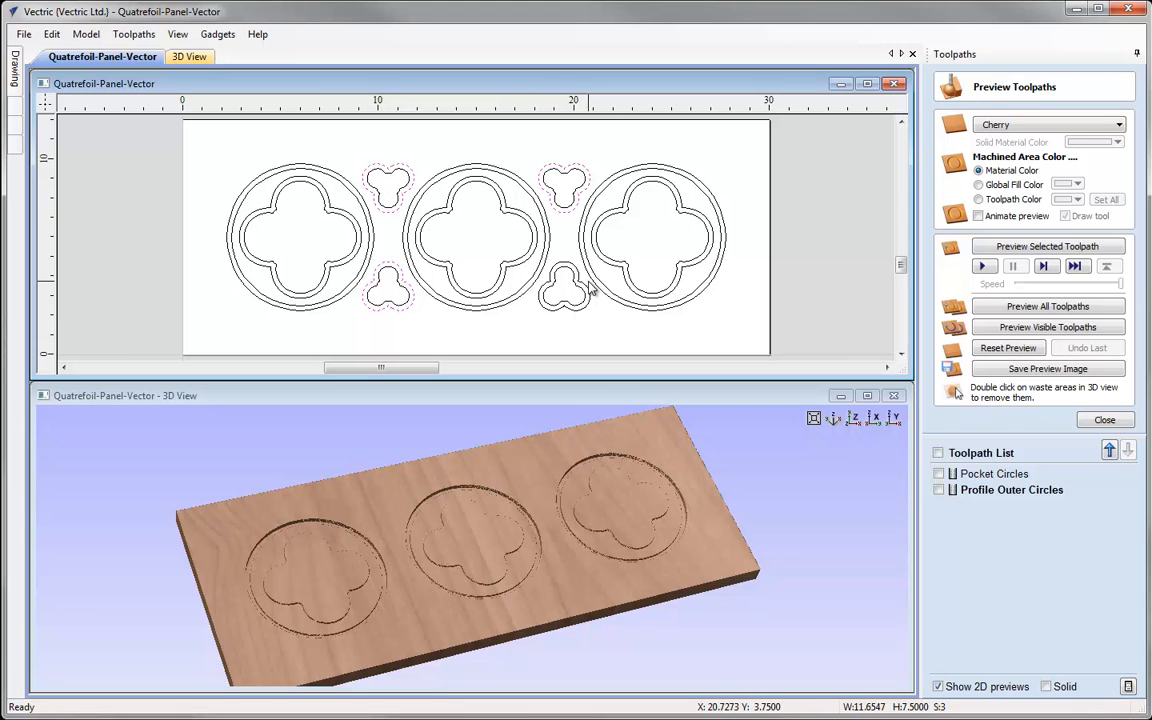
{"action": "left_click", "coordinate": [585, 289], "text": "shift"}
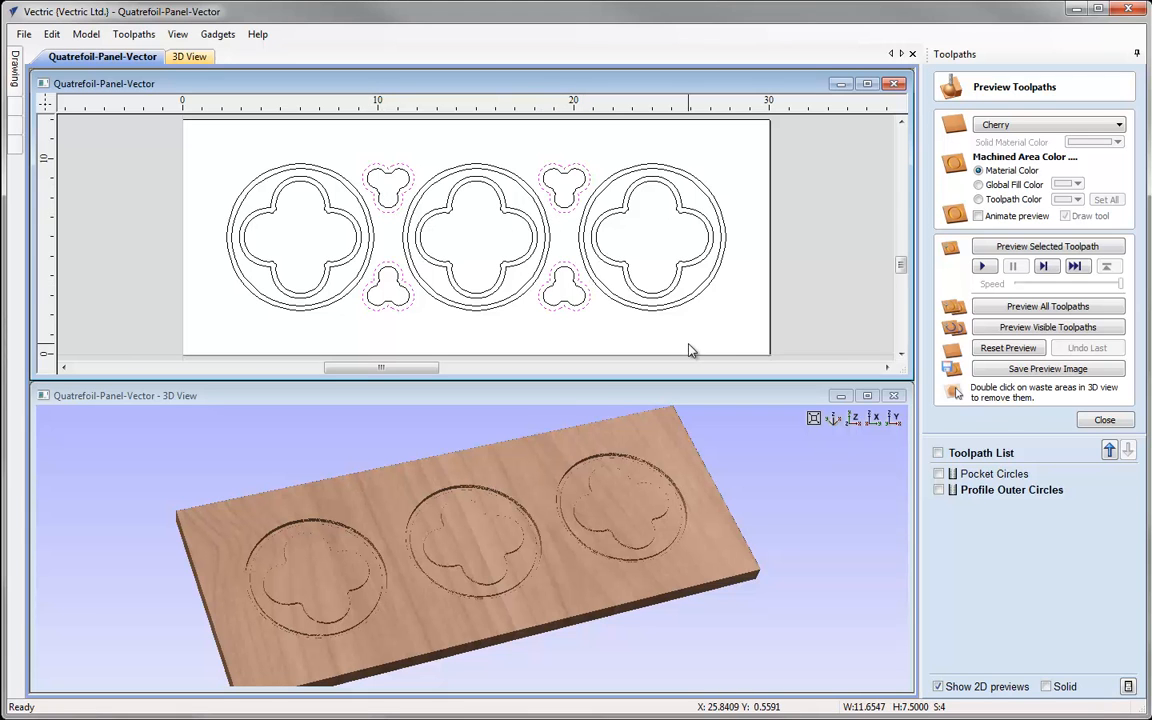
Close the preview and start a profile toolpath for the selected trefoil outlines with a 0.25 inch cut depth
{"action": "left_click", "coordinate": [1104, 420]}
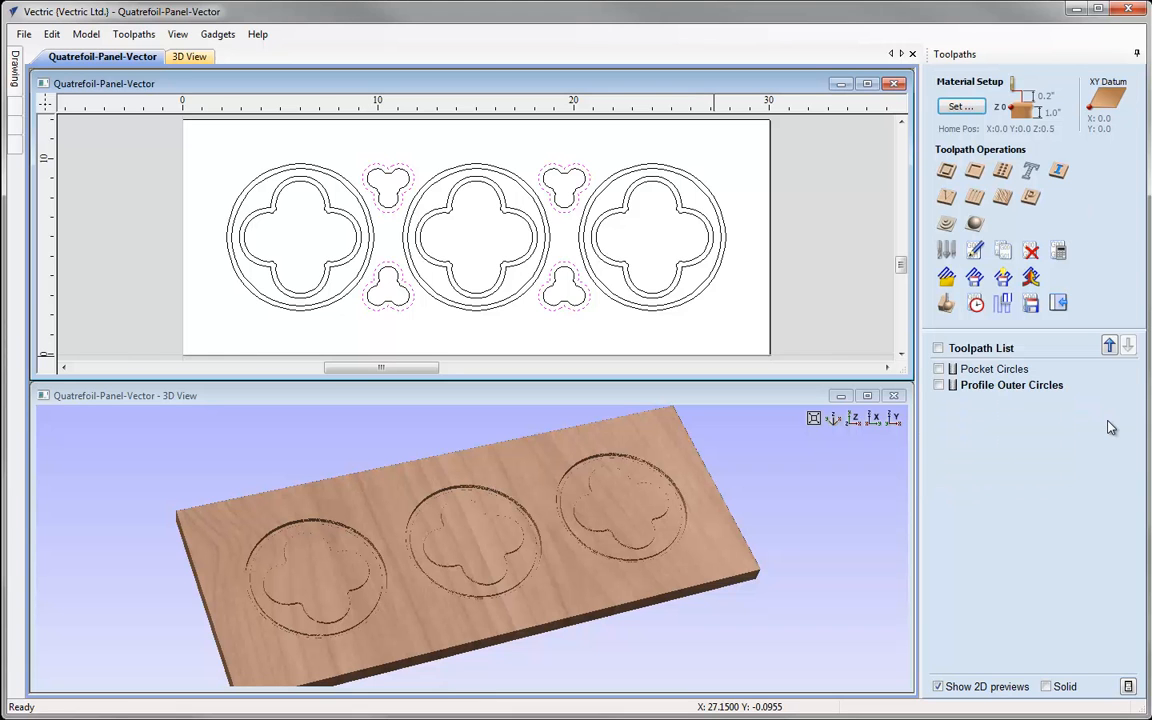
{"action": "left_click", "coordinate": [946, 173]}
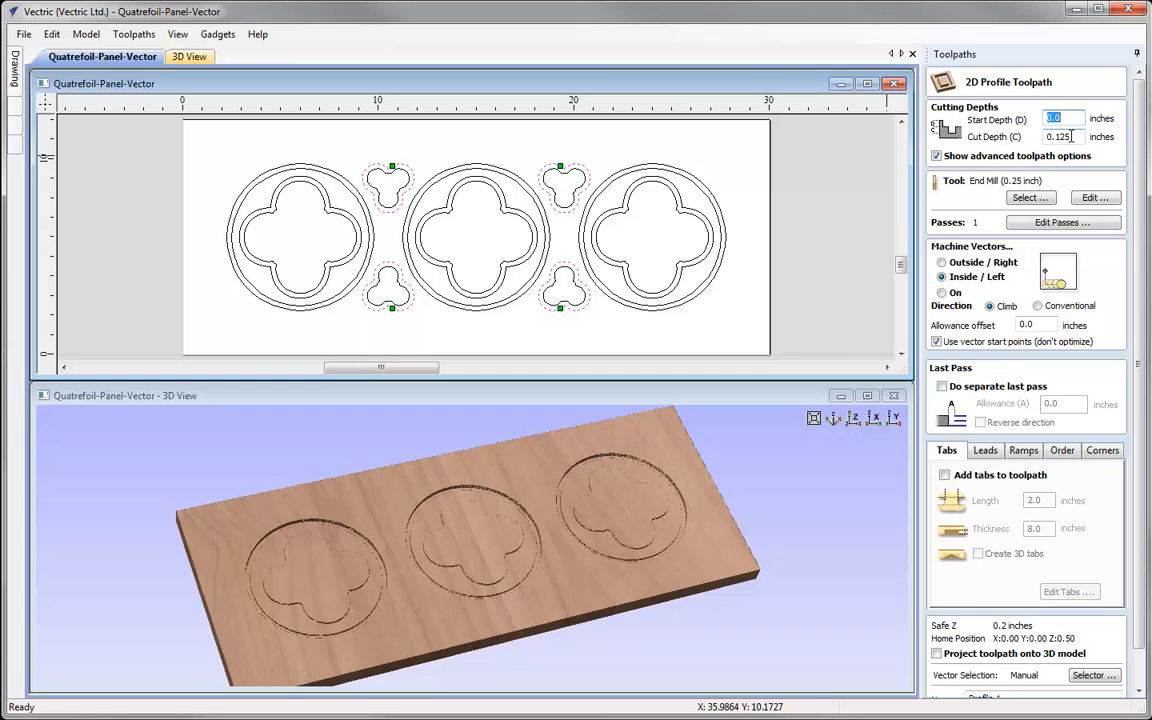
{"action": "key", "text": "Tab"}
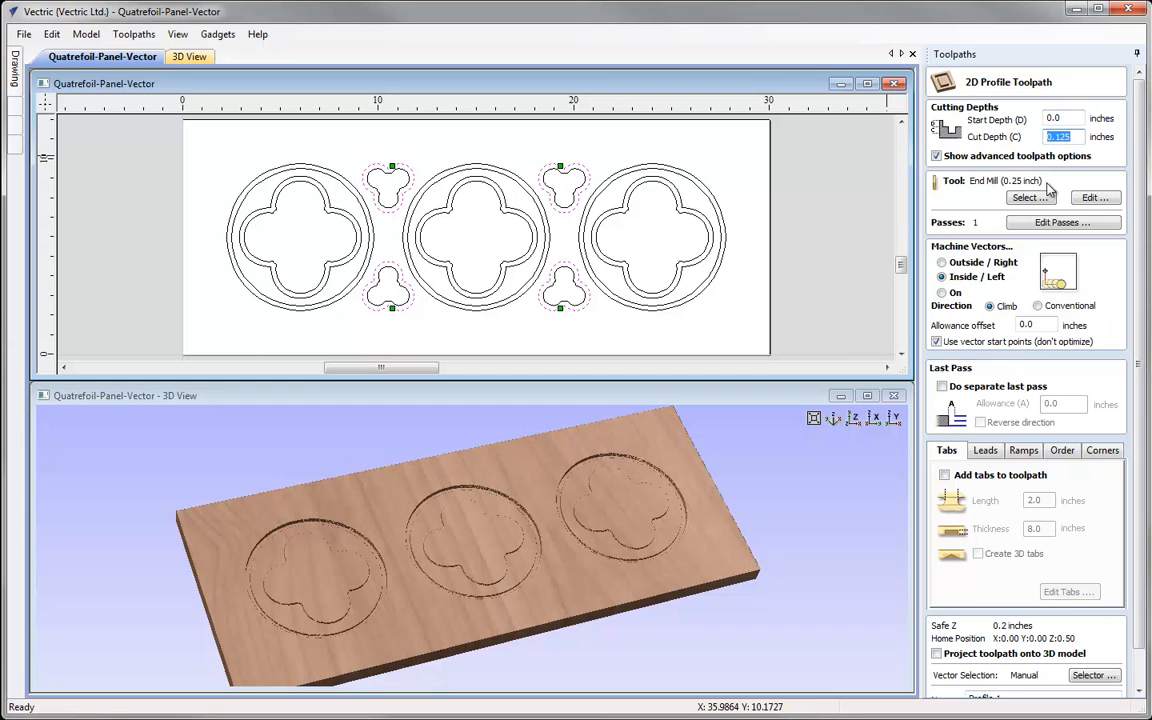
{"action": "type", "text": "0.25"}
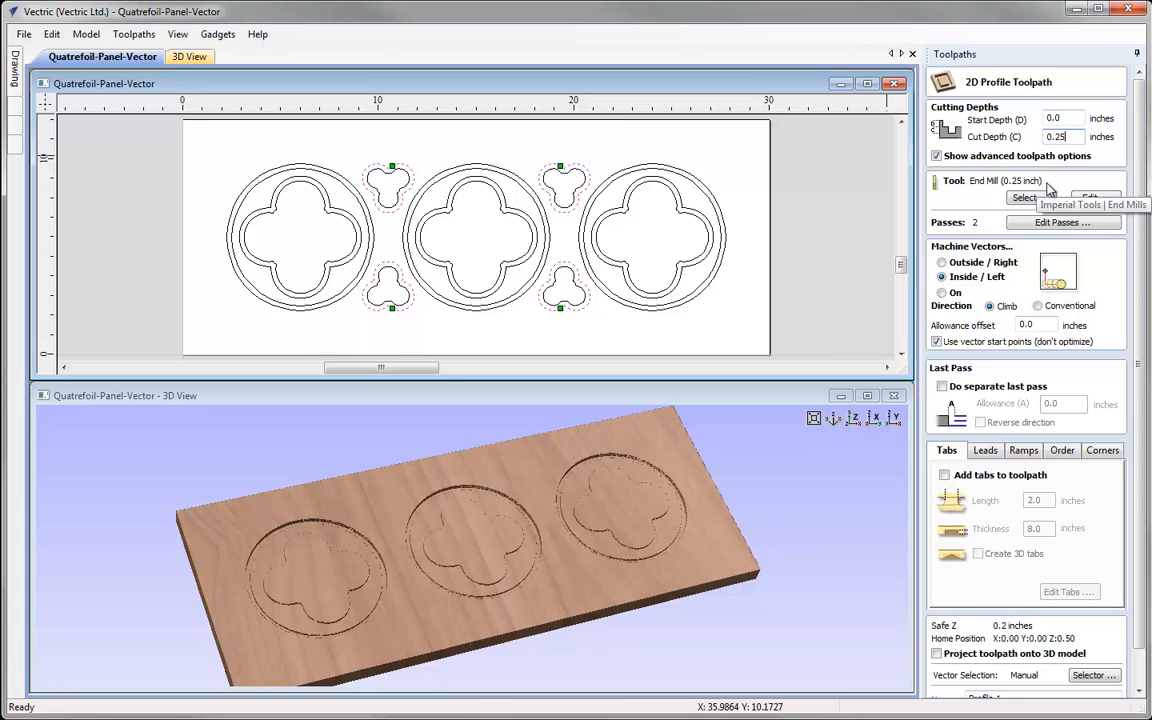
Duplicate the imperial Ball Nose (0.25 inch) tool in the tool database and select one of the two identical entries
{"action": "left_click", "coordinate": [1026, 198]}
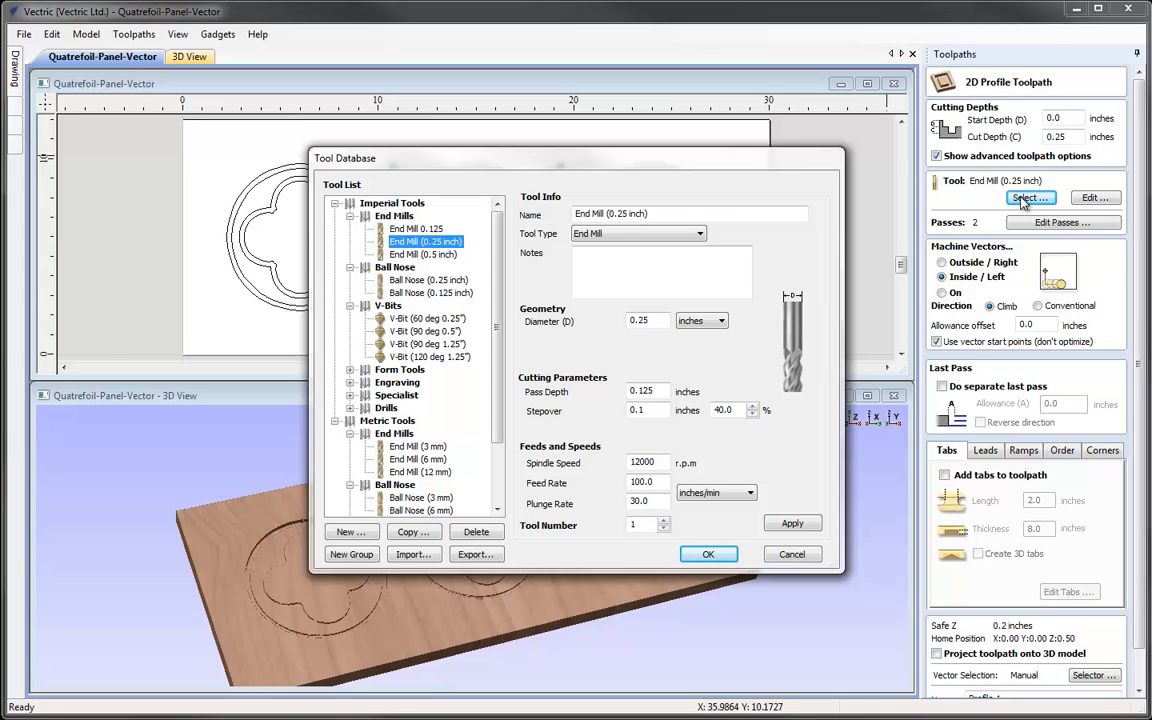
{"action": "left_click", "coordinate": [421, 282]}
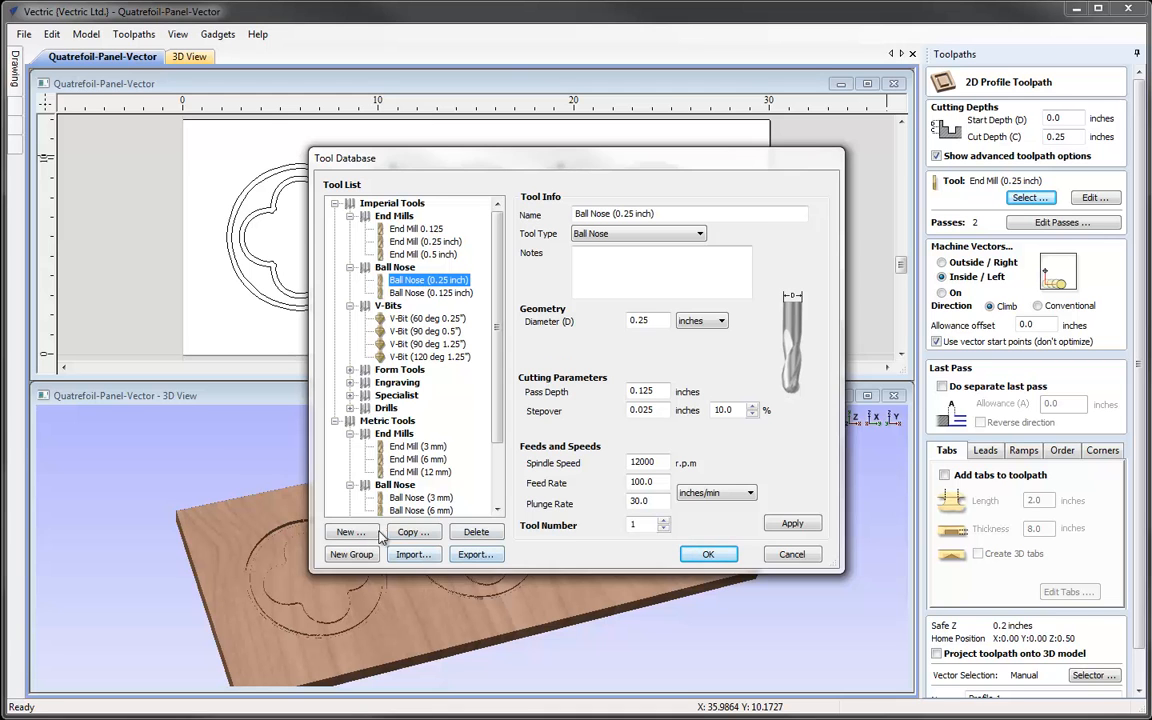
{"action": "left_click", "coordinate": [410, 533]}
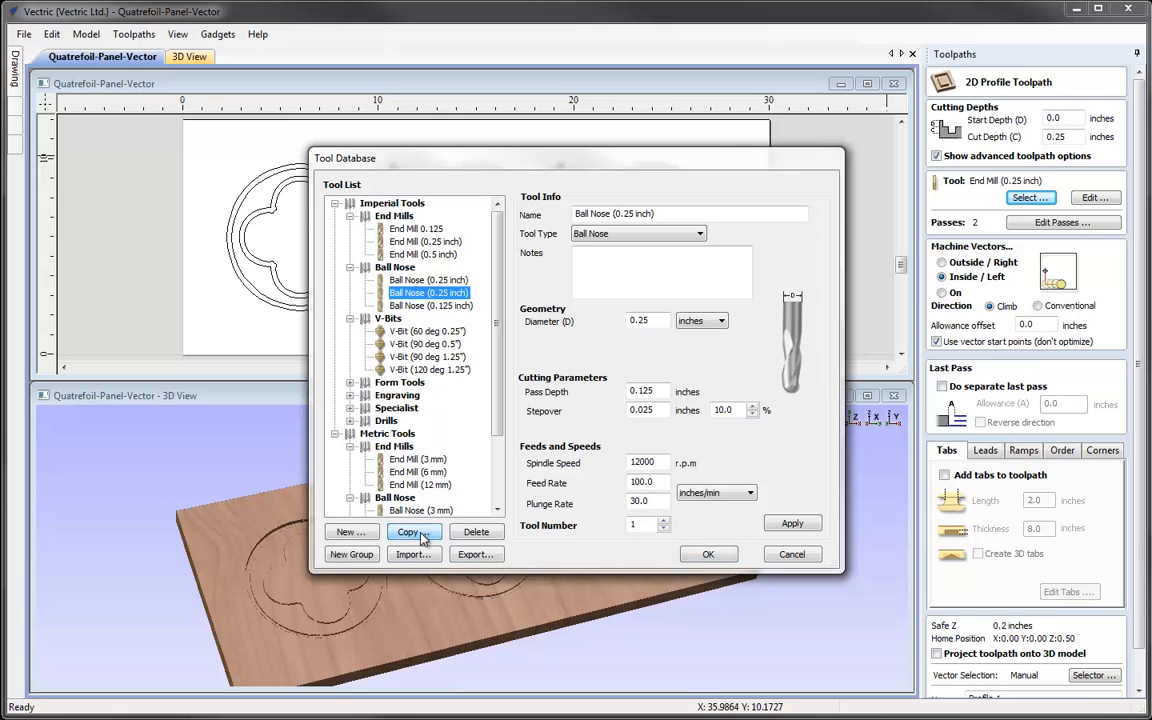
{"action": "left_click", "coordinate": [414, 281]}
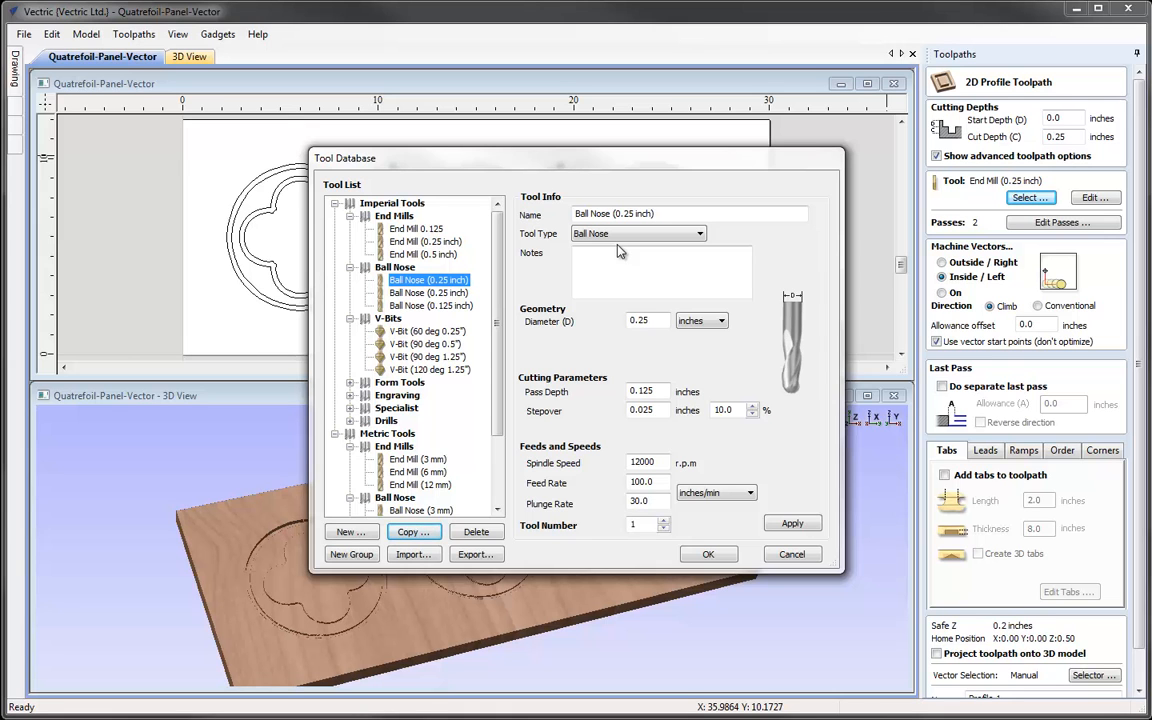
Set the selected ball nose tool's diameter to 0.5 inches and rename it Ball Nose (0.5 inch)
{"action": "left_click", "coordinate": [650, 320]}
{"action": "key", "text": "BackSpace"}
{"action": "key", "text": "BackSpace"}
{"action": "type", "text": "5"}
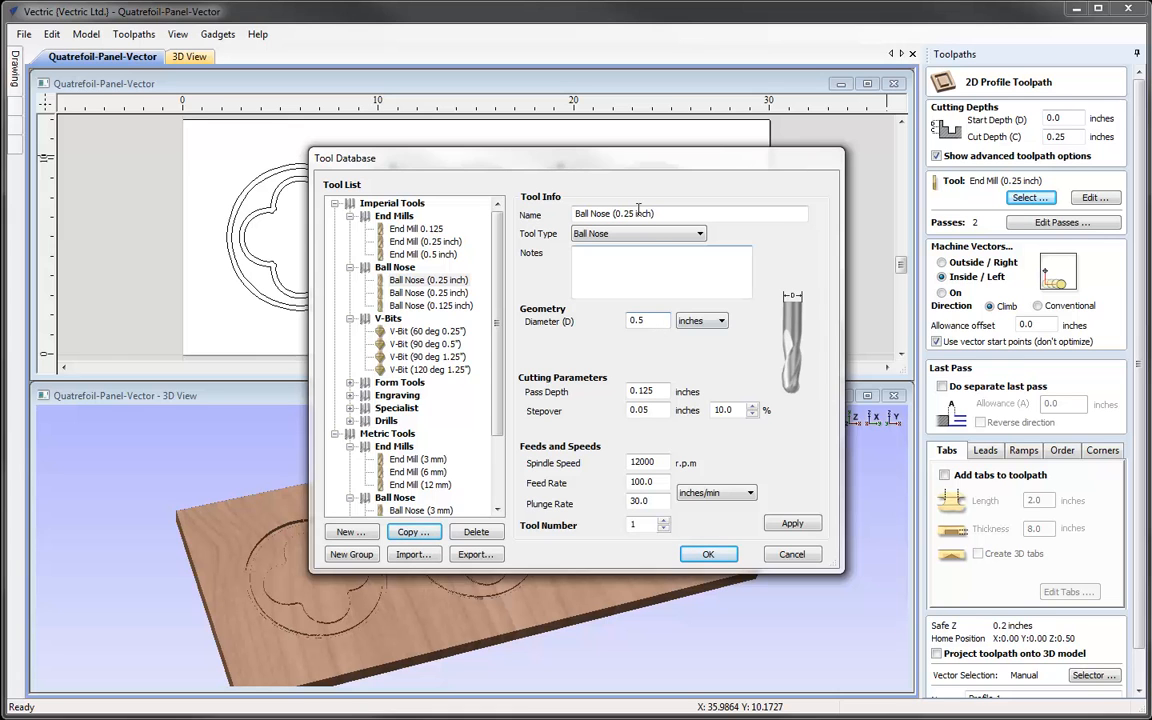
{"action": "left_click", "coordinate": [631, 213]}
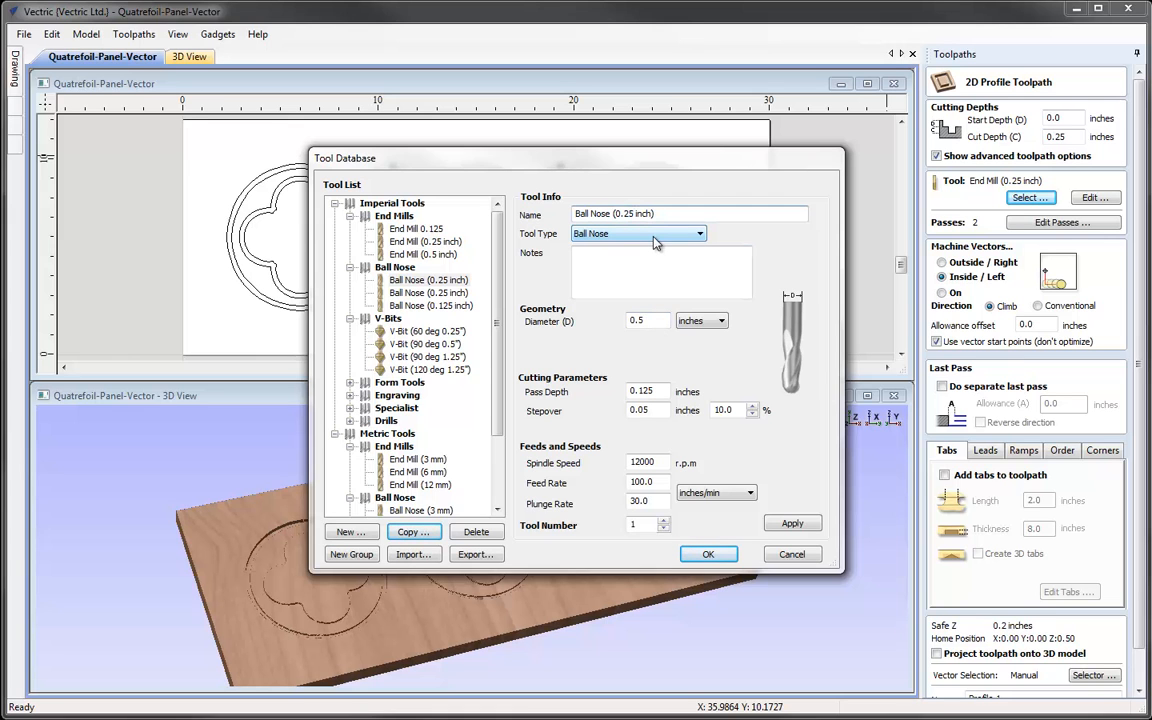
{"action": "key", "text": "BackSpace"}
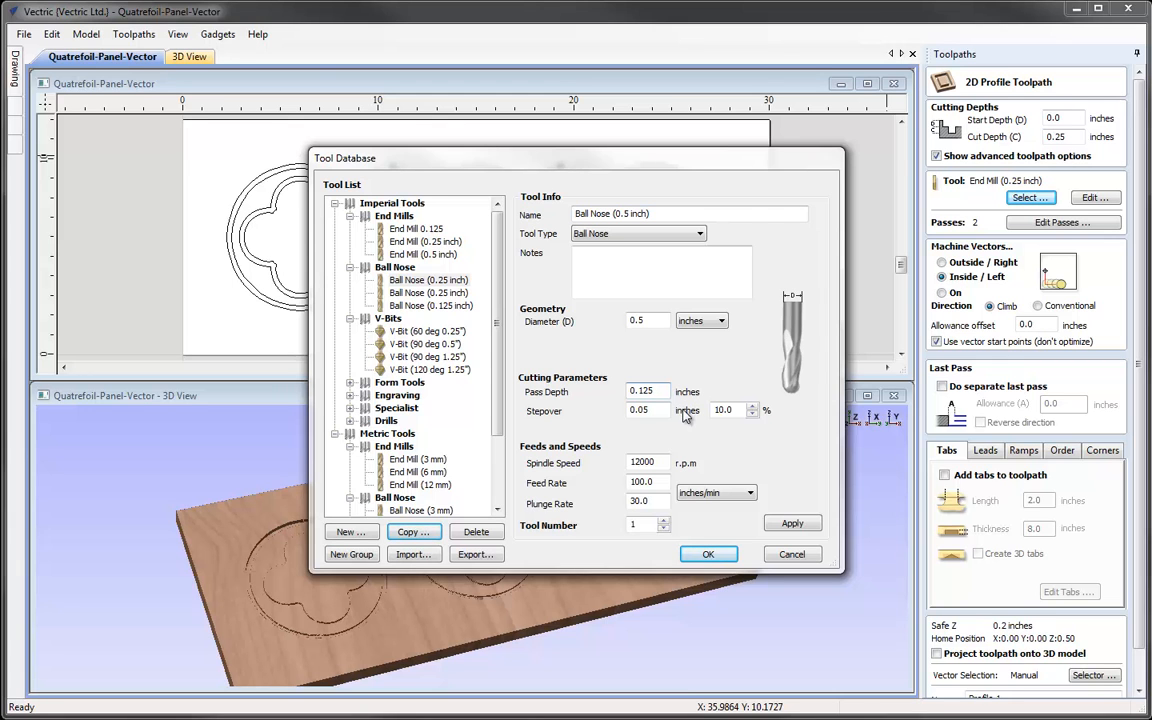
Set the 0.5 inch ball nose tool's pass depth to 0.25 inches and use it for the trefoil toolpath
{"action": "key", "text": "BackSpace"}
{"action": "key", "text": "BackSpace"}
{"action": "key", "text": "BackSpace"}
{"action": "type", "text": "25"}
{"action": "left_click", "coordinate": [706, 555]}
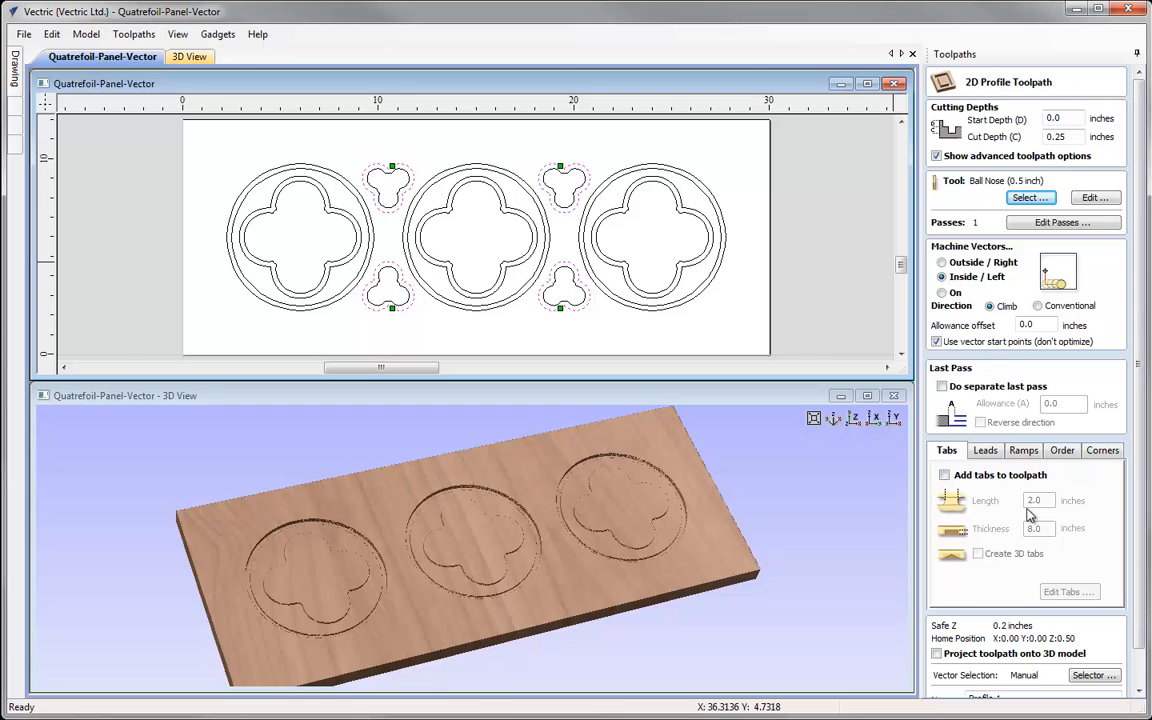
Name the trefoil toolpath Profile Trifoils and calculate it
{"action": "scroll", "coordinate": [1029, 518], "scroll_direction": "down", "scroll_amount": 2}
{"action": "scroll", "coordinate": [1029, 522], "scroll_direction": "up", "scroll_amount": 2}
{"action": "scroll", "coordinate": [1035, 540], "scroll_direction": "down", "scroll_amount": 3}
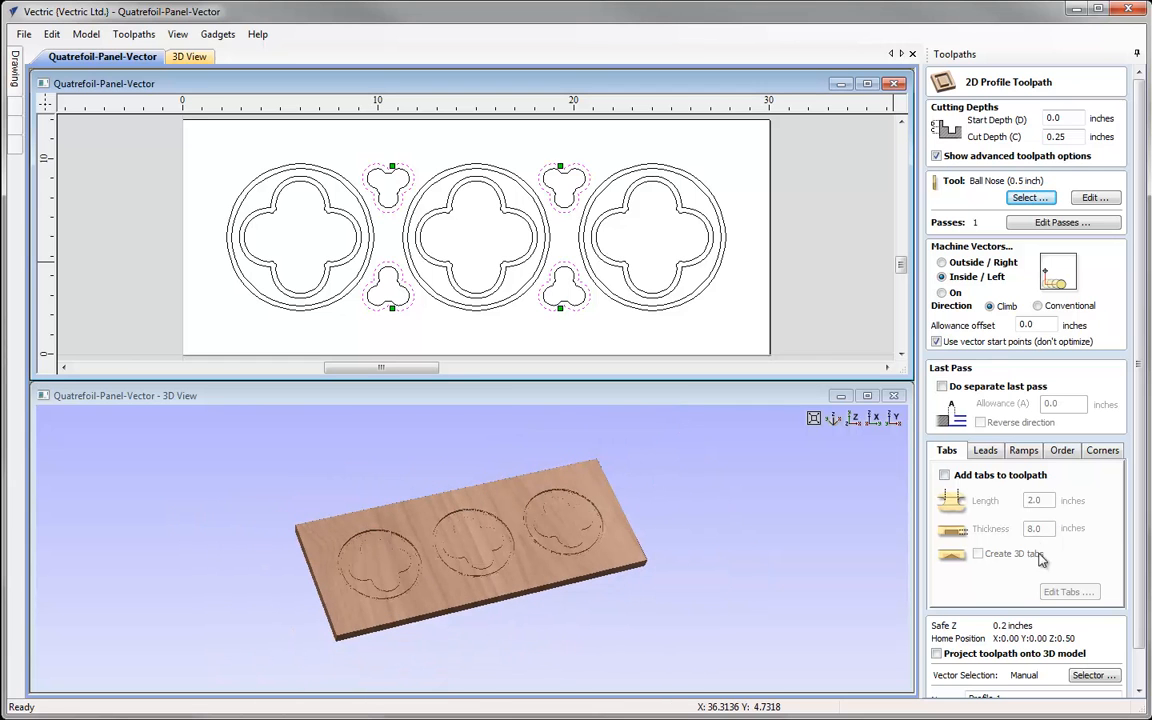
{"action": "scroll", "coordinate": [1030, 490], "scroll_direction": "down", "scroll_amount": 2}
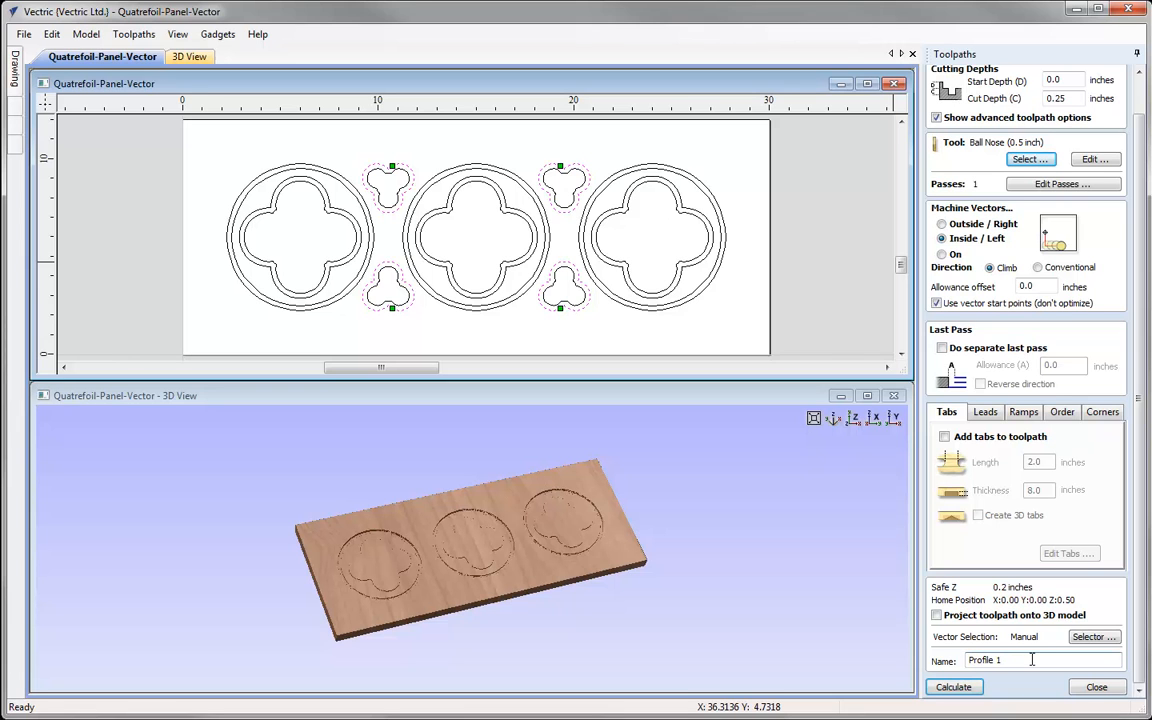
{"action": "key", "text": "BackSpace"}
{"action": "type", "text": "Trifoils"}
{"action": "left_click", "coordinate": [953, 687]}
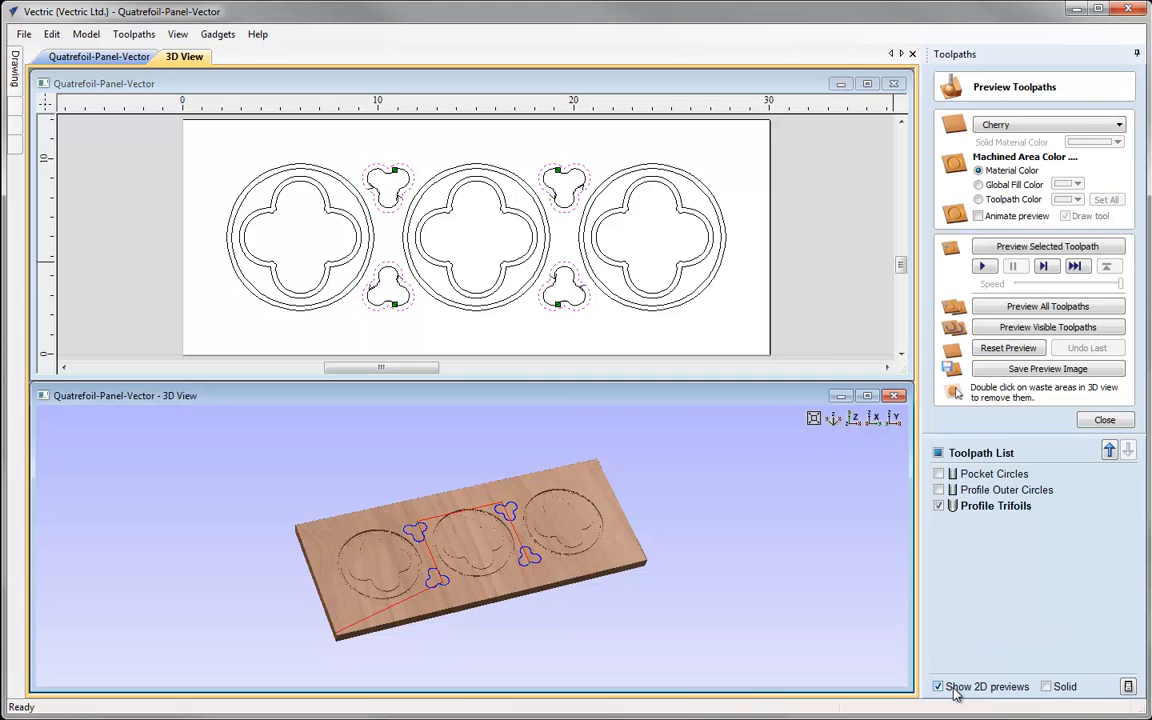
Preview the Profile Trifoils toolpath on the 3D panel from a closer view
{"action": "scroll", "coordinate": [493, 590], "scroll_direction": "up", "scroll_amount": 3}
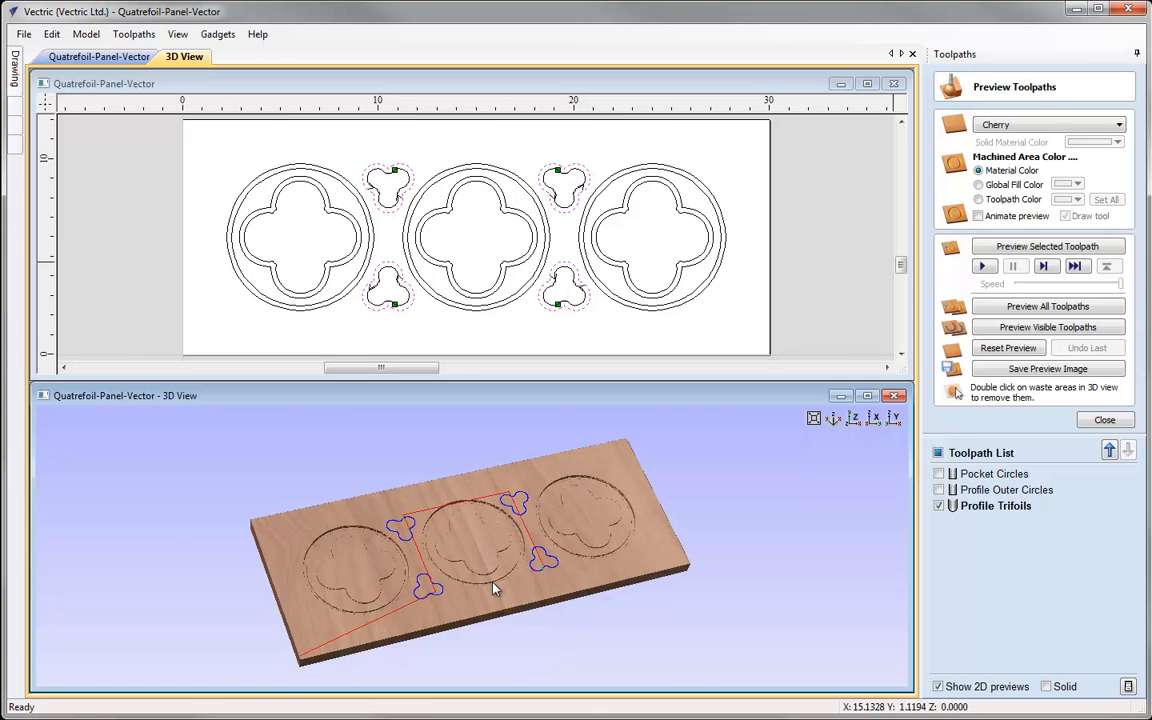
{"action": "scroll", "coordinate": [507, 589], "scroll_direction": "up", "scroll_amount": 1}
{"action": "scroll", "coordinate": [507, 589], "scroll_direction": "down", "scroll_amount": 2}
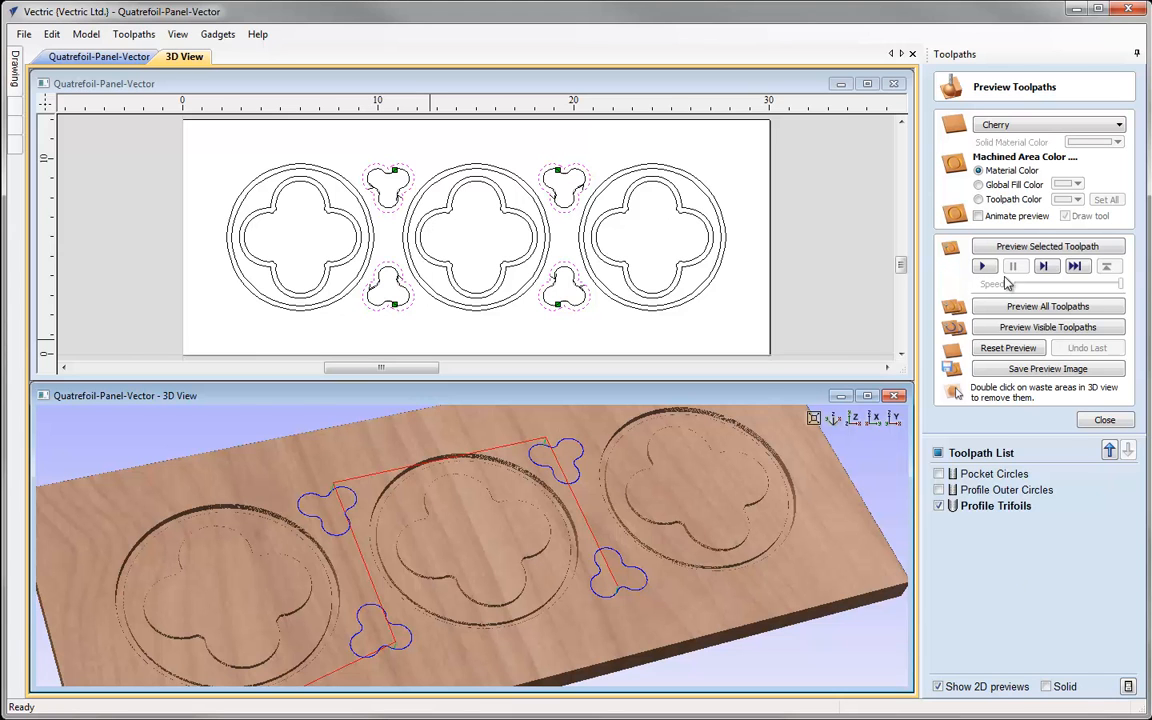
{"action": "left_click", "coordinate": [1045, 247]}
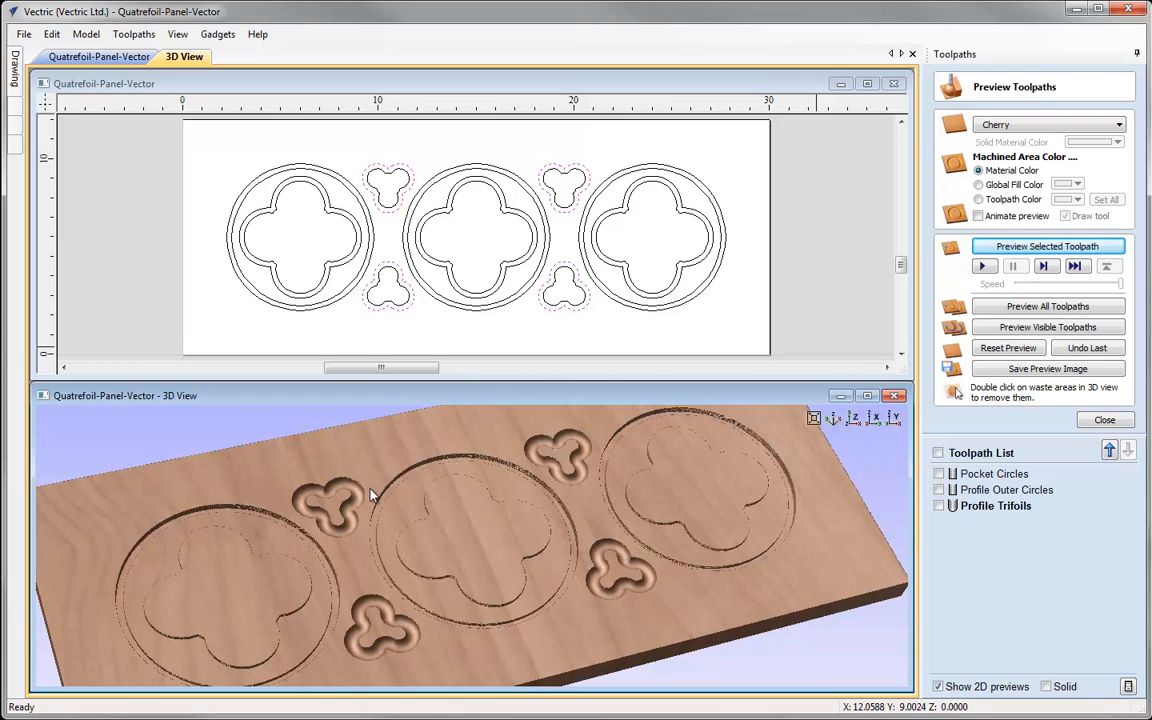
Clear the trefoil selection and select the outer outlines of all three quatrefoils
{"action": "left_click", "coordinate": [533, 330]}
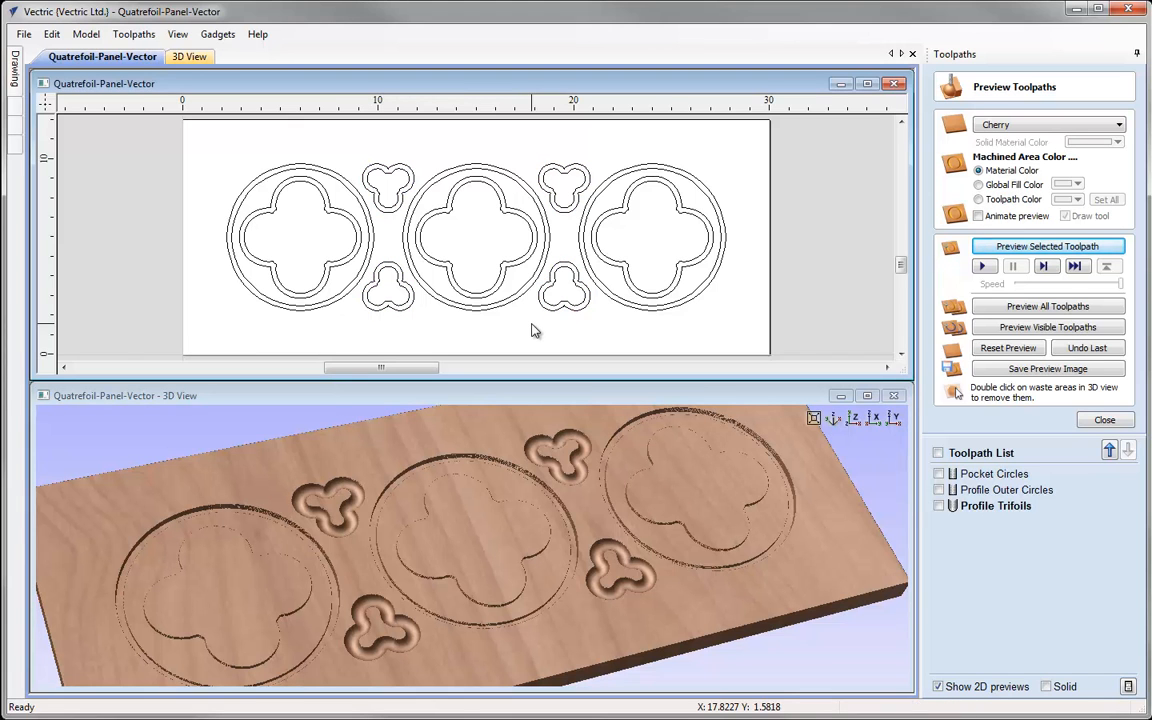
{"action": "left_click", "coordinate": [353, 226]}
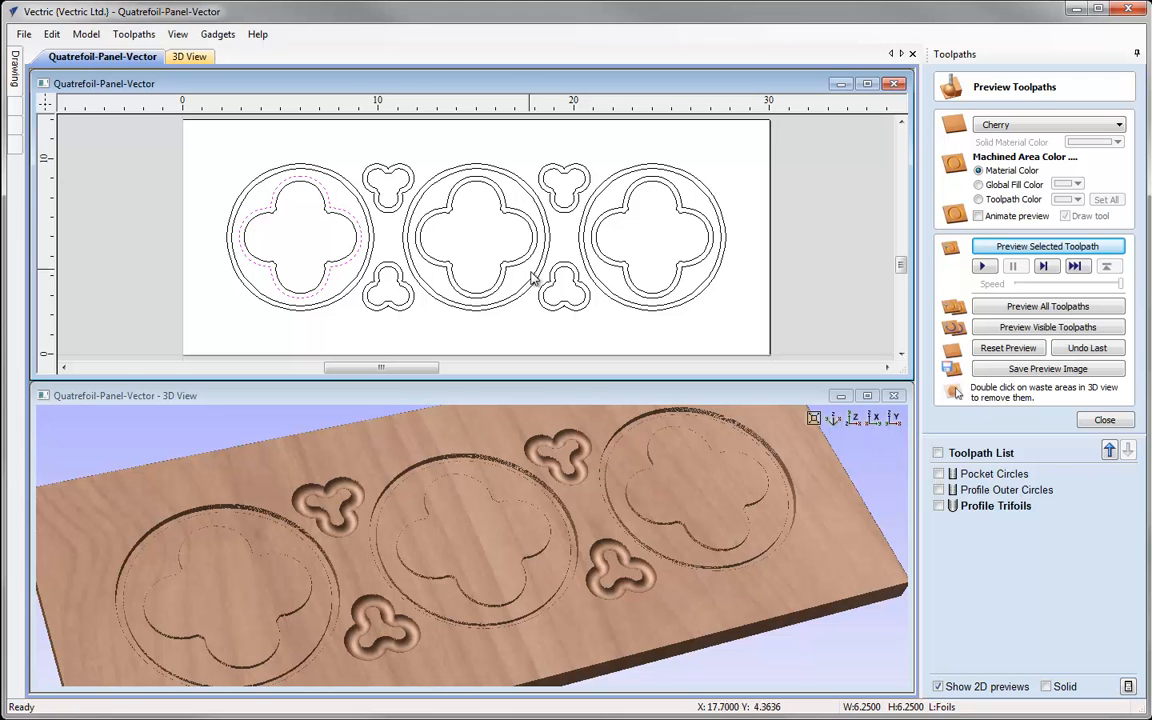
{"action": "left_click", "coordinate": [531, 262], "text": "shift"}
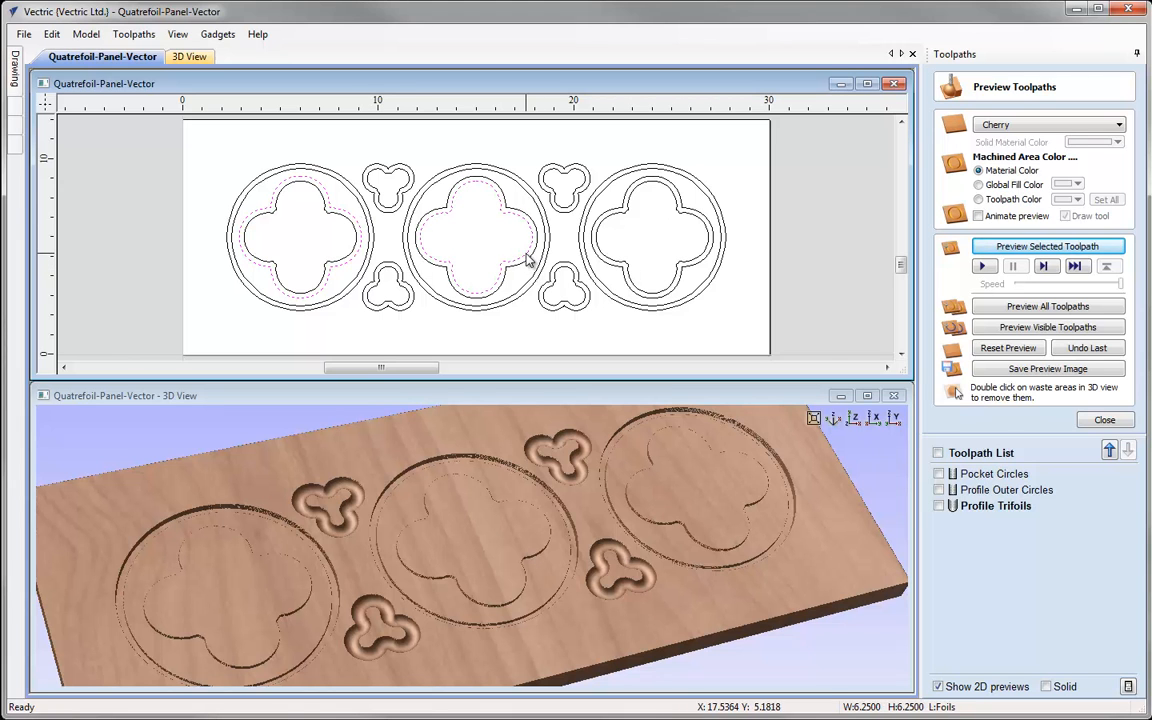
{"action": "left_click", "coordinate": [620, 270], "text": "shift"}
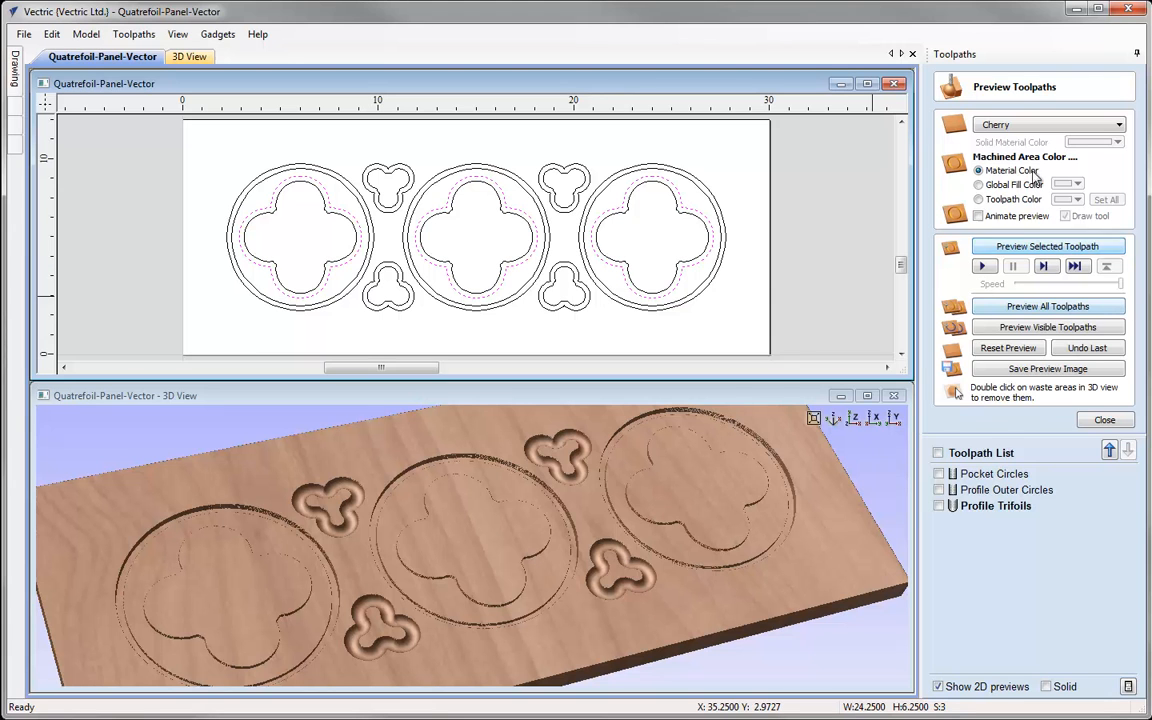
Start a profile toolpath for the quatrefoil outlines with a 0.375 inch cut depth and check the ball nose tool's settings
{"action": "left_click", "coordinate": [1104, 420]}
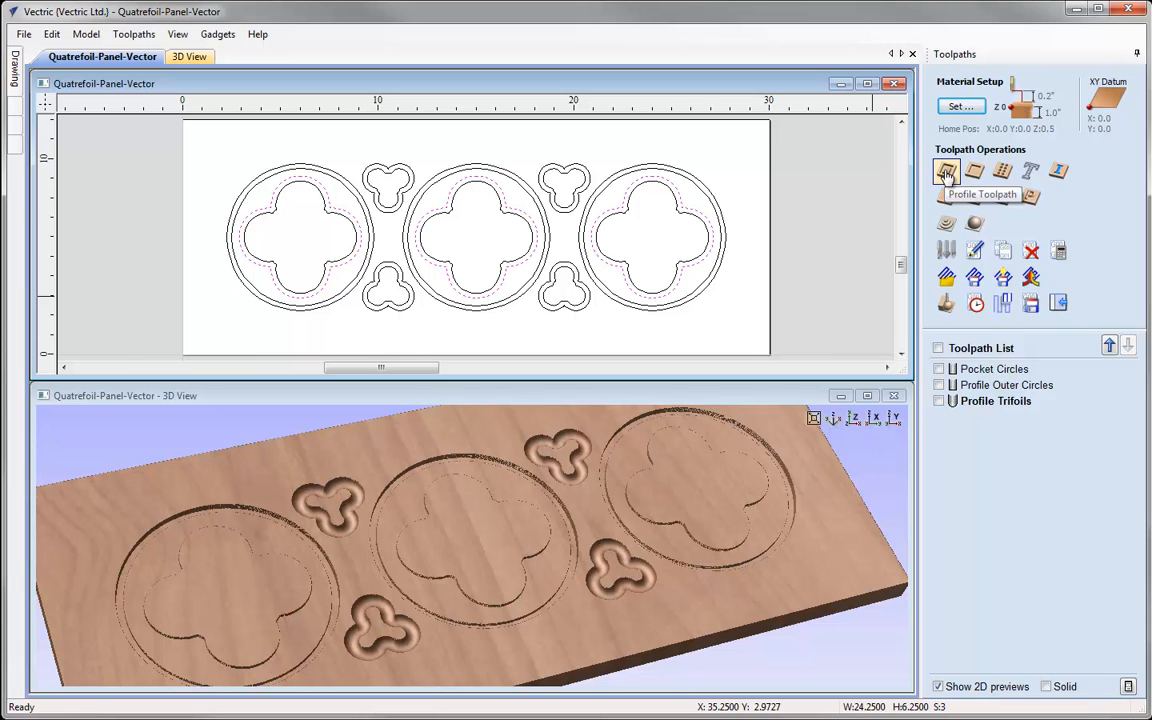
{"action": "left_click", "coordinate": [947, 173]}
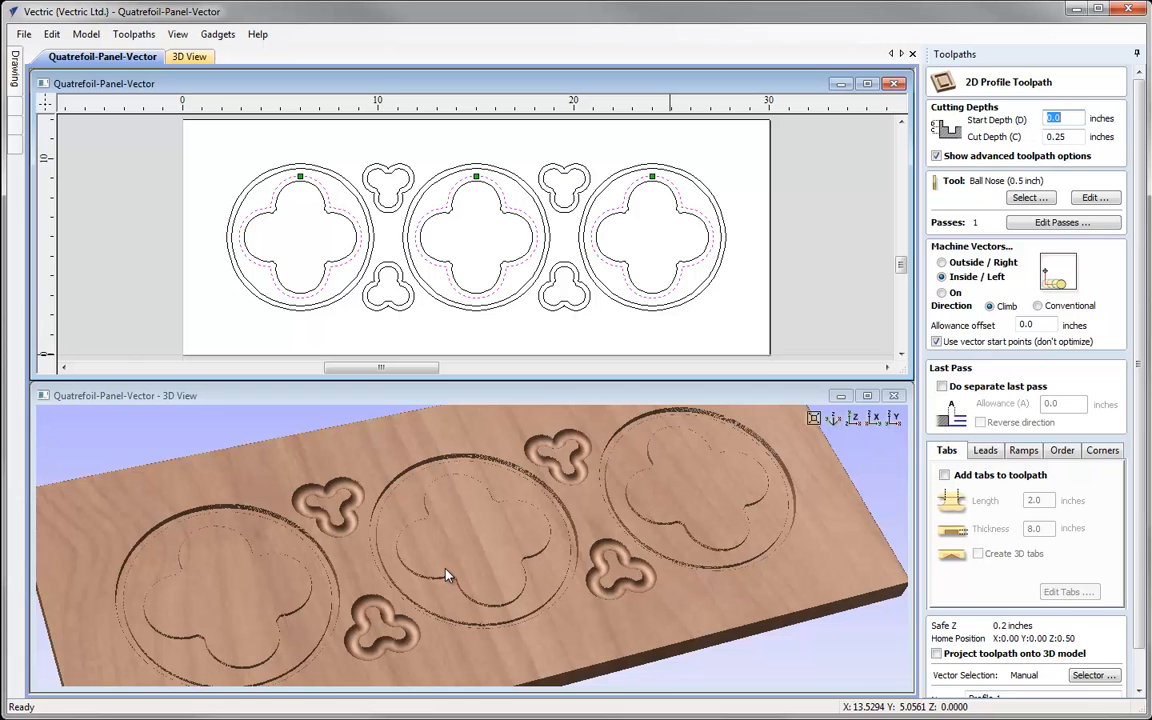
{"action": "left_click", "coordinate": [1082, 137]}
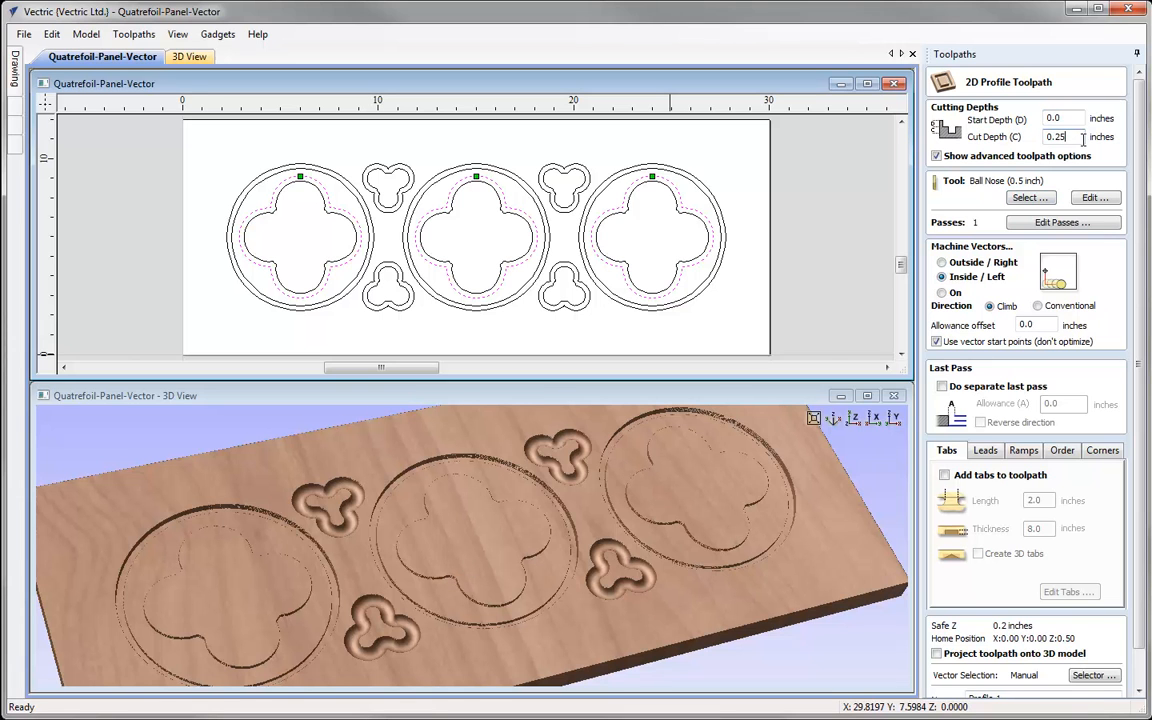
{"action": "type", "text": "+0.125"}
{"action": "key", "text": "Tab"}
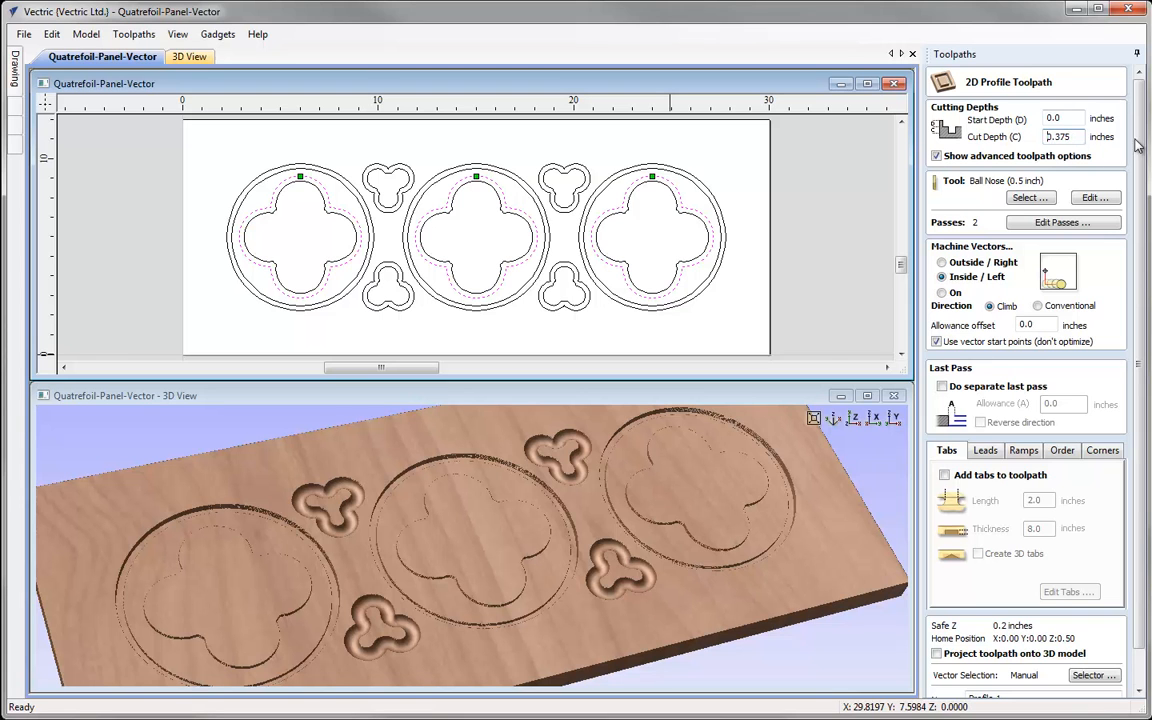
{"action": "left_click", "coordinate": [1078, 197]}
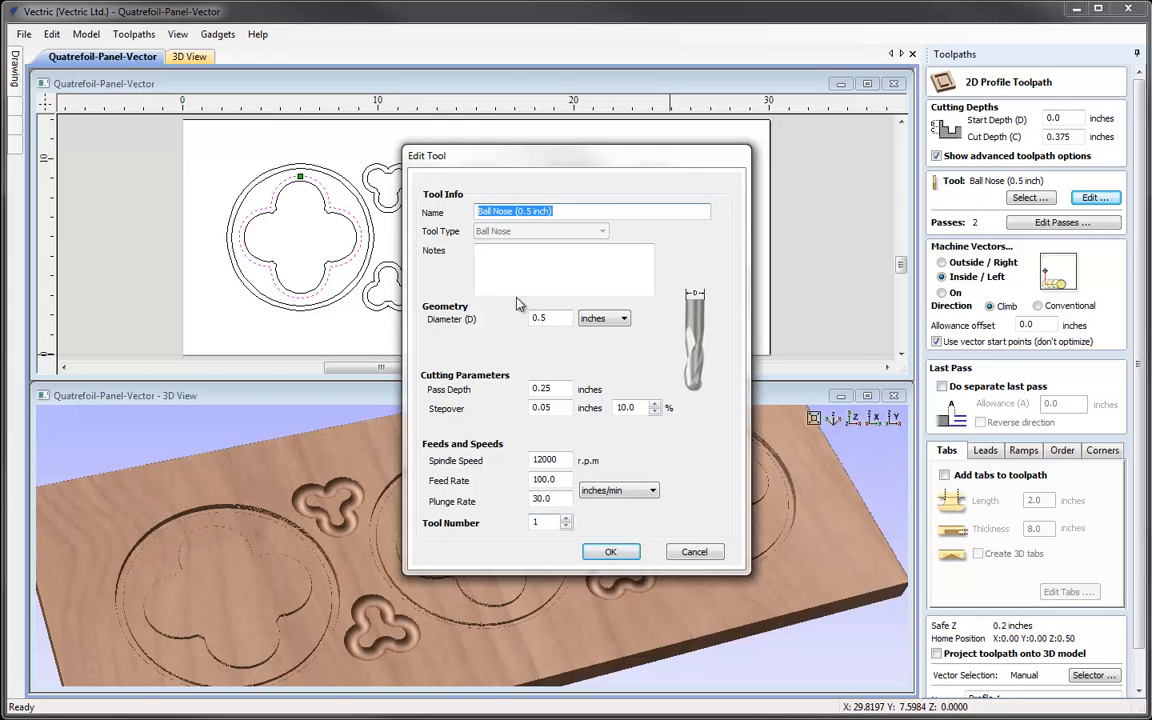
{"action": "left_click", "coordinate": [611, 553]}
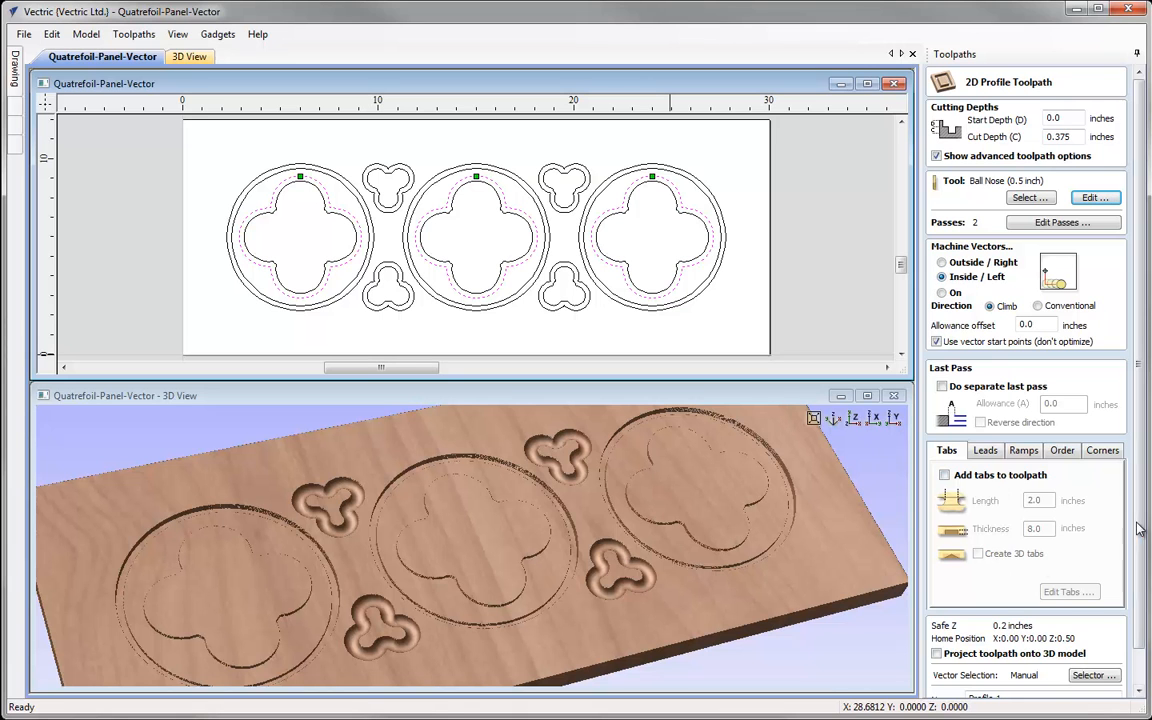
Calculate the quatrefoil toolpath under the name Profile Quatrefoil and preview its cut on the panel
{"action": "scroll", "coordinate": [1025, 480], "scroll_direction": "down", "scroll_amount": 1}
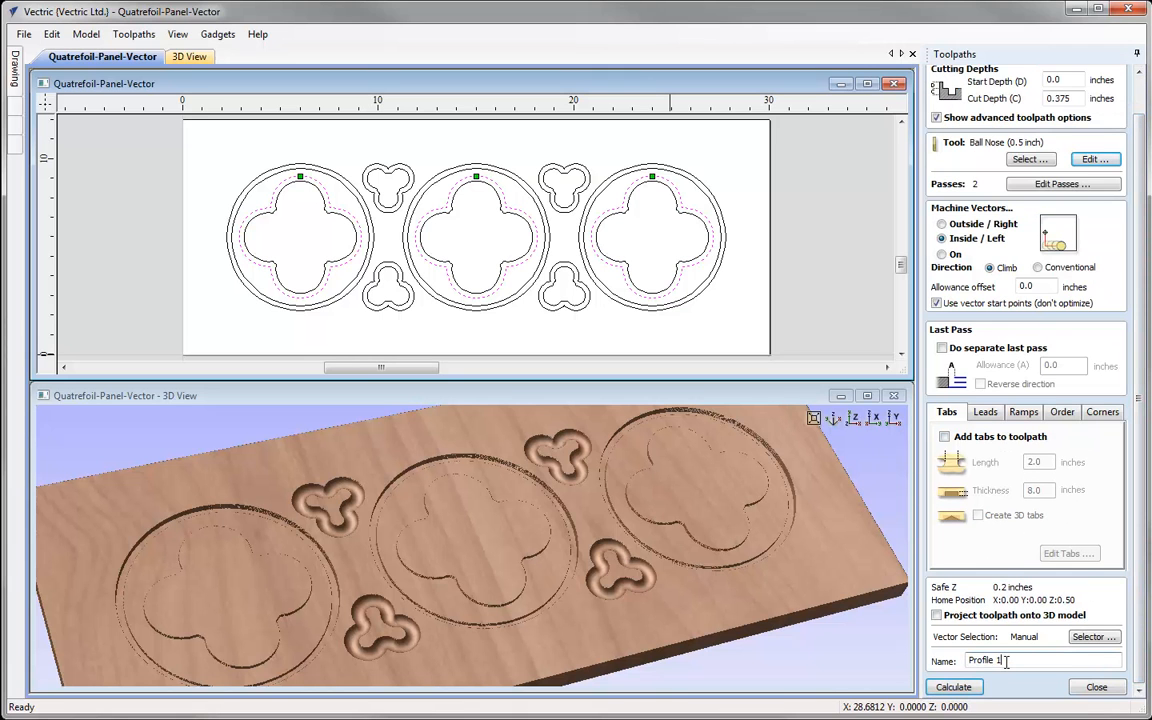
{"action": "double_click", "coordinate": [1000, 661]}
{"action": "type", "text": "Quatrefoil"}
{"action": "left_click", "coordinate": [954, 688]}
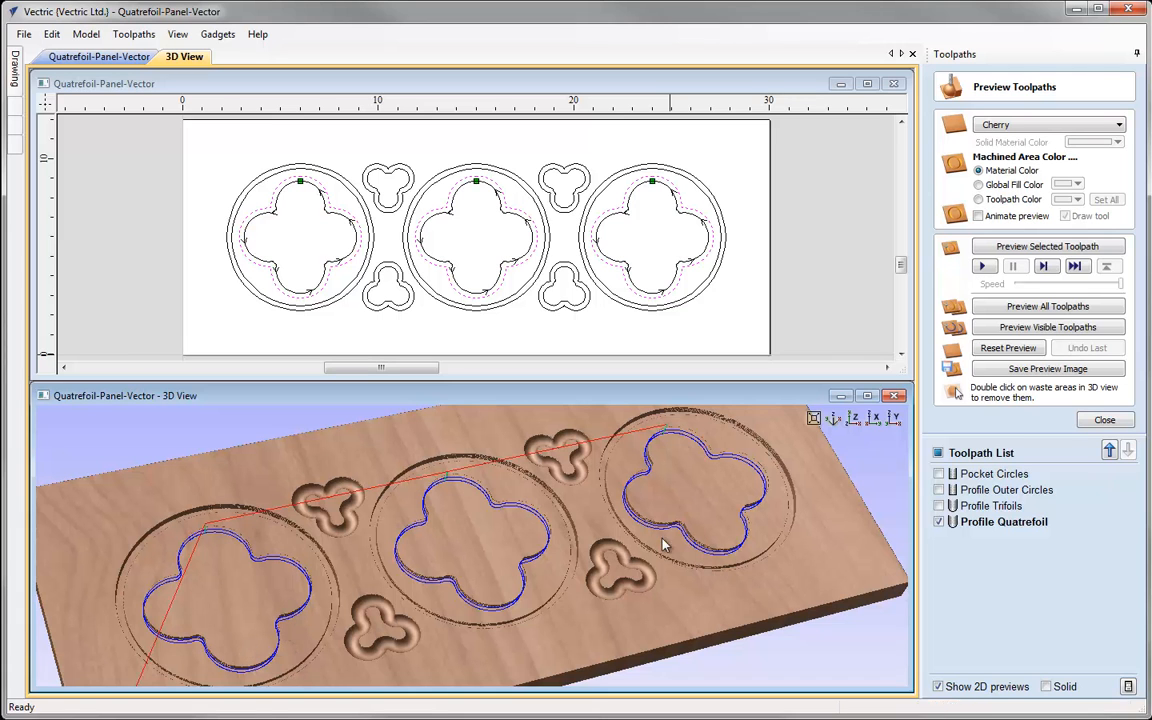
{"action": "left_click", "coordinate": [1020, 248]}
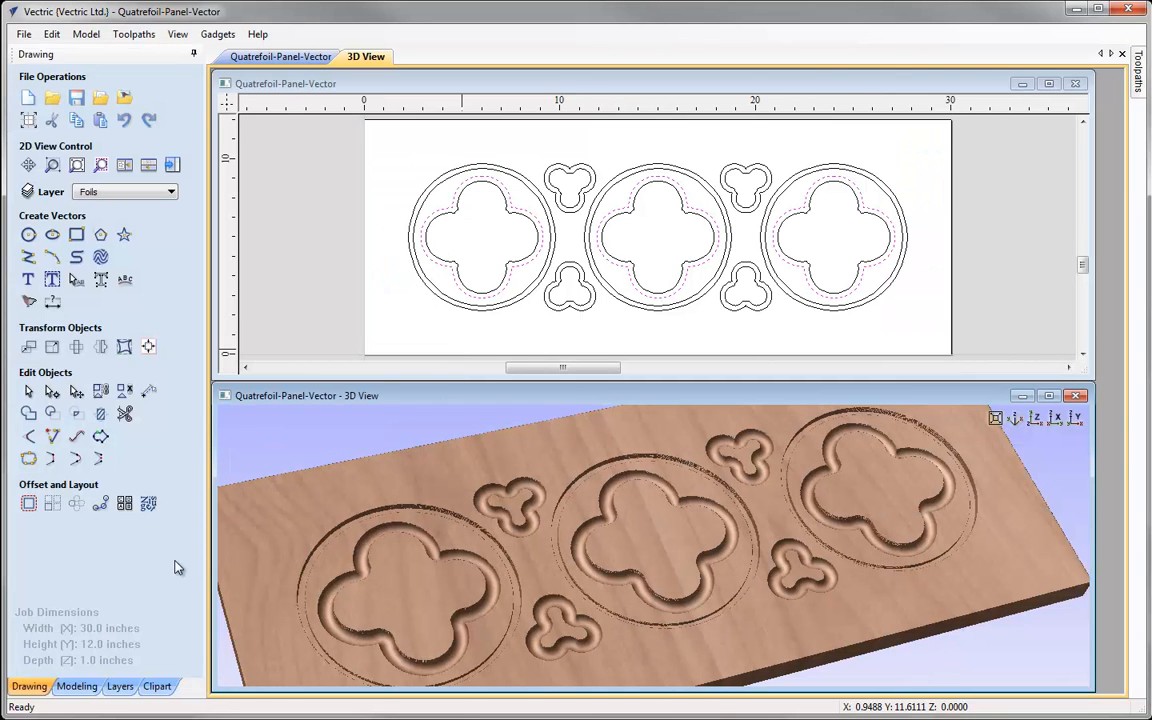
Hide the Foils layer and make the top and bottom grooves layer visible and active
{"action": "left_click", "coordinate": [171, 194]}
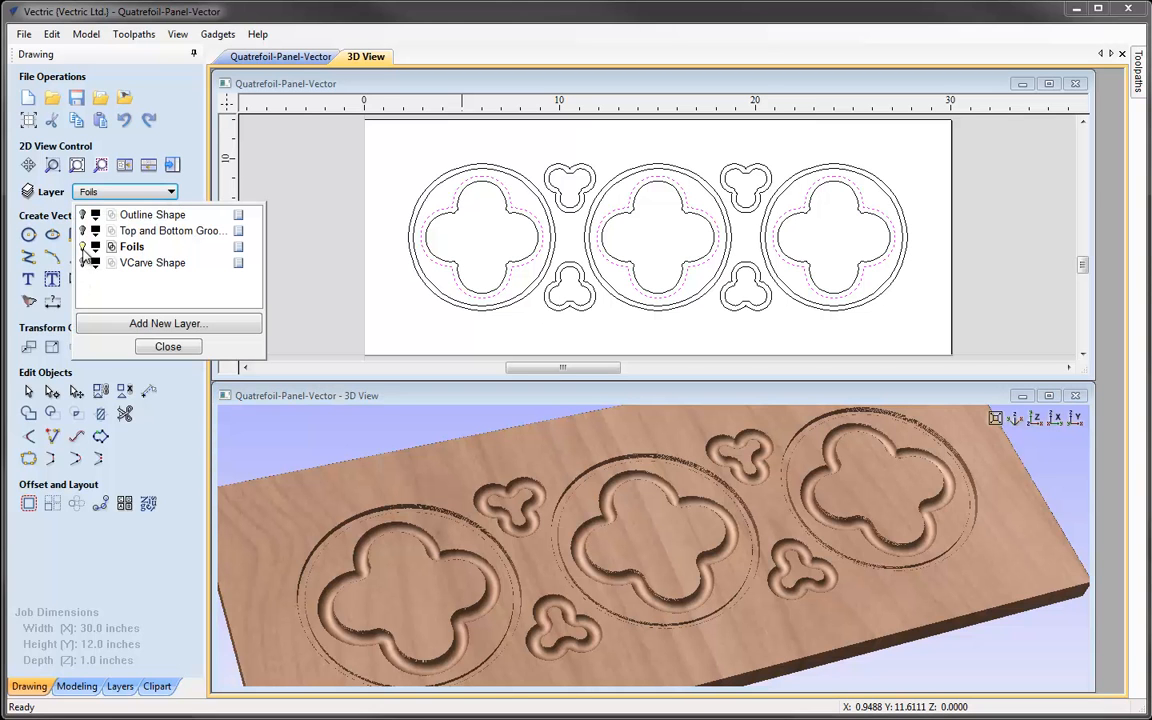
{"action": "left_click", "coordinate": [83, 248]}
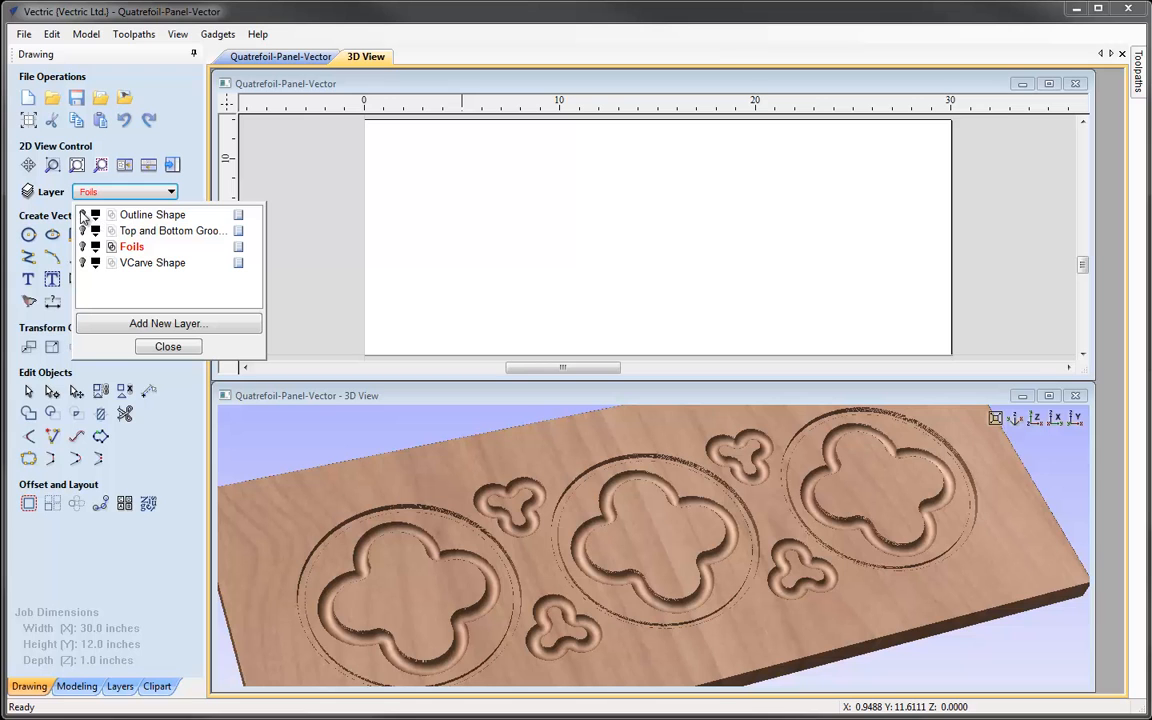
{"action": "left_click", "coordinate": [82, 231]}
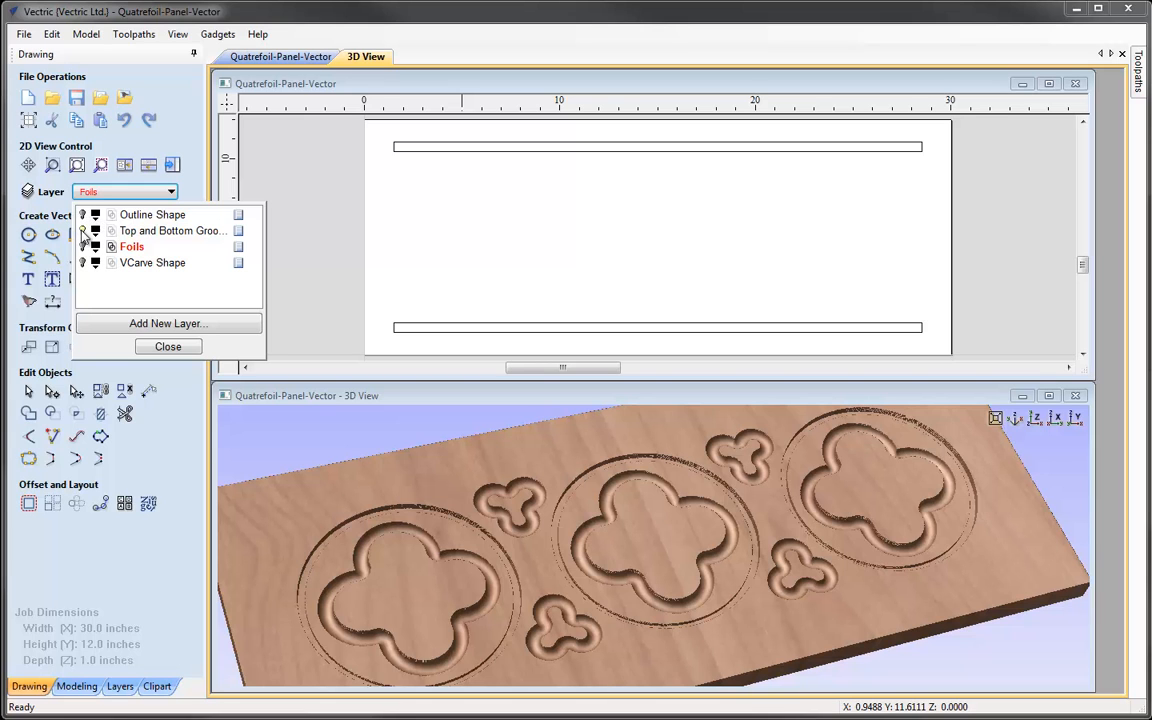
{"action": "left_click", "coordinate": [175, 236]}
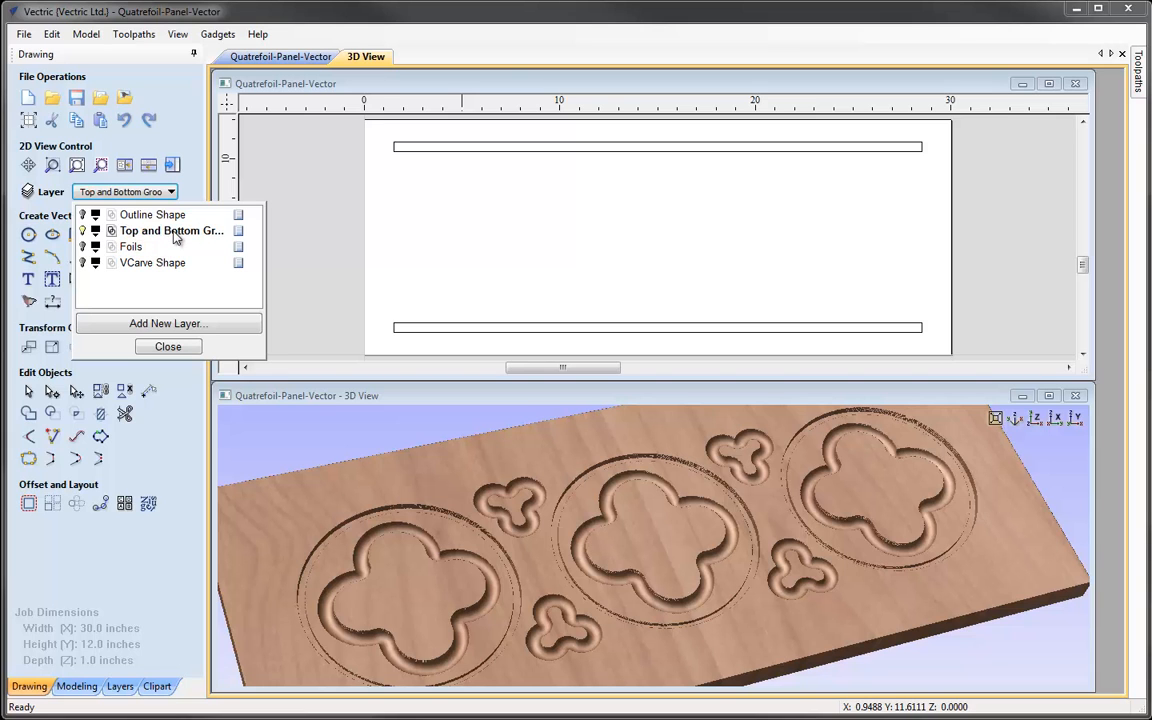
{"action": "left_click", "coordinate": [168, 347]}
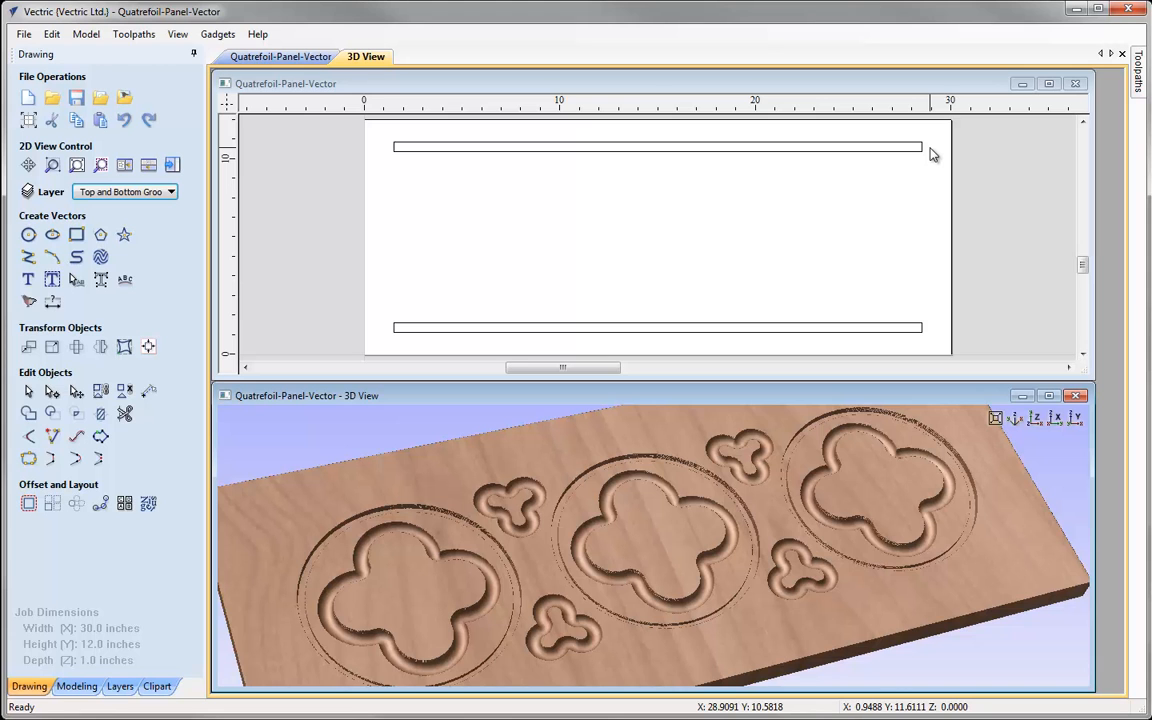
Draw a horizontal centreline through the upper groove rectangle, joining the midpoints of its two short ends
{"action": "left_click", "coordinate": [1048, 84]}
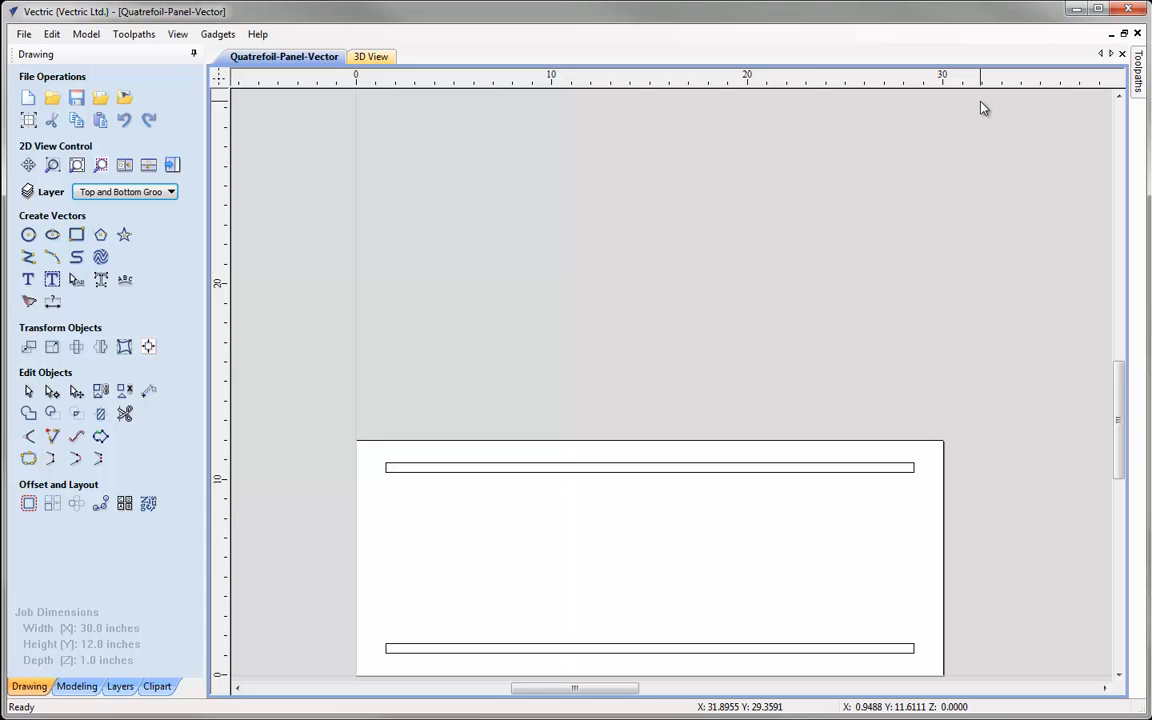
{"action": "key", "text": "F6"}
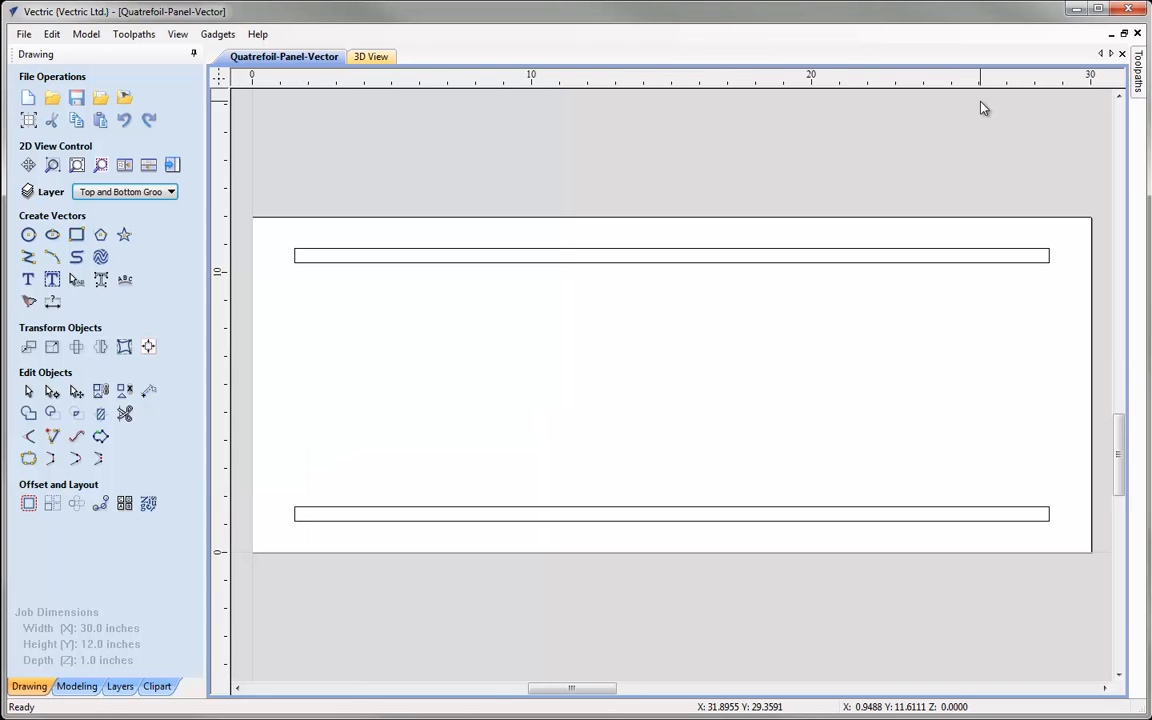
{"action": "left_click", "coordinate": [28, 257]}
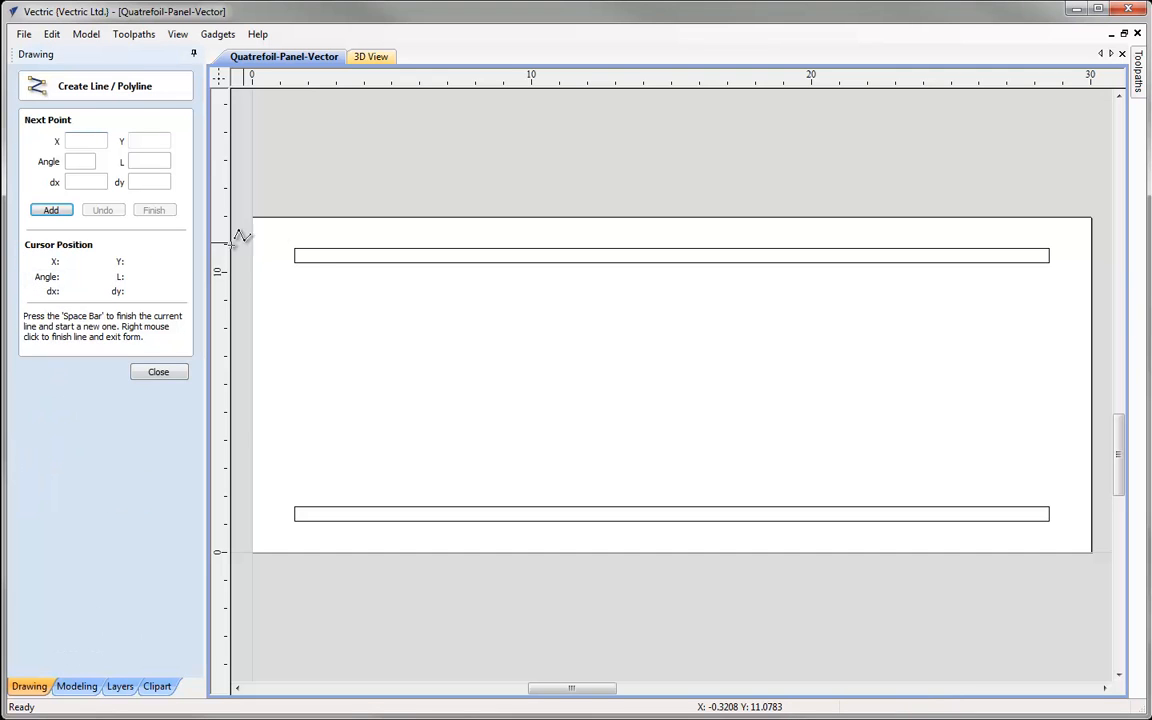
{"action": "left_click", "coordinate": [298, 251]}
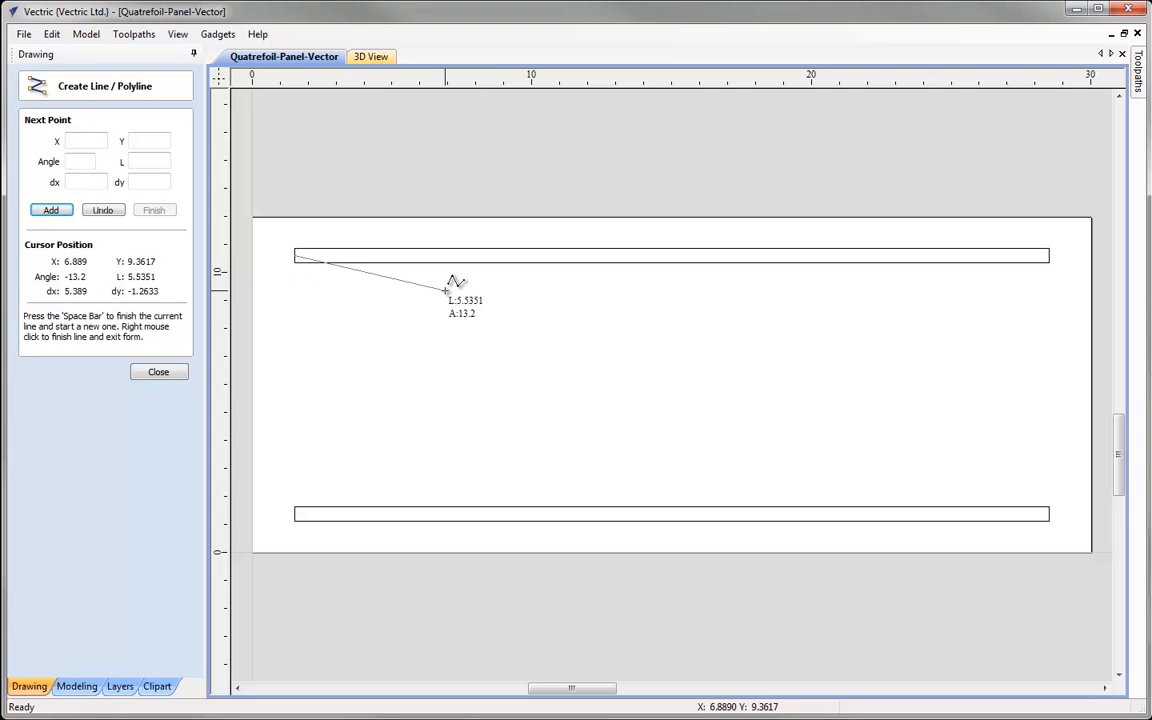
{"action": "left_click", "coordinate": [1050, 254]}
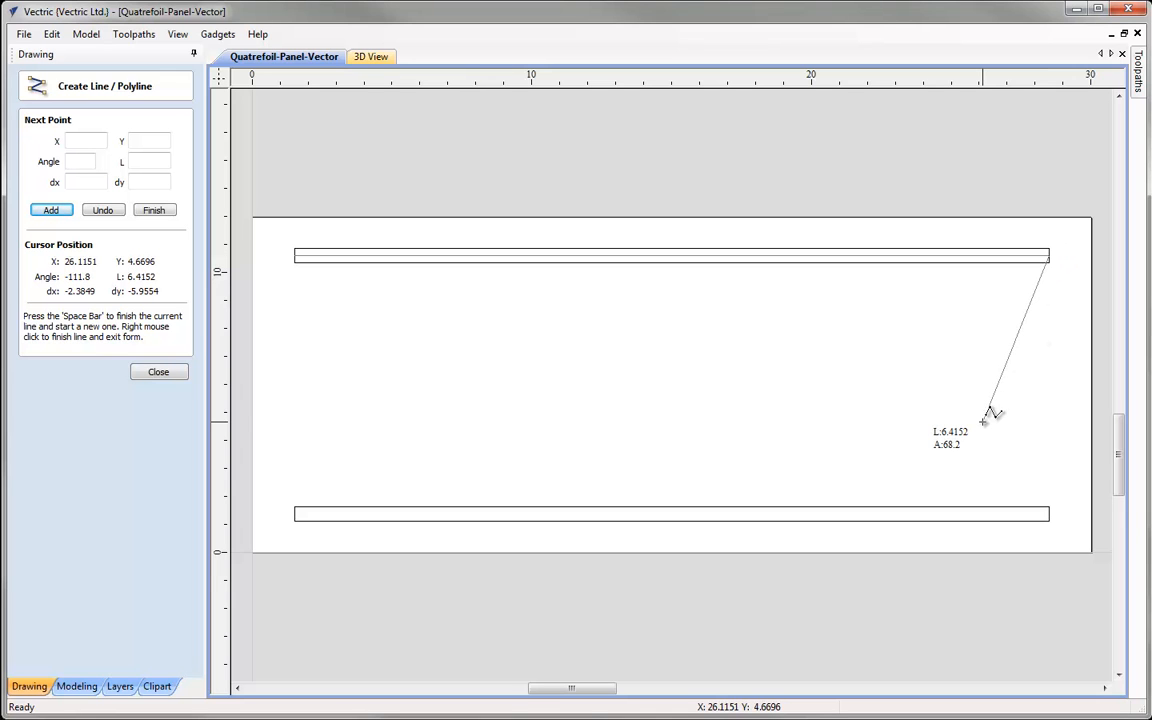
{"action": "key", "text": "space"}
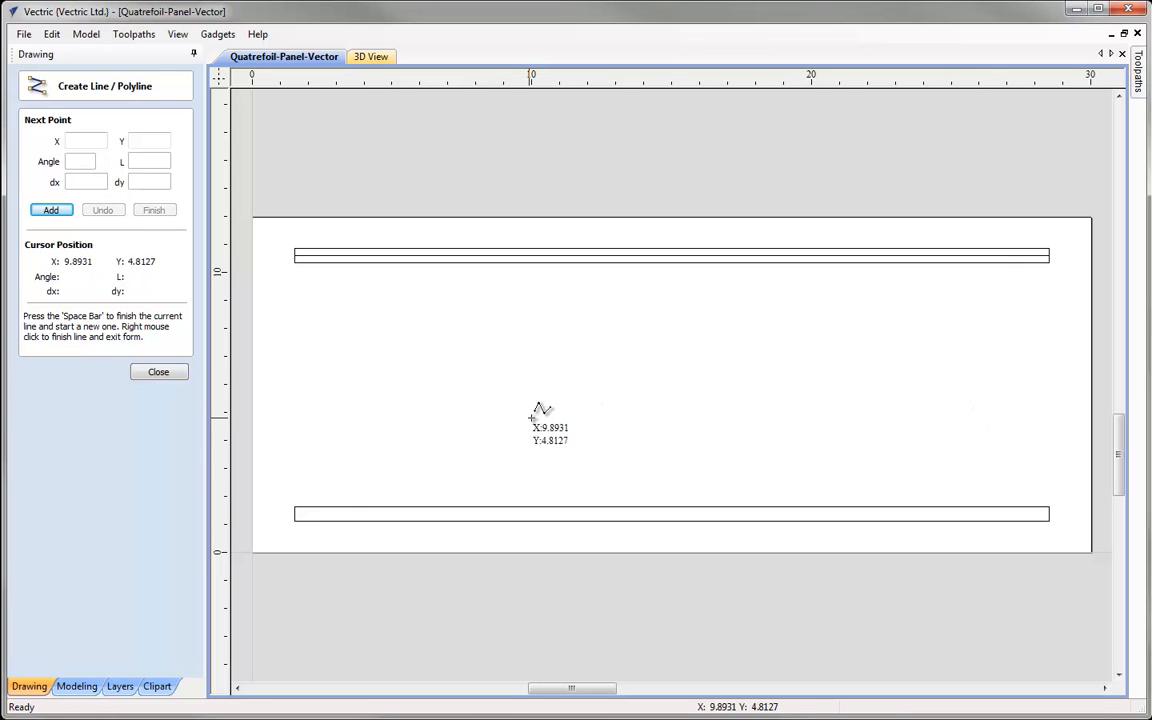
Draw a matching centreline between the end midpoints of the lower groove rectangle and finish the polyline
{"action": "left_click", "coordinate": [301, 511]}
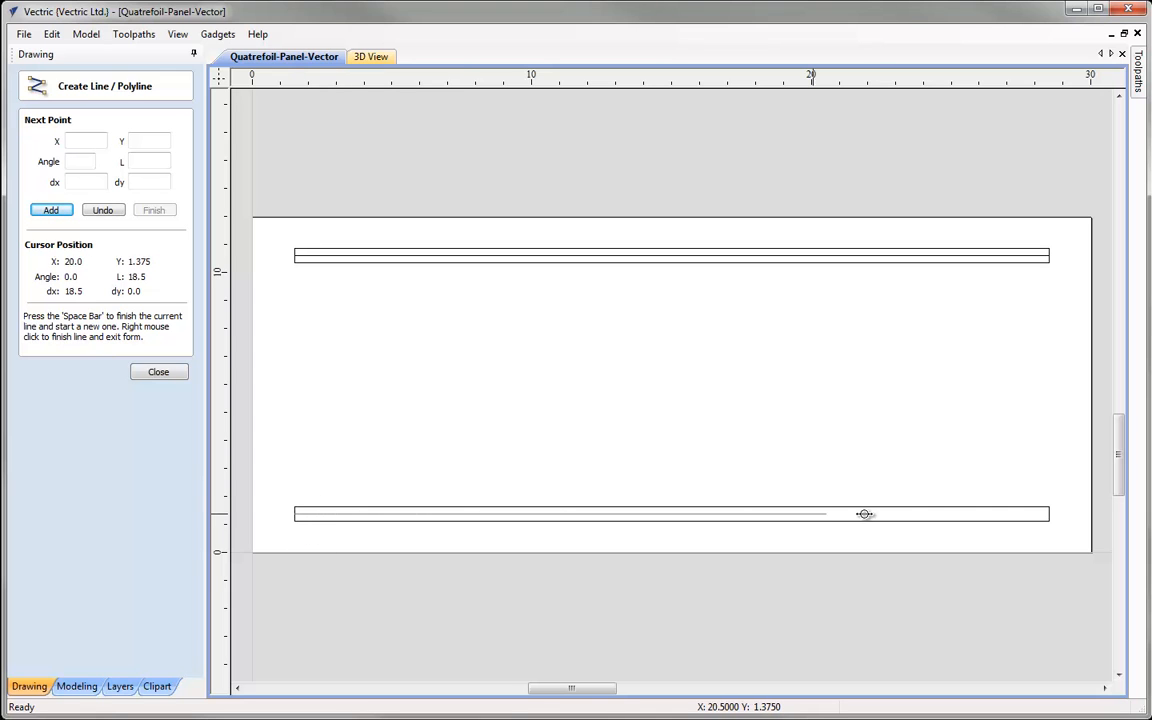
{"action": "left_click", "coordinate": [1050, 511]}
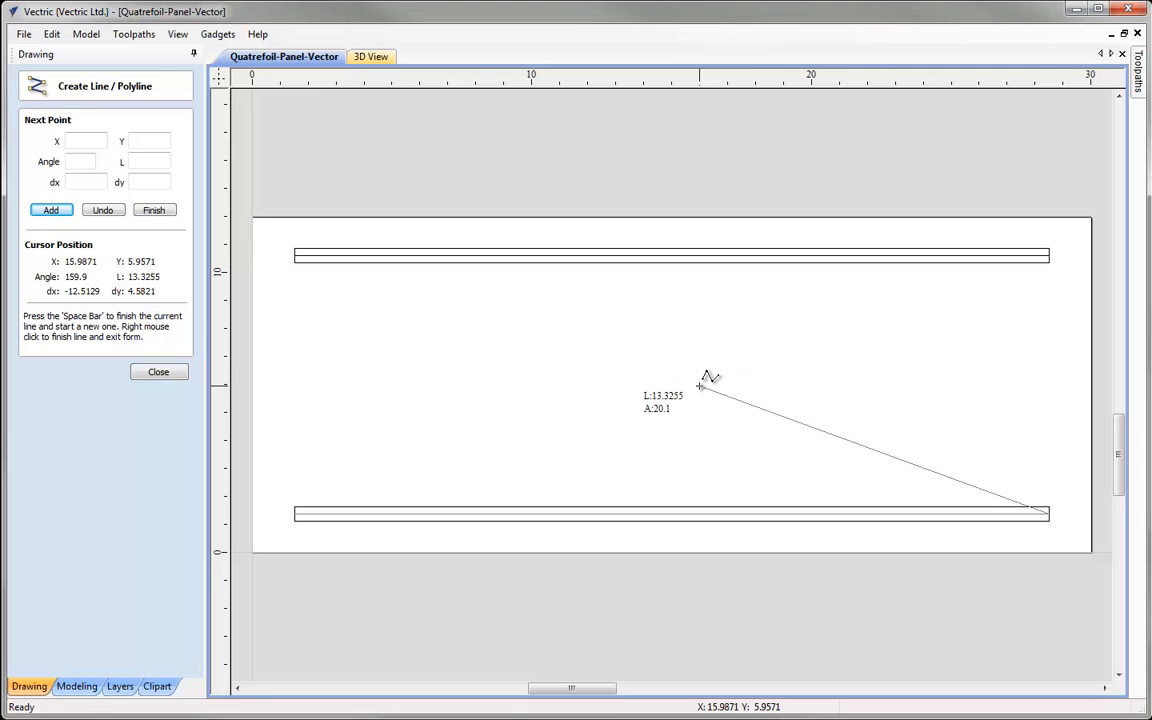
{"action": "right_click", "coordinate": [700, 386]}
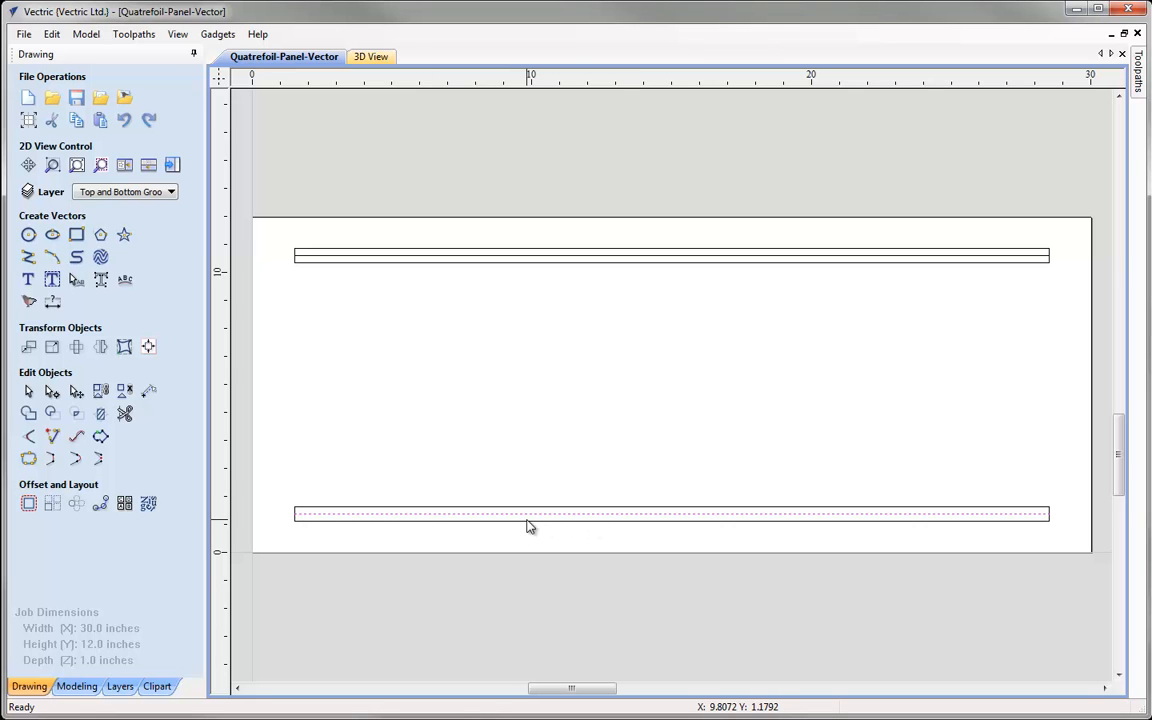
Group the two centrelines and stretch them symmetrically past both groove ends to about 27.78 inches wide
{"action": "left_click", "coordinate": [610, 256], "text": "shift"}
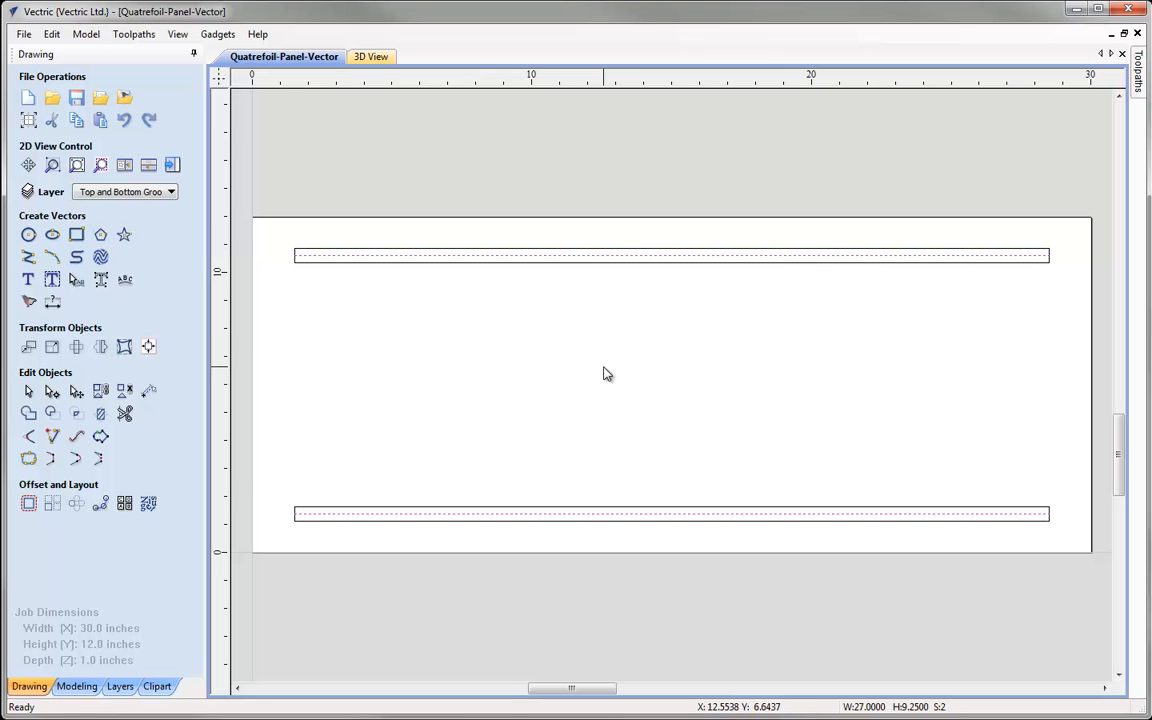
{"action": "left_click", "coordinate": [402, 359]}
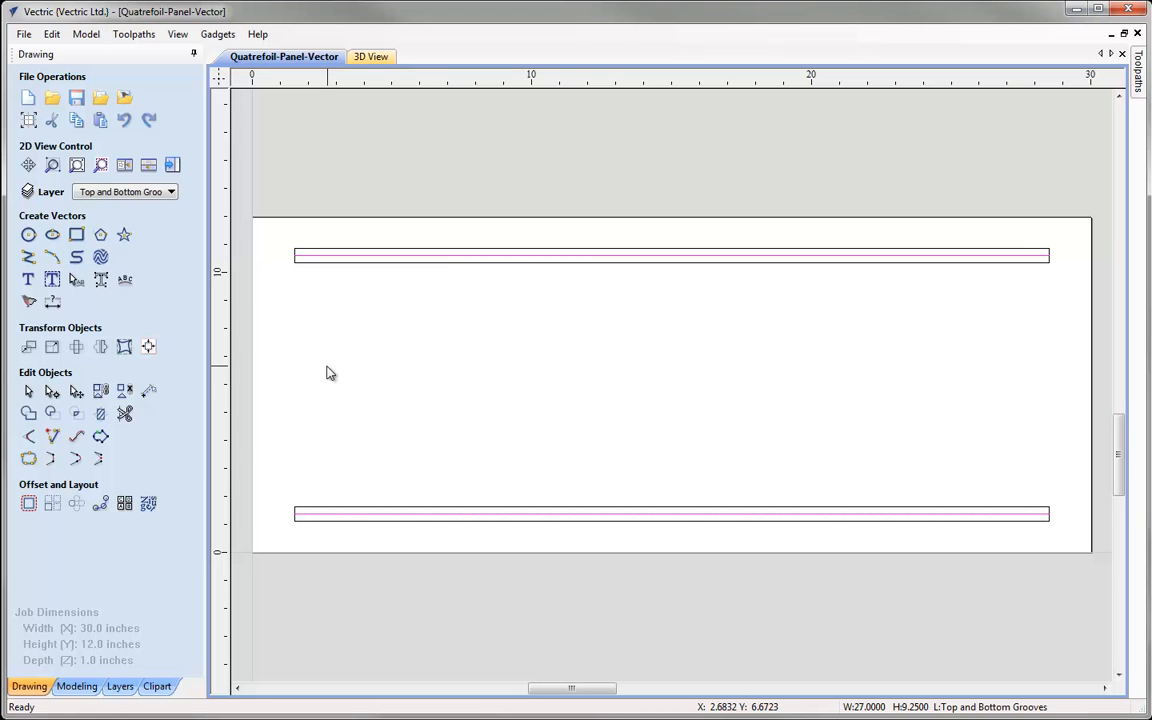
{"action": "left_click", "coordinate": [78, 397]}
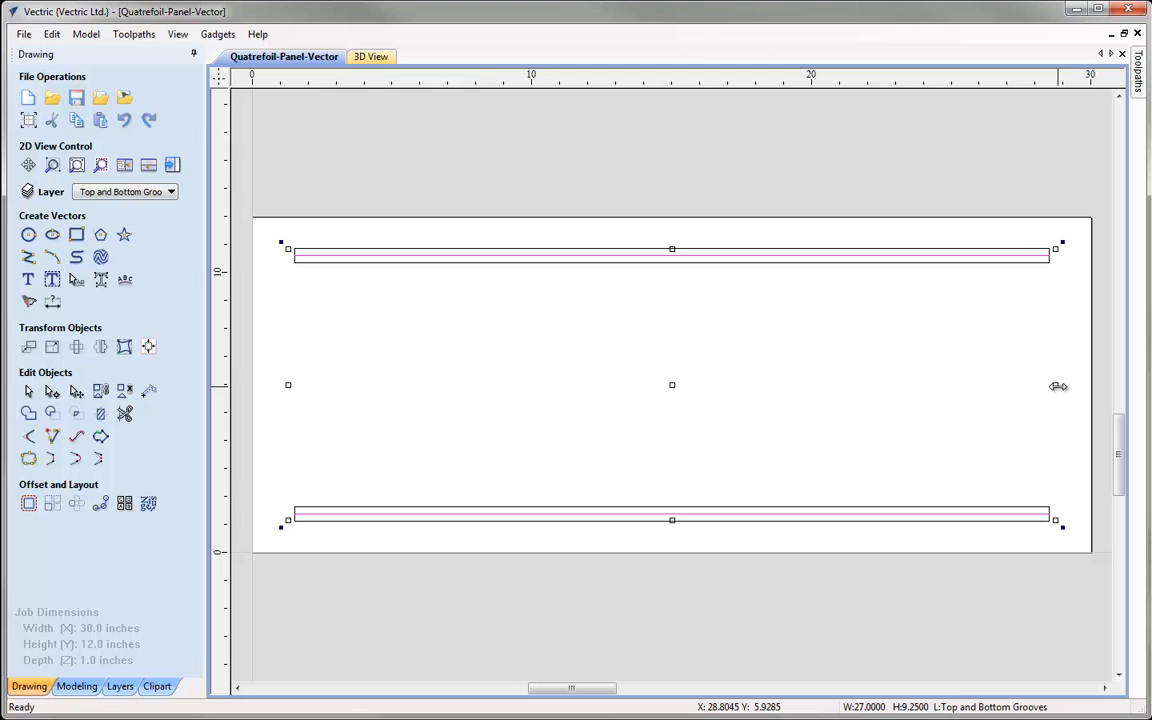
{"action": "key", "text": "Escape"}
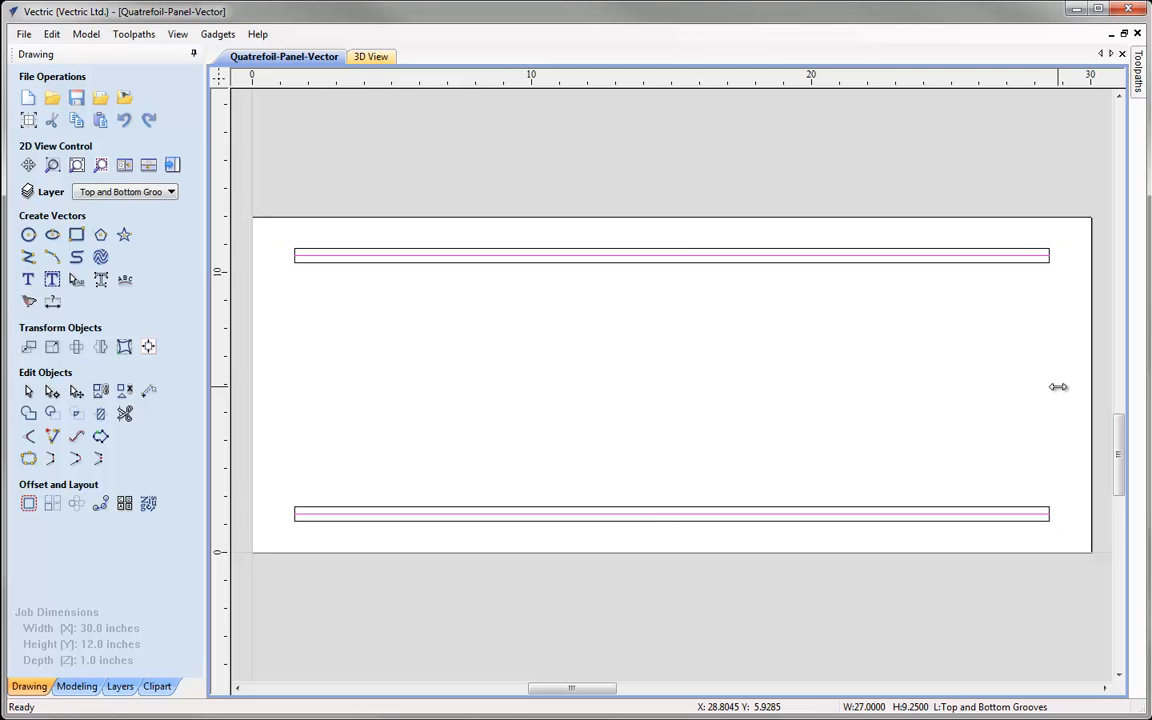
{"action": "left_click_drag", "start_coordinate": [1058, 387], "coordinate": [1060, 387], "text": "alt"}
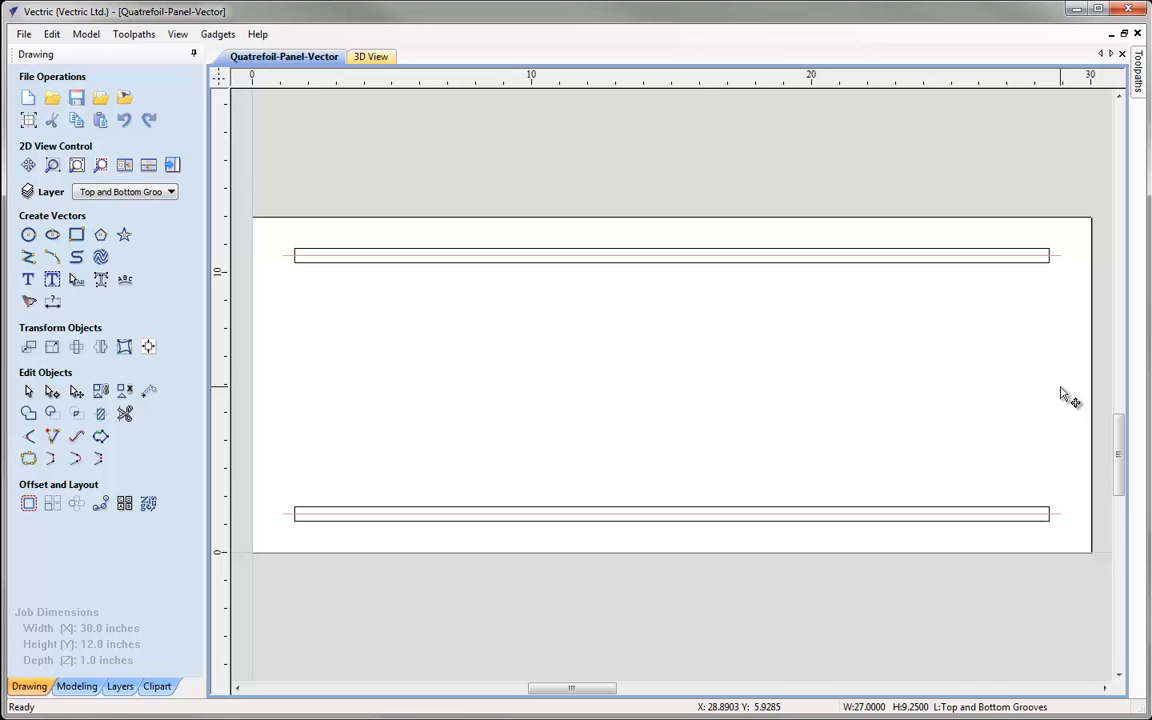
{"action": "key", "text": "ctrl+a"}
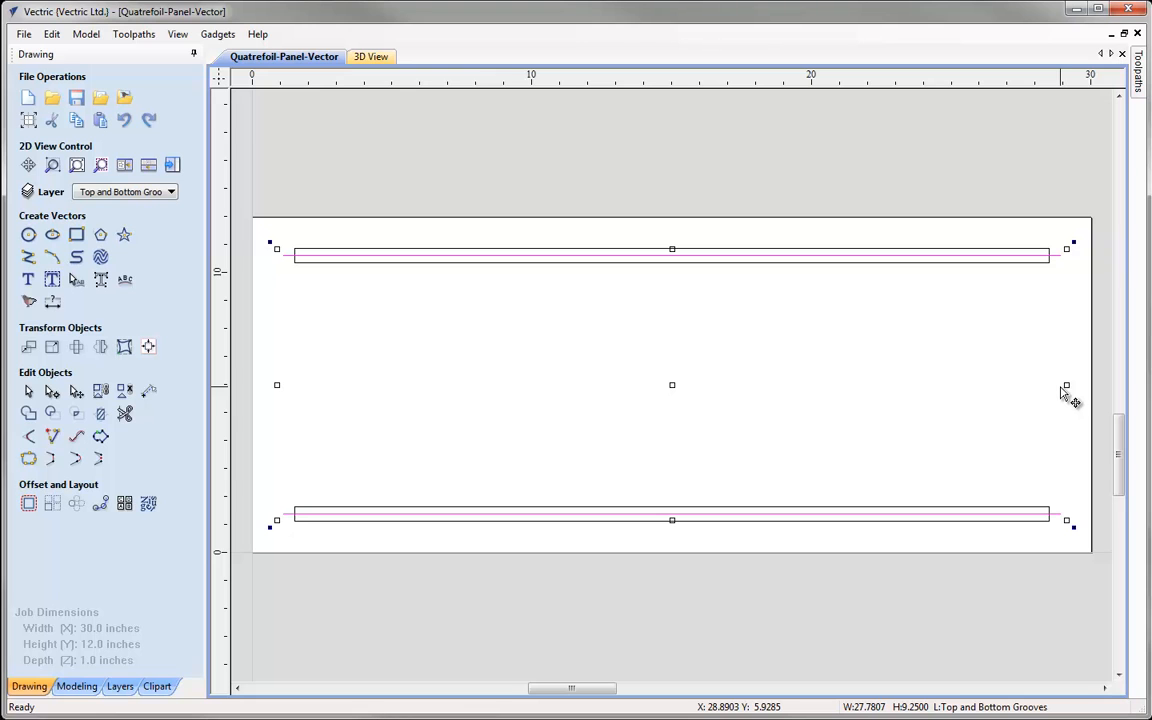
{"action": "left_click", "coordinate": [1074, 443]}
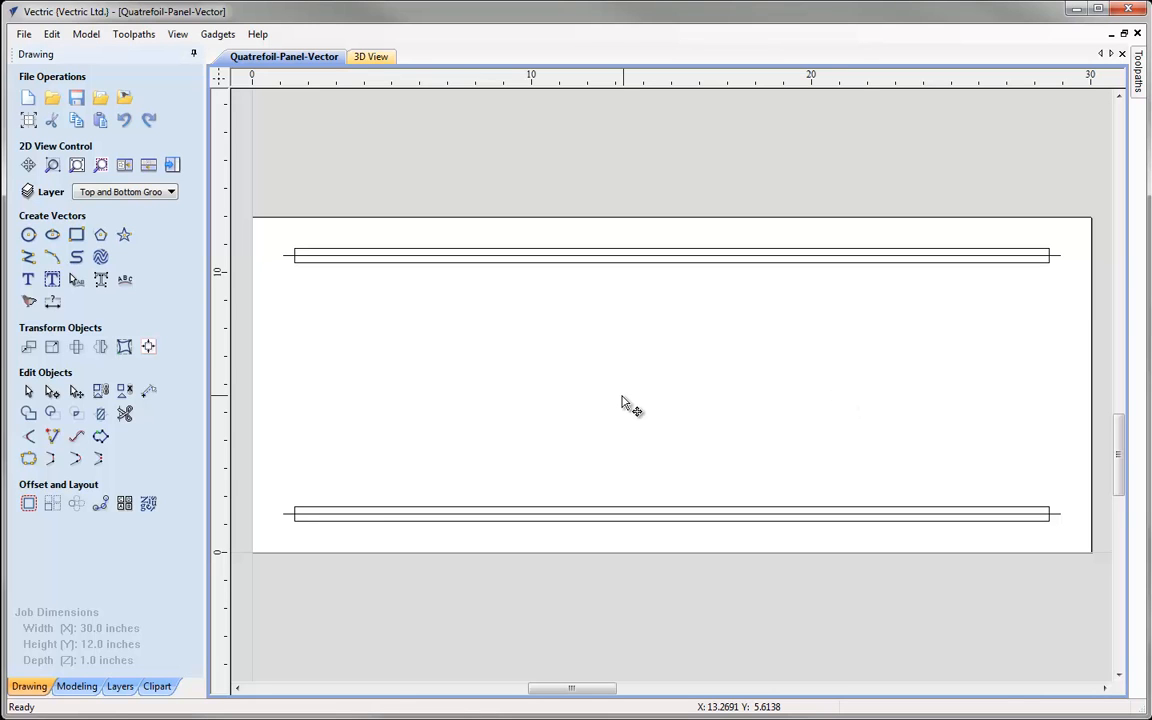
Select the grouped centrelines and start a 2D profile toolpath with a 0.25 inch cut depth
{"action": "left_click", "coordinate": [30, 393]}
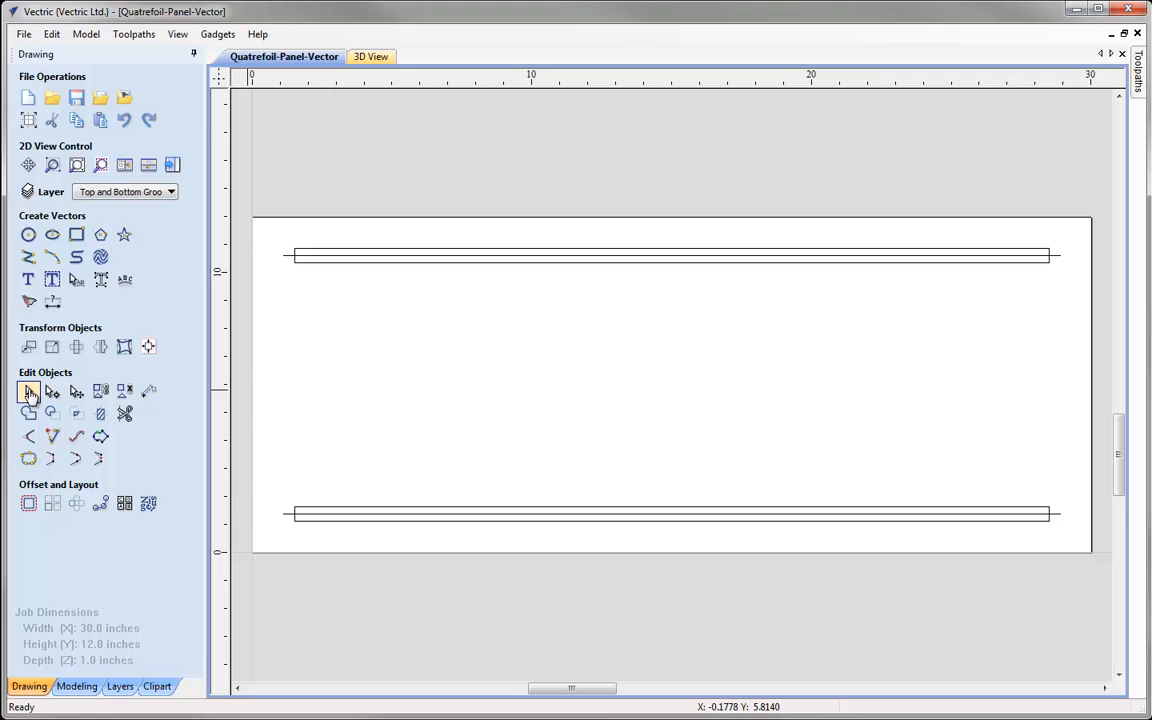
{"action": "left_click", "coordinate": [399, 258]}
{"action": "left_click", "coordinate": [174, 165]}
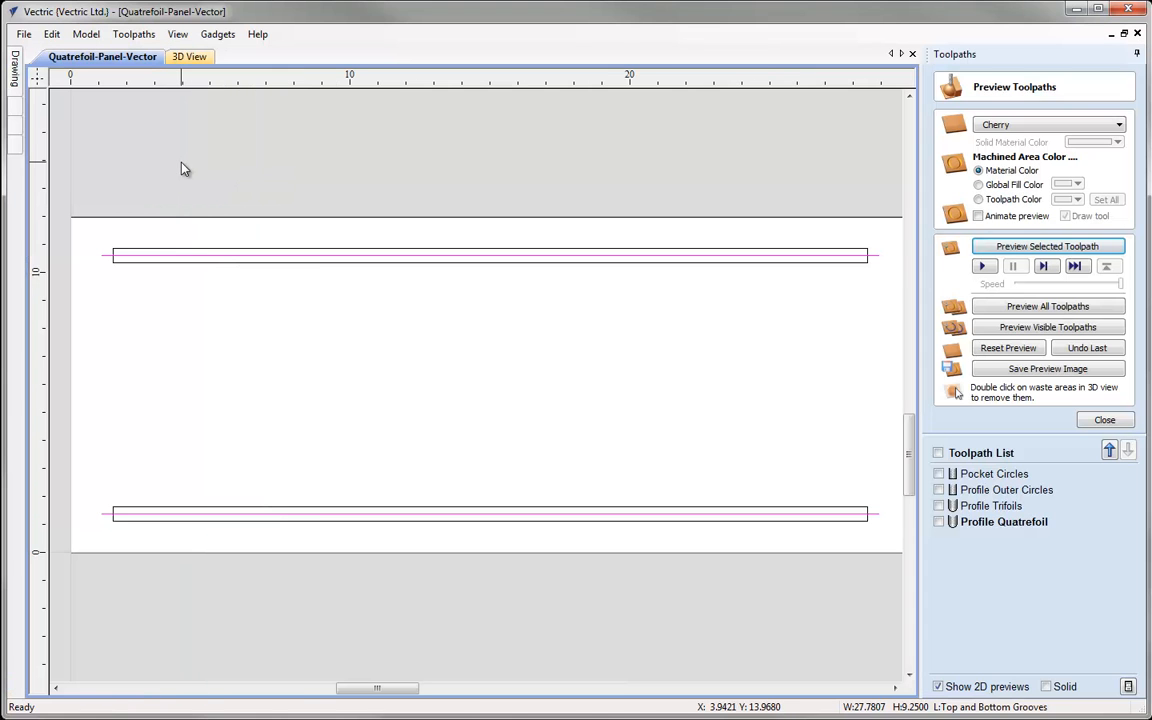
{"action": "left_click", "coordinate": [1104, 420]}
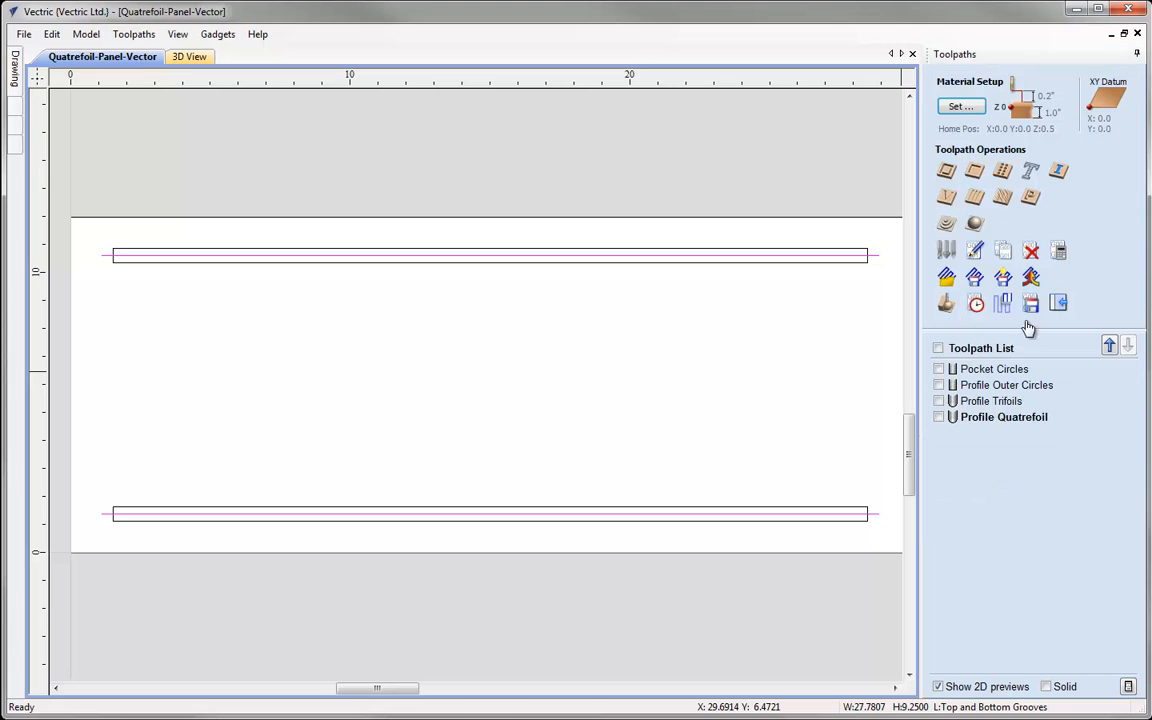
{"action": "left_click", "coordinate": [947, 172]}
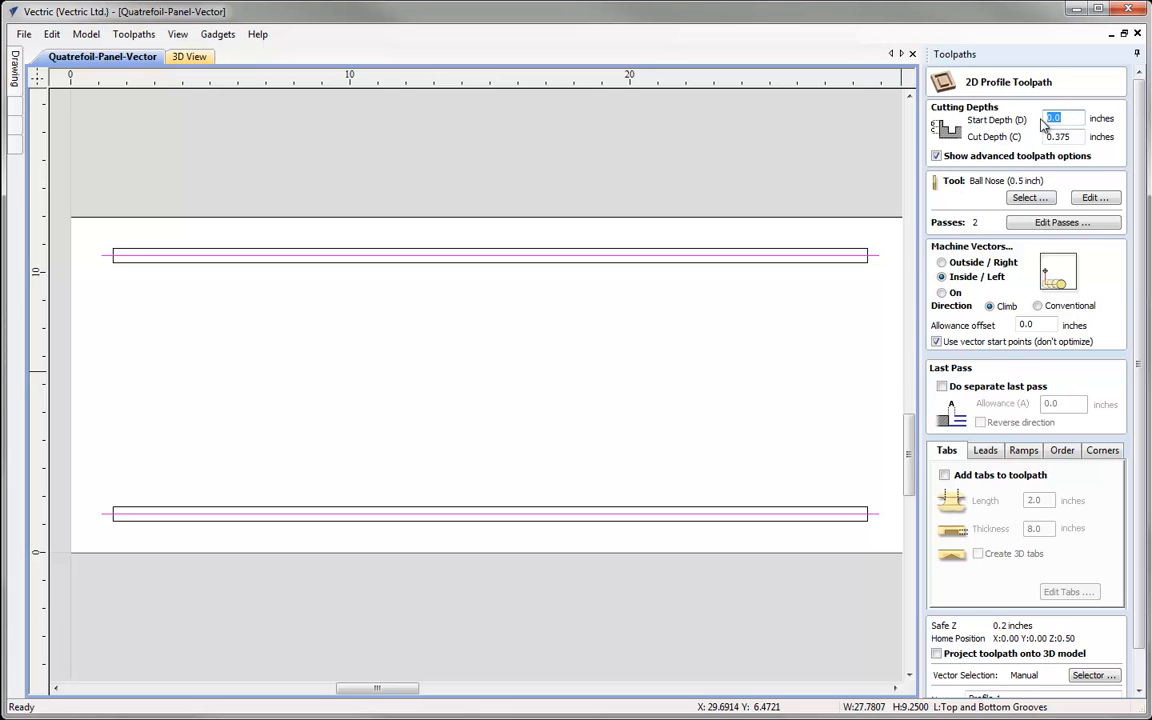
{"action": "left_click", "coordinate": [1077, 137]}
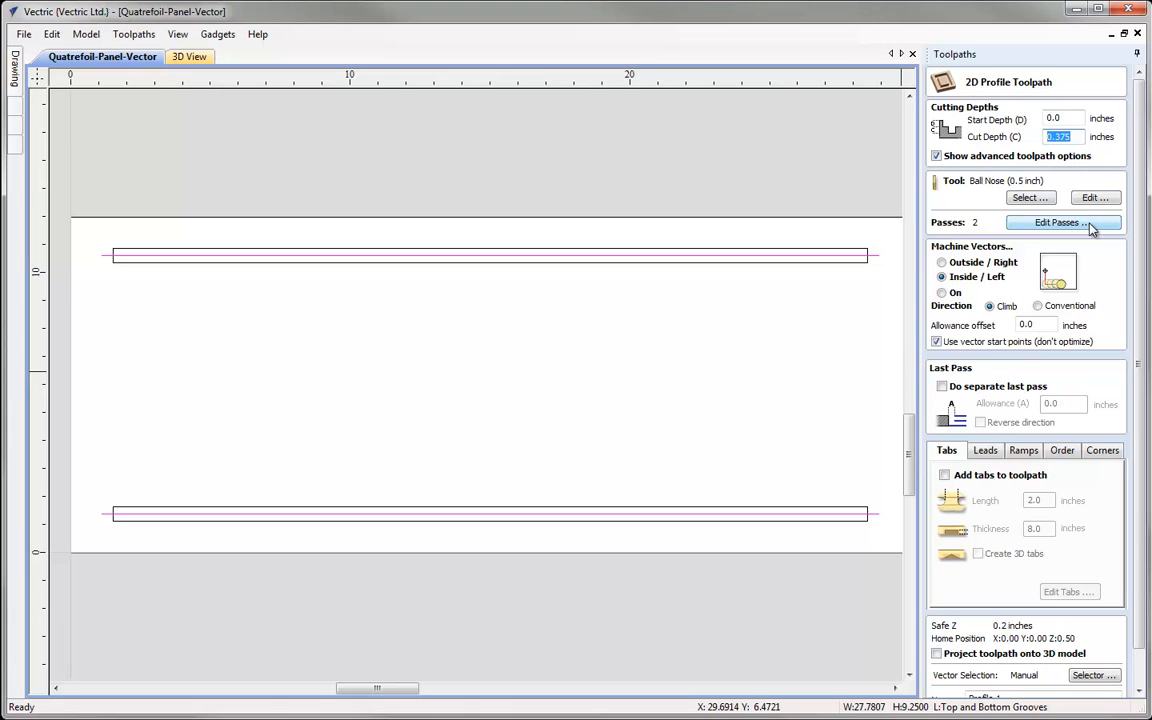
{"action": "type", "text": "0.25"}
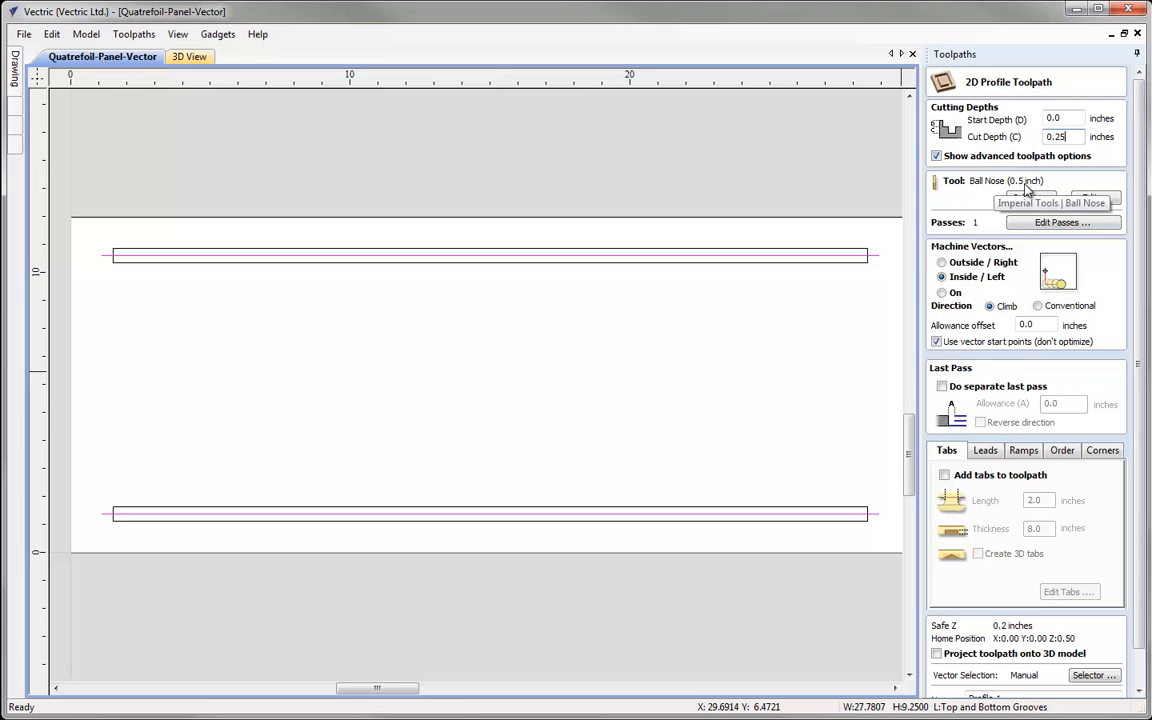
Check the 0.5 inch ball nose tool's settings and set the profile to machine on the vectors
{"action": "left_click", "coordinate": [1095, 198]}
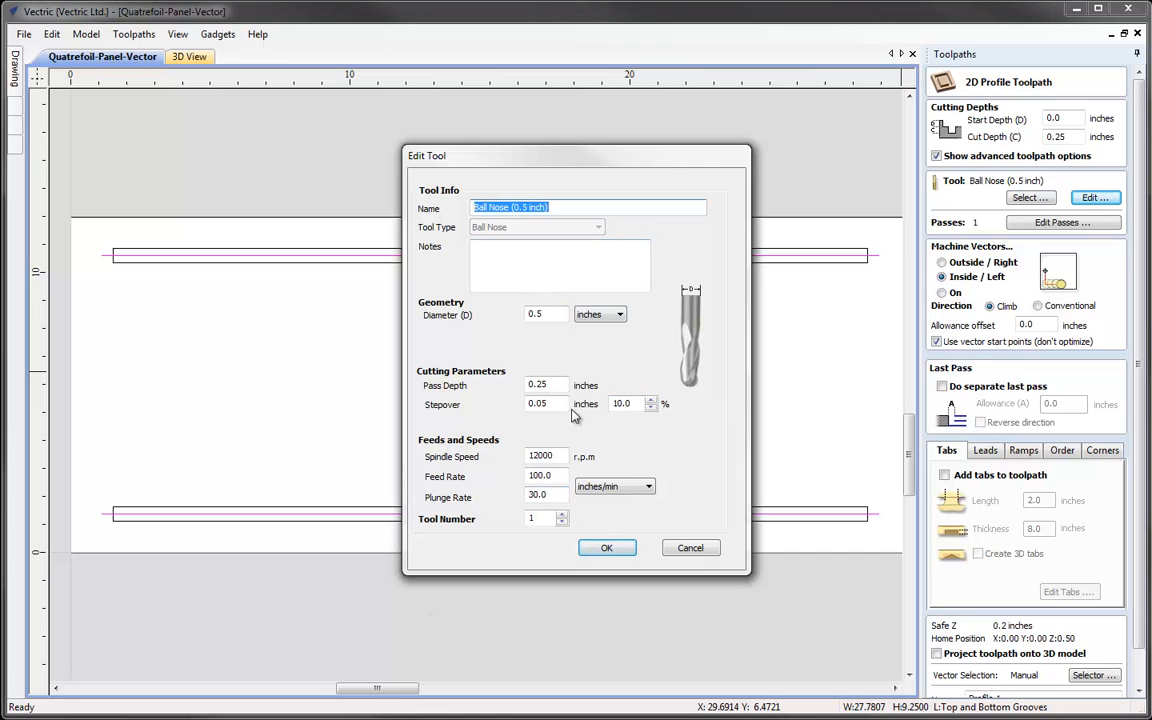
{"action": "left_click", "coordinate": [606, 547]}
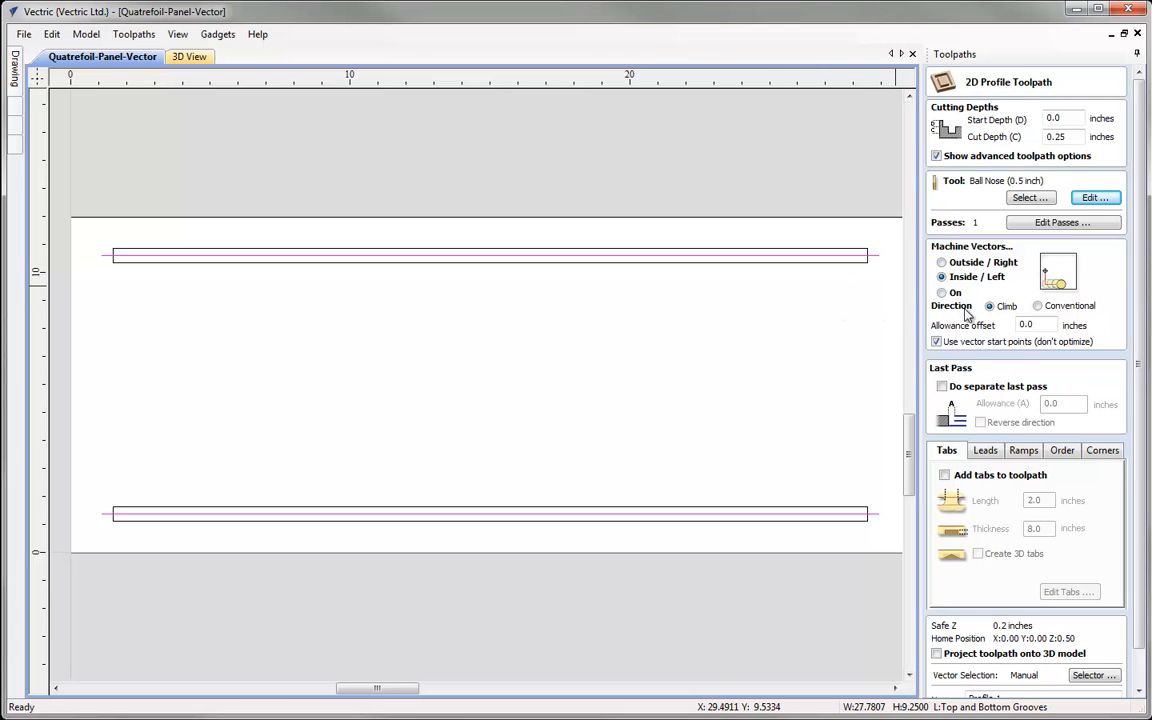
{"action": "left_click", "coordinate": [941, 293]}
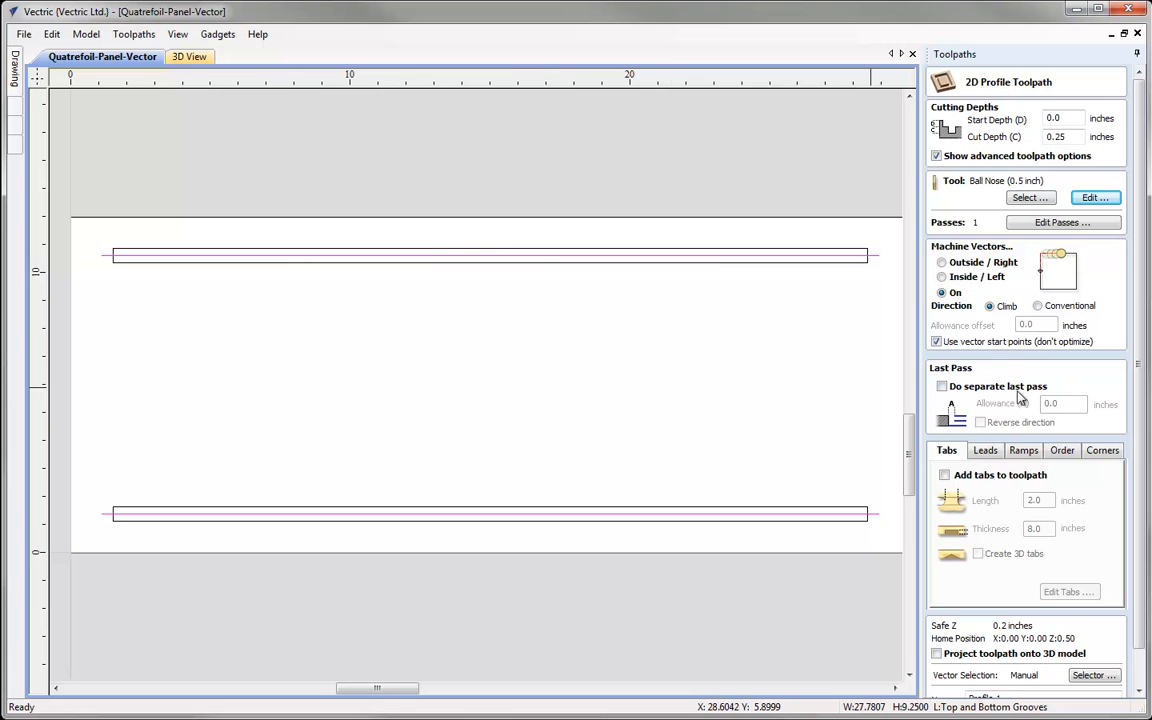
Calculate the groove toolpath under the name Profile Top and Bottom and preview its cut on the panel
{"action": "scroll", "coordinate": [972, 342], "scroll_direction": "down", "scroll_amount": 1}
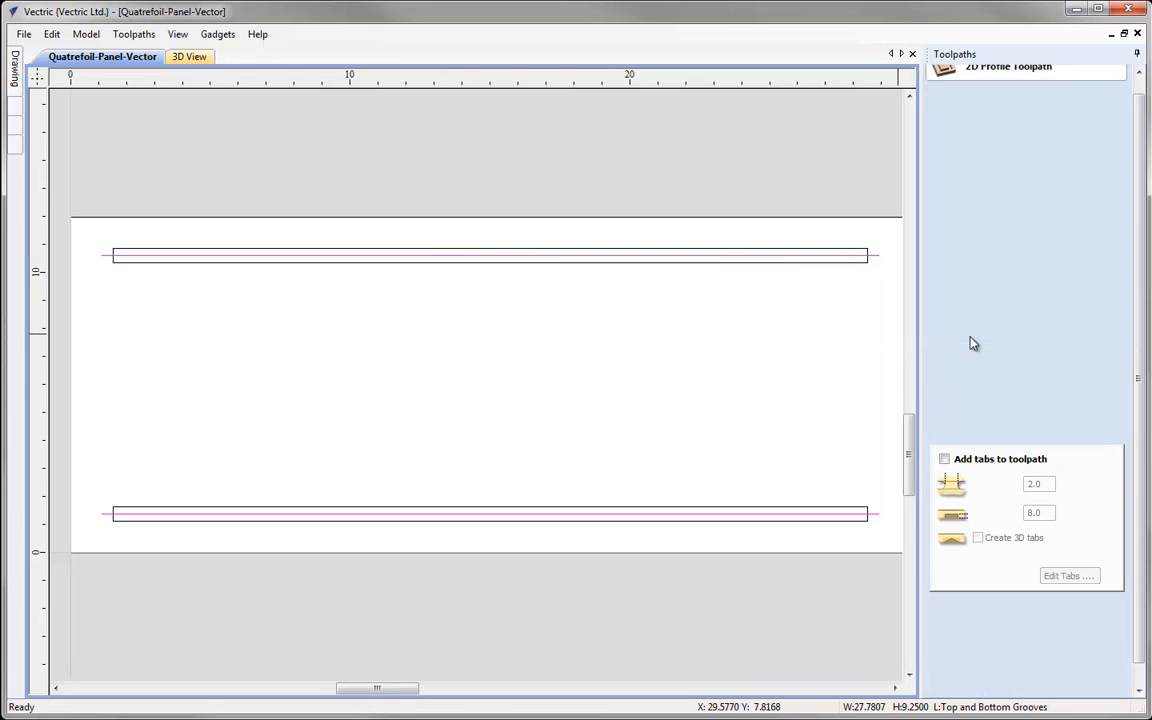
{"action": "left_click", "coordinate": [1036, 679]}
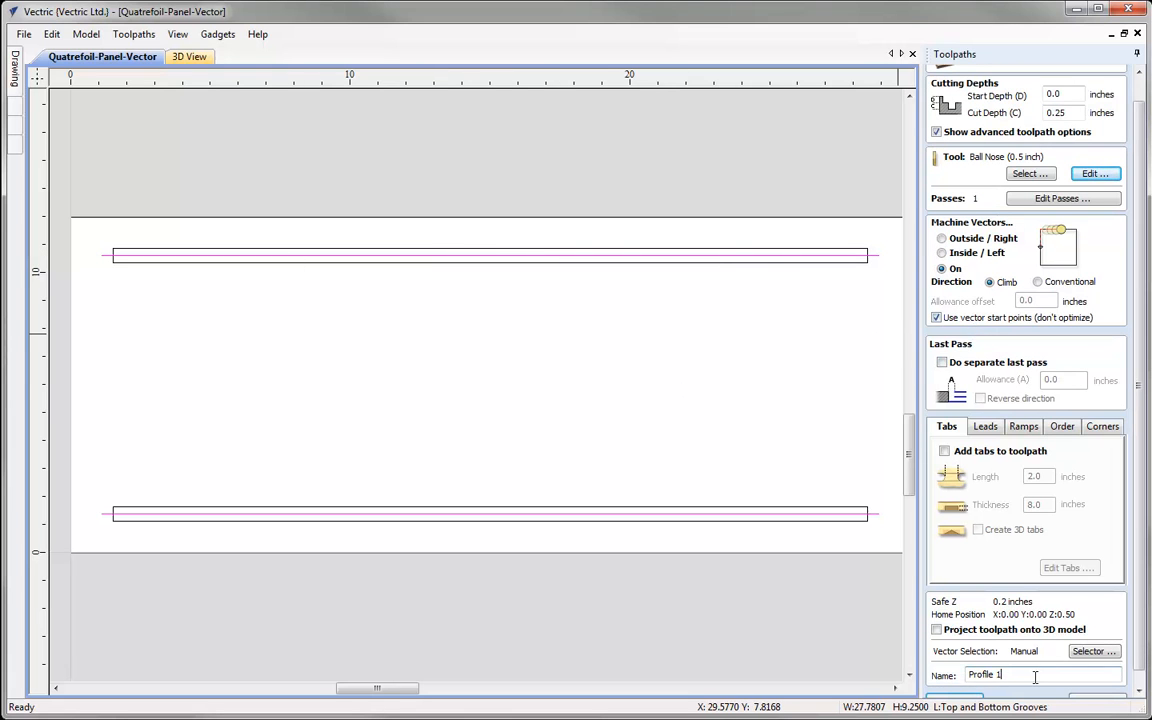
{"action": "key", "text": "BackSpace"}
{"action": "type", "text": "Top and"}
{"action": "type", "text": "Bottom"}
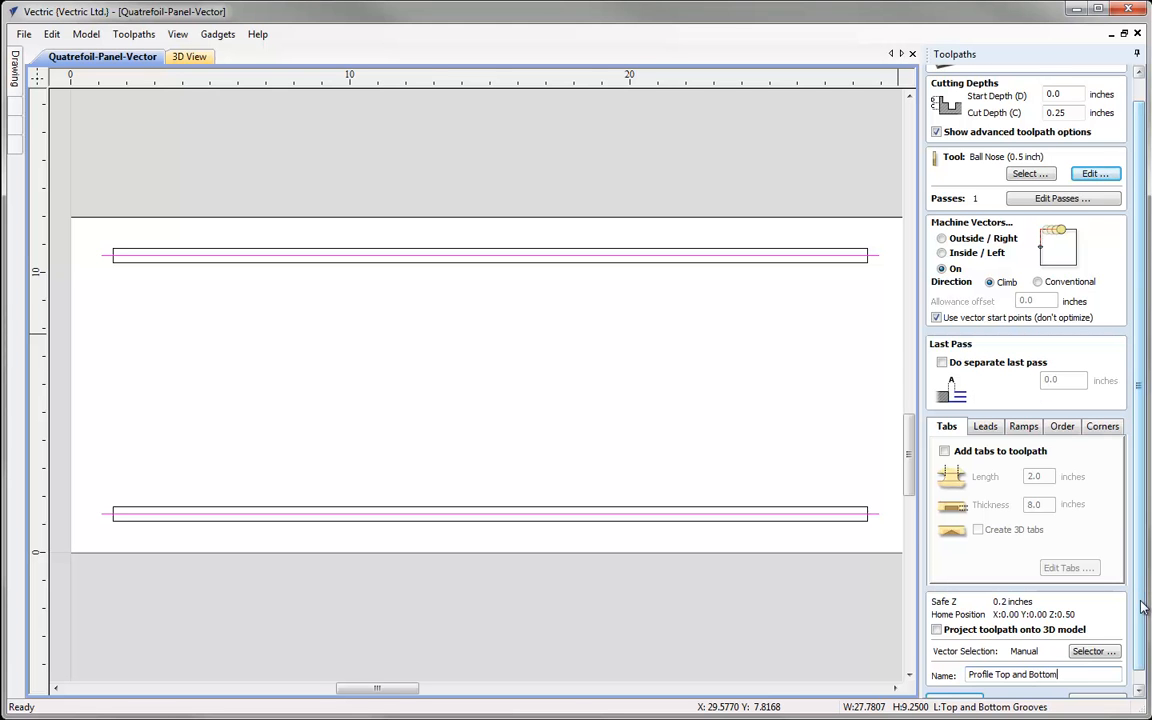
{"action": "scroll", "coordinate": [1000, 680], "scroll_direction": "down", "scroll_amount": 1}
{"action": "left_click", "coordinate": [956, 688]}
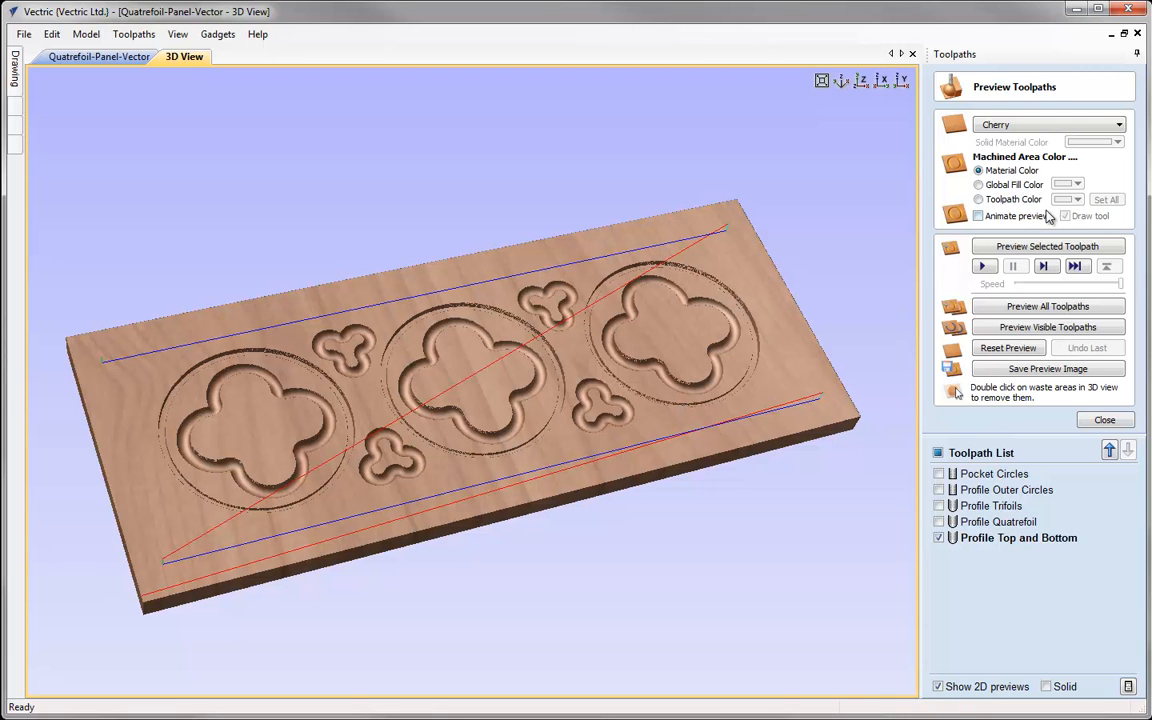
{"action": "left_click", "coordinate": [1017, 247]}
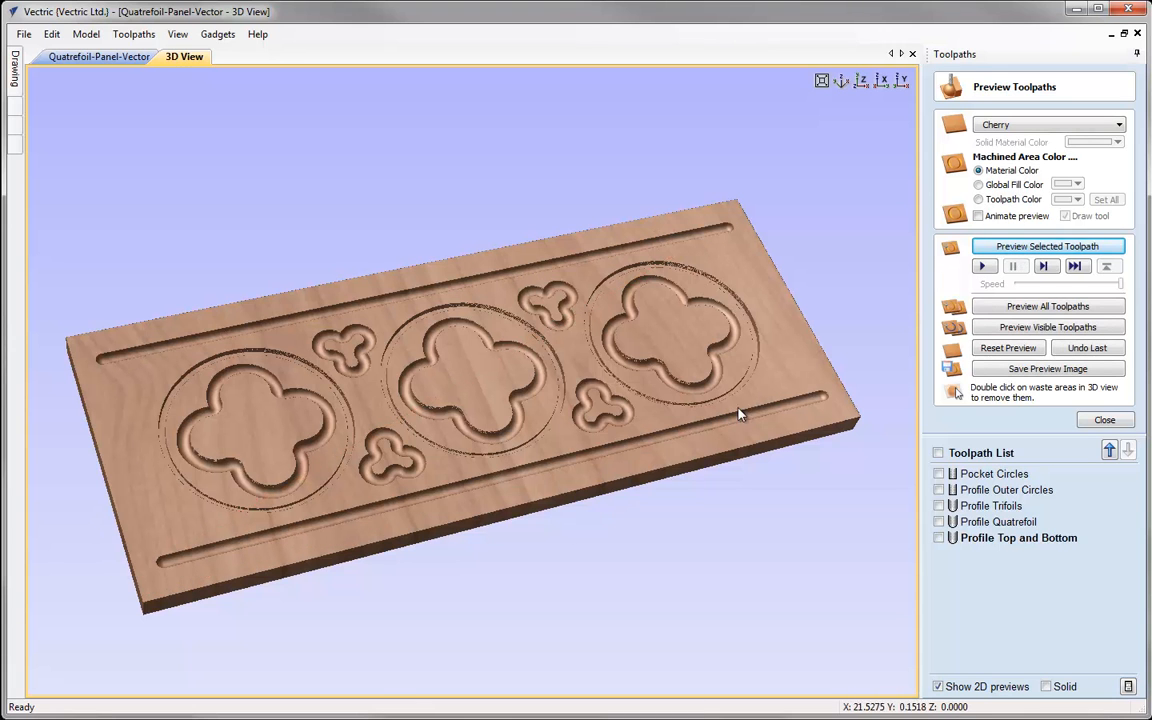
{"action": "left_click_drag", "start_coordinate": [681, 247], "coordinate": [433, 443]}
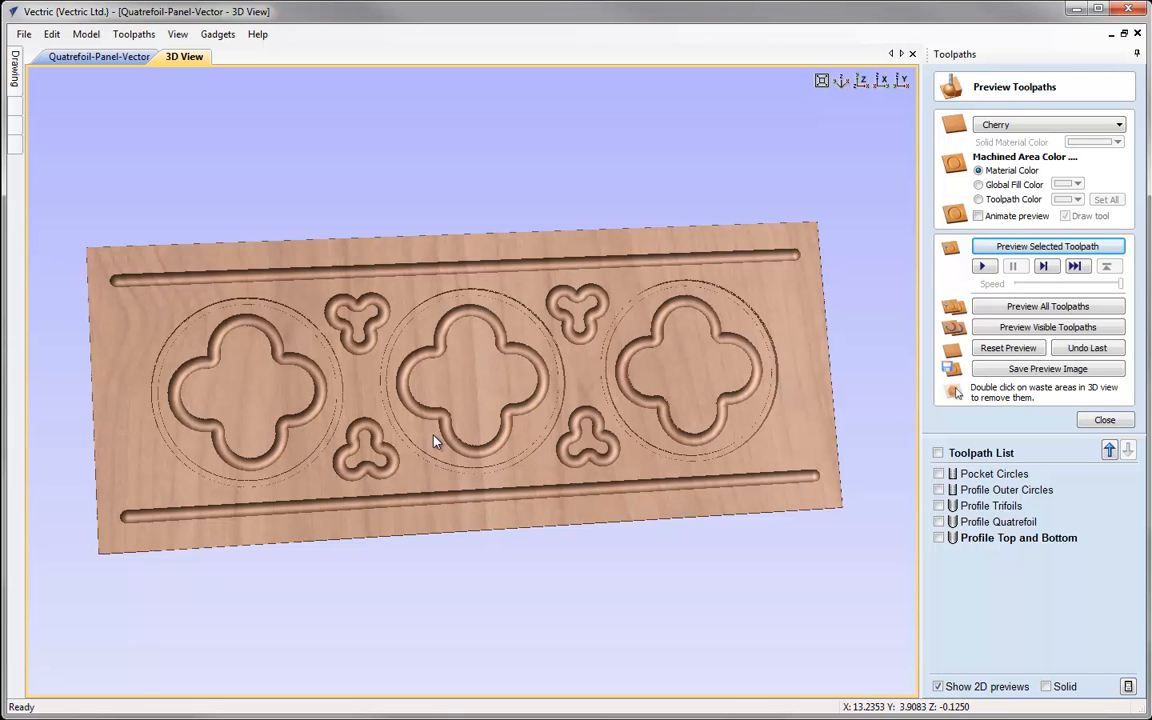
Show the 2D and 3D views together, hide the top and bottom grooves layer and make the VCarve Shape layer visible
{"action": "key", "text": "F4"}
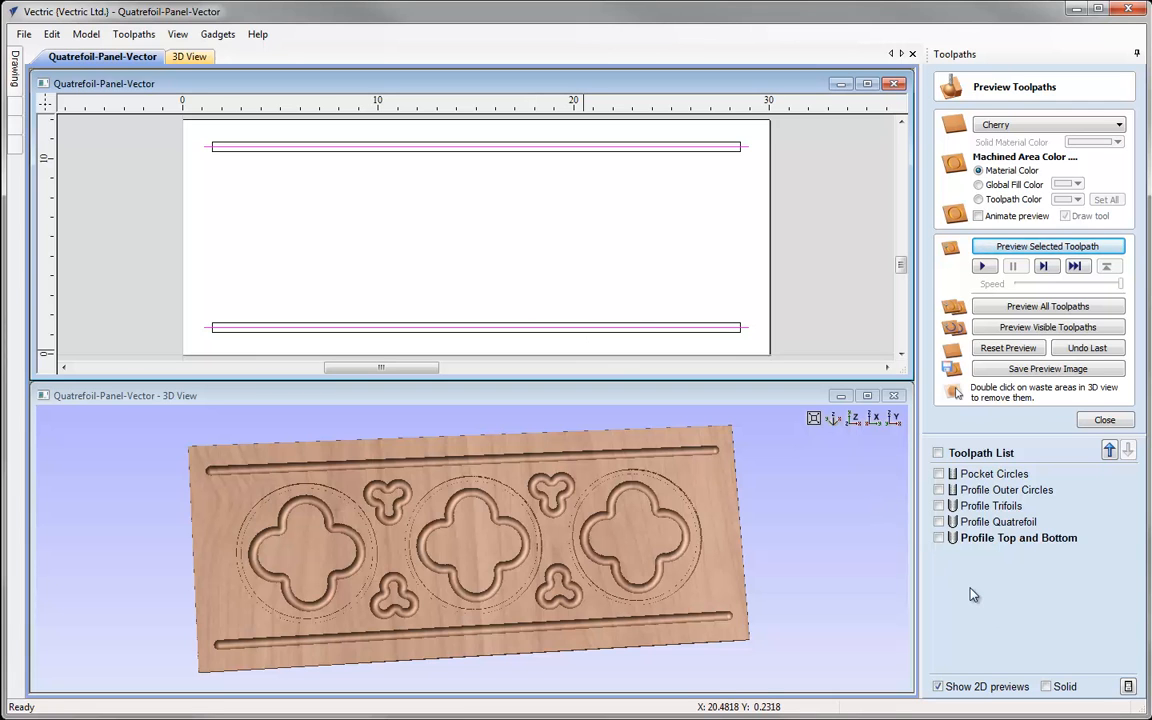
{"action": "key", "text": "F11"}
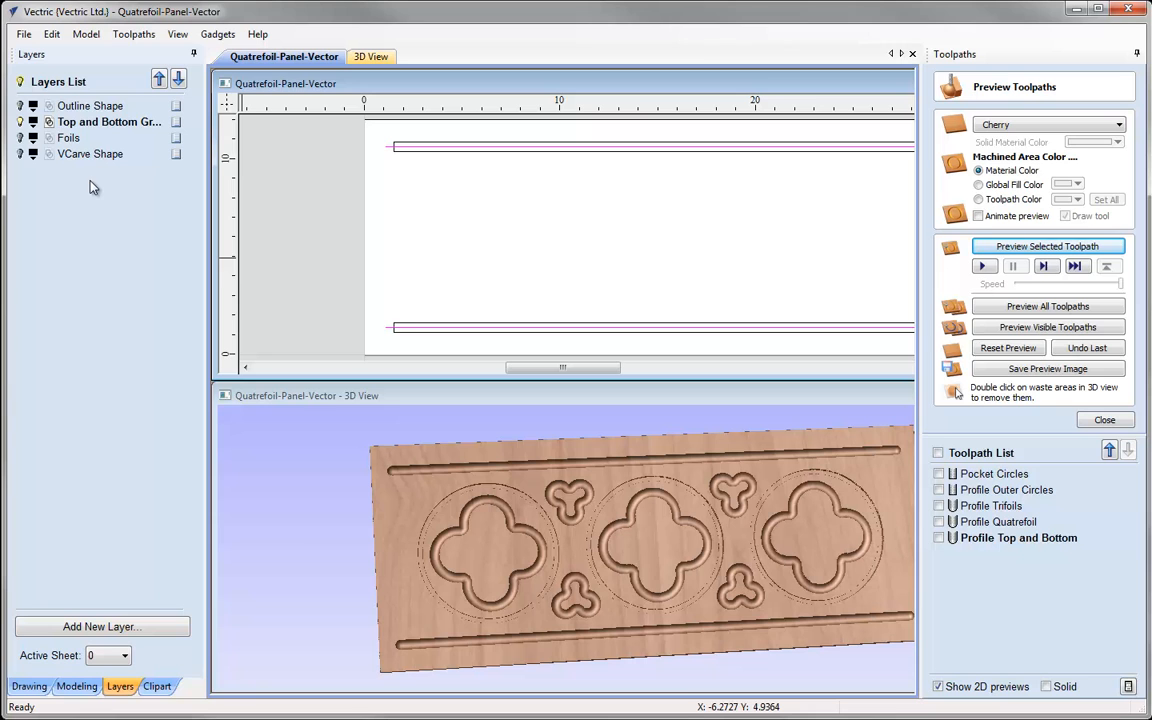
{"action": "left_click", "coordinate": [20, 122]}
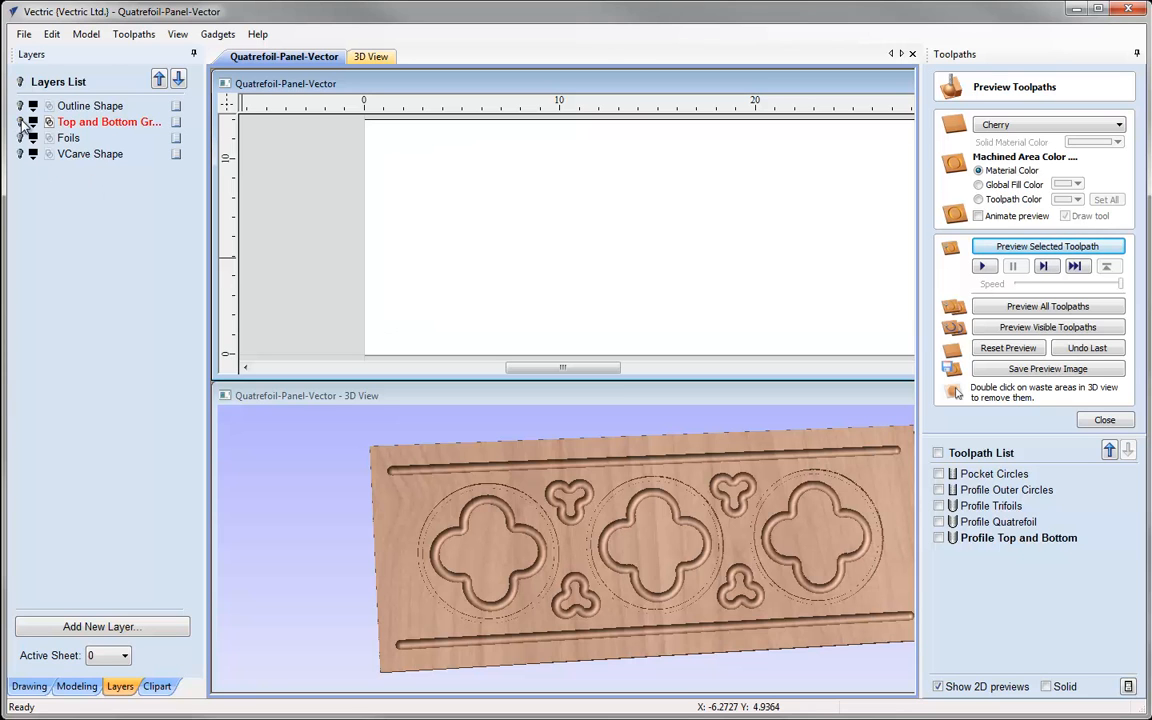
{"action": "left_click", "coordinate": [20, 154]}
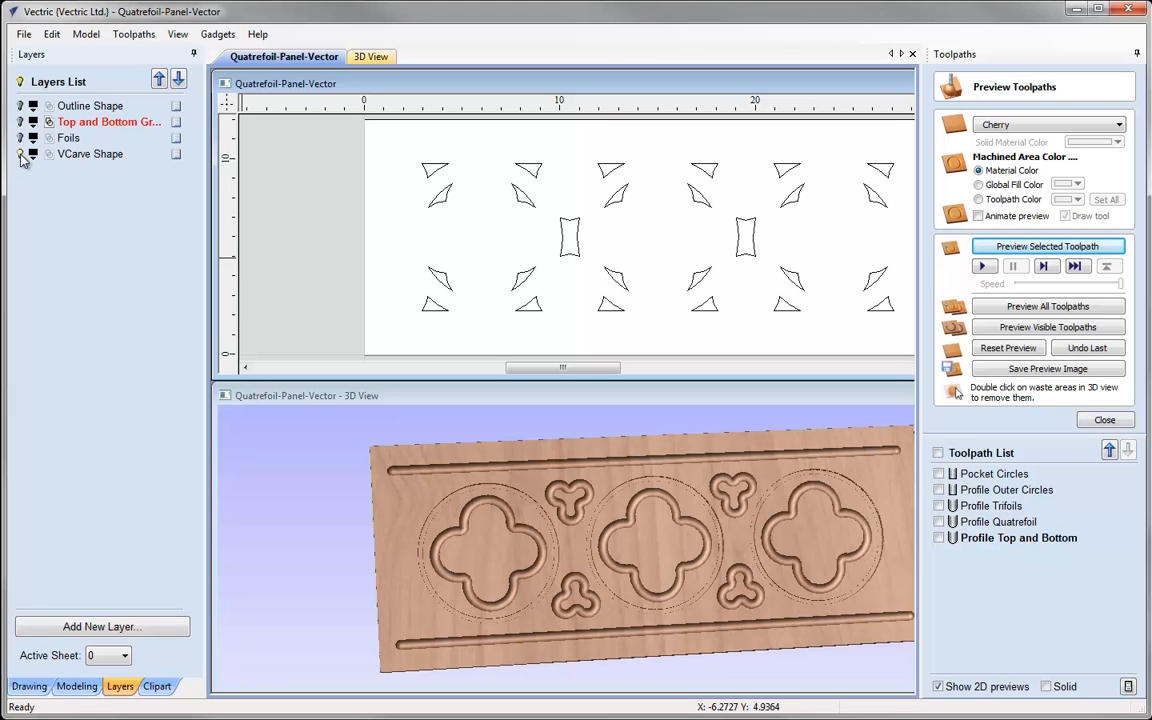
Make VCarve Shape the active layer and switch to the toolpath layout
{"action": "left_click", "coordinate": [79, 123]}
{"action": "left_click", "coordinate": [83, 158]}
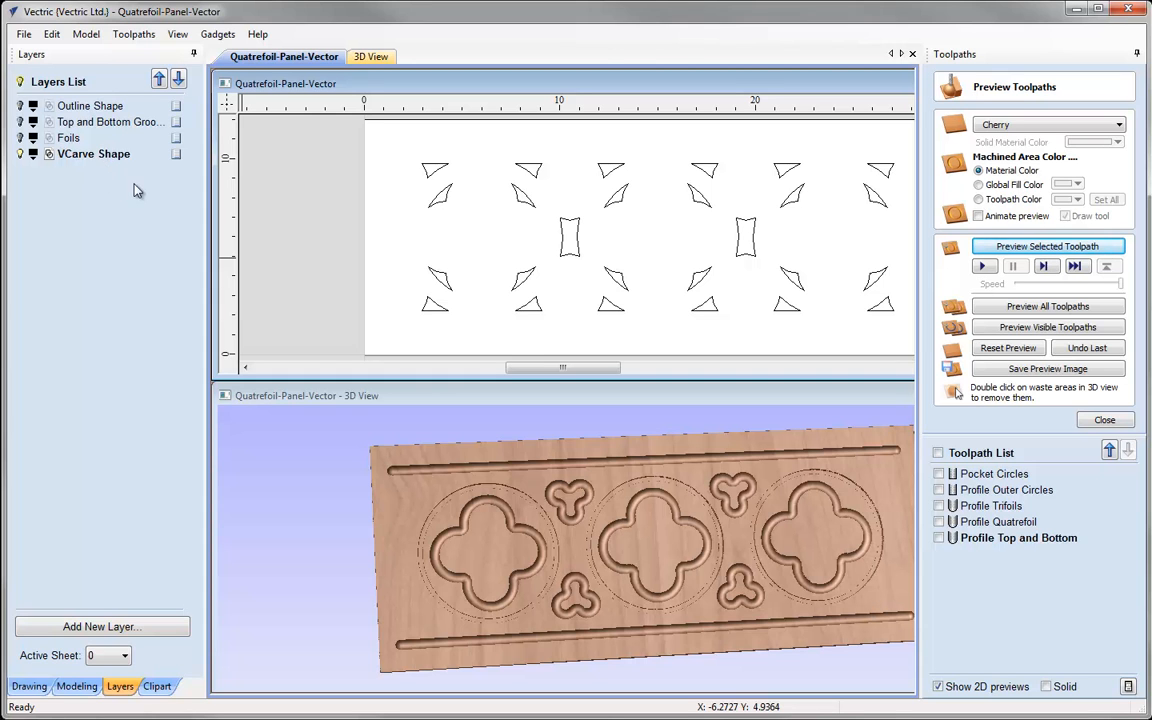
{"action": "key", "text": "F12"}
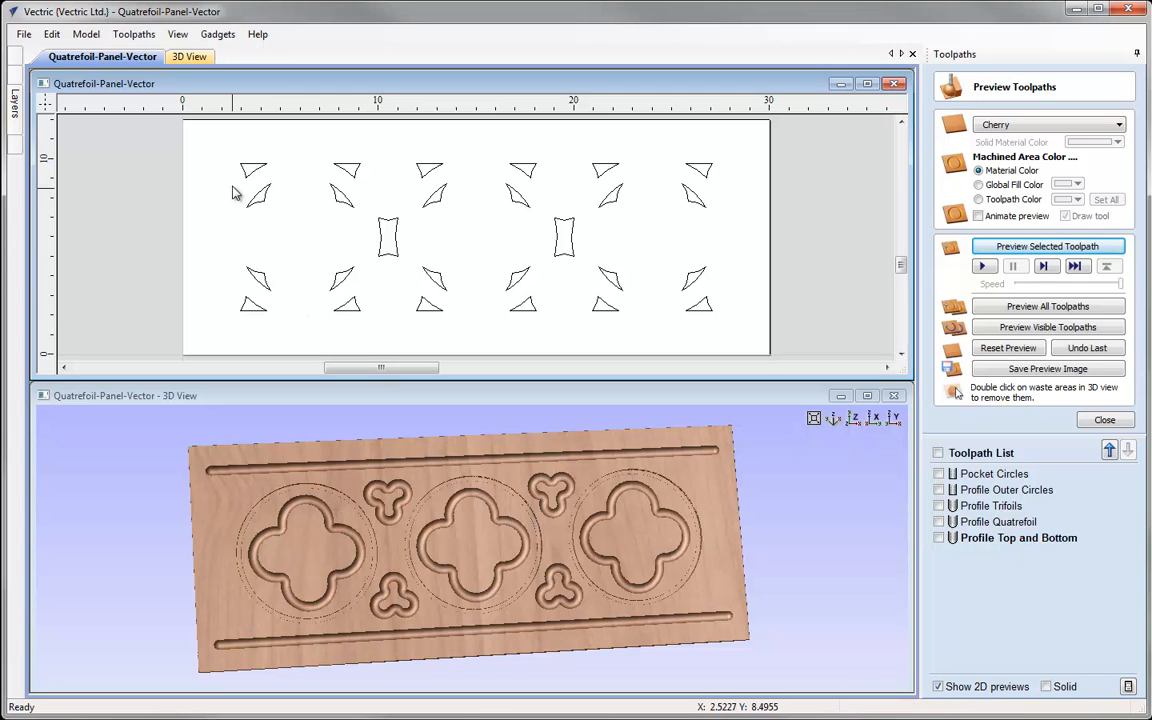
Select the twelve inner curved shapes without the corner triangles and group them
{"action": "left_click_drag", "start_coordinate": [233, 173], "coordinate": [361, 309]}
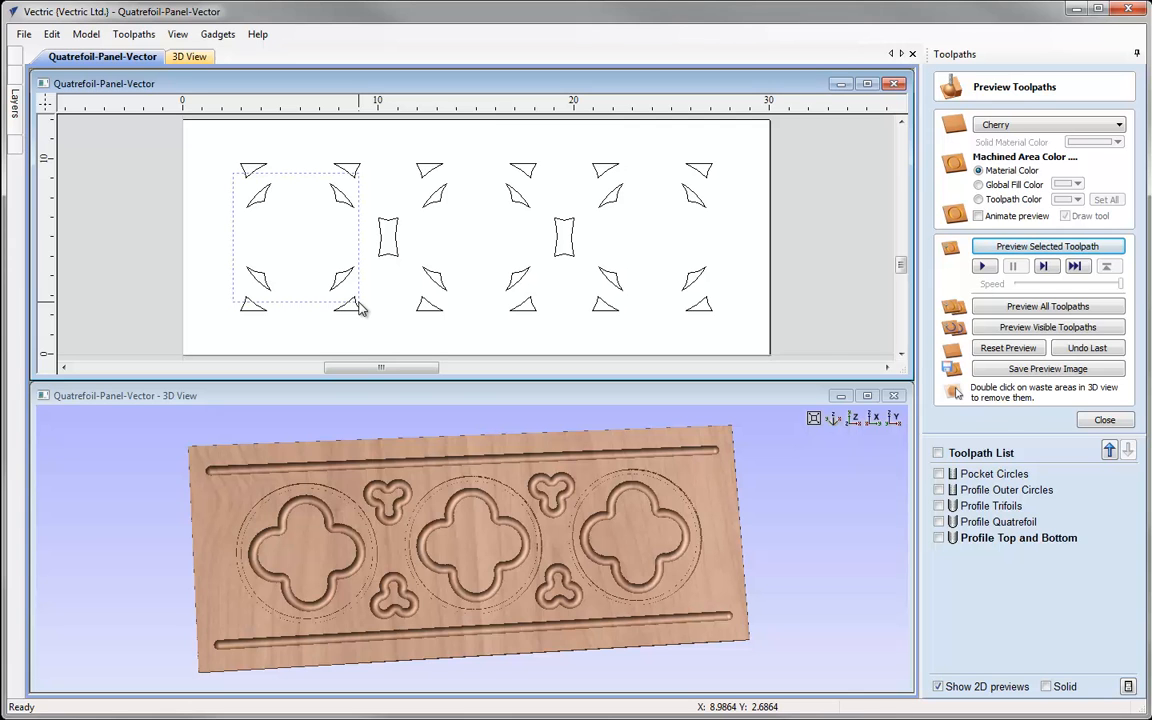
{"action": "left_click_drag", "start_coordinate": [358, 302], "coordinate": [362, 304]}
{"action": "left_click_drag", "start_coordinate": [365, 310], "coordinate": [365, 310]}
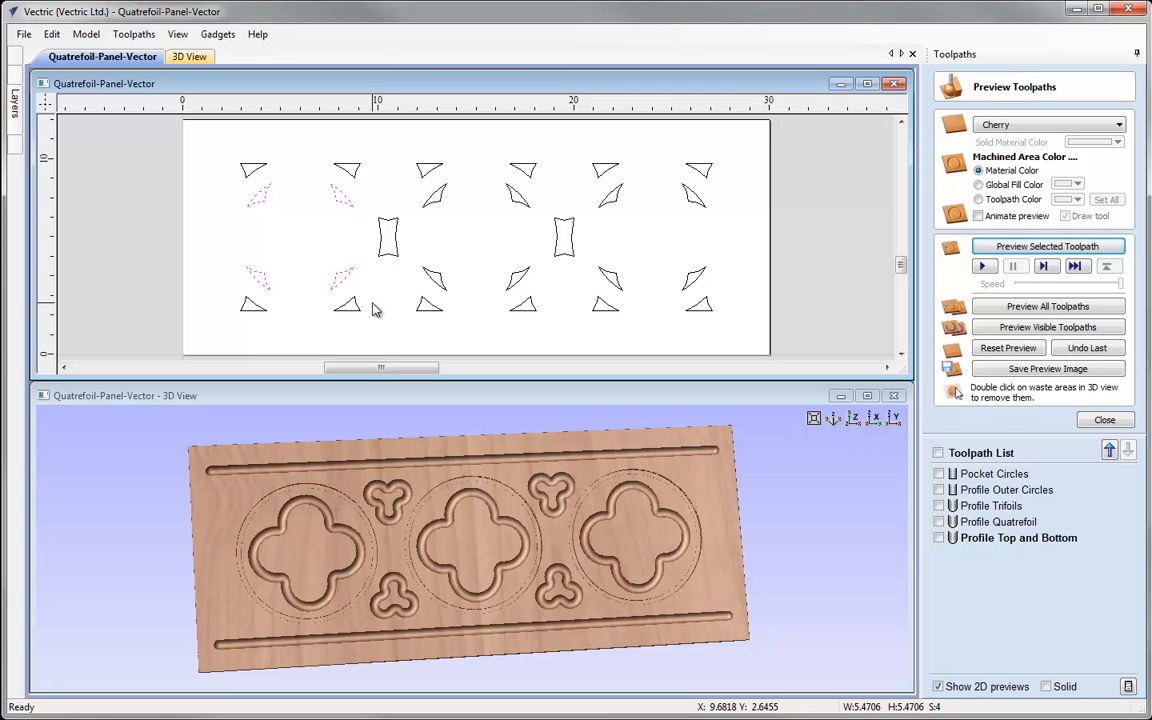
{"action": "left_click_drag", "start_coordinate": [416, 172], "coordinate": [535, 303]}
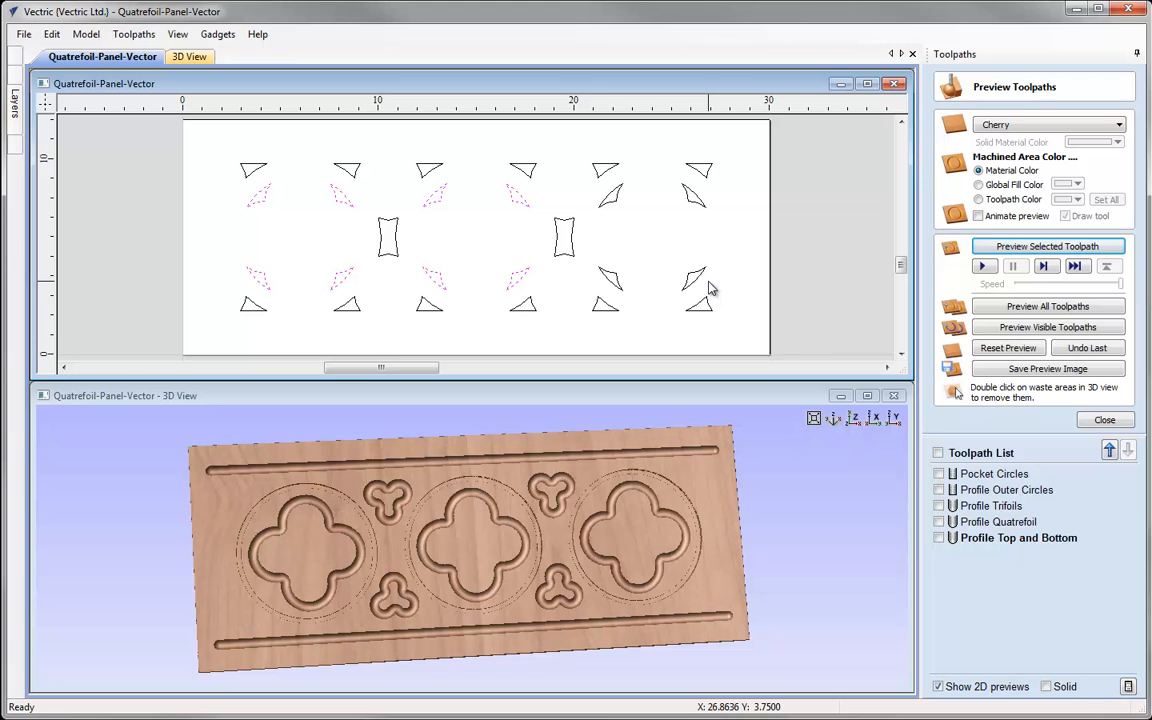
{"action": "left_click_drag", "start_coordinate": [708, 281], "coordinate": [608, 172]}
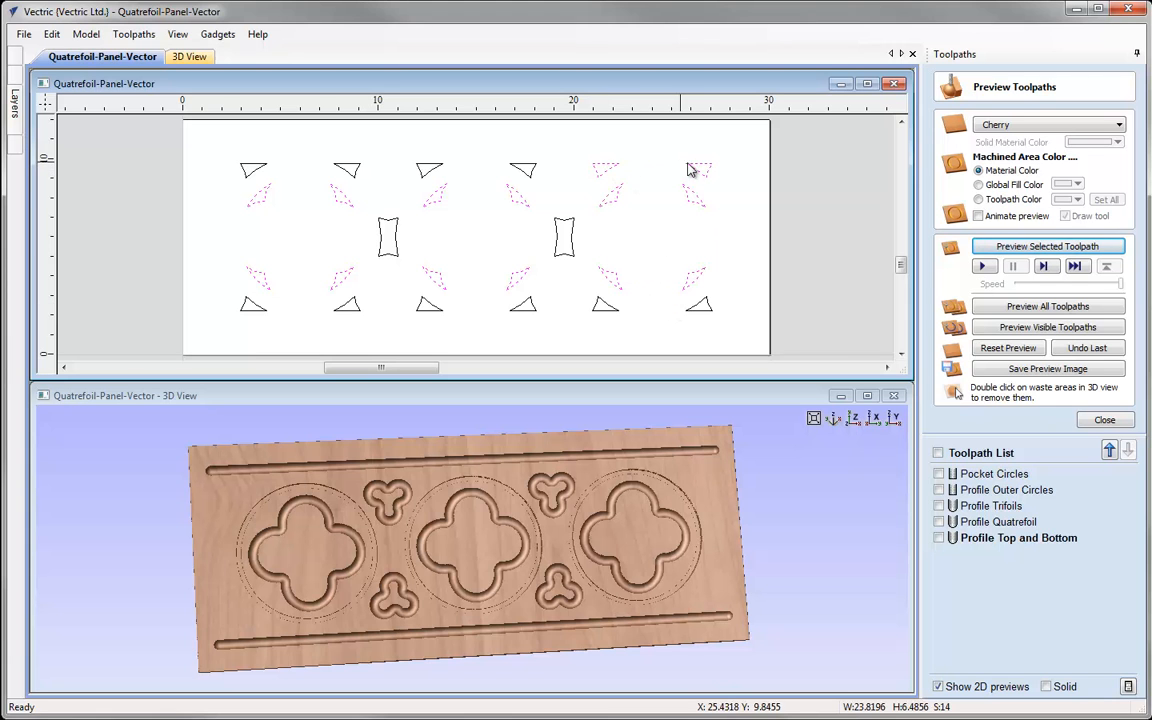
{"action": "left_click", "coordinate": [608, 173], "text": "shift"}
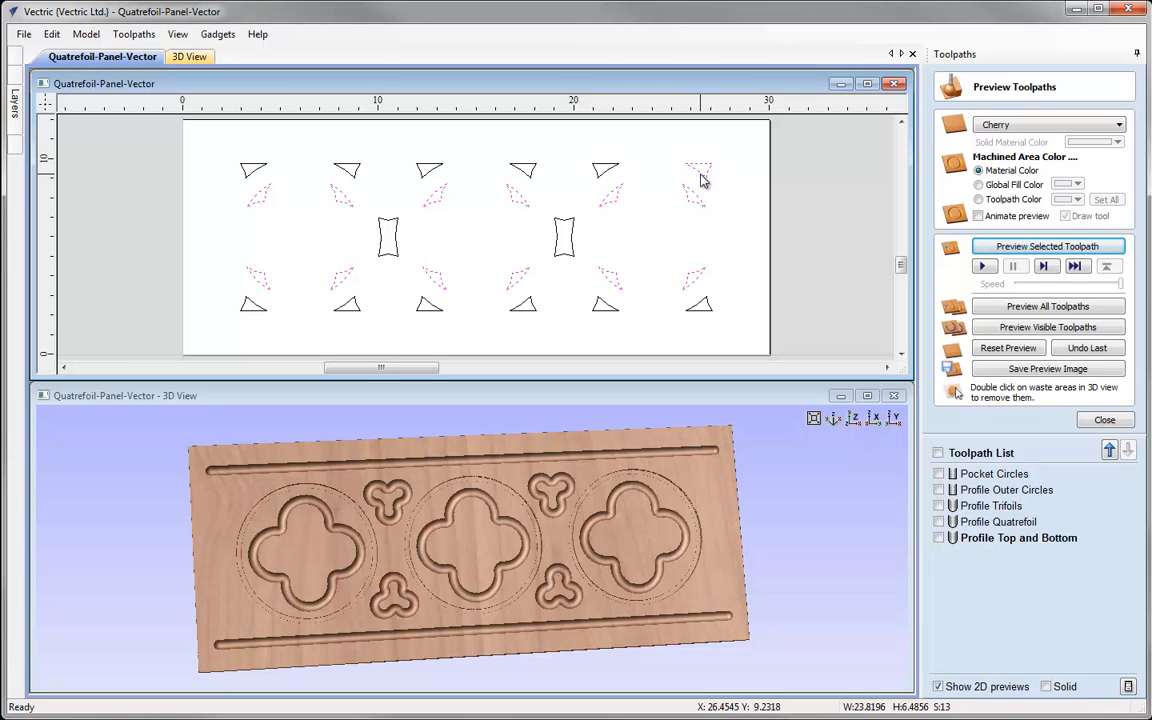
{"action": "left_click", "coordinate": [701, 176], "text": "shift"}
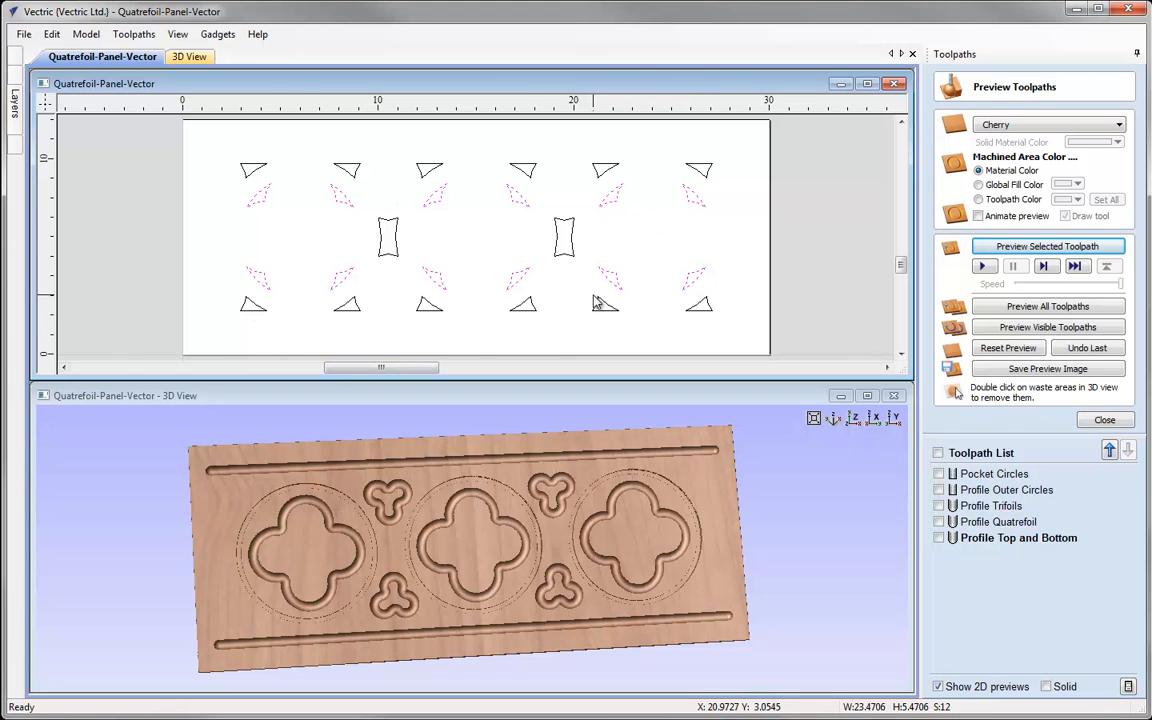
{"action": "key", "text": "g"}
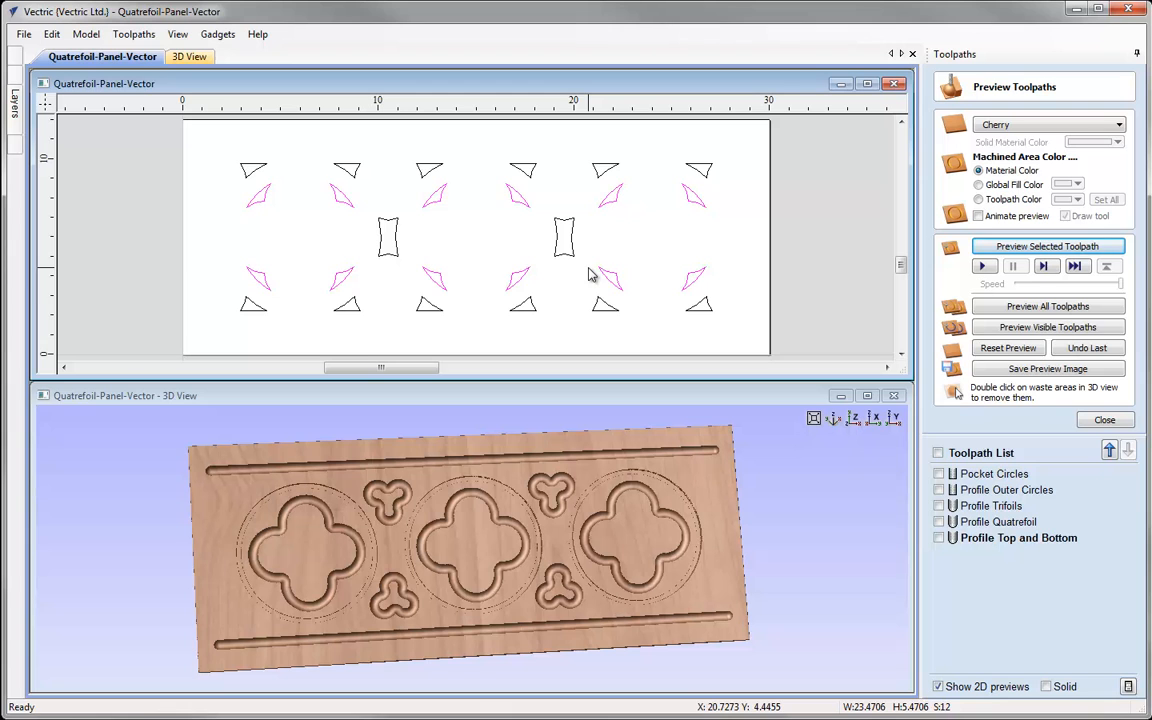
{"action": "left_click", "coordinate": [565, 316]}
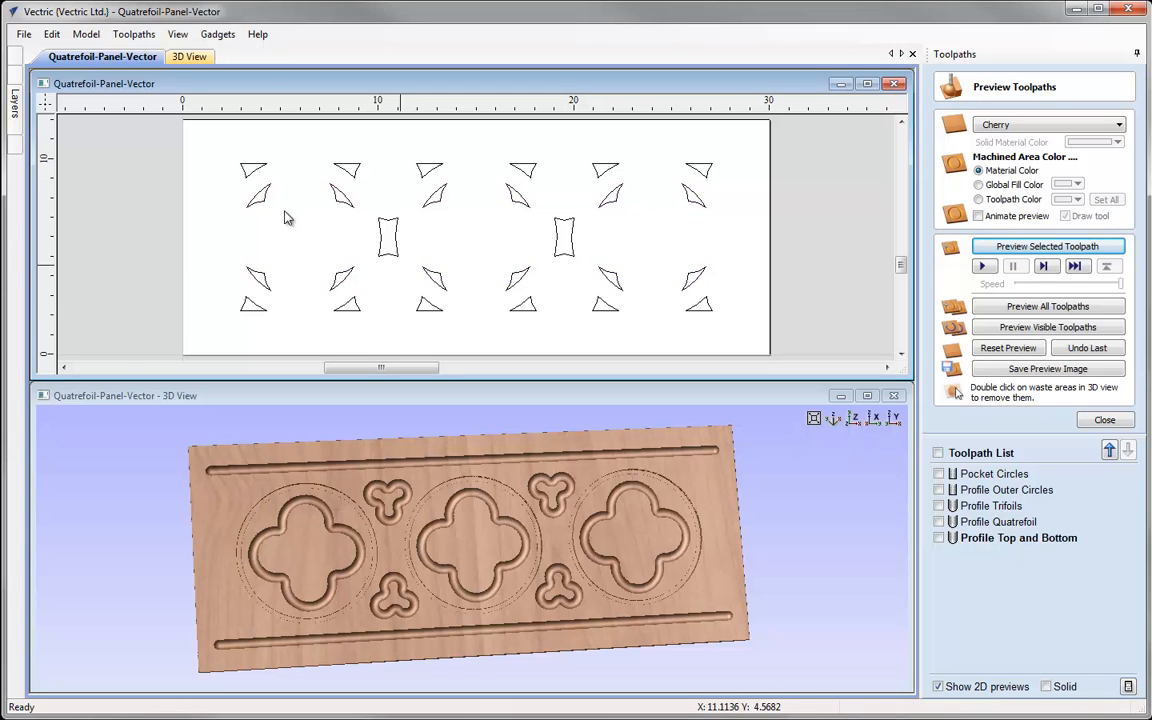
Group the corner triangles with the two centre shapes and start a V-carve toolpath for them using the V-Bit (90 deg 1.25")
{"action": "left_click_drag", "start_coordinate": [200, 141], "coordinate": [742, 342]}
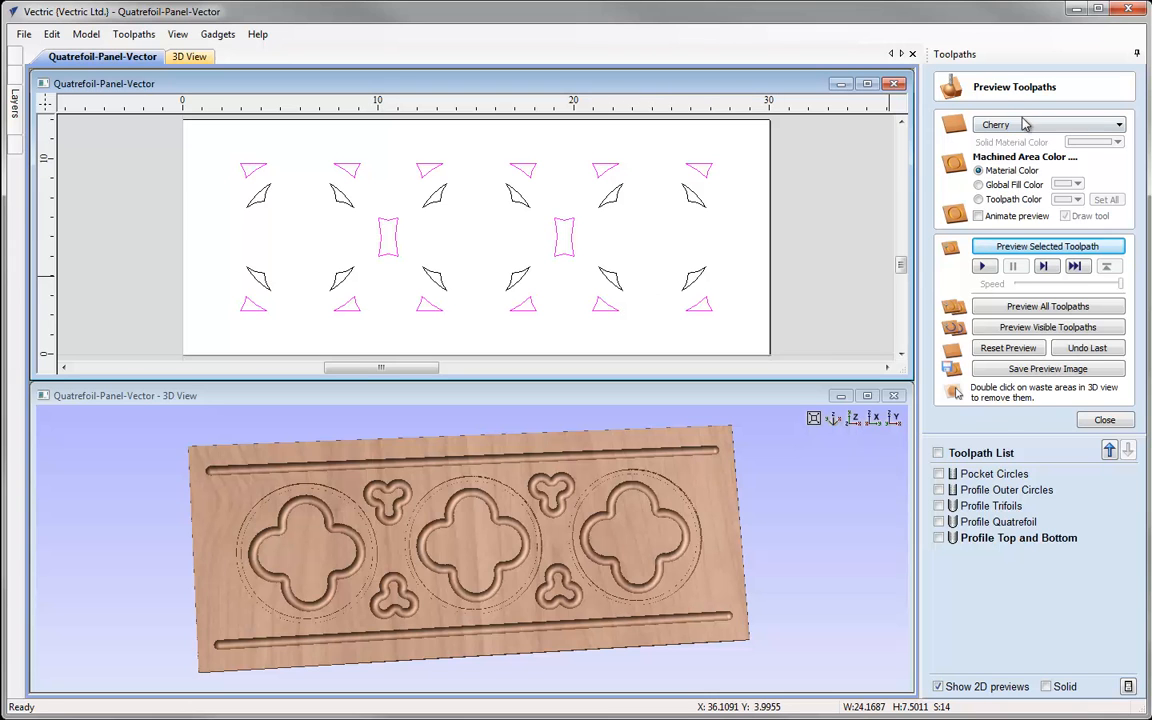
{"action": "left_click", "coordinate": [1104, 419]}
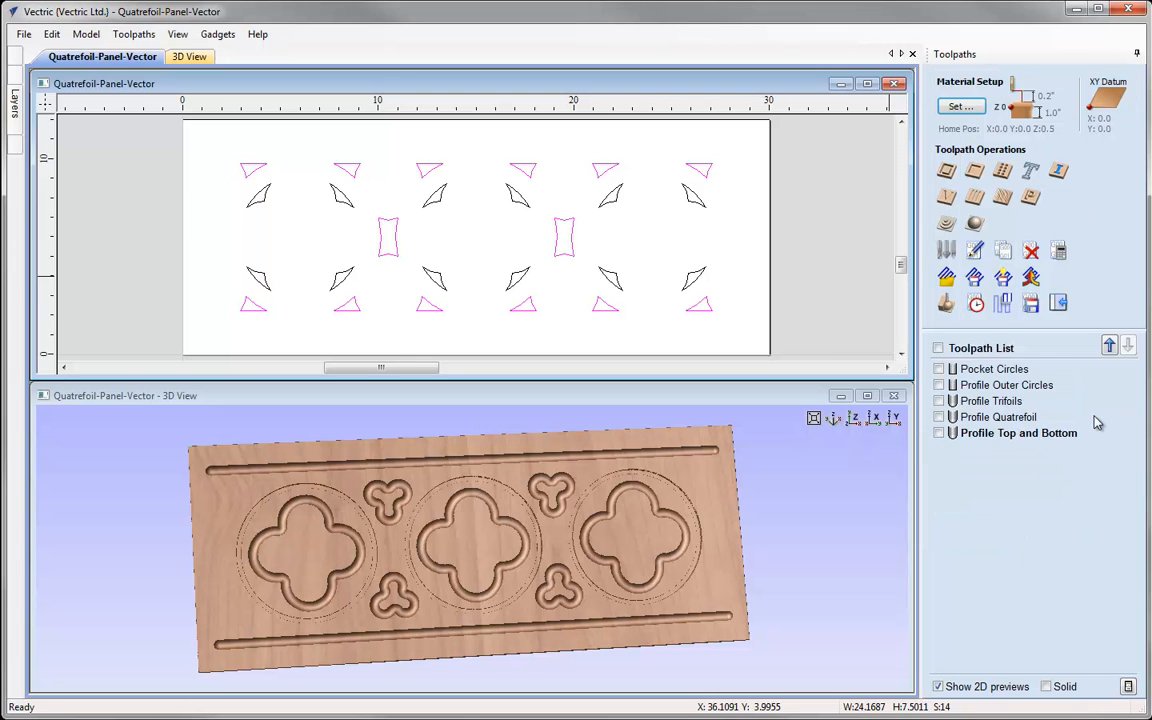
{"action": "left_click", "coordinate": [946, 198]}
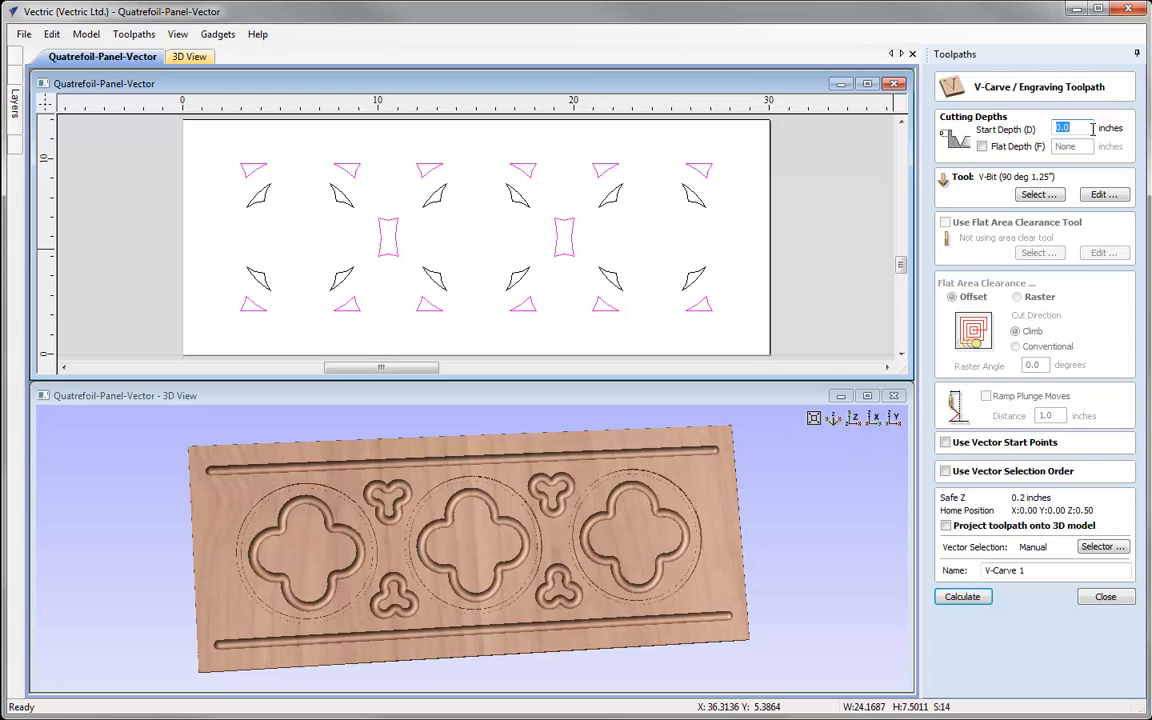
{"action": "left_click", "coordinate": [1036, 195]}
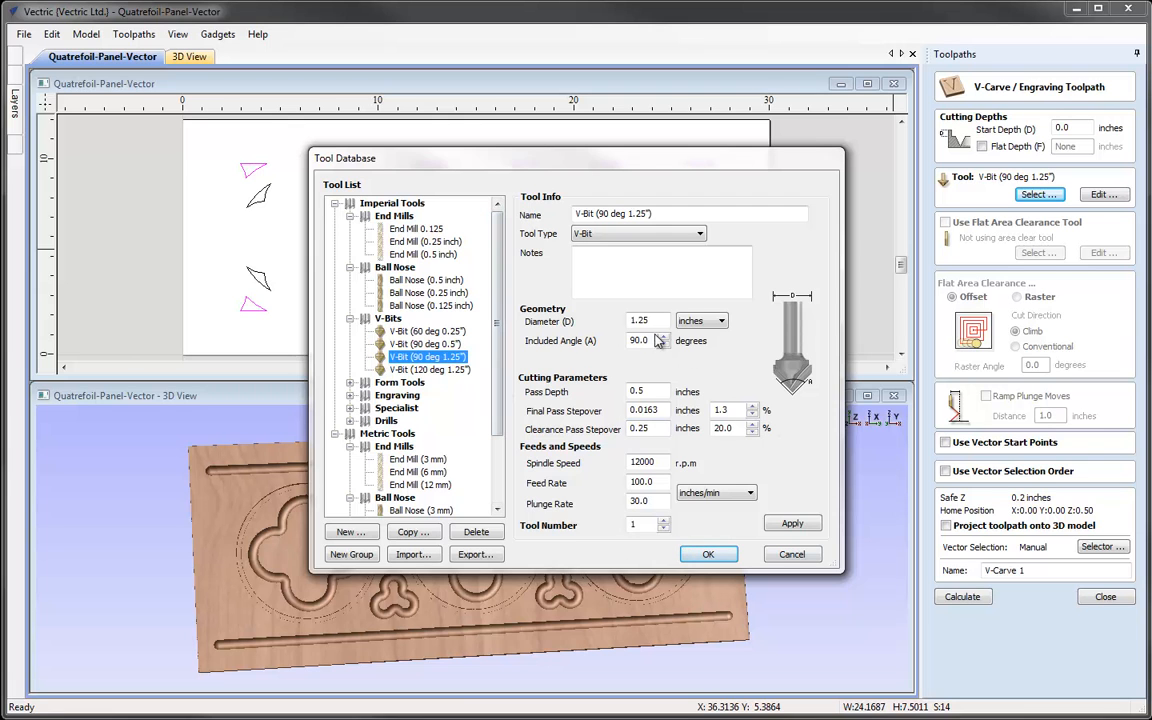
{"action": "left_click", "coordinate": [722, 555]}
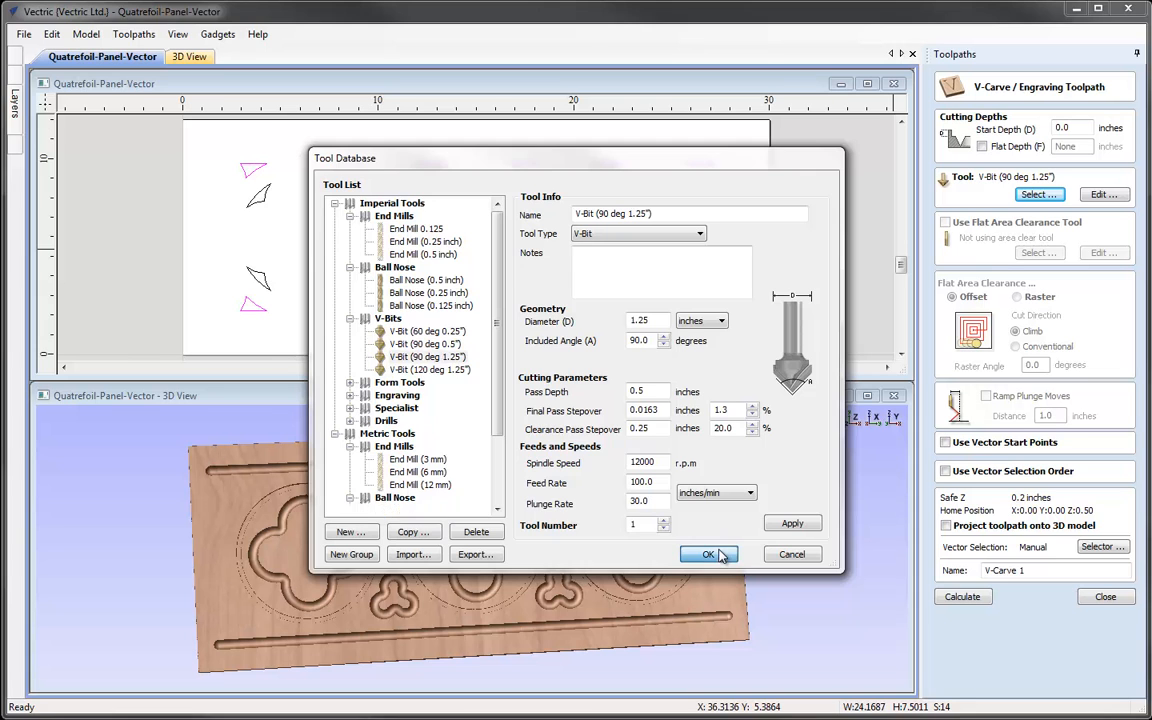
{"action": "left_click", "coordinate": [718, 555]}
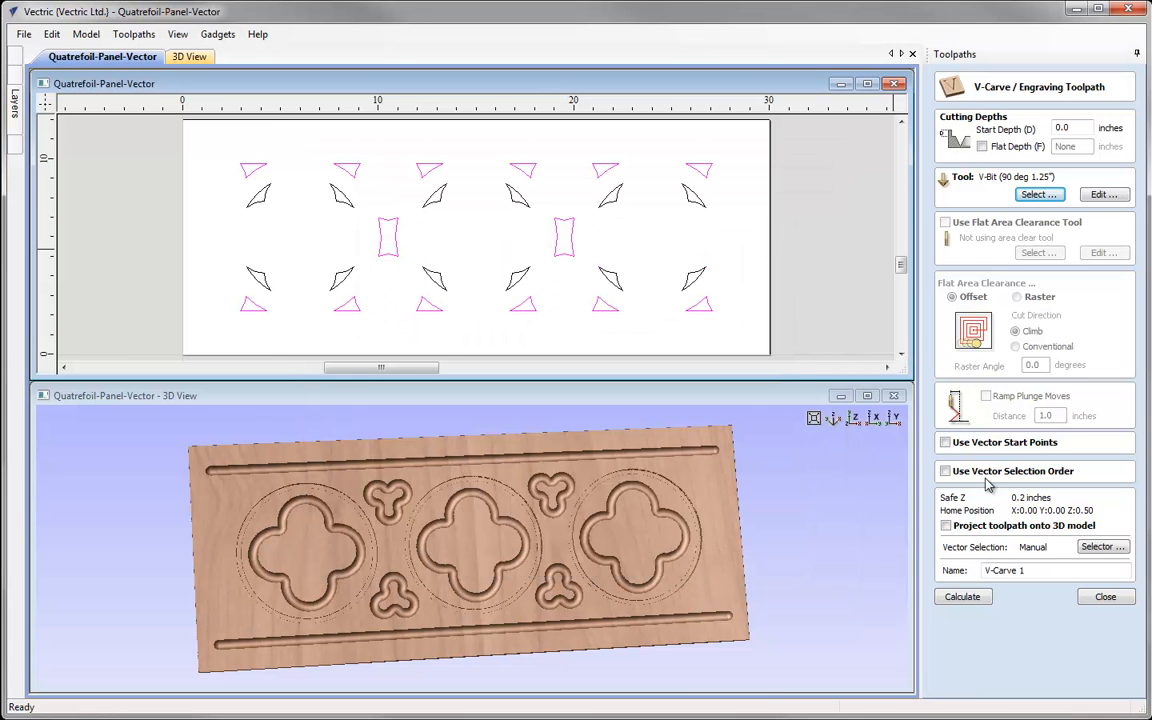
Calculate the V-carve toolpath under the name V-Carve Outer shapes and preview its cut on the panel
{"action": "left_click", "coordinate": [1055, 570]}
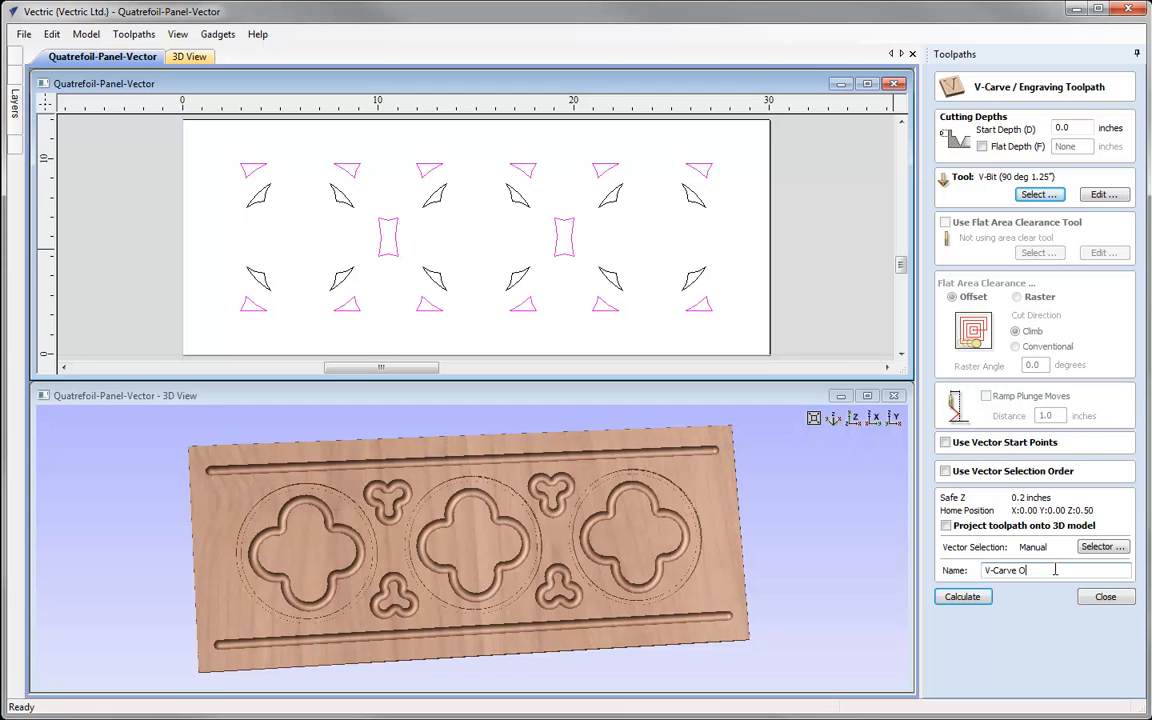
{"action": "type", "text": "shapes"}
{"action": "left_click", "coordinate": [963, 598]}
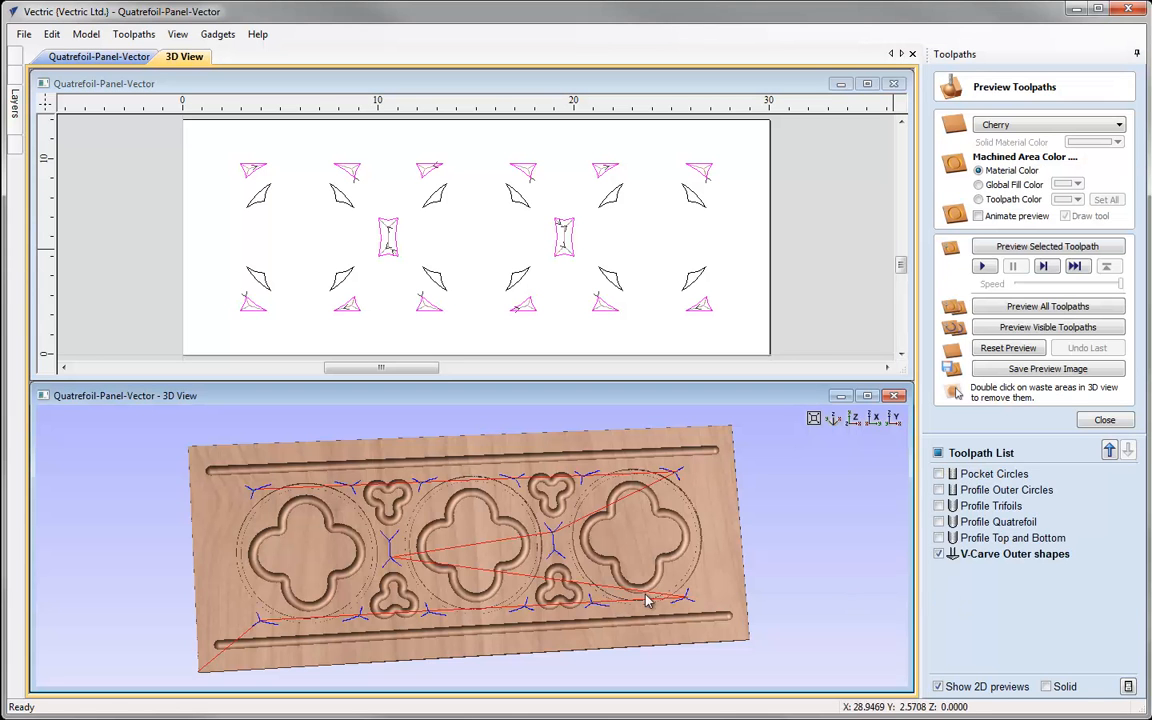
{"action": "left_click_drag", "start_coordinate": [382, 586], "coordinate": [352, 577]}
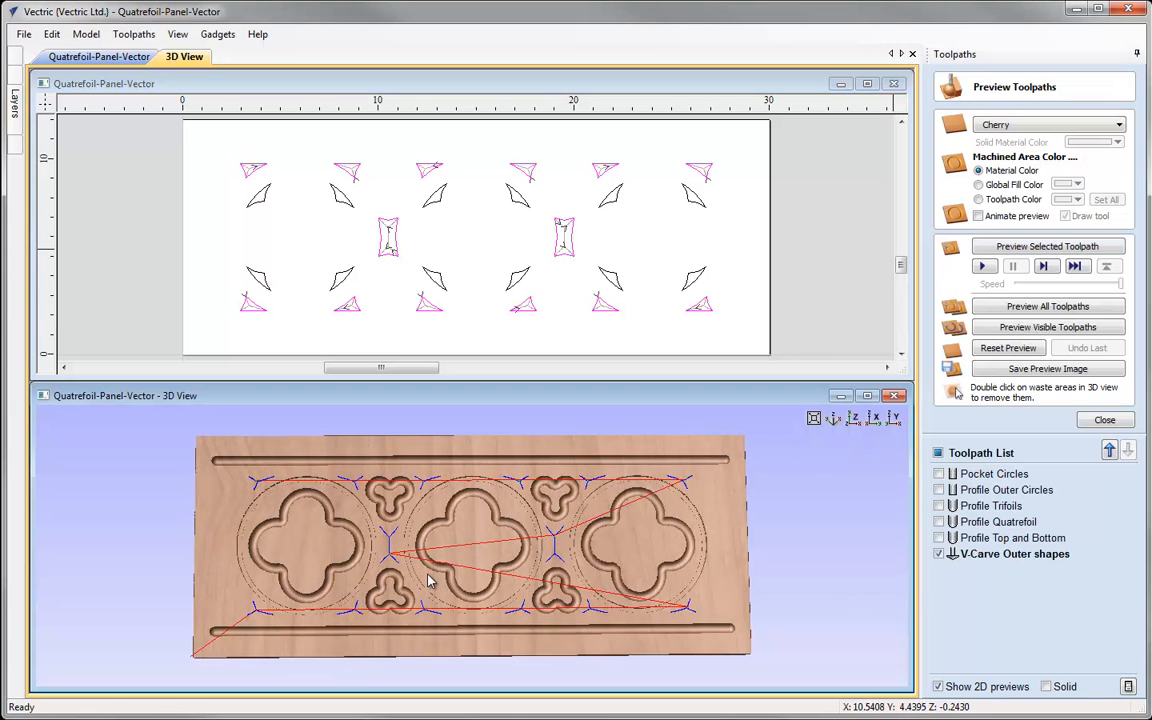
{"action": "scroll", "coordinate": [433, 580], "scroll_direction": "up", "scroll_amount": 2}
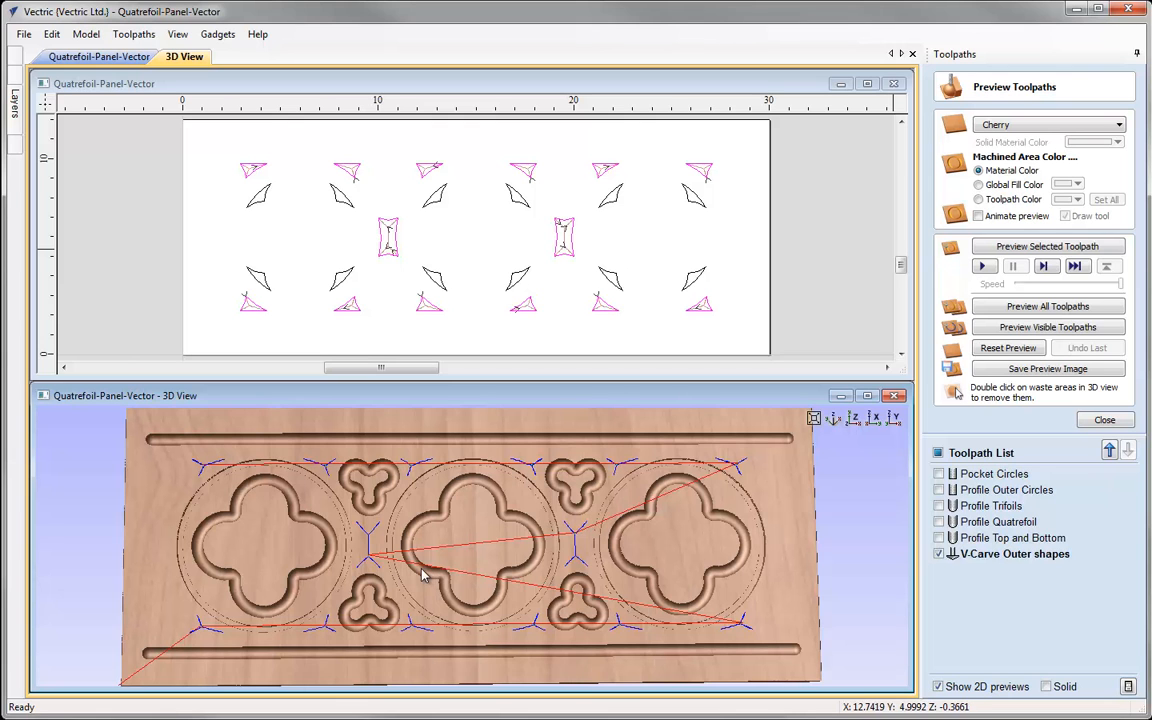
{"action": "left_click", "coordinate": [1046, 249]}
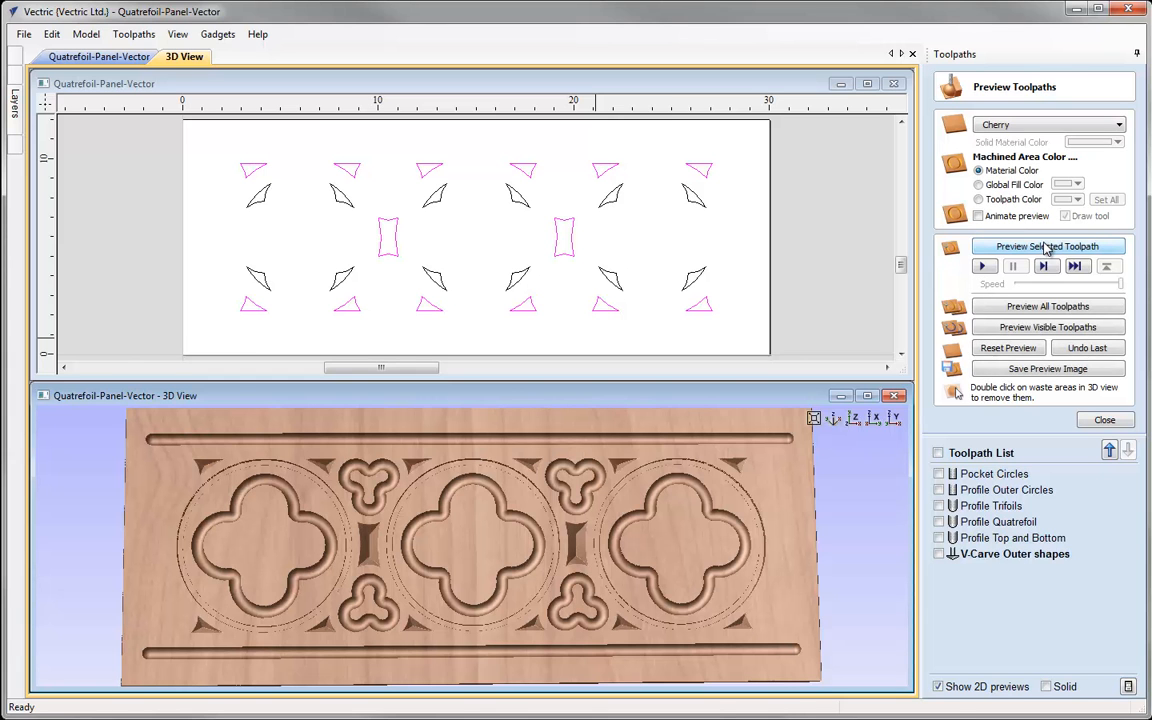
{"action": "left_click_drag", "start_coordinate": [410, 515], "coordinate": [447, 602]}
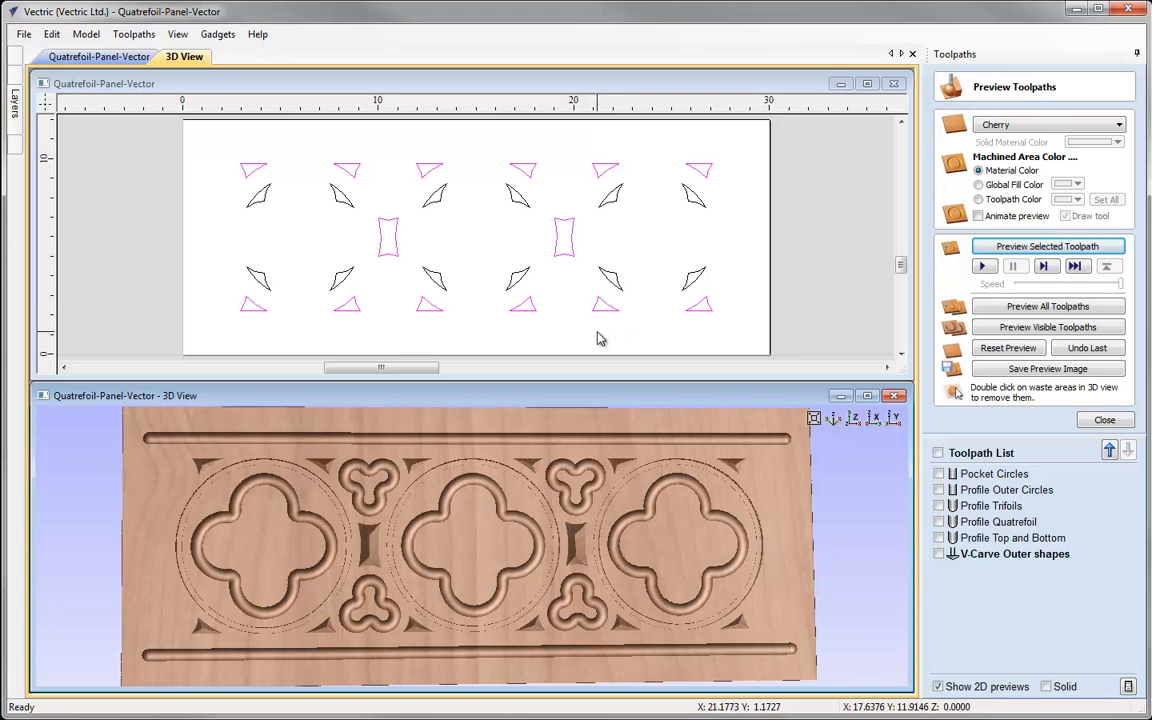
Select the grouped inner shapes and start a V-carve toolpath with a 0.125 inch start depth, keeping the V-Bit (90 deg 1.25")
{"action": "left_click", "coordinate": [395, 292]}
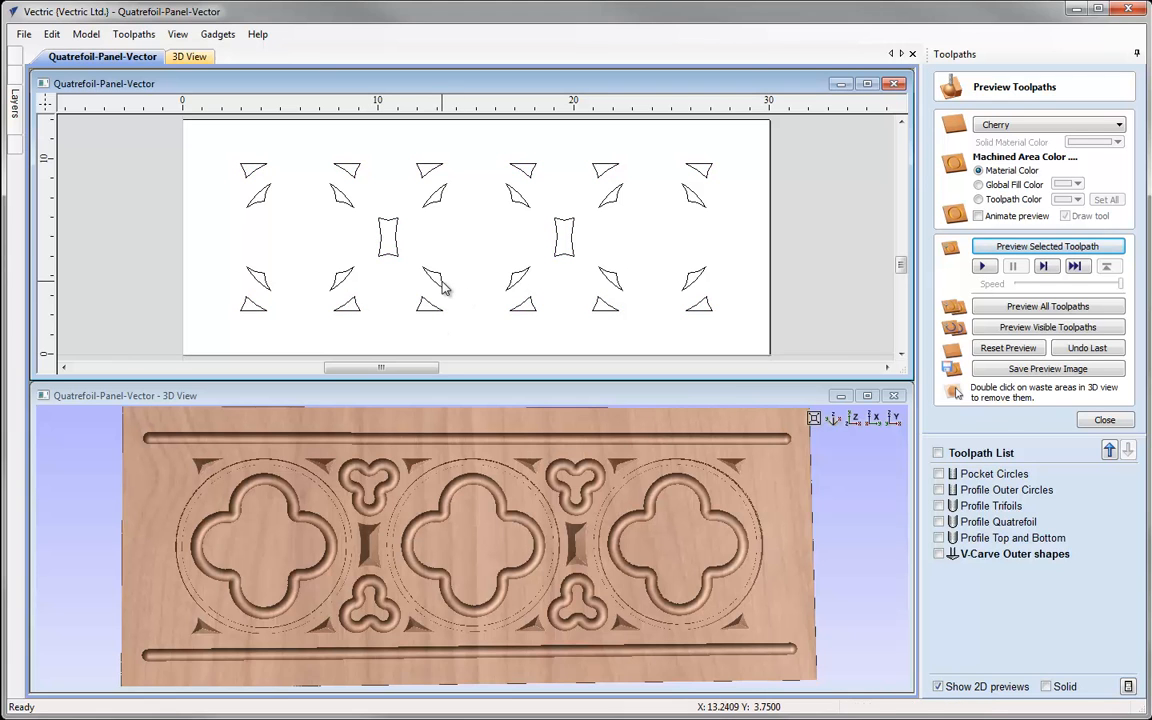
{"action": "left_click", "coordinate": [445, 288]}
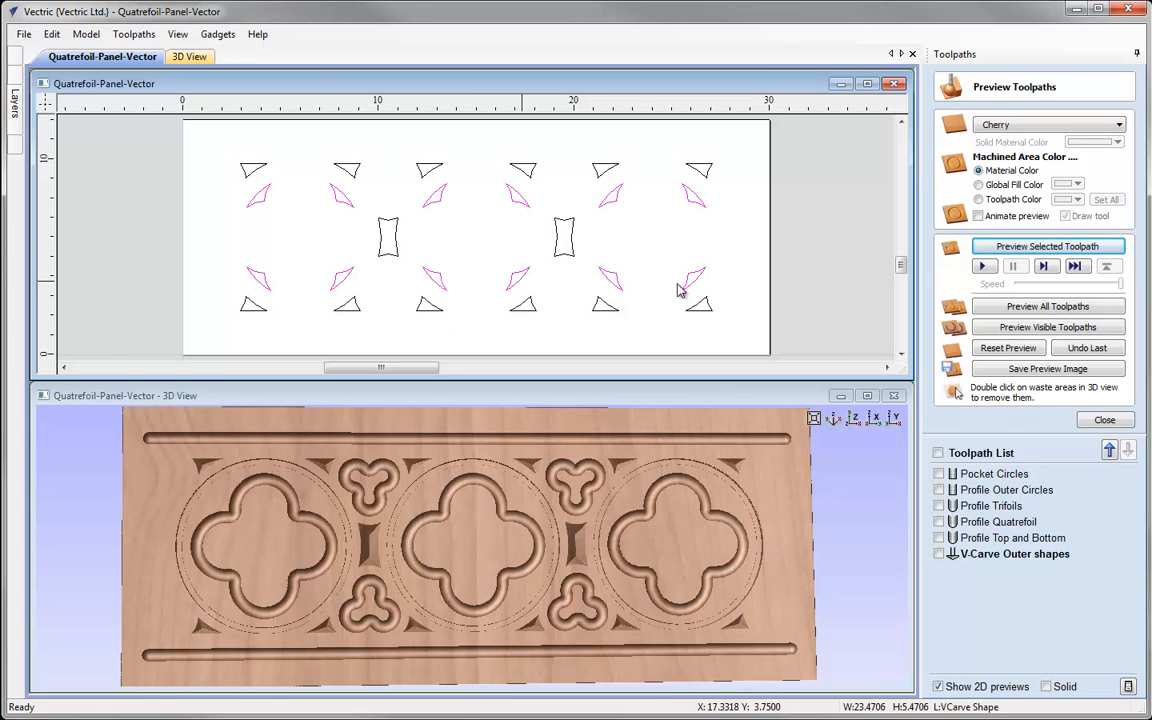
{"action": "left_click", "coordinate": [1104, 419]}
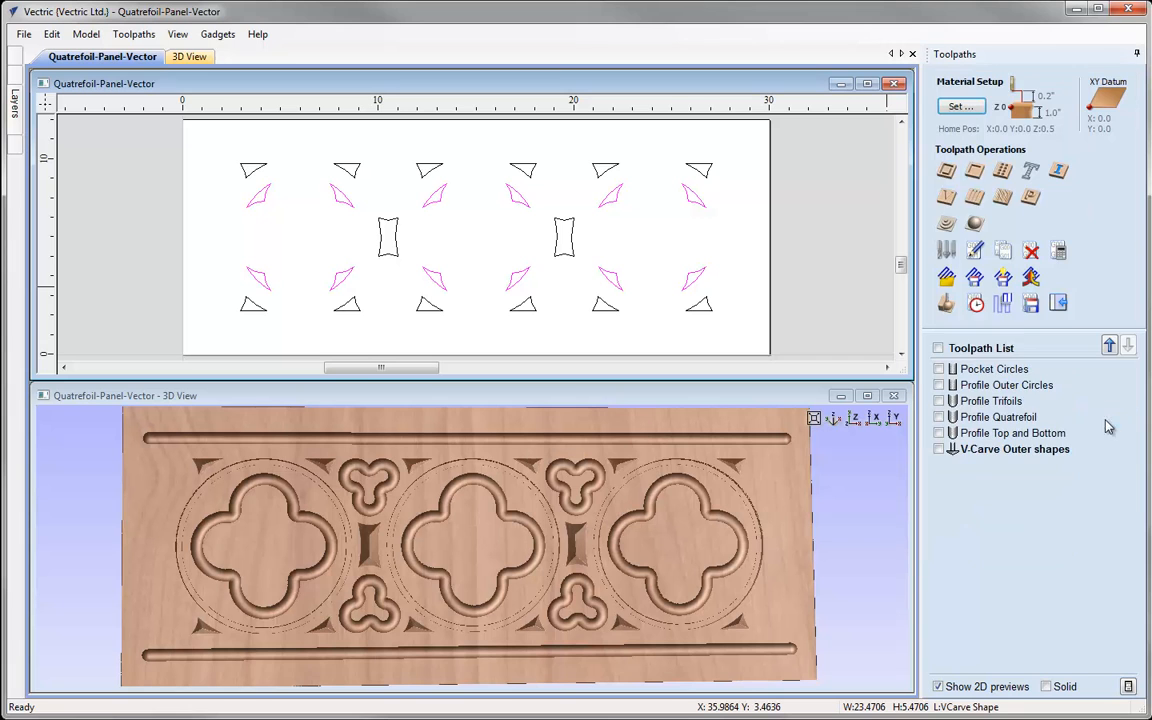
{"action": "left_click", "coordinate": [947, 196]}
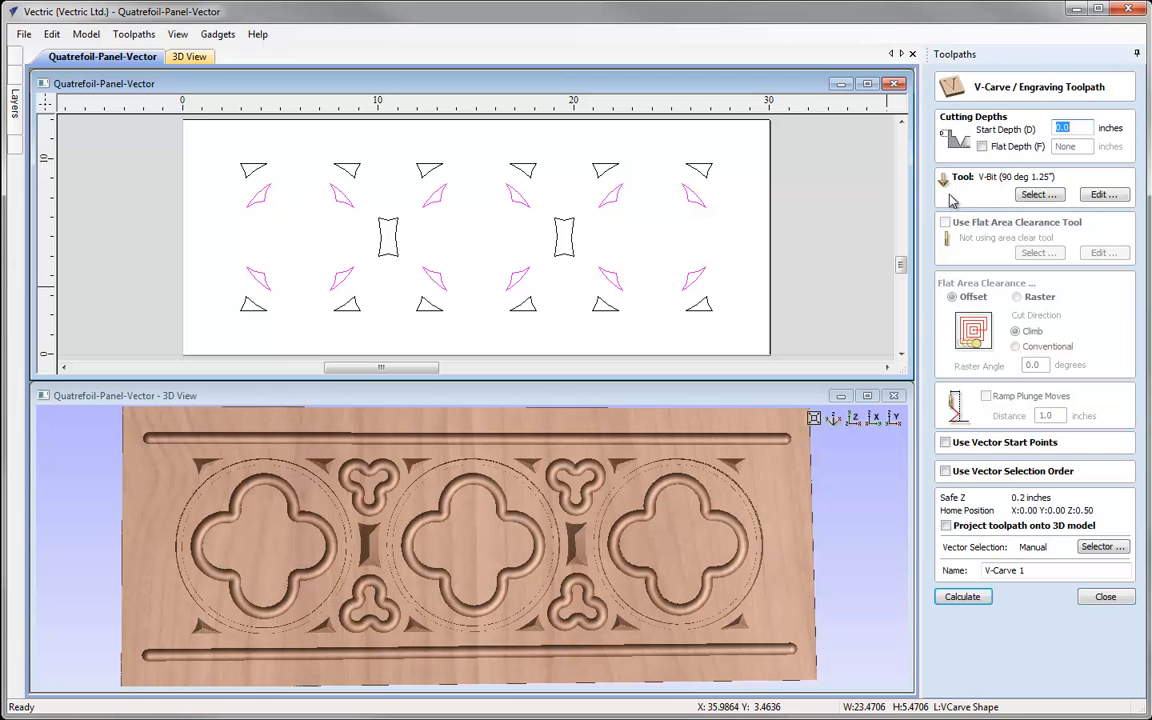
{"action": "left_click_drag", "start_coordinate": [588, 568], "coordinate": [560, 570]}
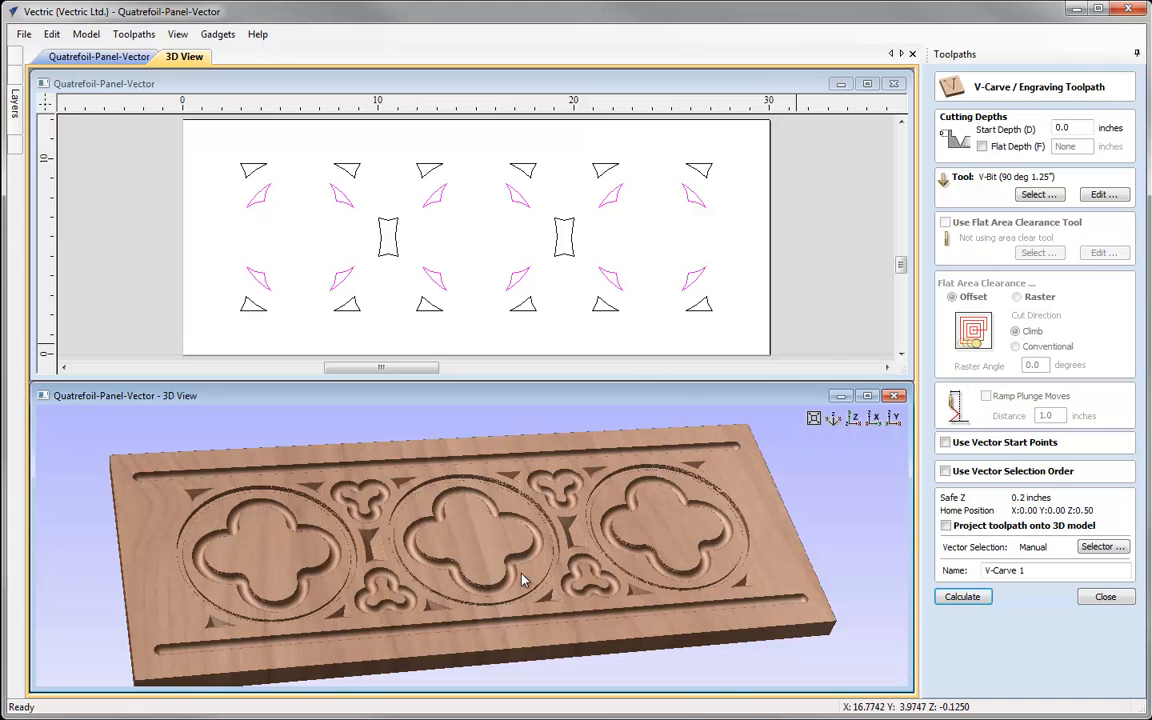
{"action": "double_click", "coordinate": [1052, 128]}
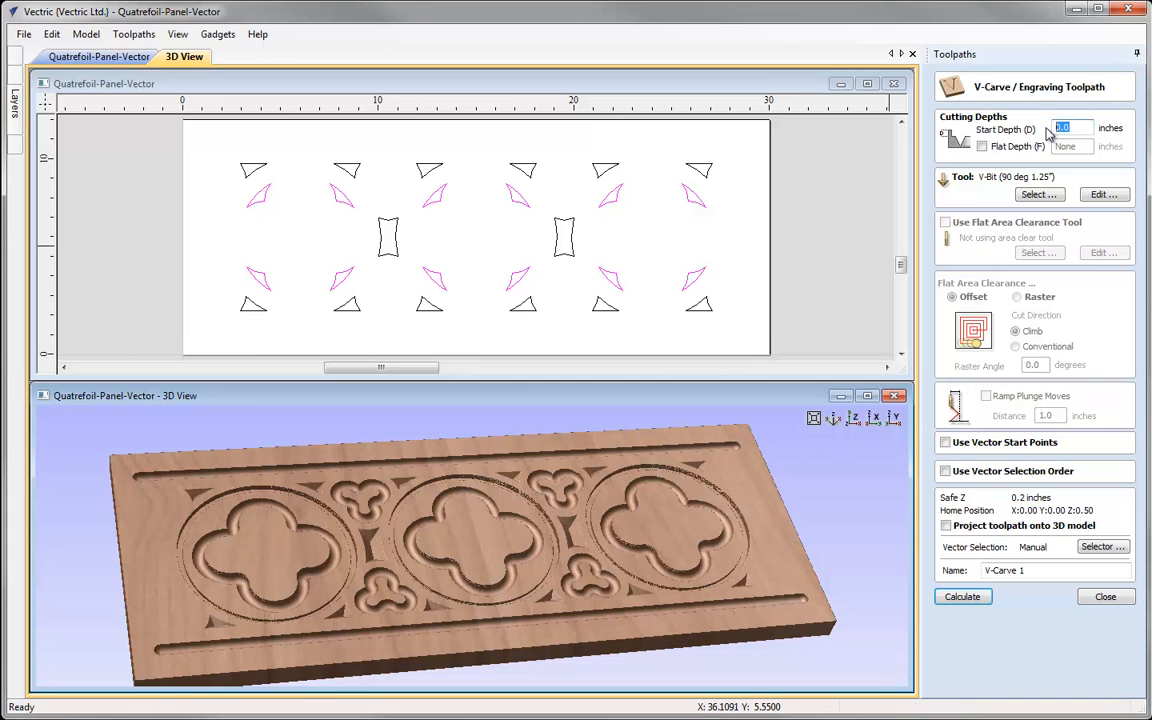
{"action": "type", "text": "0.125"}
{"action": "left_click", "coordinate": [1105, 195]}
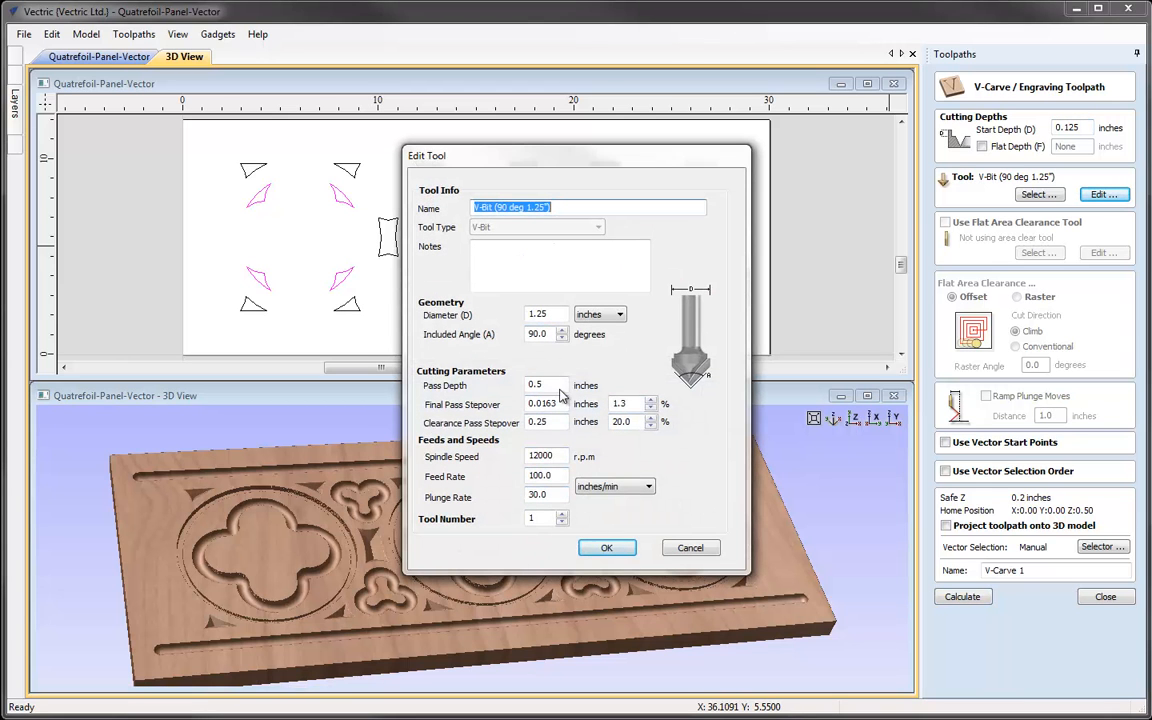
{"action": "left_click", "coordinate": [611, 549]}
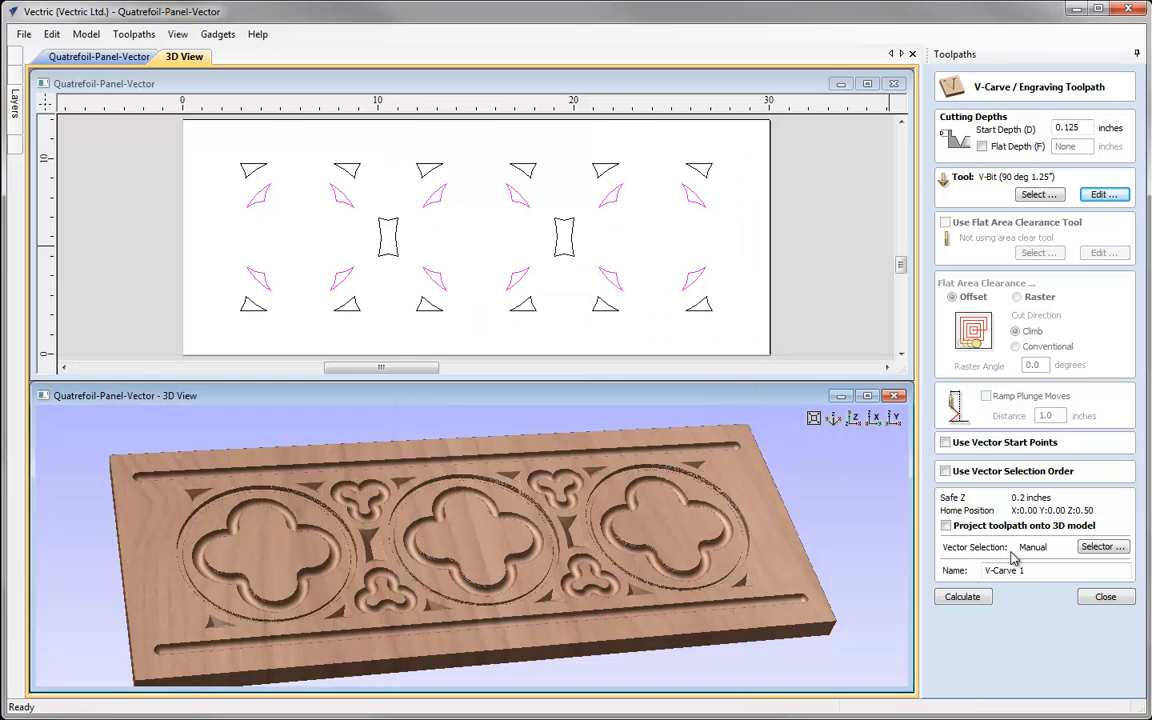
Calculate the toolpath under the name V-Carve Inner Shapes, preview it and inspect the carved detail up close
{"action": "left_click", "coordinate": [1038, 570]}
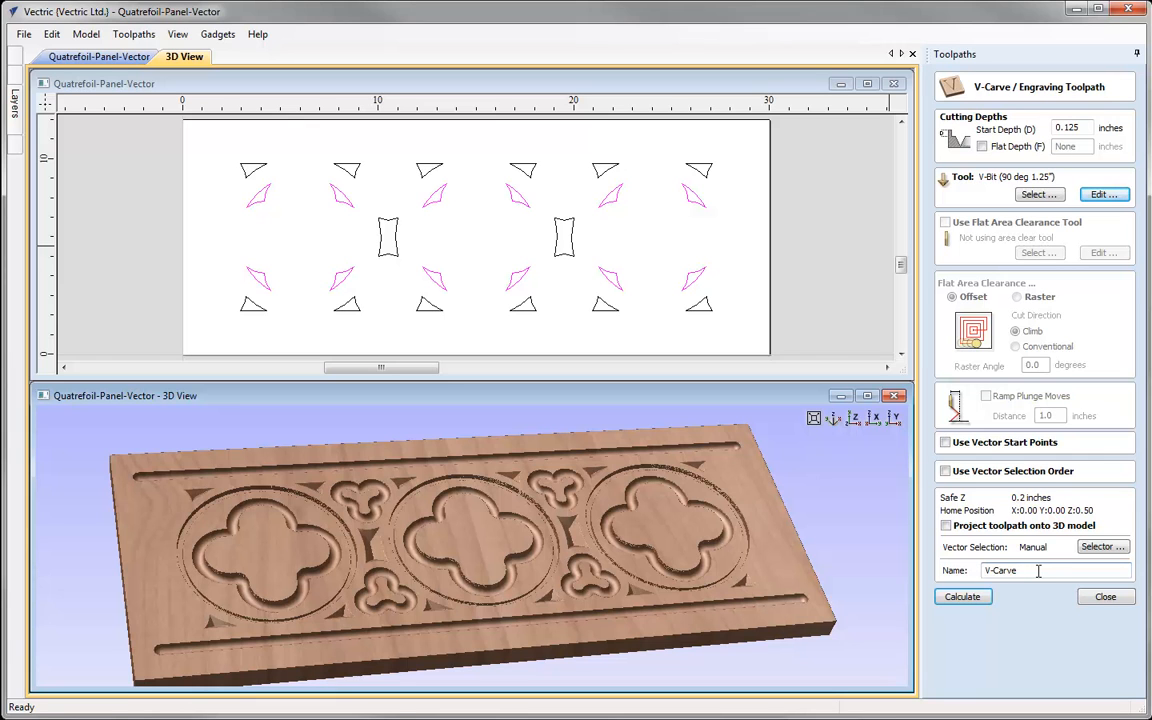
{"action": "type", "text": "nner Shapes"}
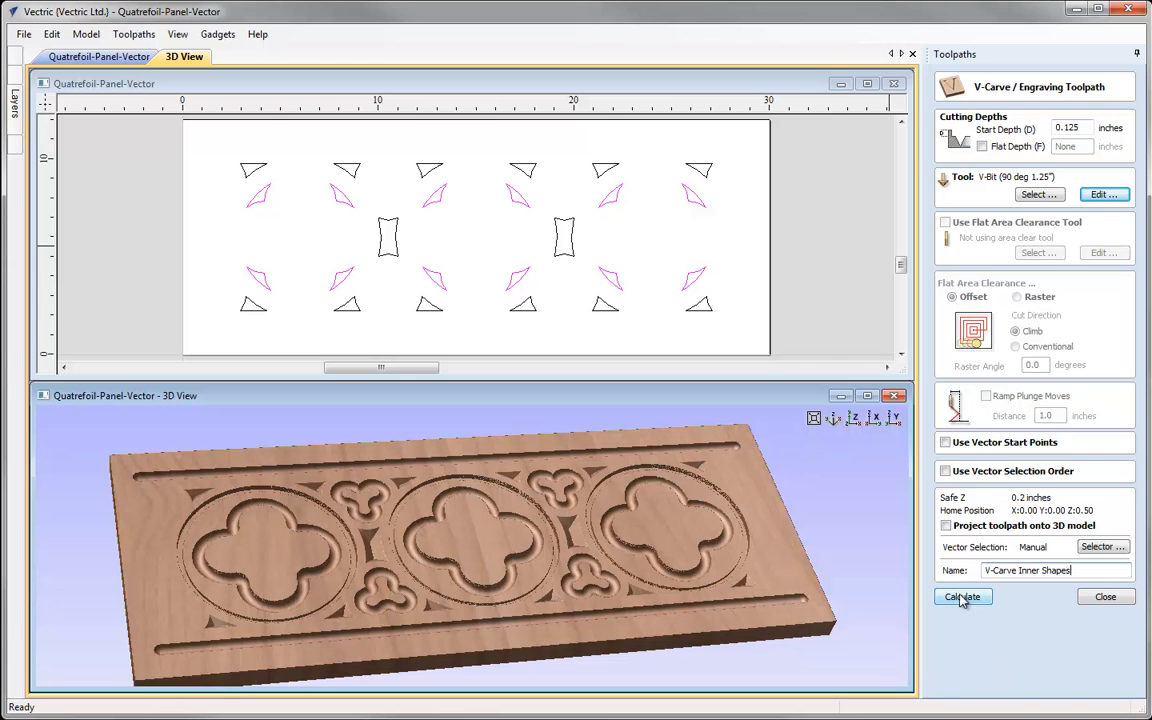
{"action": "left_click", "coordinate": [962, 597]}
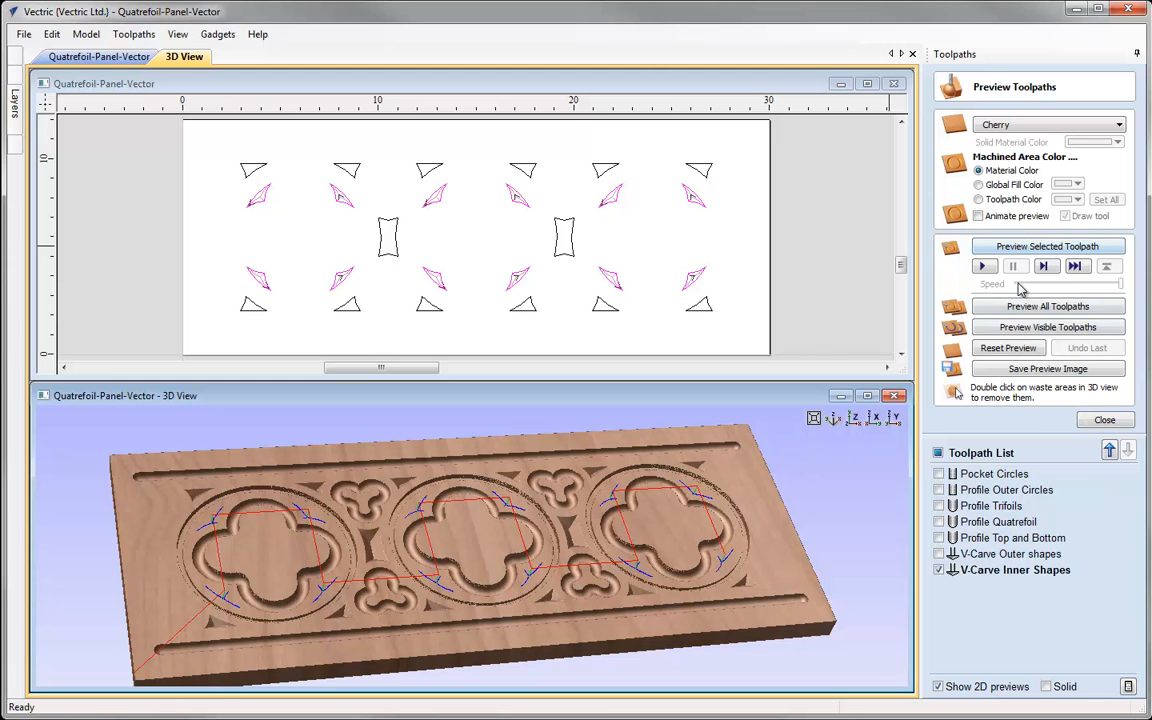
{"action": "left_click", "coordinate": [1045, 248]}
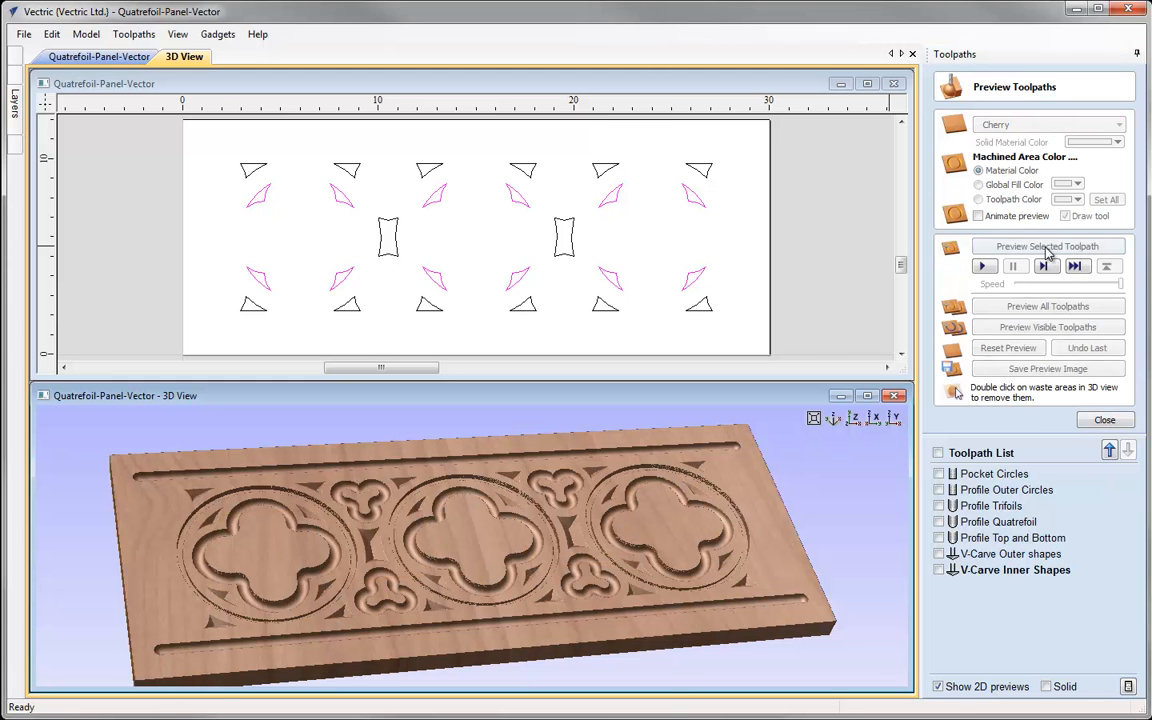
{"action": "left_click_drag", "start_coordinate": [490, 550], "coordinate": [415, 558]}
{"action": "scroll", "coordinate": [484, 528], "scroll_direction": "up", "scroll_amount": 3}
{"action": "left_click_drag", "start_coordinate": [483, 528], "coordinate": [520, 477]}
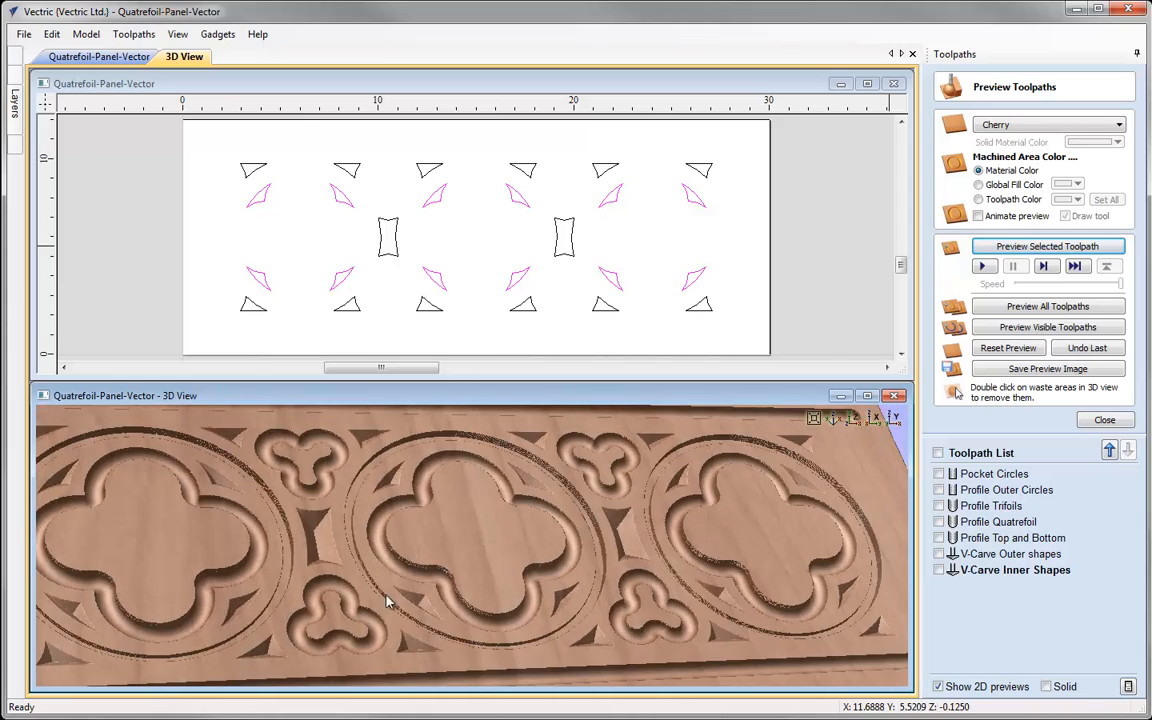
Hide the VCarve Shape layer, show the Outline Shape and Foils layers, and make Outline Shape the active layer
{"action": "scroll", "coordinate": [516, 538], "scroll_direction": "down", "scroll_amount": 2}
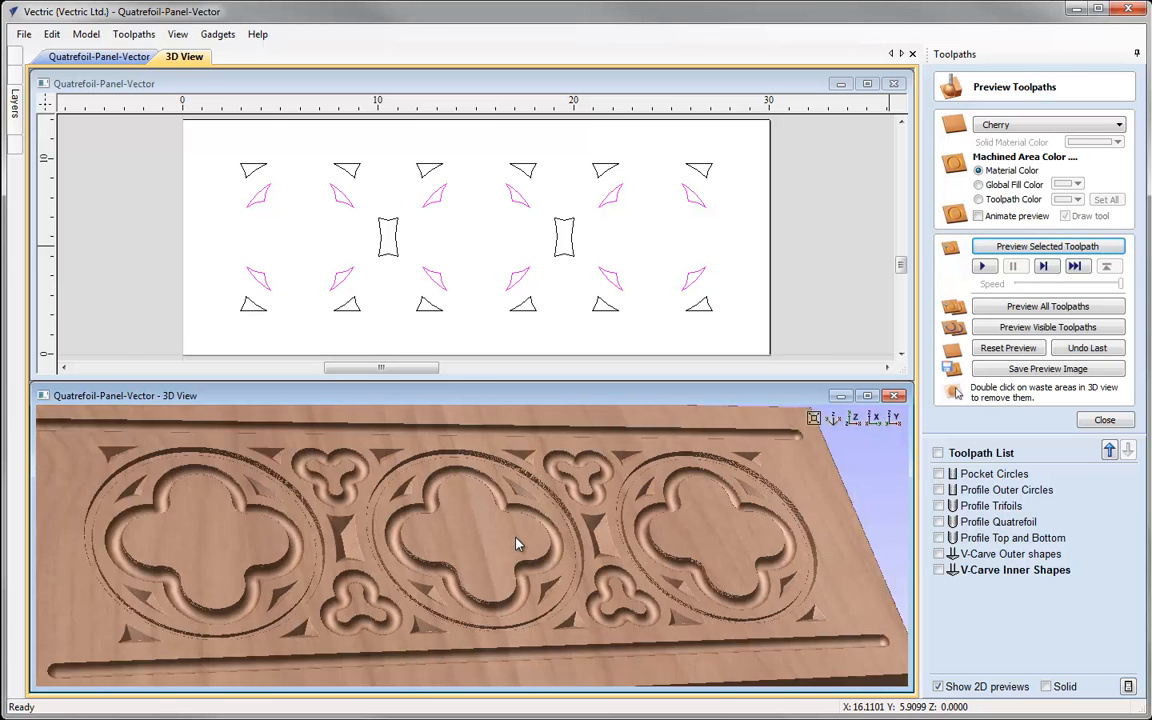
{"action": "left_click_drag", "start_coordinate": [516, 538], "coordinate": [472, 568]}
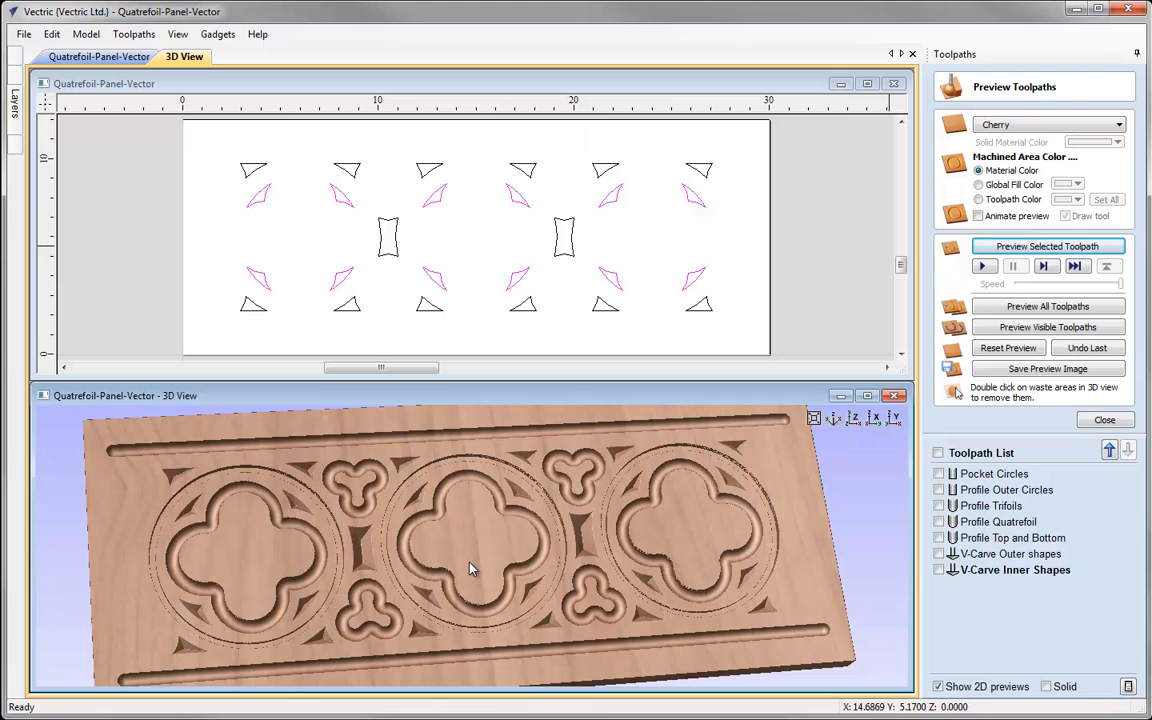
{"action": "mouse_move", "coordinate": [997, 568]}
{"action": "key", "text": "F11"}
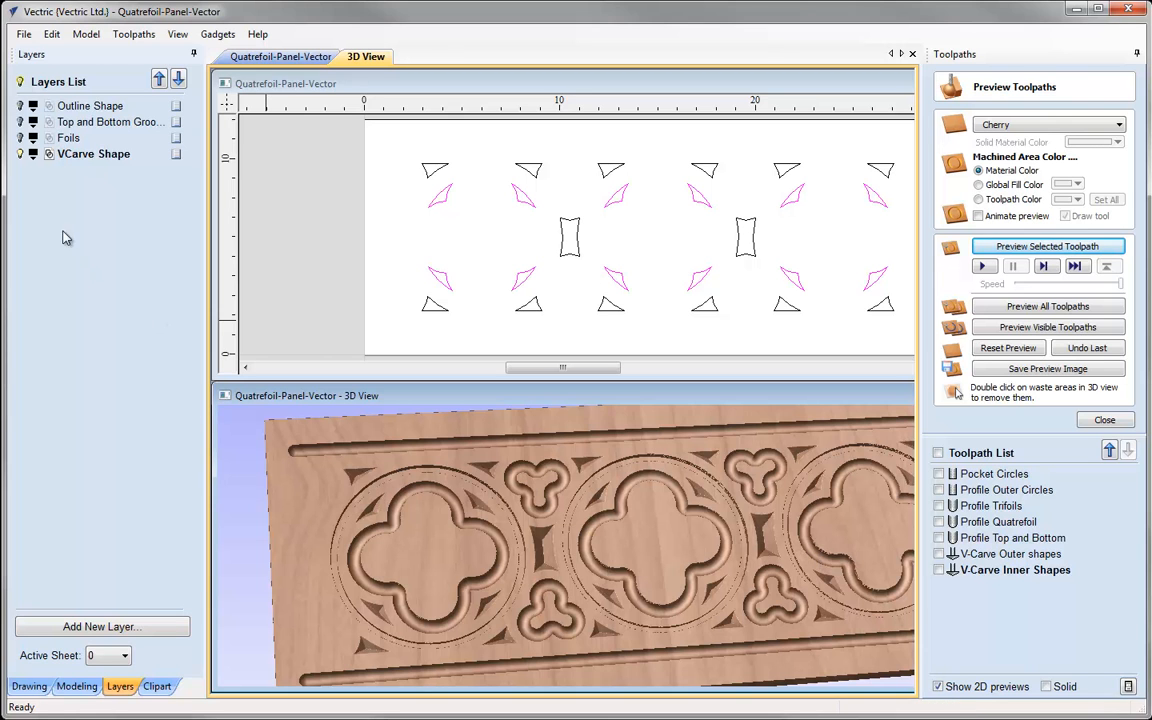
{"action": "left_click", "coordinate": [19, 155]}
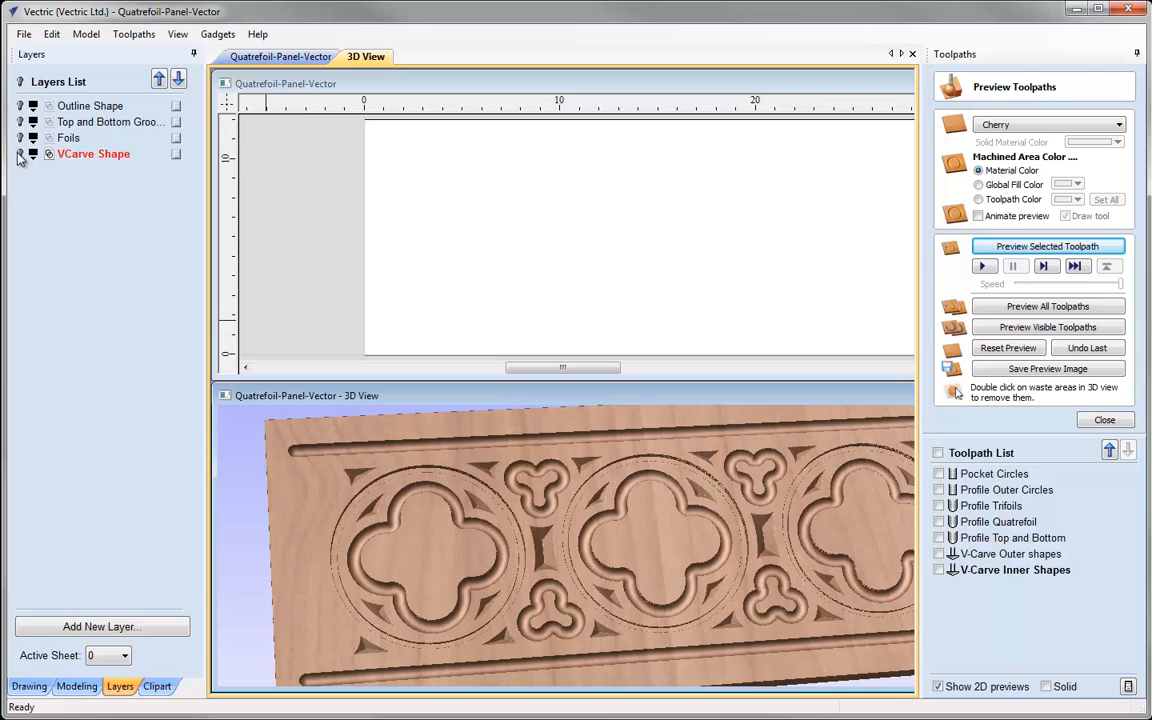
{"action": "left_click", "coordinate": [20, 106]}
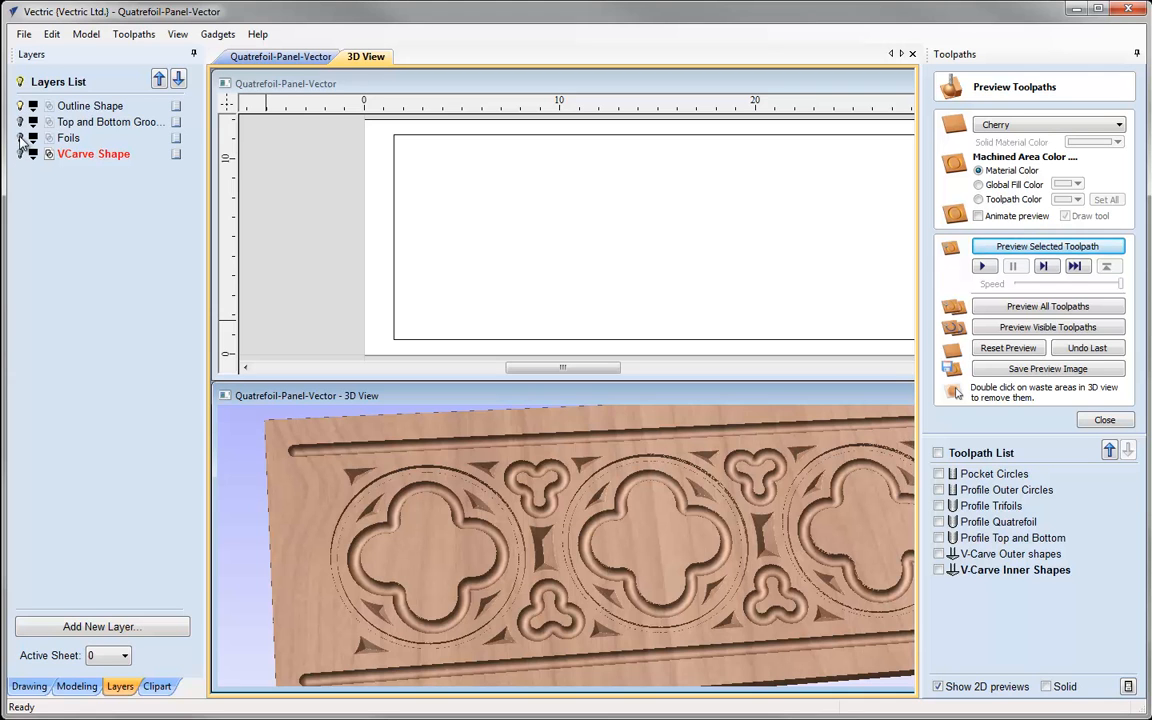
{"action": "left_click", "coordinate": [20, 138]}
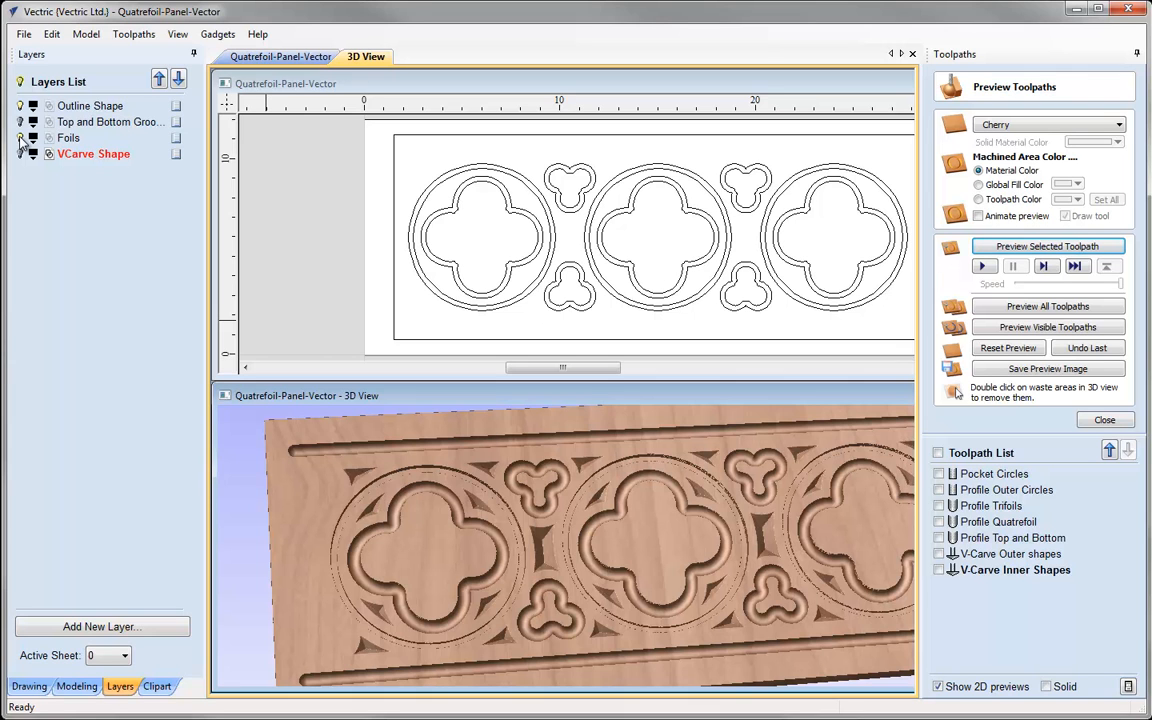
{"action": "left_click", "coordinate": [89, 109]}
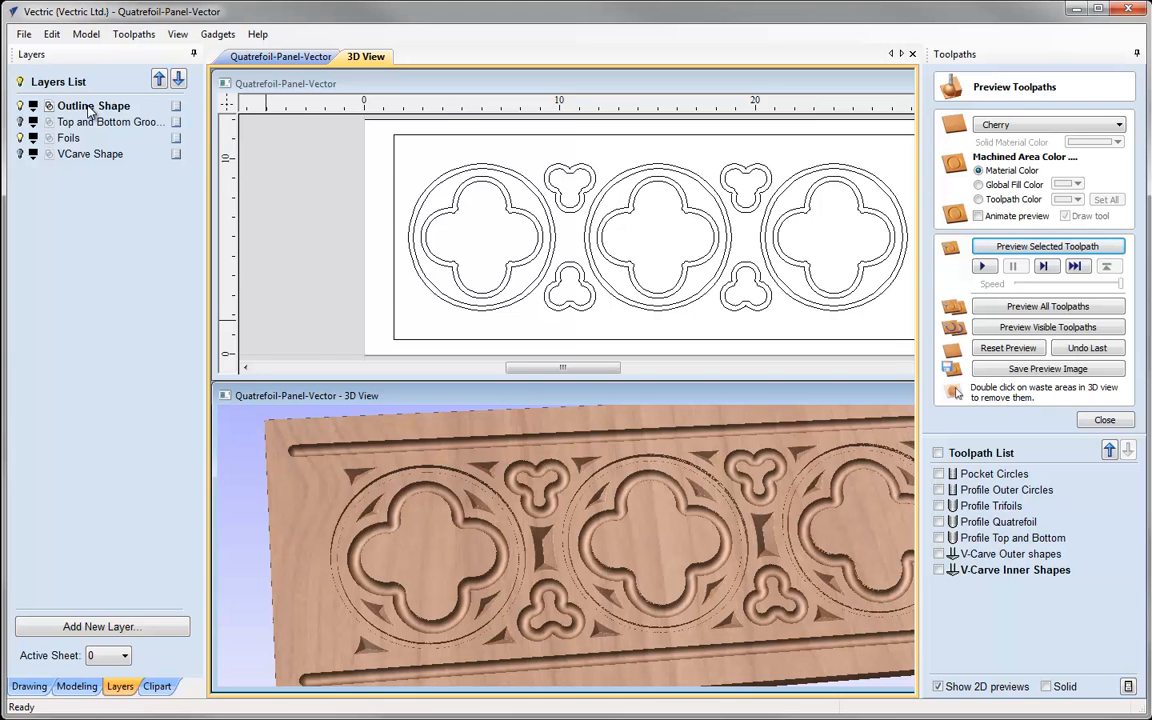
{"action": "key", "text": "F12"}
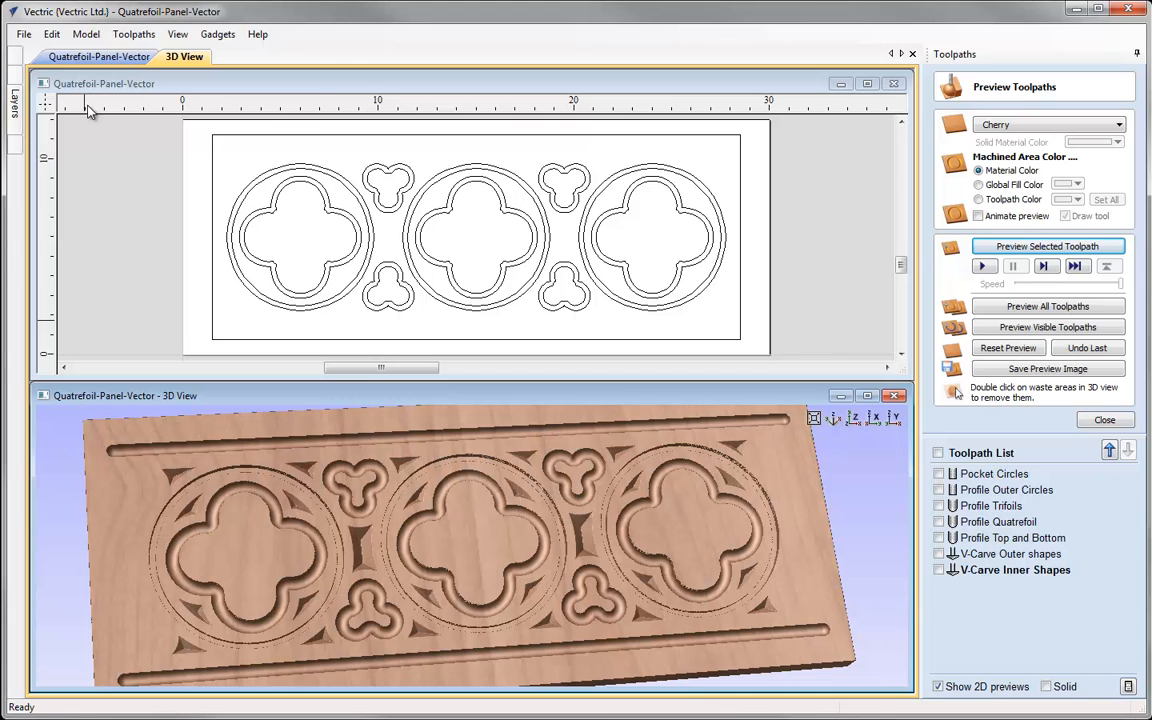
Select the outer panel rectangle together with the inner outlines of all three quatrefoils and four trefoils
{"action": "left_click", "coordinate": [318, 136]}
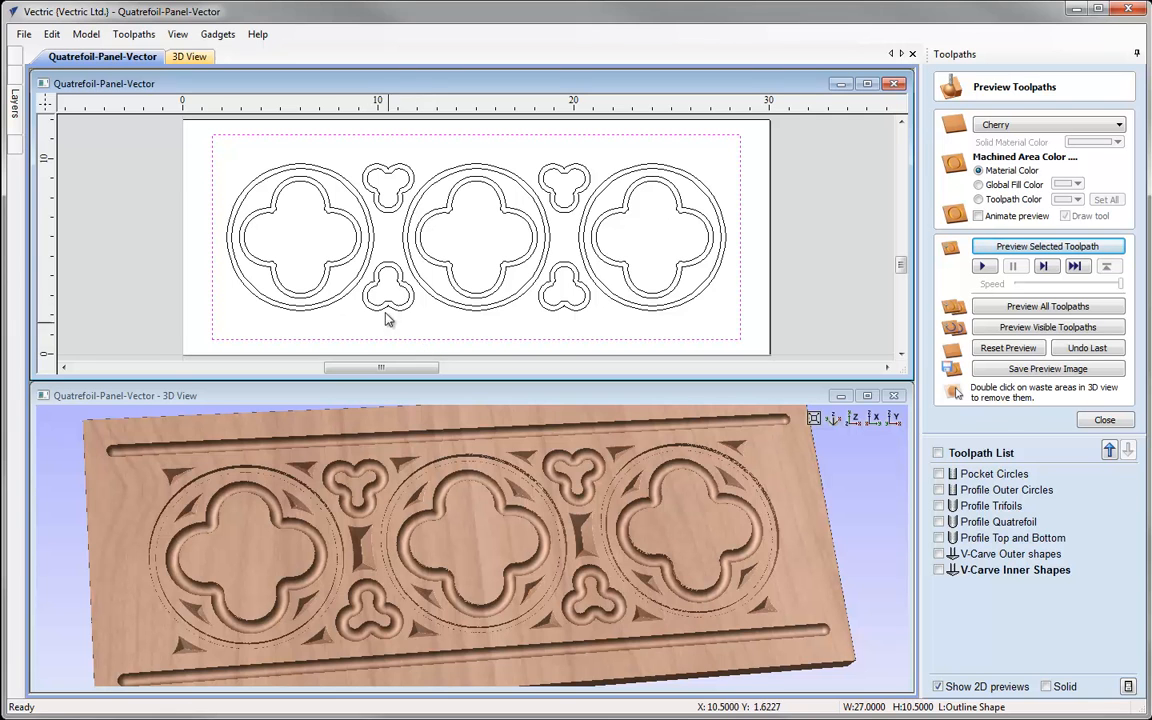
{"action": "left_click", "coordinate": [340, 262]}
{"action": "left_click", "coordinate": [375, 287], "text": "shift"}
{"action": "left_click", "coordinate": [381, 206], "text": "shift"}
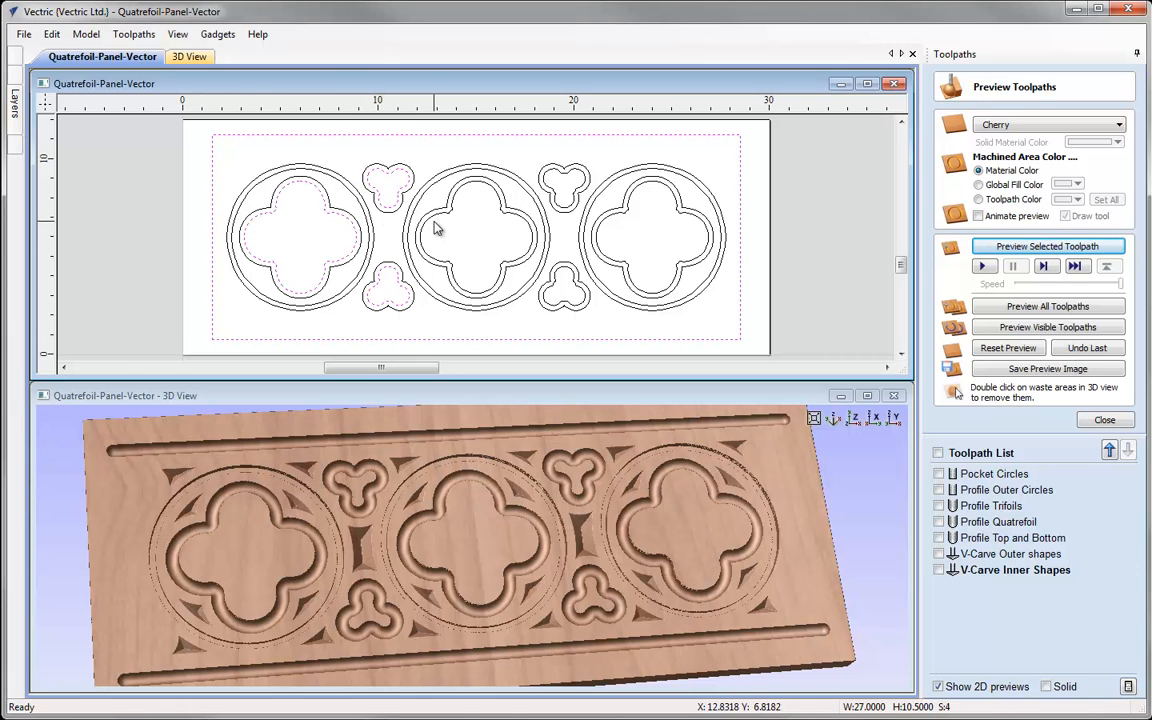
{"action": "left_click", "coordinate": [492, 260], "text": "shift"}
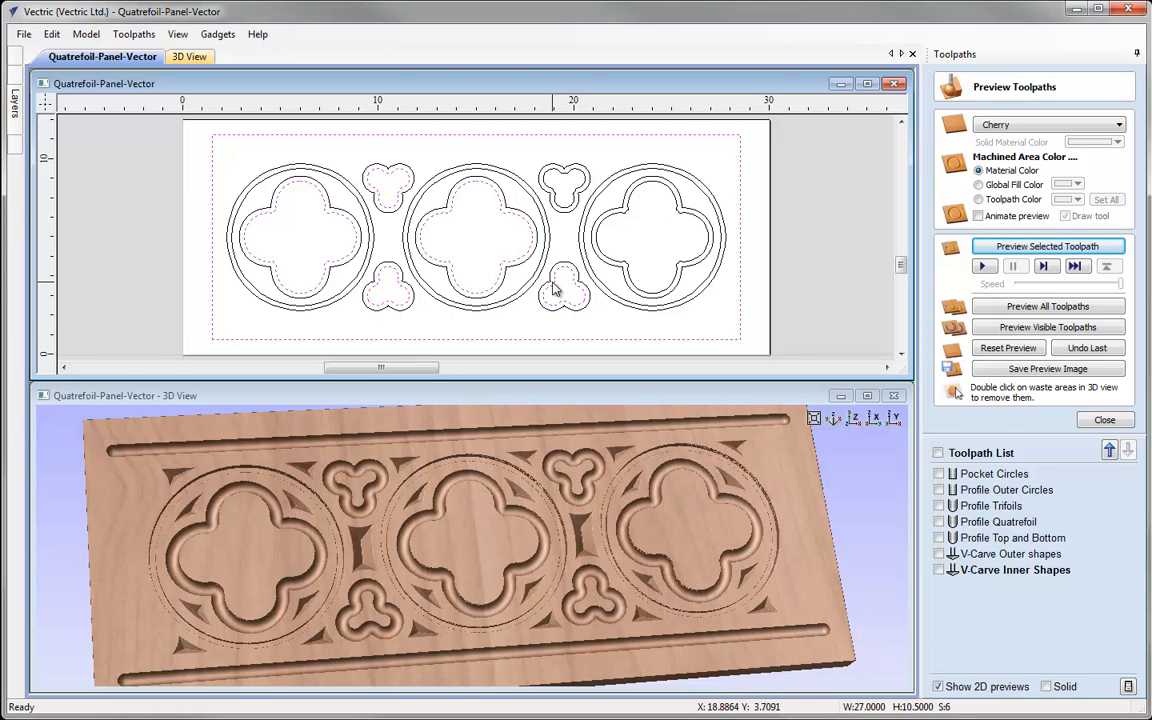
{"action": "left_click", "coordinate": [549, 200], "text": "shift"}
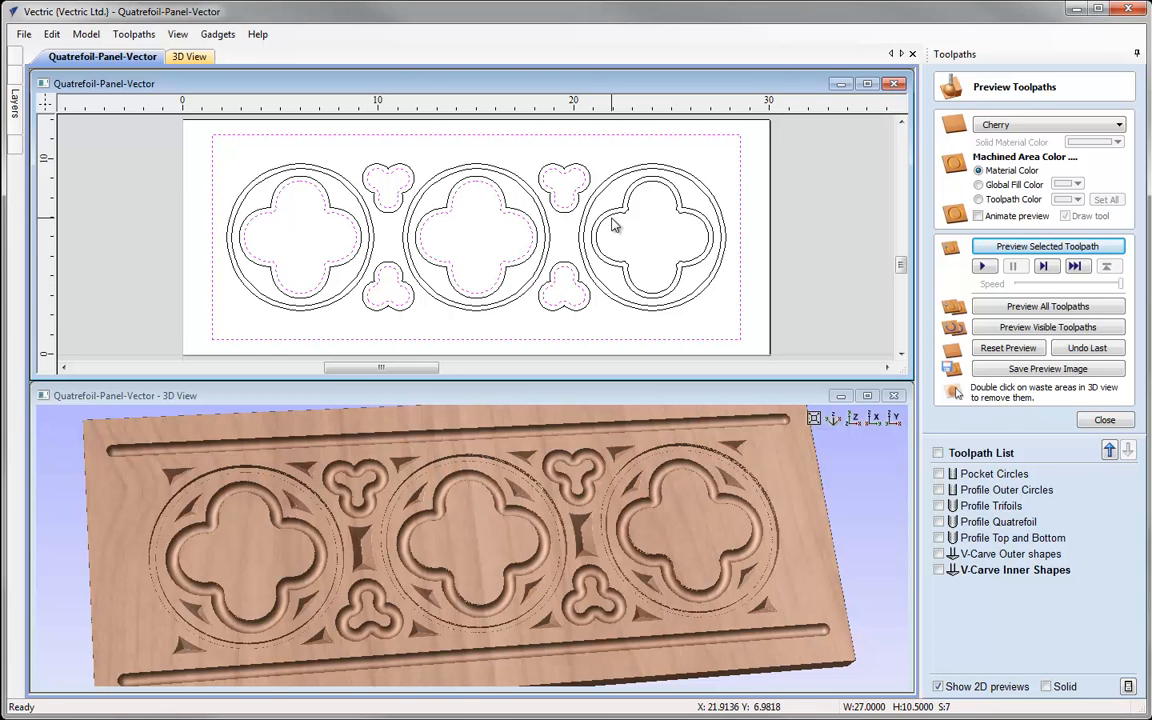
{"action": "left_click", "coordinate": [613, 224], "text": "shift"}
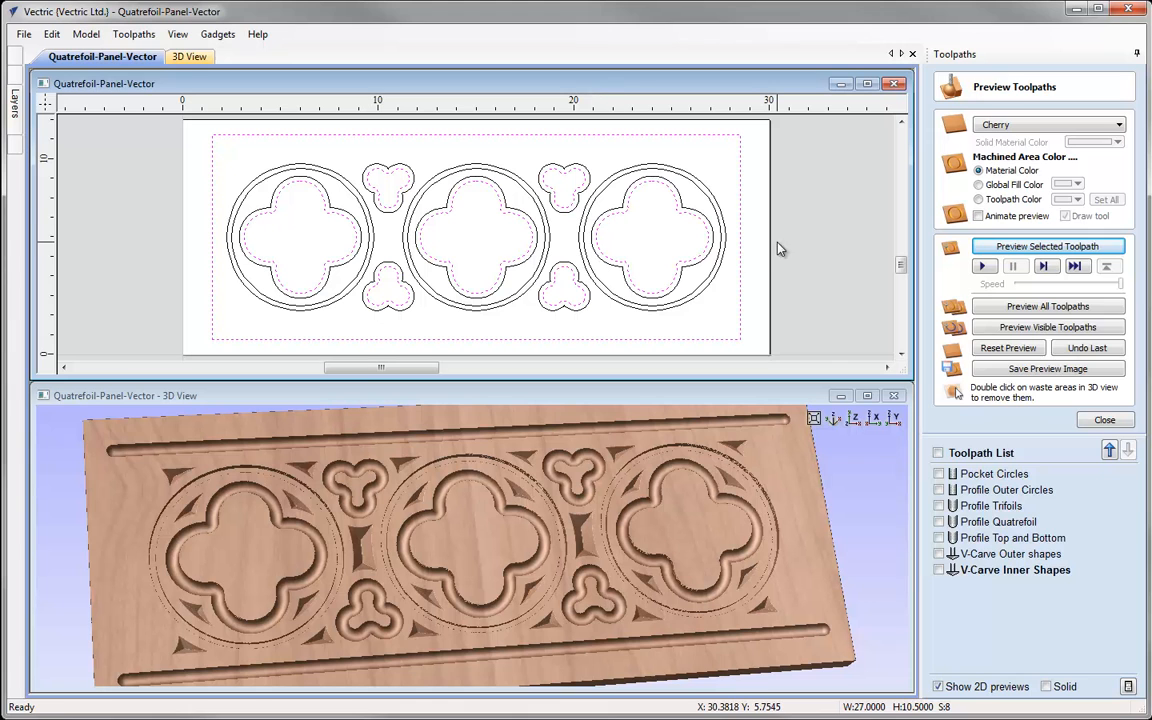
Start a 2D profile toolpath for the selected vectors with a cut depth of 1.0 inch
{"action": "left_click", "coordinate": [1104, 419]}
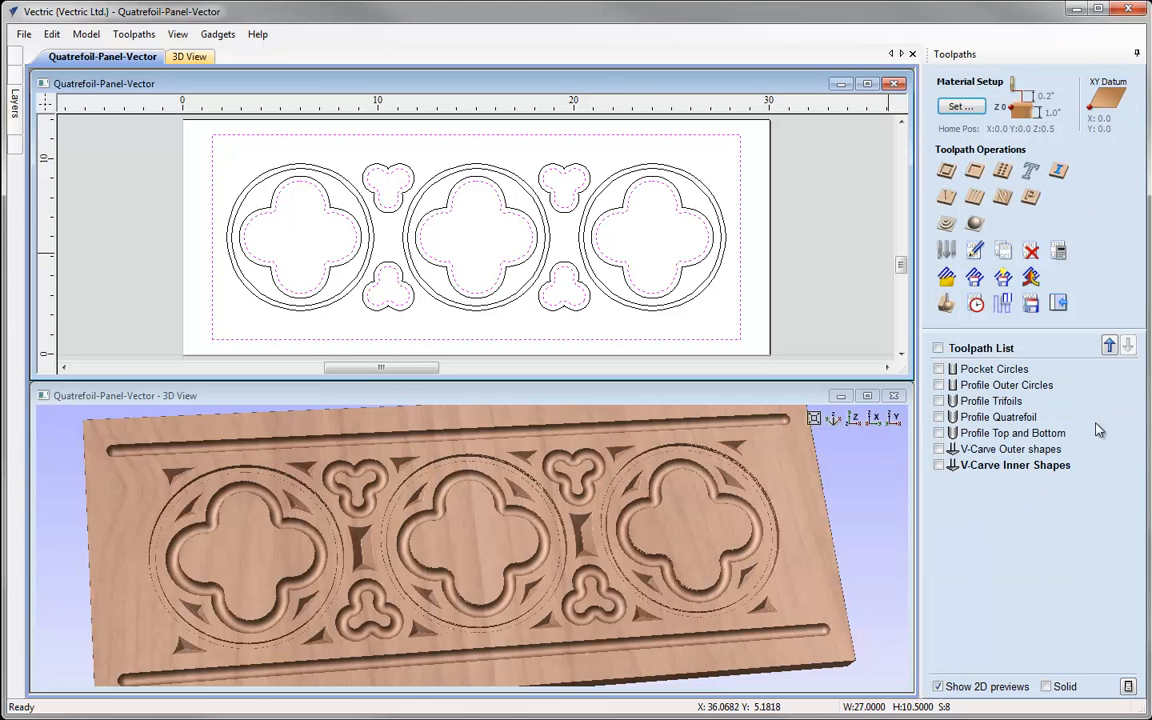
{"action": "left_click", "coordinate": [946, 173]}
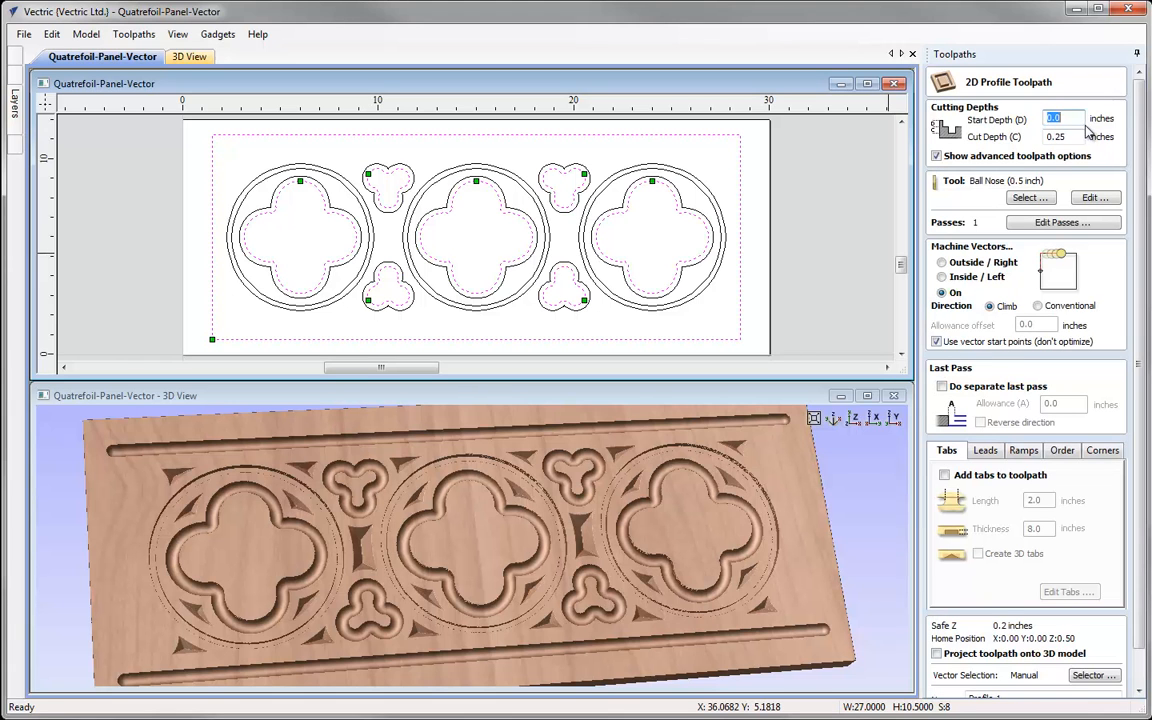
{"action": "key", "text": "Tab"}
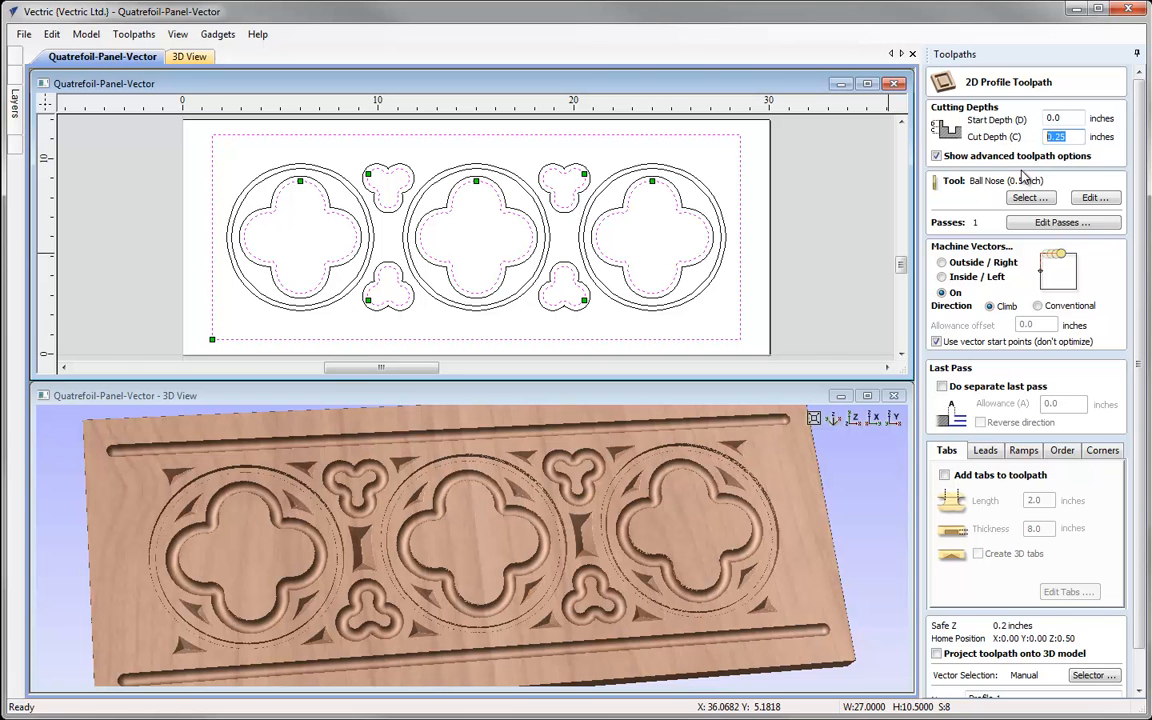
{"action": "type", "text": "2"}
{"action": "key", "text": "shift+Tab"}
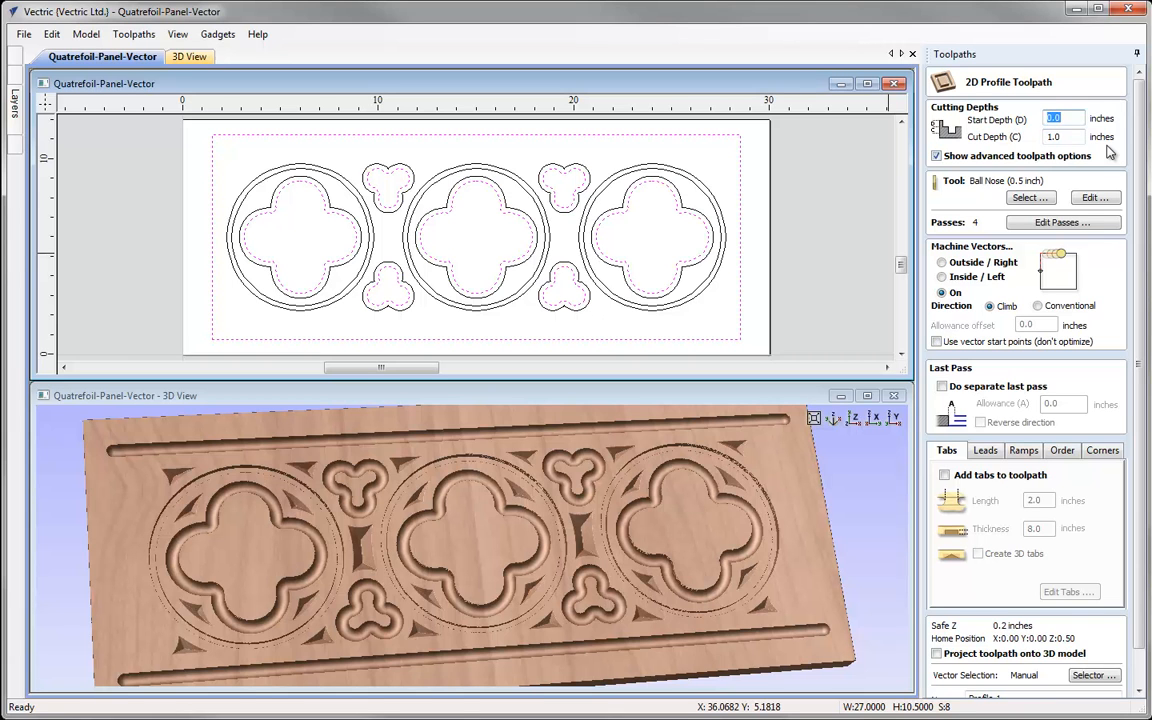
Choose the End Mill (0.25 inch) for the profile and adjust its pass depth for a cut in 4 passes
{"action": "left_click", "coordinate": [1025, 198]}
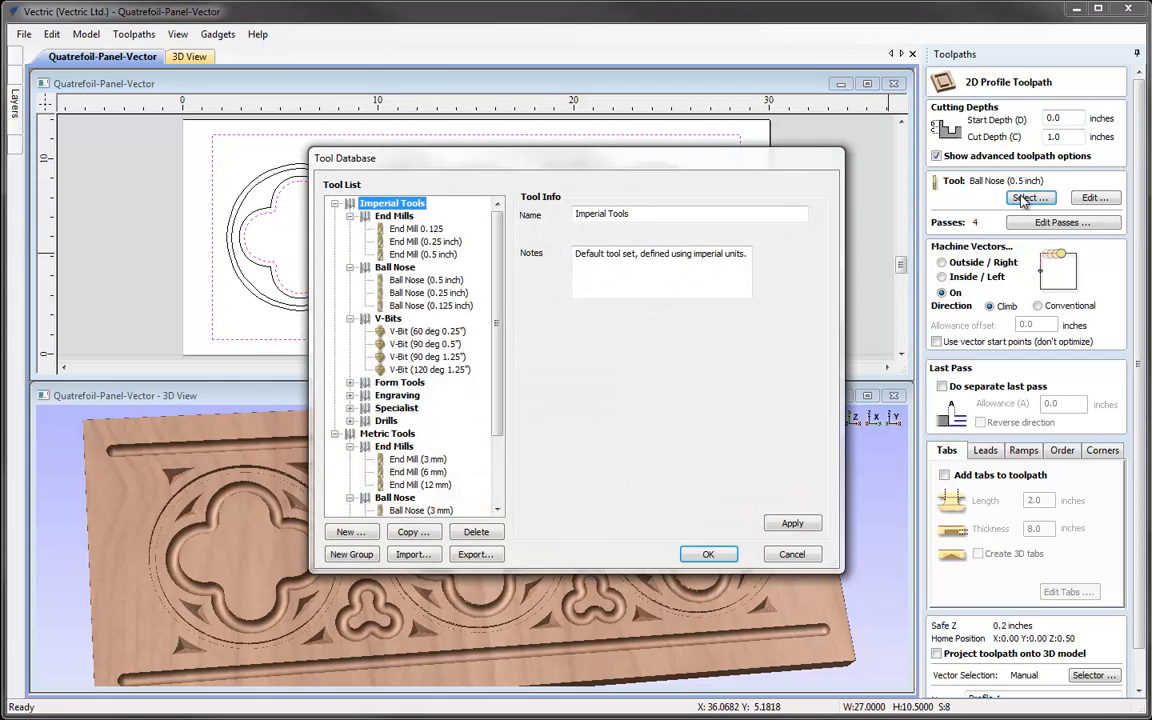
{"action": "left_click", "coordinate": [421, 242]}
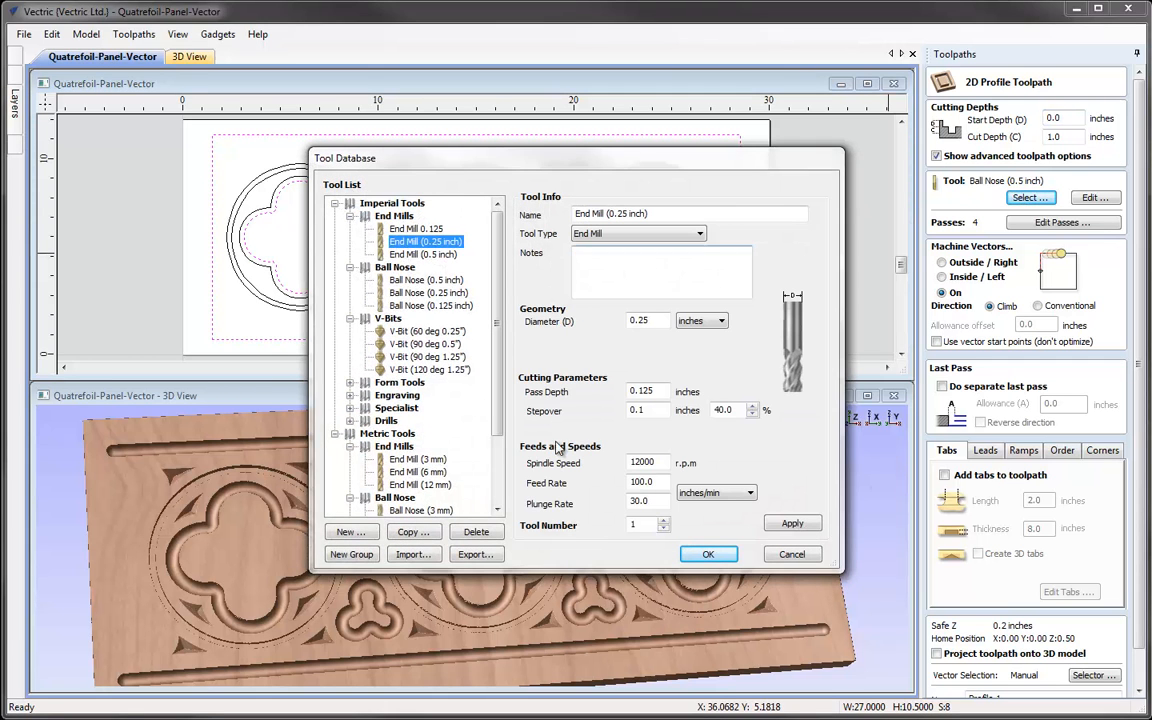
{"action": "left_click", "coordinate": [708, 555]}
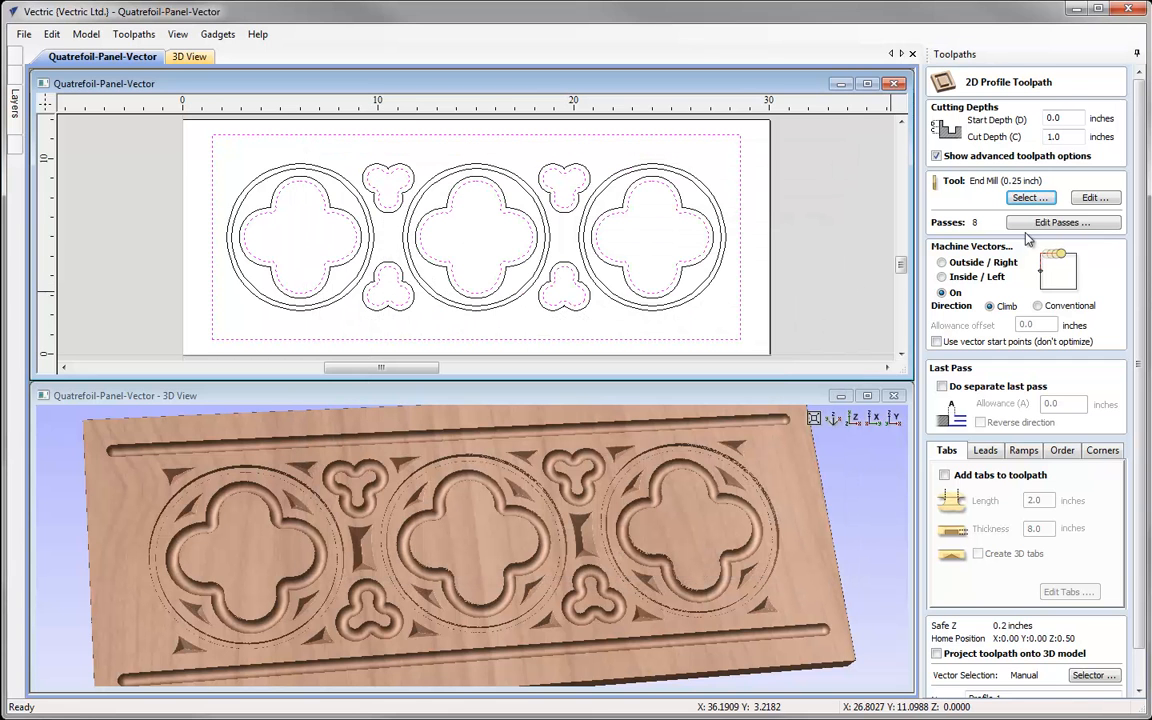
{"action": "left_click", "coordinate": [1095, 197]}
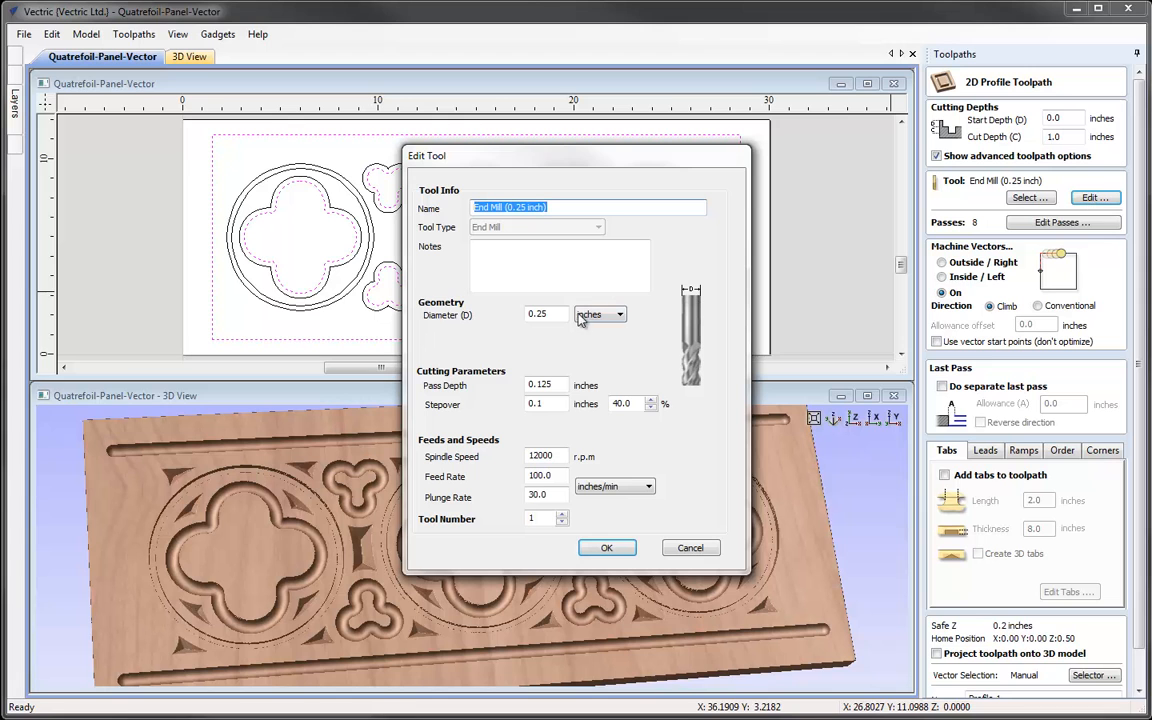
{"action": "left_click_drag", "start_coordinate": [564, 385], "coordinate": [501, 384]}
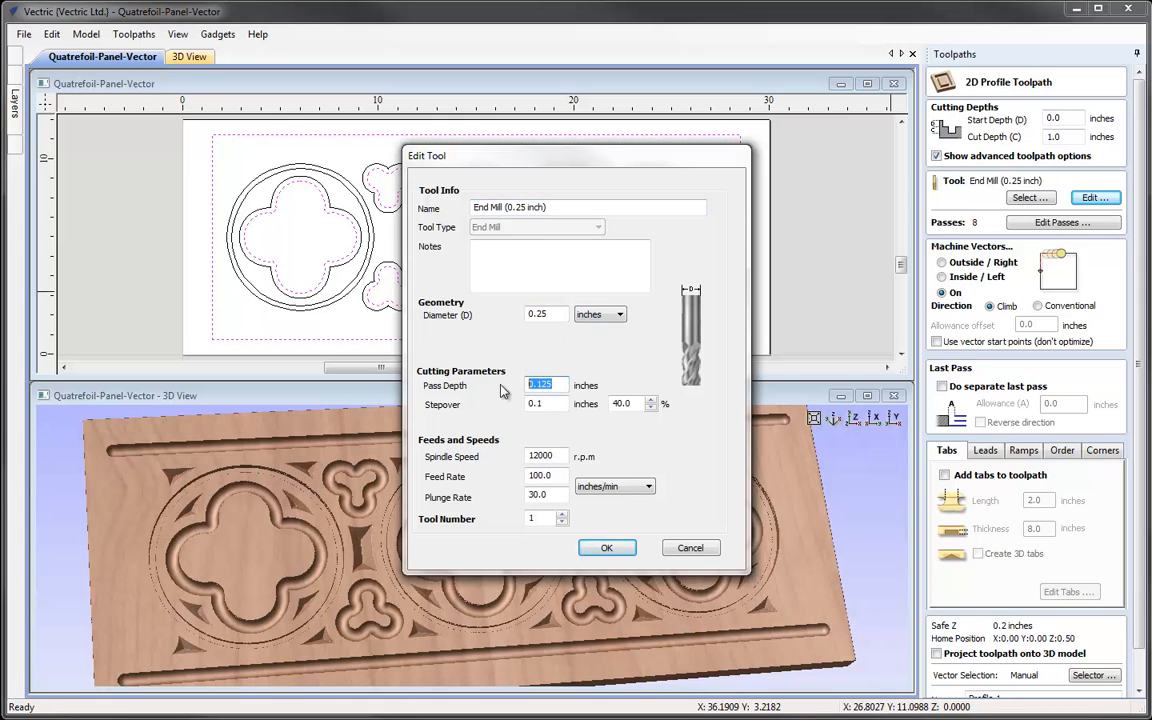
{"action": "type", "text": "0"}
{"action": "left_click", "coordinate": [600, 550]}
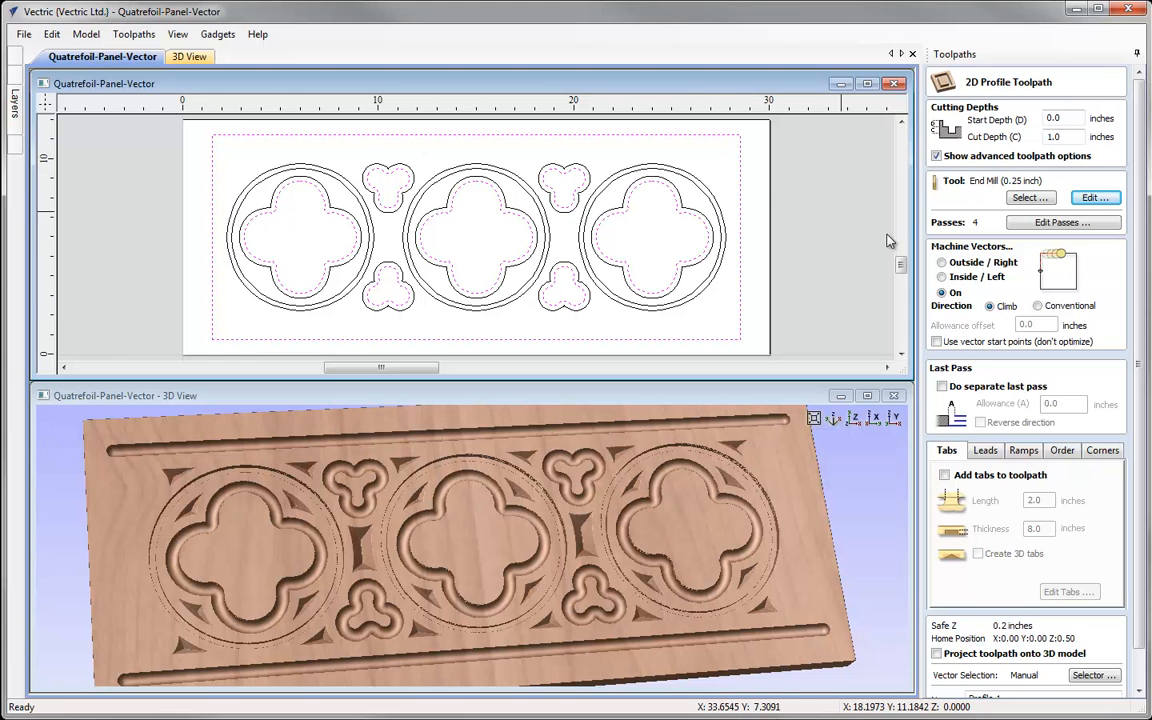
Machine outside the vectors and add circular leads with 1 inch radius, 0.5 inch lead length and 0.25 inch overcut distance
{"action": "left_click", "coordinate": [957, 264]}
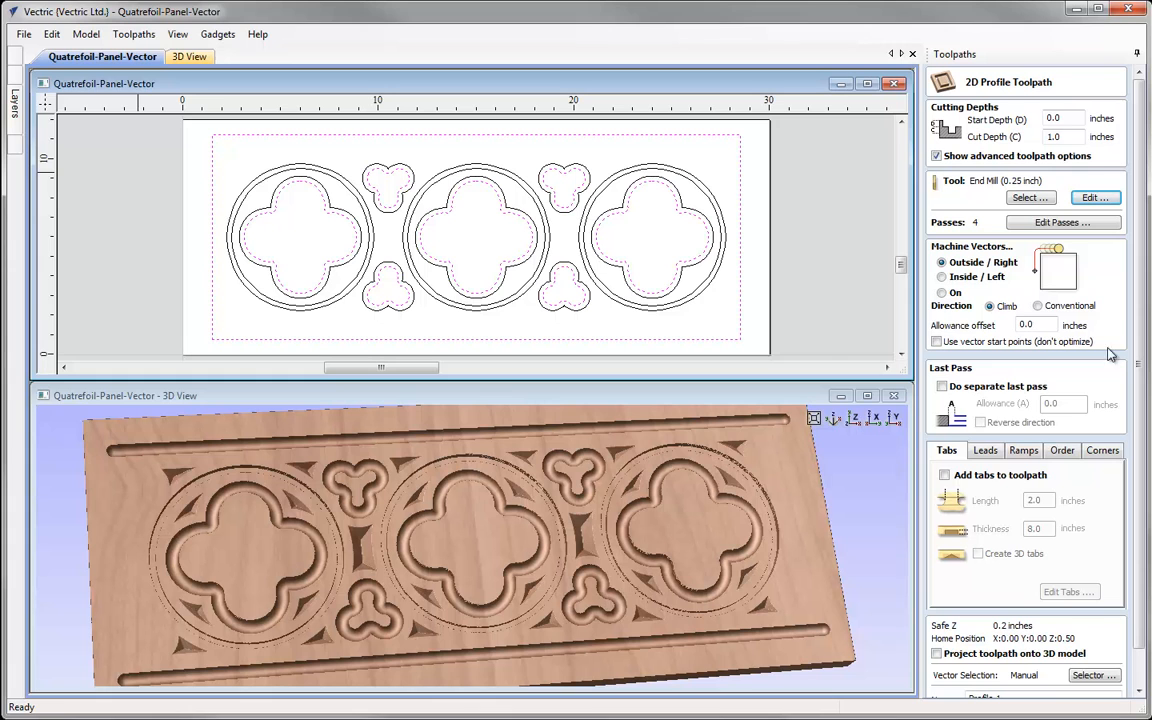
{"action": "left_click", "coordinate": [990, 453]}
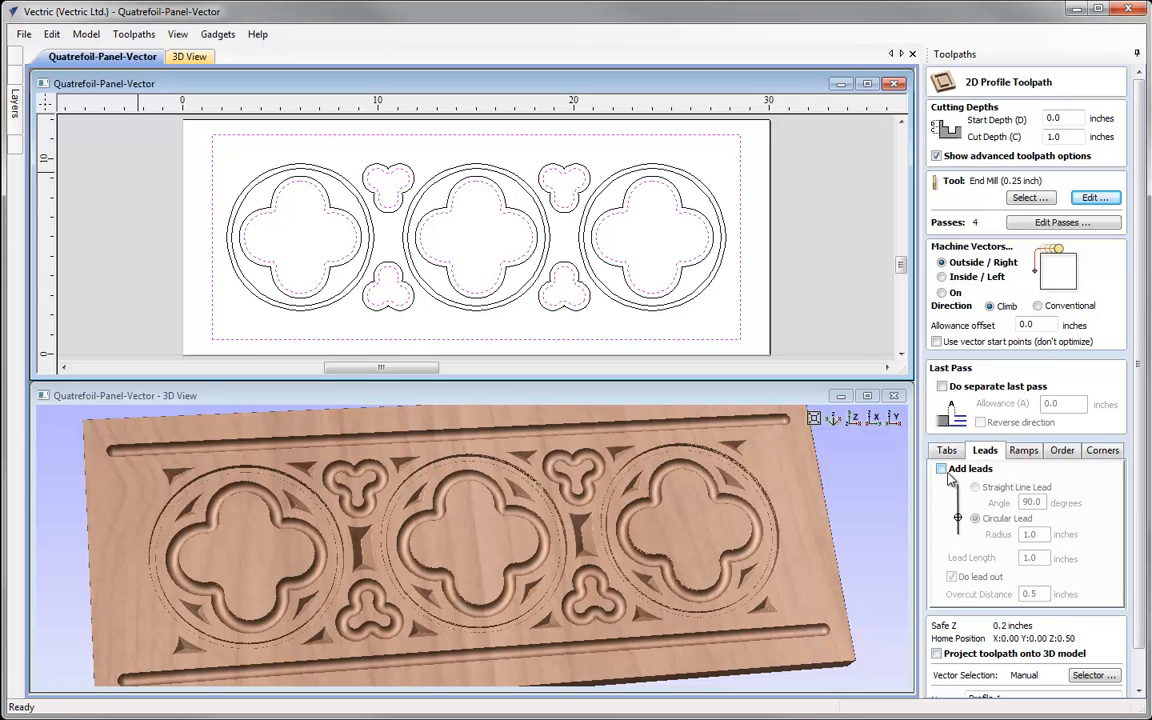
{"action": "left_click", "coordinate": [941, 469]}
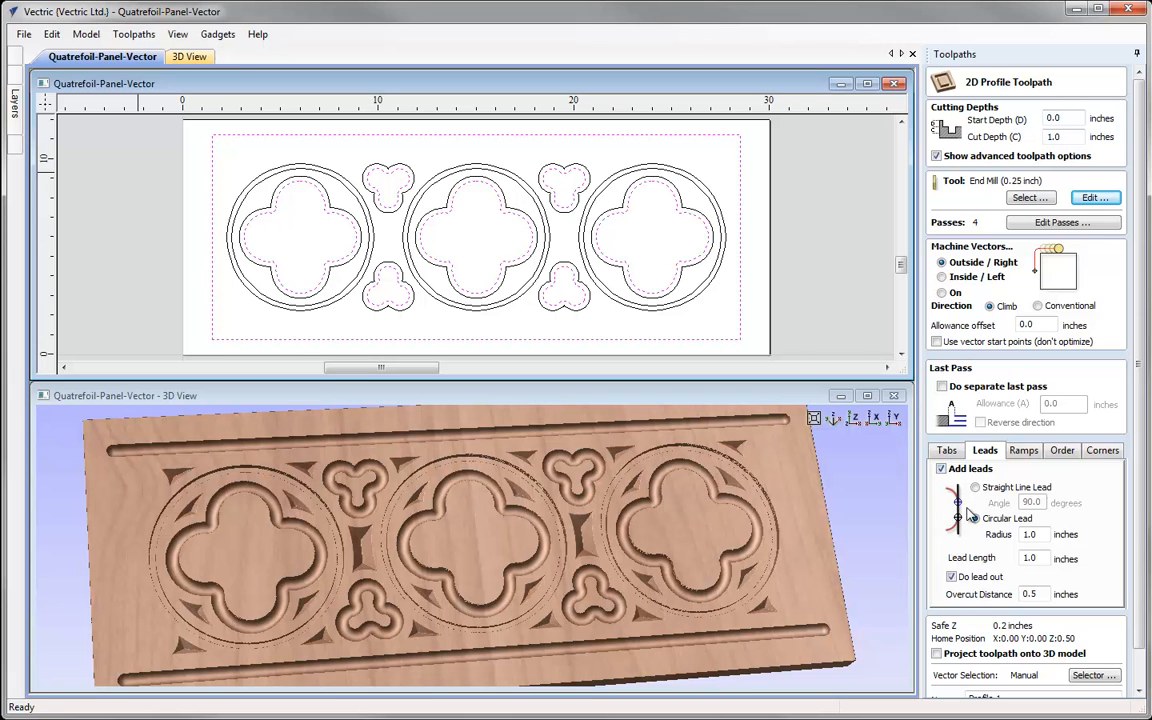
{"action": "double_click", "coordinate": [1046, 535]}
{"action": "type", "text": "1"}
{"action": "key", "text": "Tab"}
{"action": "type", "text": "0.5"}
{"action": "left_click_drag", "start_coordinate": [1046, 594], "coordinate": [1010, 595]}
{"action": "type", "text": "0.25"}
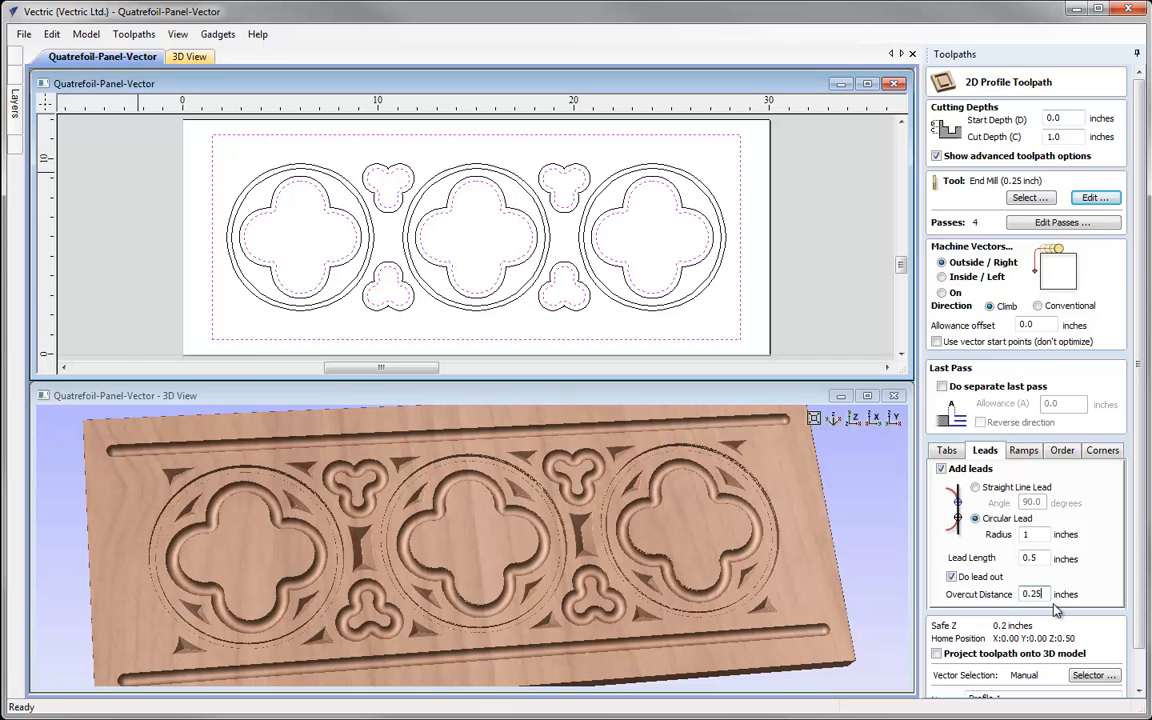
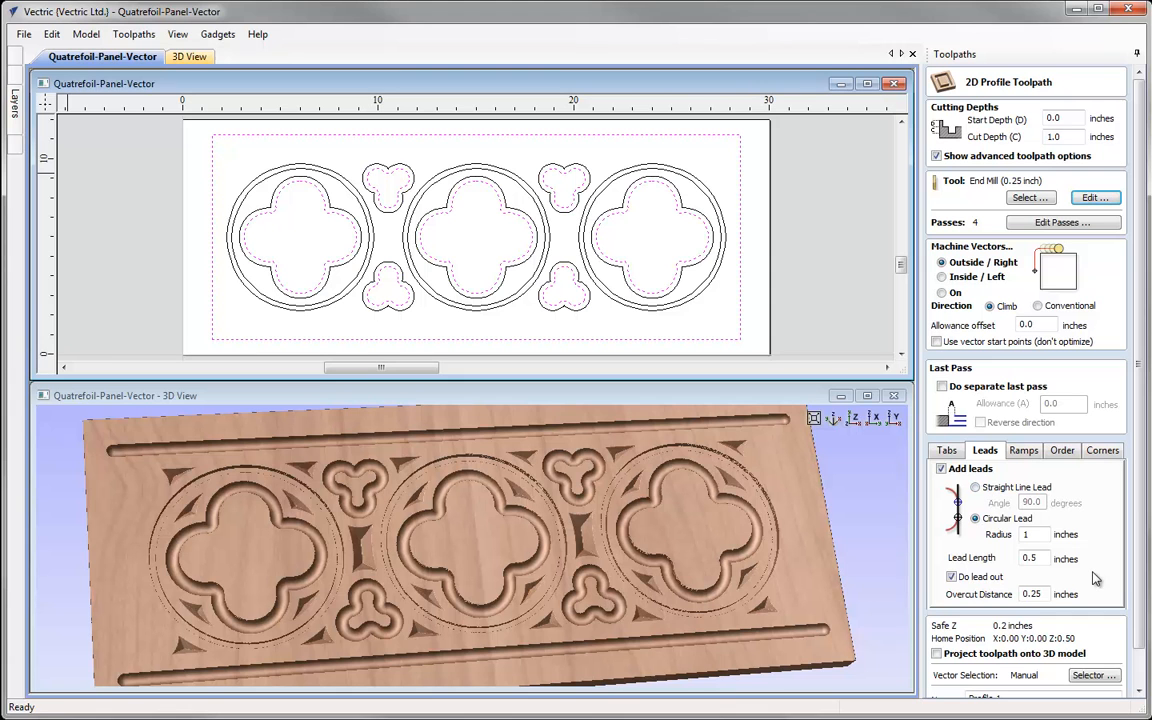
Name the toolpath Profile Outside and calculate it, accepting the notice about clipped leads
{"action": "scroll", "coordinate": [1027, 610], "scroll_direction": "down", "scroll_amount": 1}
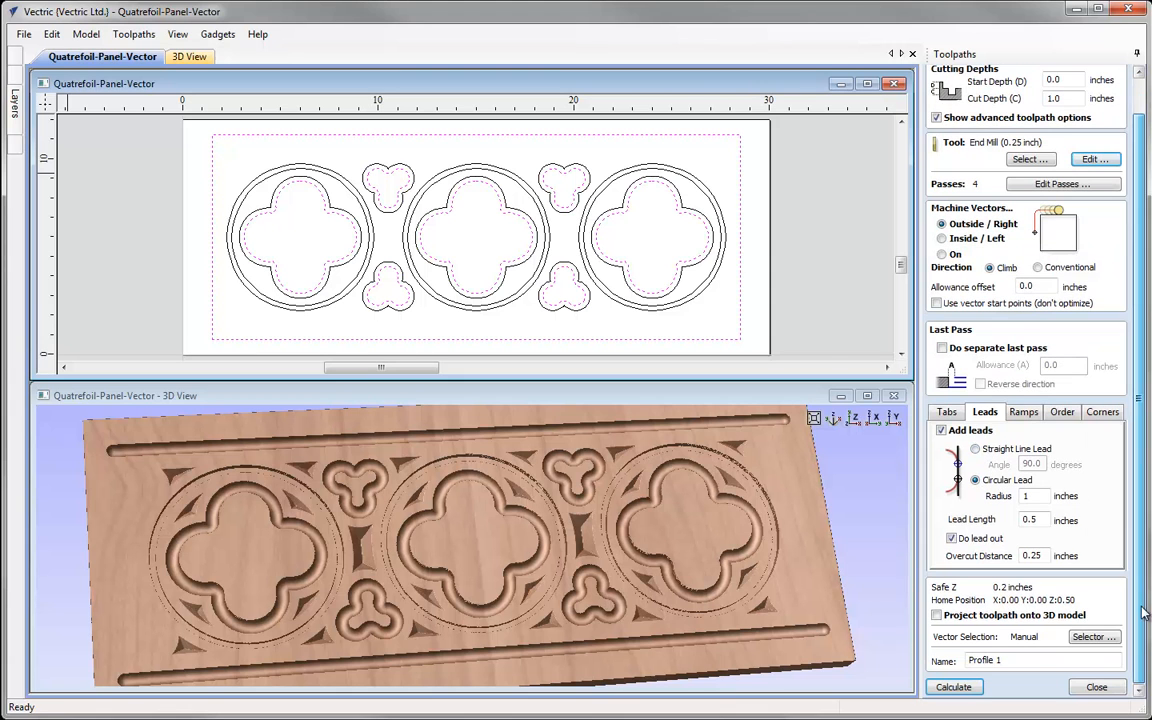
{"action": "left_click", "coordinate": [1028, 660]}
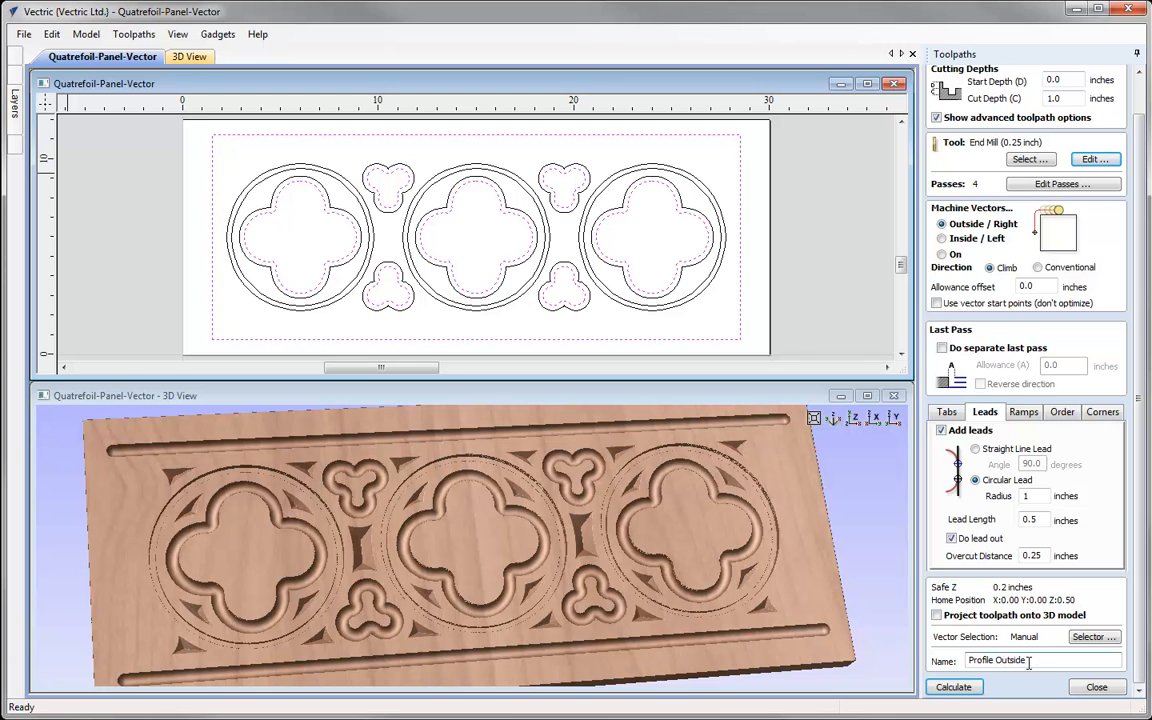
{"action": "left_click", "coordinate": [955, 687]}
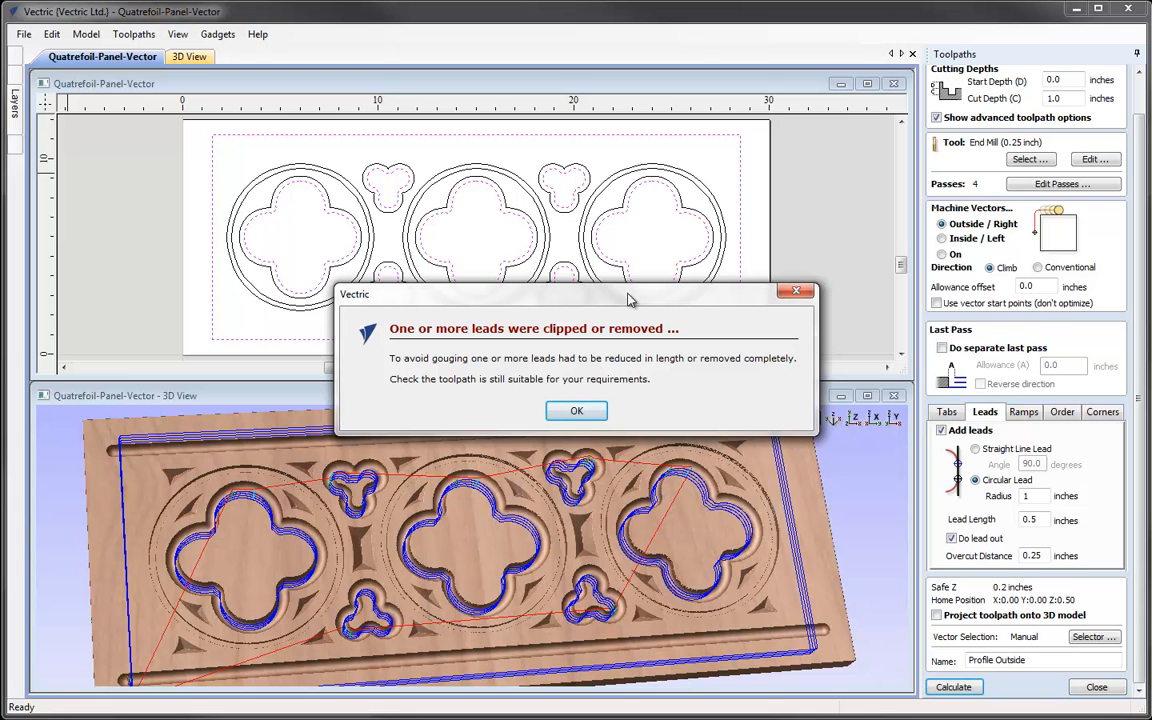
{"action": "left_click", "coordinate": [577, 410]}
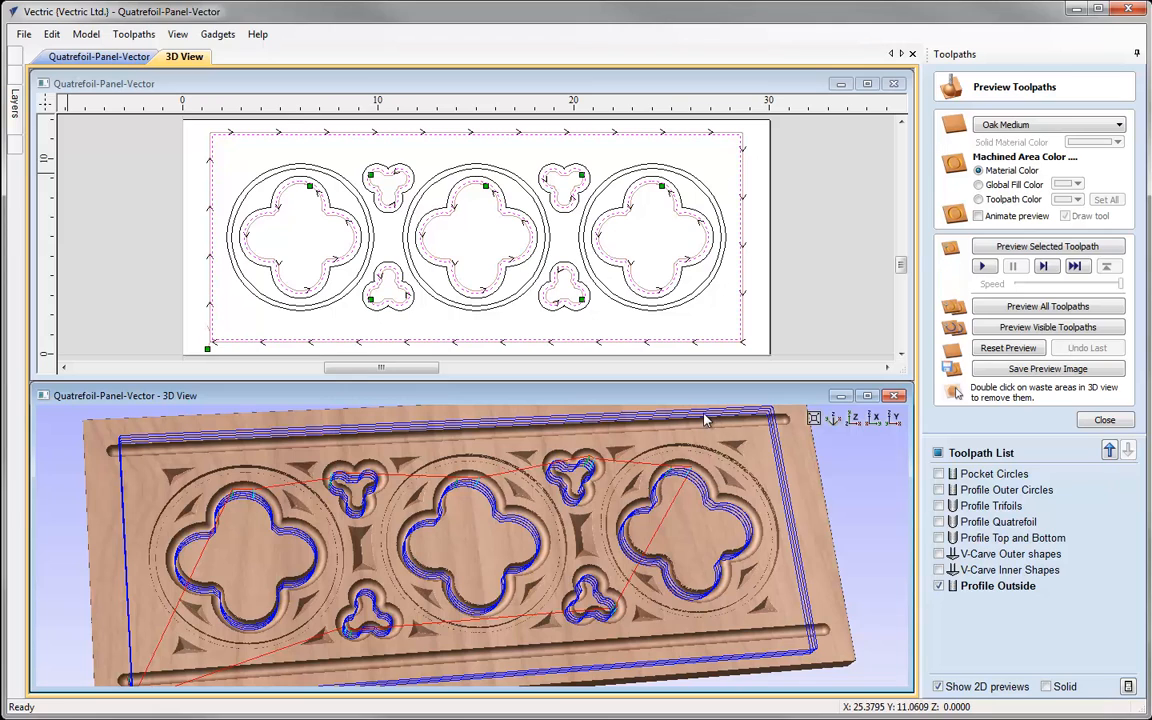
Examine the calculated Profile Outside passes and leads around the panel in a maximized 3D view
{"action": "left_click_drag", "start_coordinate": [337, 630], "coordinate": [664, 580]}
{"action": "left_click_drag", "start_coordinate": [386, 566], "coordinate": [393, 597]}
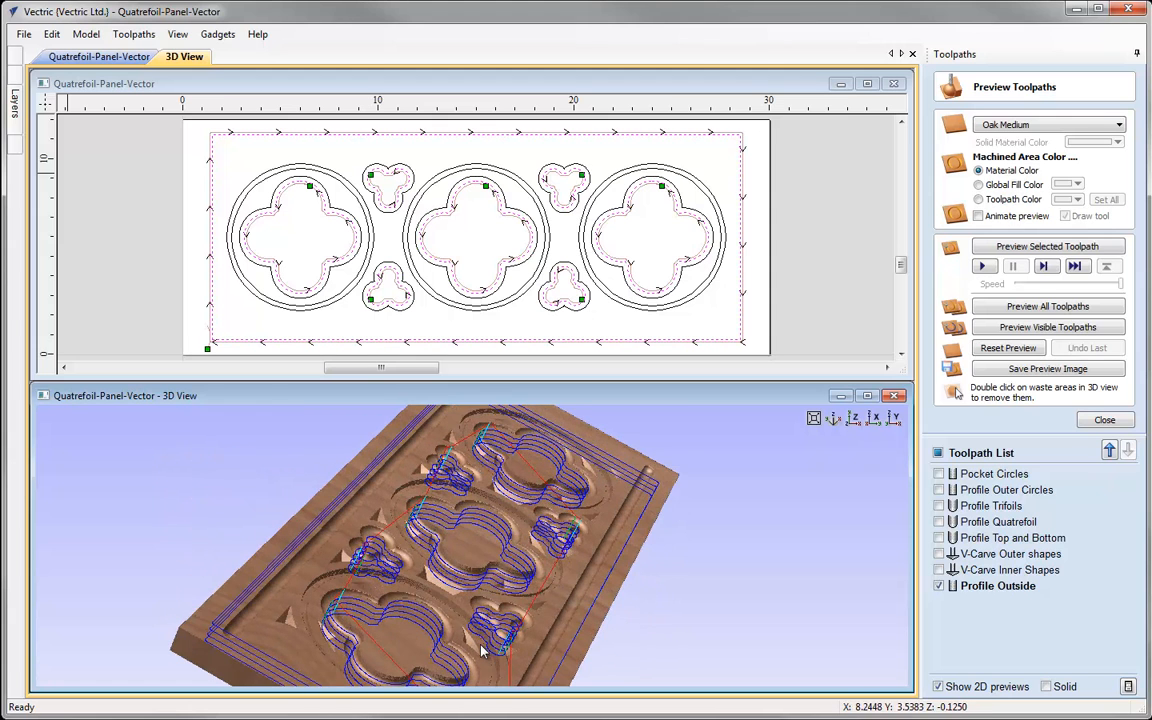
{"action": "left_click_drag", "start_coordinate": [485, 651], "coordinate": [507, 619]}
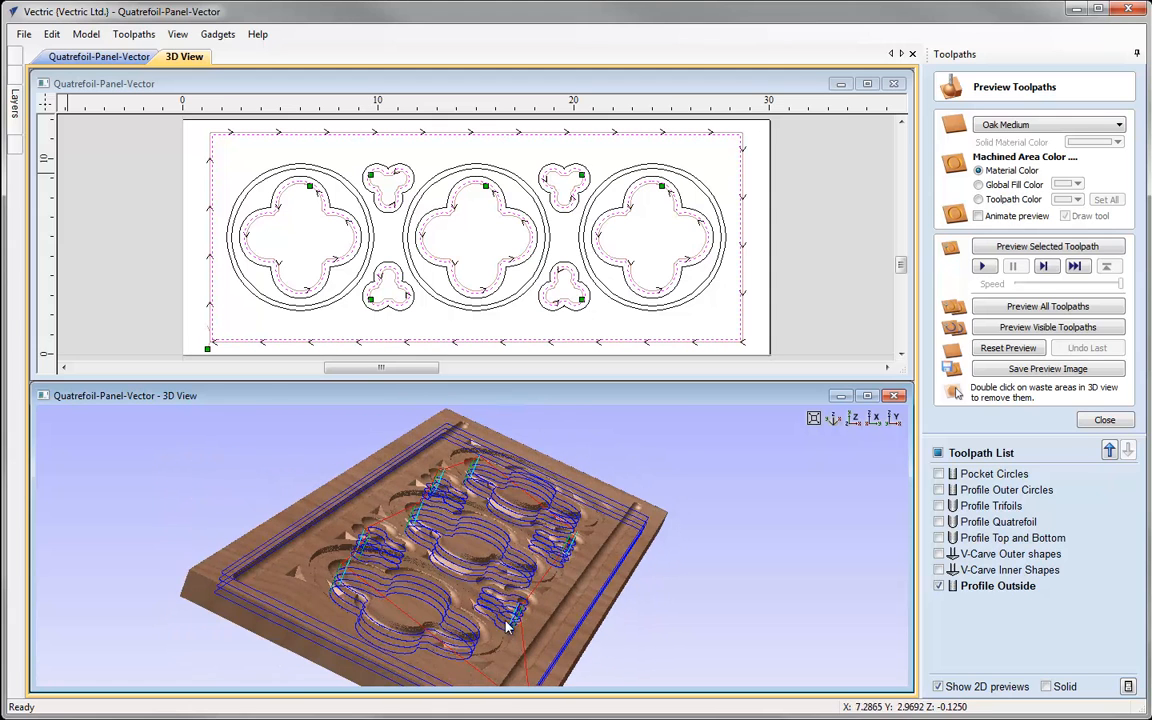
{"action": "left_click", "coordinate": [867, 396]}
{"action": "scroll", "coordinate": [537, 607], "scroll_direction": "up", "scroll_amount": 4}
{"action": "left_click_drag", "start_coordinate": [537, 607], "coordinate": [316, 594]}
{"action": "left_click_drag", "start_coordinate": [256, 557], "coordinate": [160, 531]}
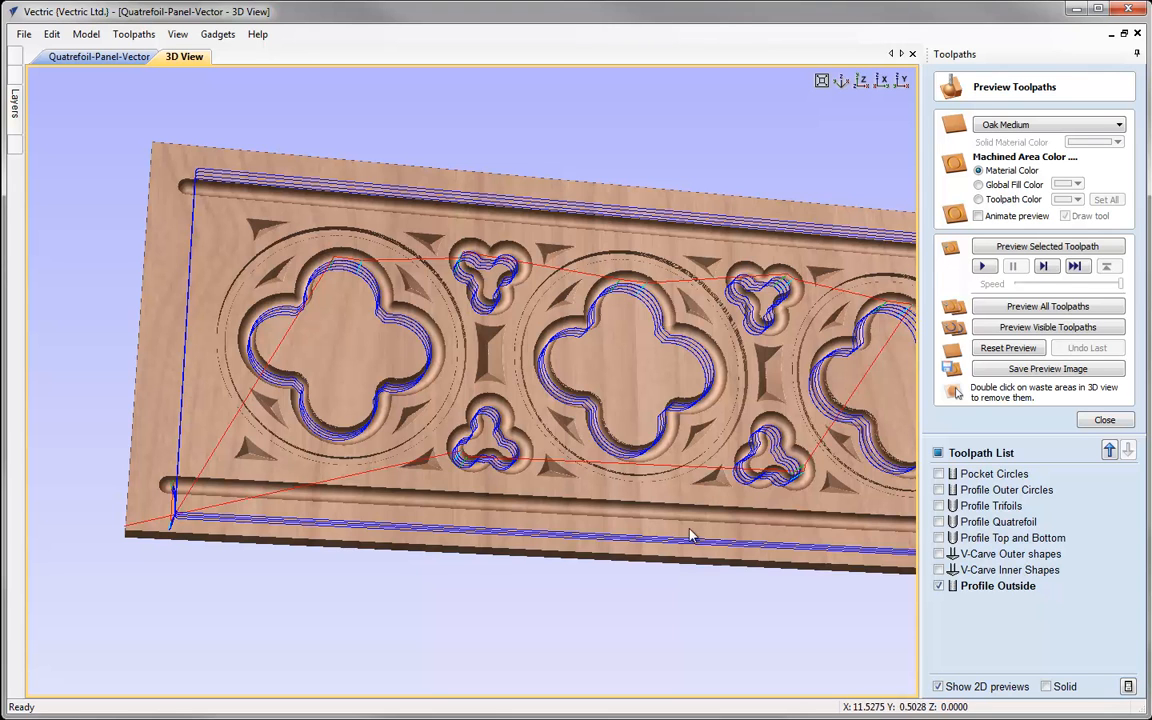
Return to the 2D drawing of the panel and hide the Profile Outside toolpath
{"action": "left_click_drag", "start_coordinate": [784, 521], "coordinate": [170, 90]}
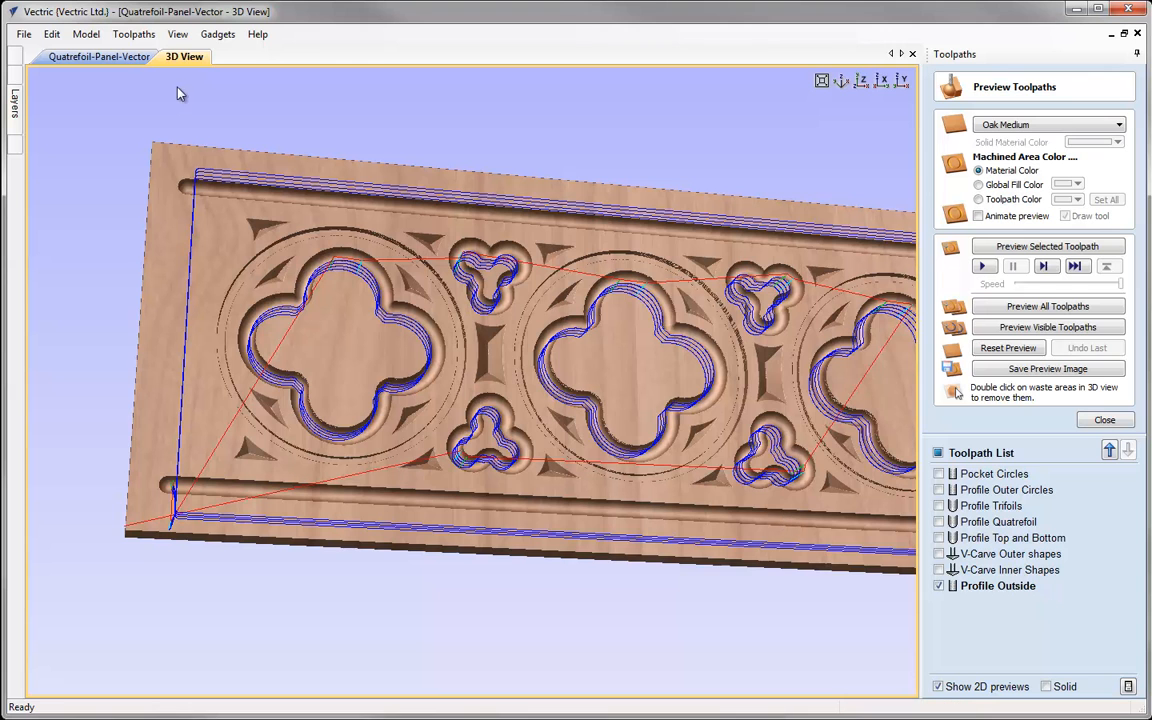
{"action": "left_click", "coordinate": [114, 58]}
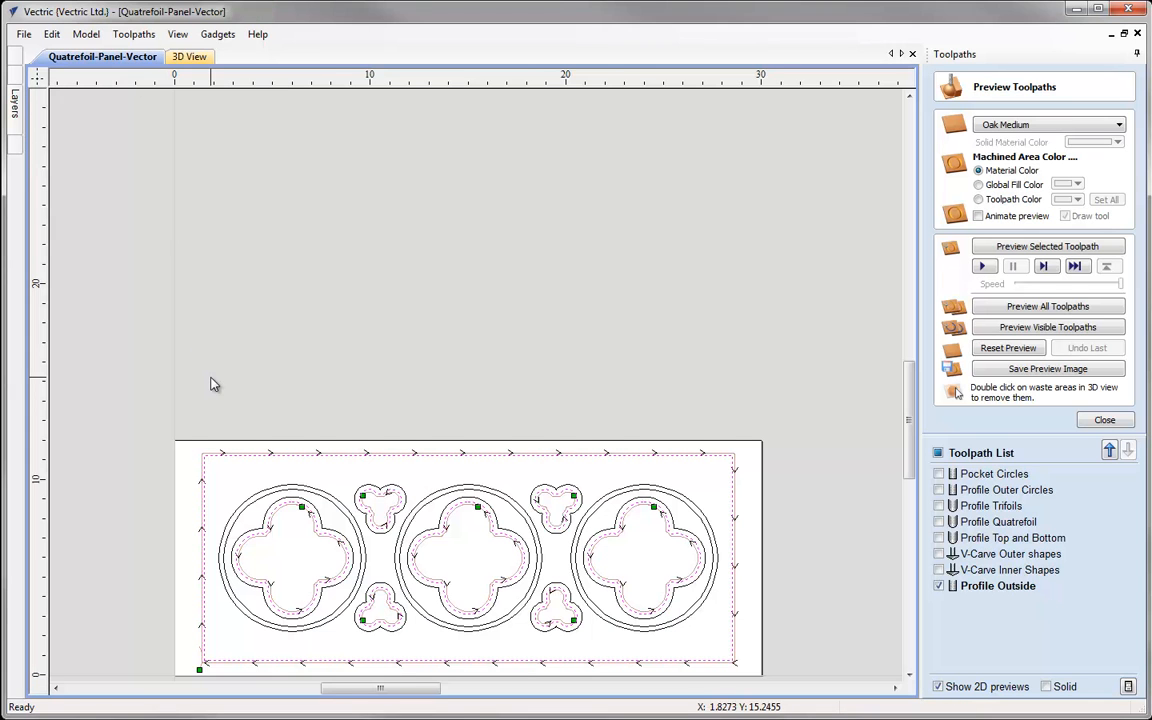
{"action": "key", "text": "F6"}
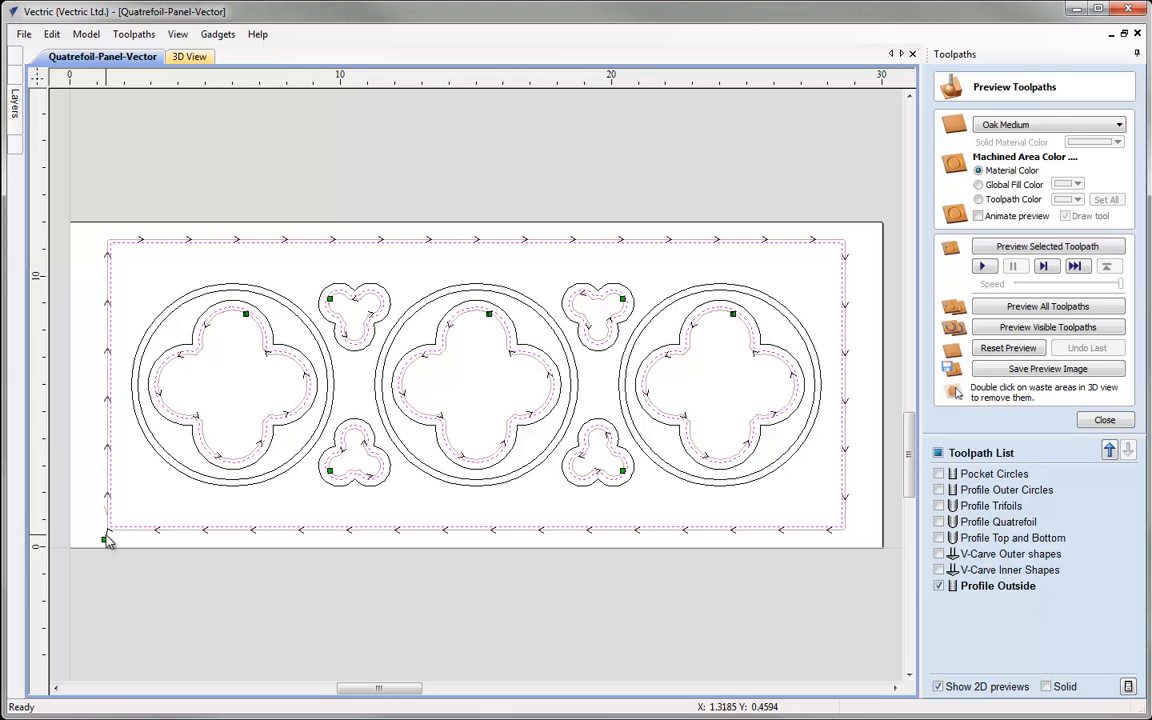
{"action": "left_click", "coordinate": [938, 587]}
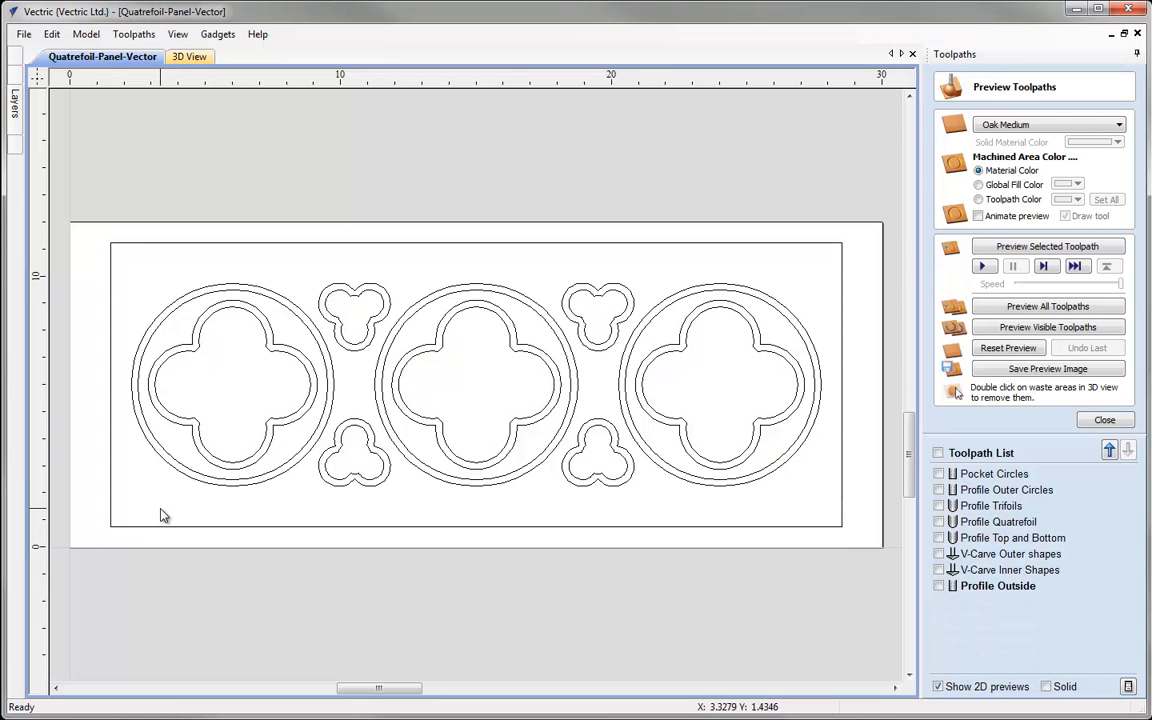
Insert a node at the midpoint of the outer rectangle's left edge and make it the vector's start point
{"action": "left_click", "coordinate": [116, 531]}
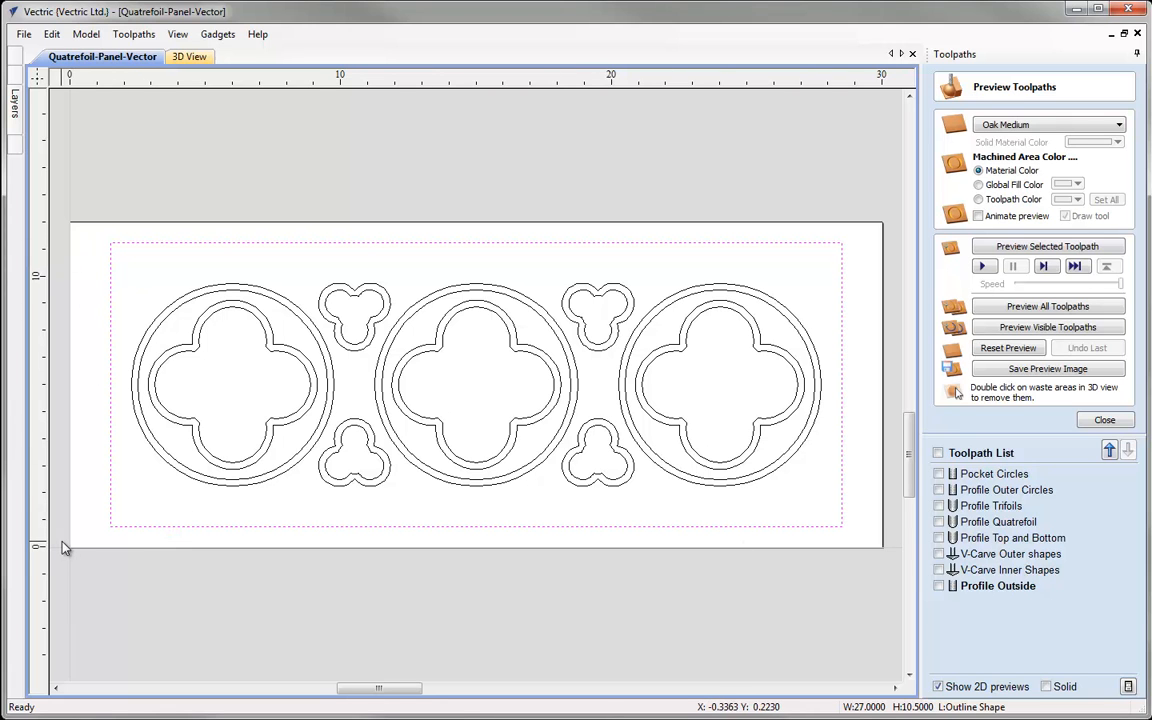
{"action": "key", "text": "n"}
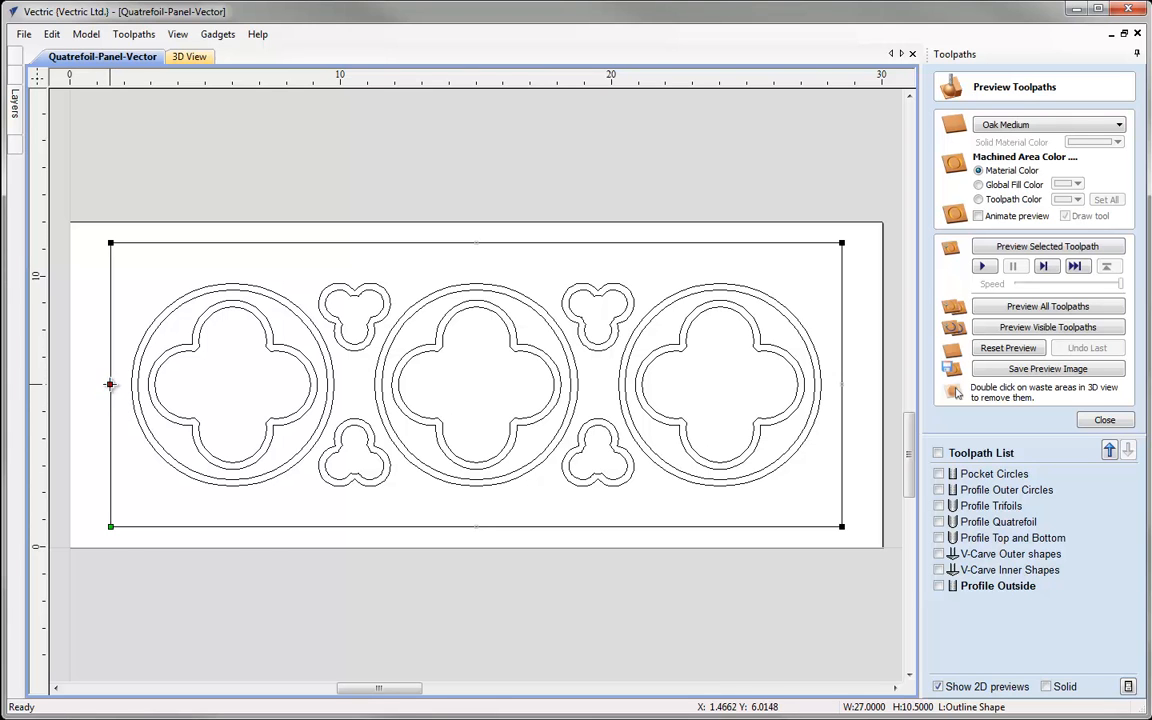
{"action": "right_click", "coordinate": [110, 384]}
{"action": "left_click", "coordinate": [167, 432]}
{"action": "right_click", "coordinate": [111, 385]}
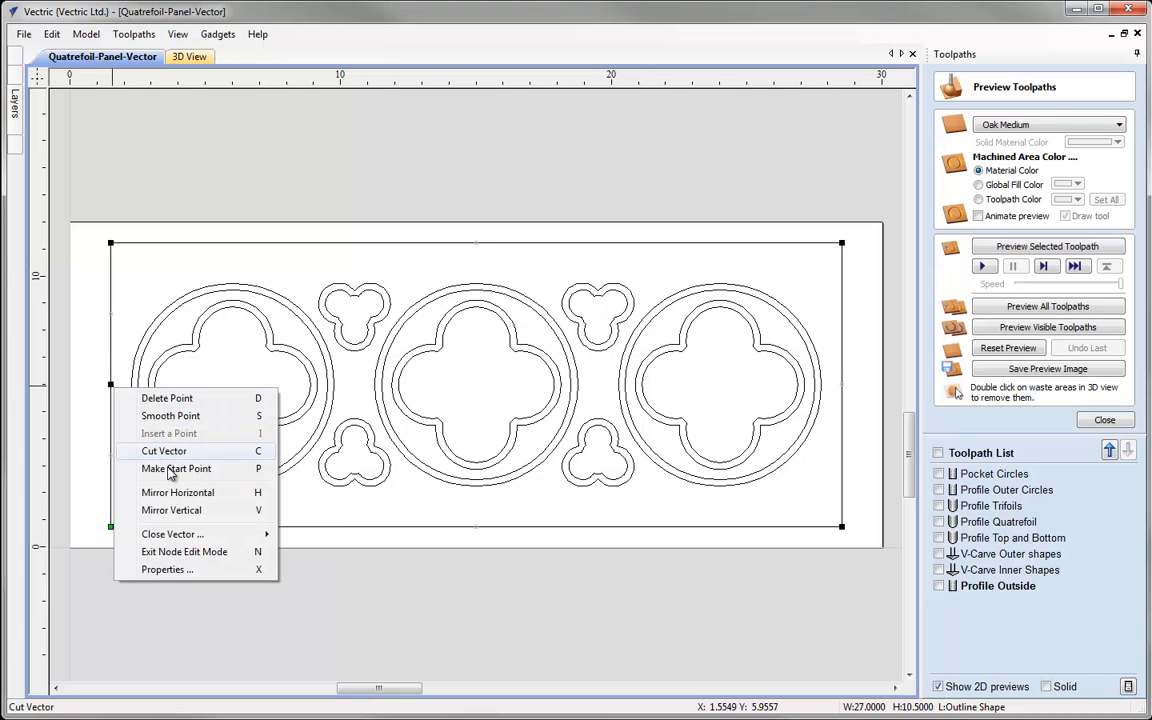
{"action": "left_click", "coordinate": [260, 477]}
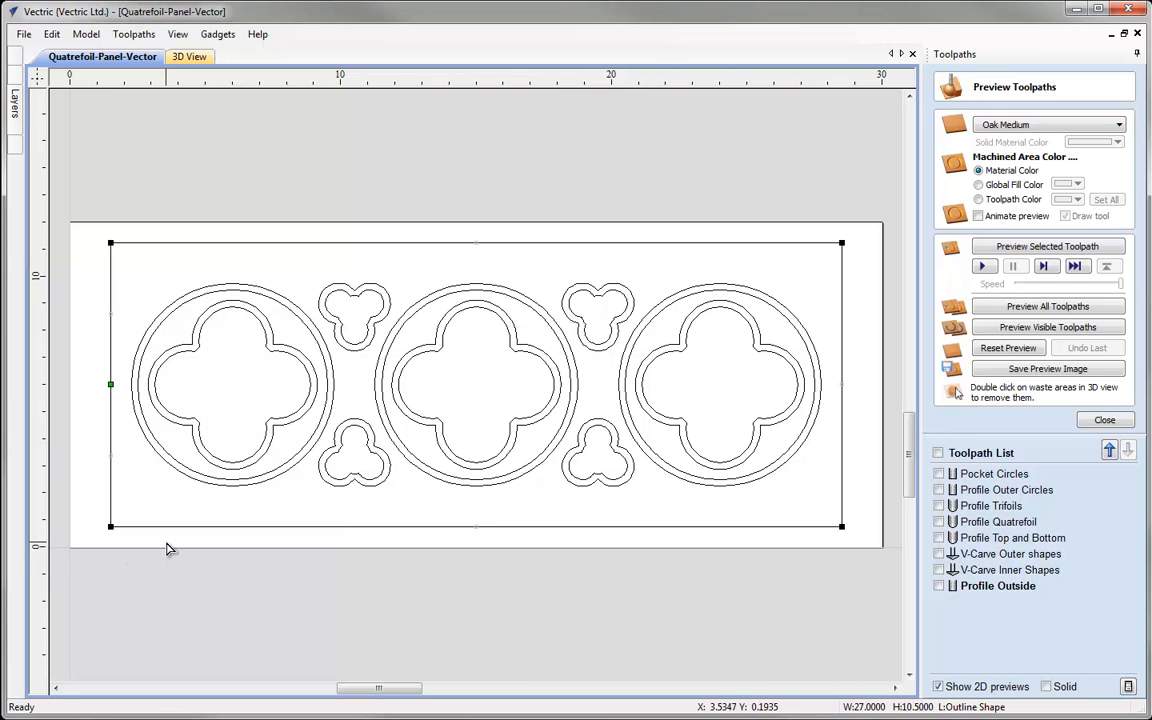
{"action": "left_click", "coordinate": [180, 544]}
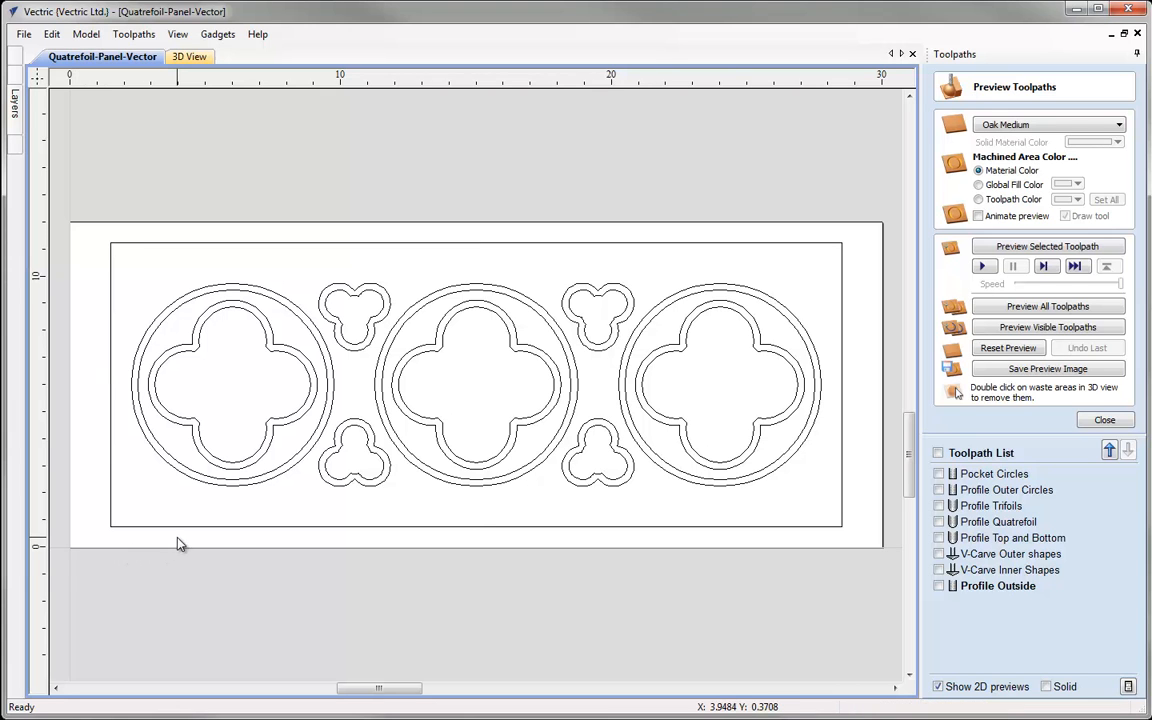
Recalculate the Profile Outside toolpath with its existing settings and accept the notice about clipped leads
{"action": "double_click", "coordinate": [1019, 589]}
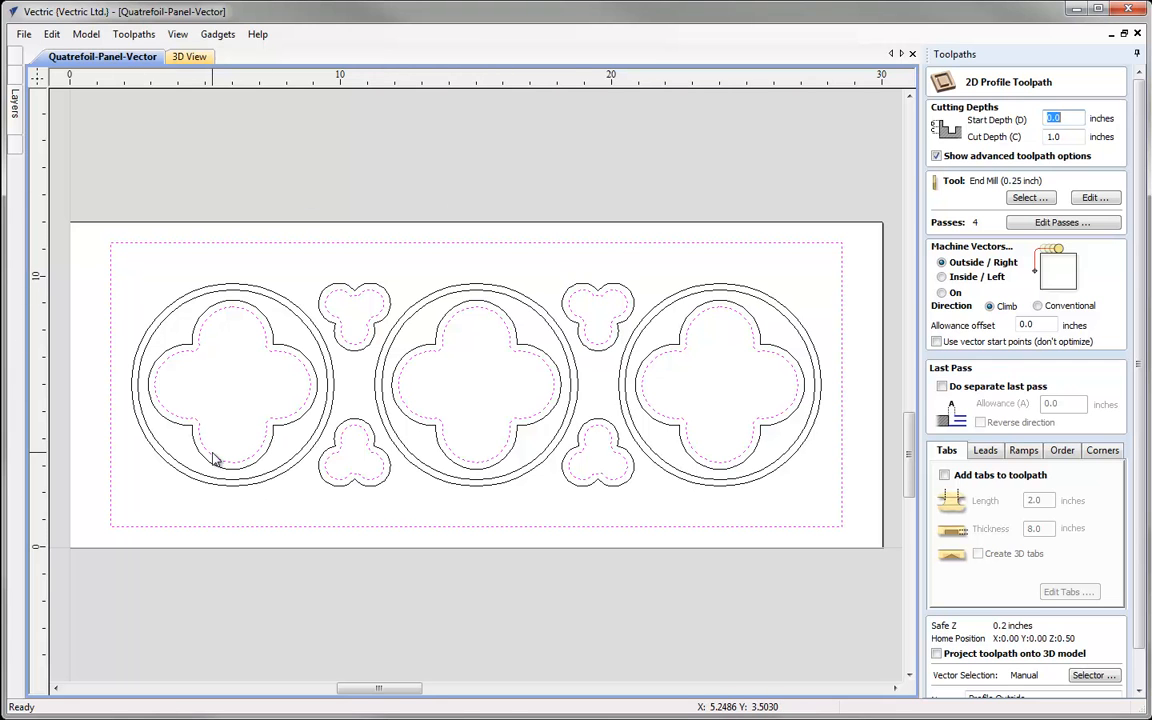
{"action": "left_click_drag", "start_coordinate": [1145, 440], "coordinate": [1145, 476]}
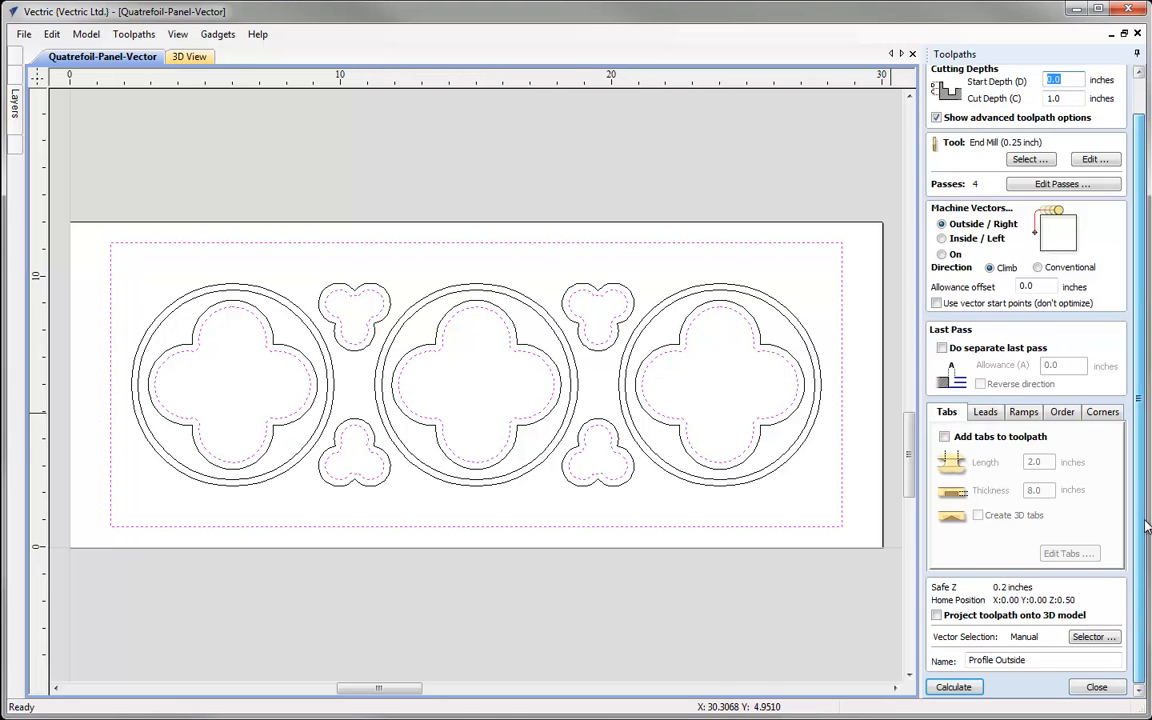
{"action": "left_click", "coordinate": [957, 687]}
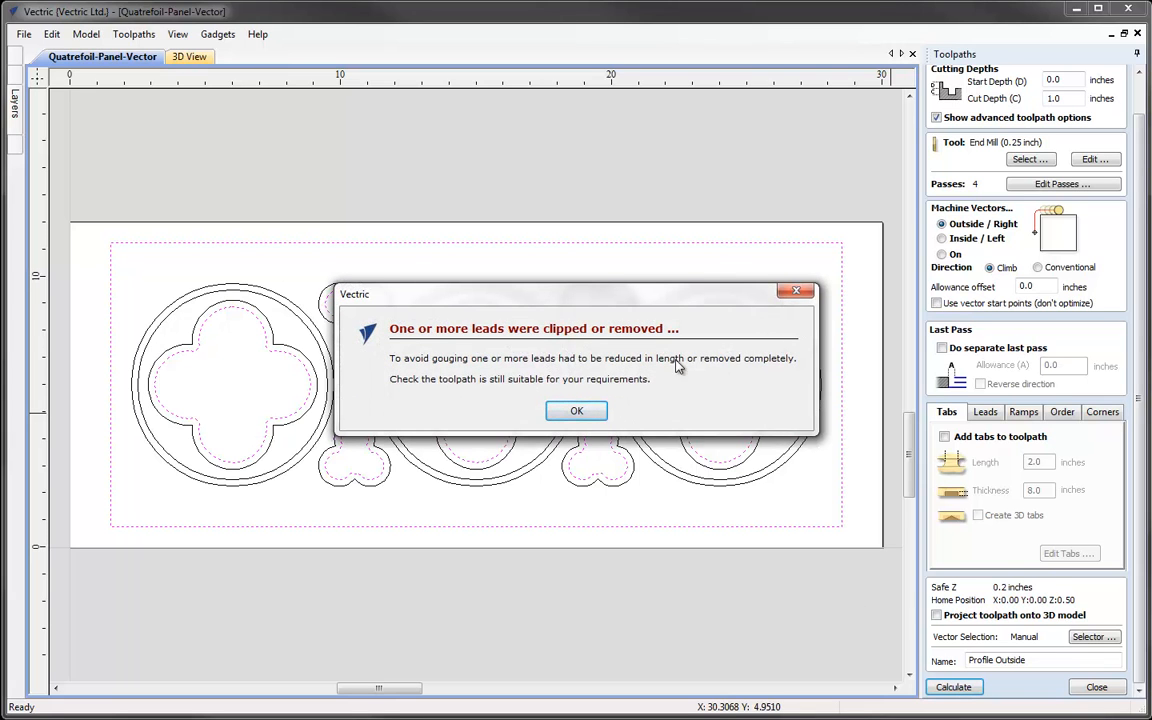
{"action": "left_click", "coordinate": [573, 413]}
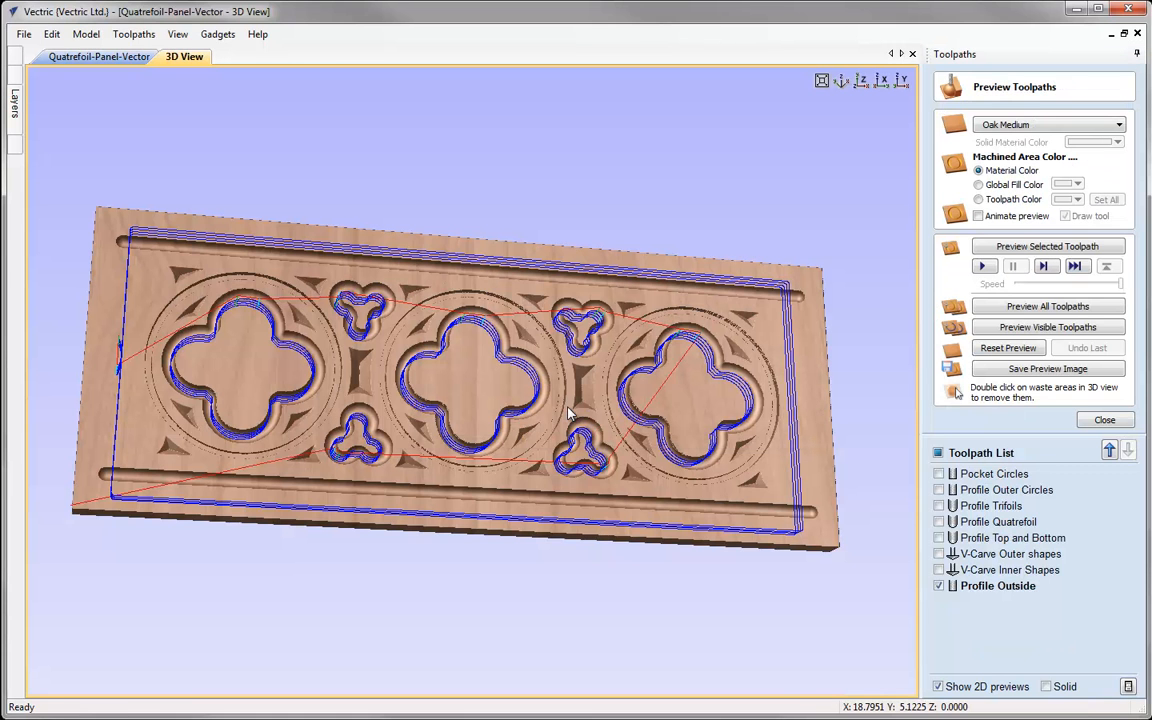
Preview the Profile Outside toolpath section by section until the outer edge and all foil openings are cut
{"action": "left_click_drag", "start_coordinate": [129, 365], "coordinate": [143, 413]}
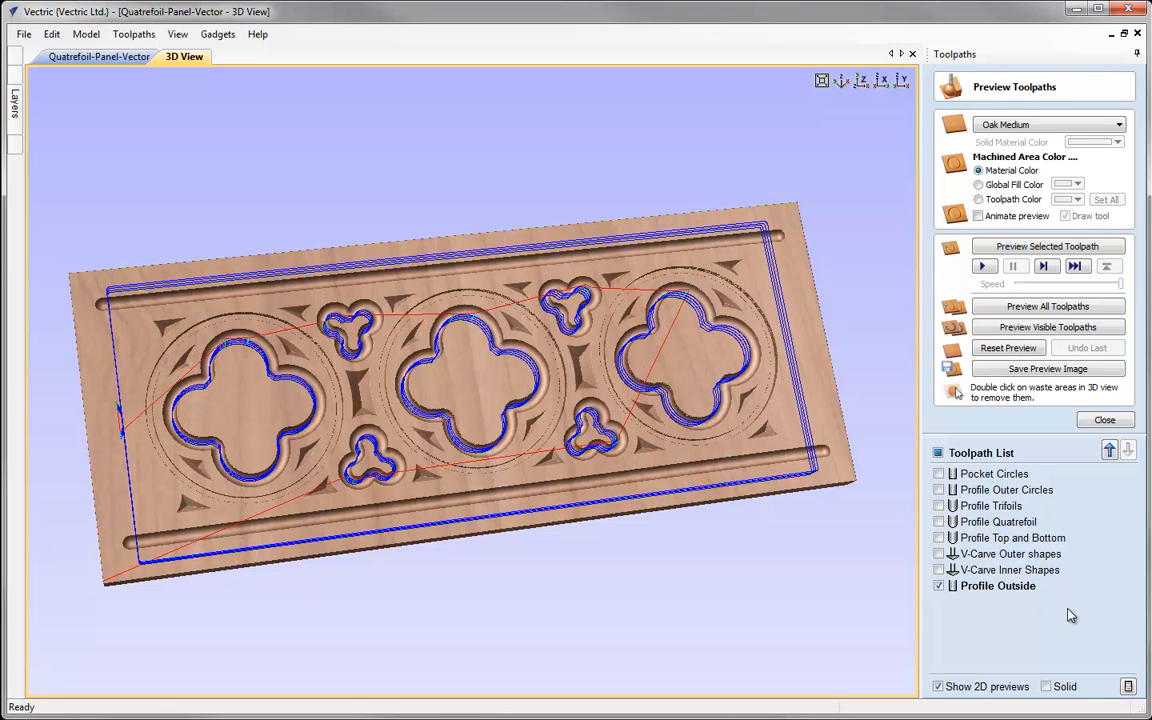
{"action": "mouse_move", "coordinate": [1020, 582]}
{"action": "left_click", "coordinate": [1075, 267]}
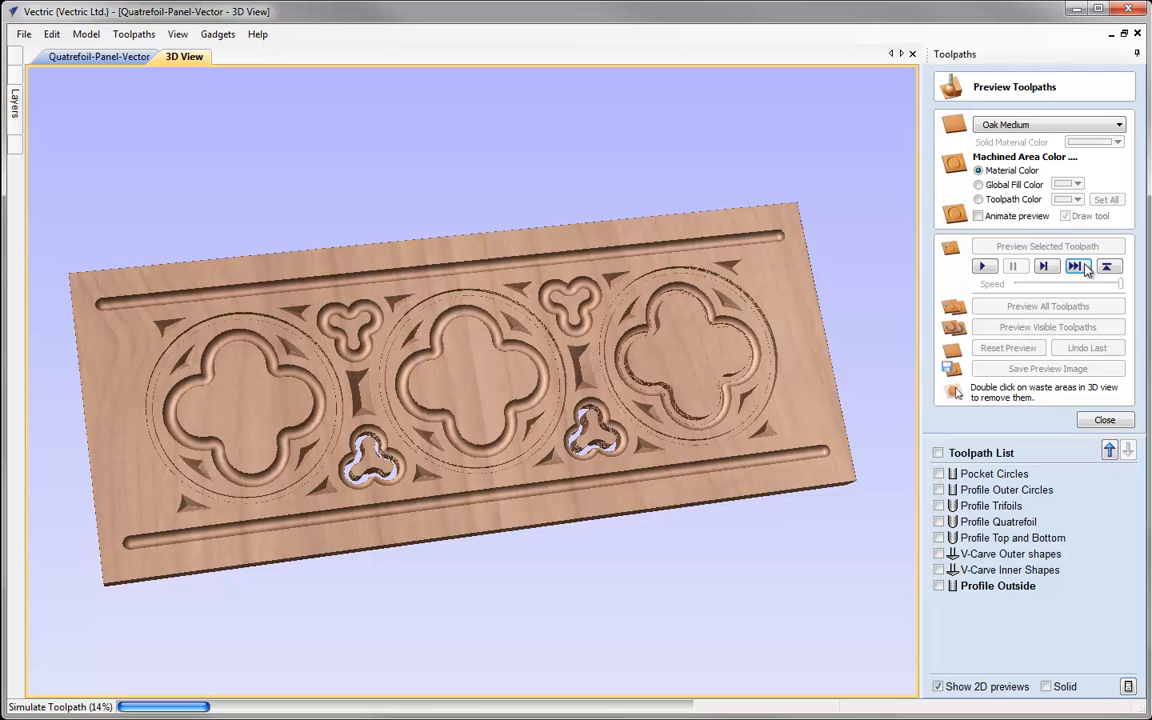
{"action": "left_click", "coordinate": [1085, 265]}
{"action": "left_click", "coordinate": [1085, 265]}
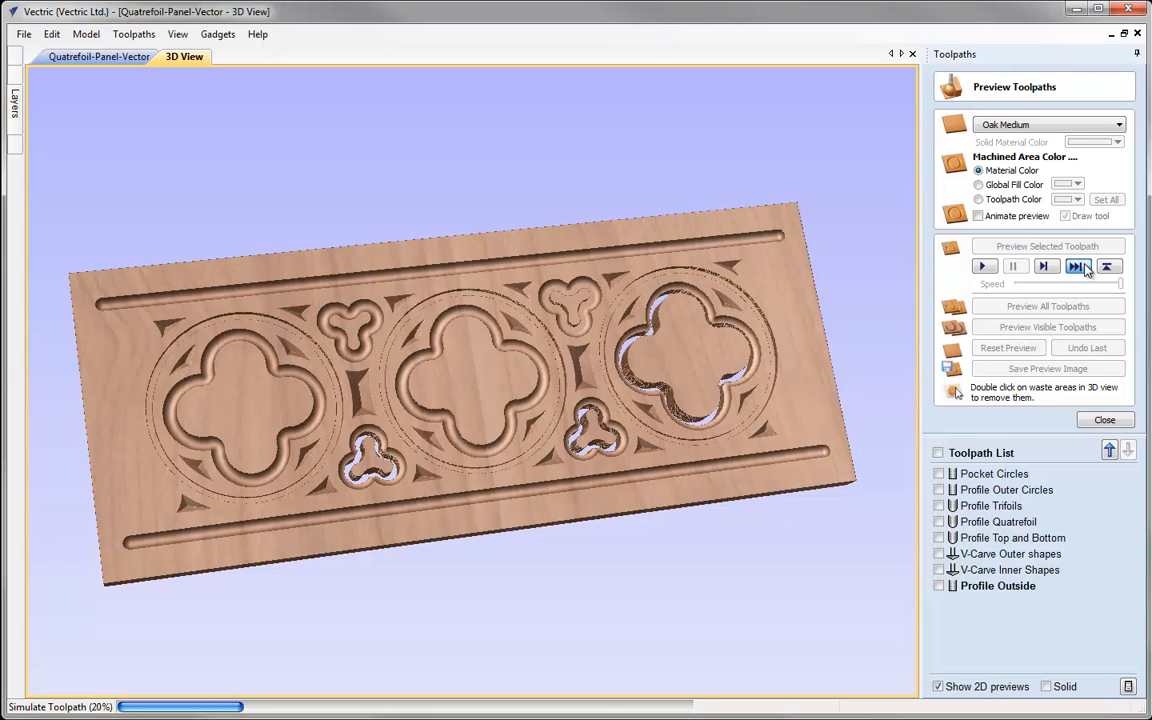
{"action": "left_click", "coordinate": [1085, 265]}
{"action": "left_click", "coordinate": [1085, 265]}
{"action": "left_click", "coordinate": [1085, 265]}
{"action": "left_click", "coordinate": [1085, 265]}
{"action": "left_click", "coordinate": [1085, 265]}
{"action": "left_click", "coordinate": [1085, 265]}
{"action": "left_click", "coordinate": [1085, 265]}
{"action": "left_click", "coordinate": [1085, 265]}
{"action": "left_click", "coordinate": [1085, 265]}
{"action": "left_click", "coordinate": [1085, 265]}
{"action": "left_click", "coordinate": [1085, 265]}
{"action": "left_click", "coordinate": [1085, 265]}
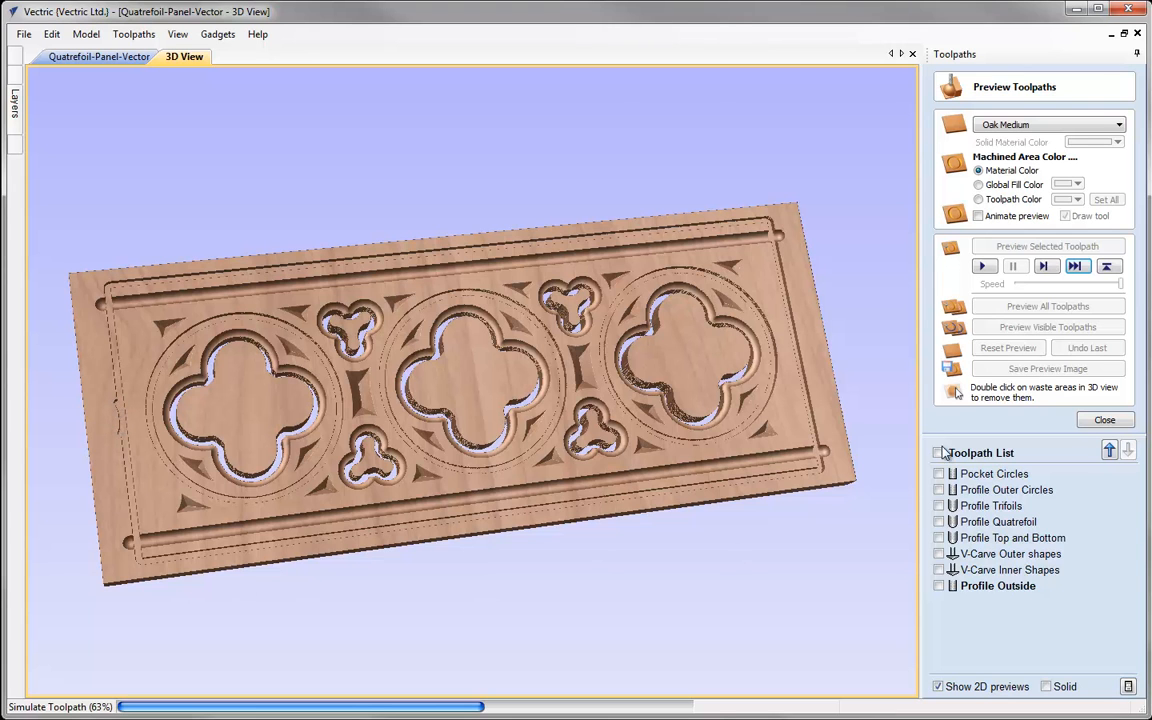
{"action": "left_click", "coordinate": [1080, 267]}
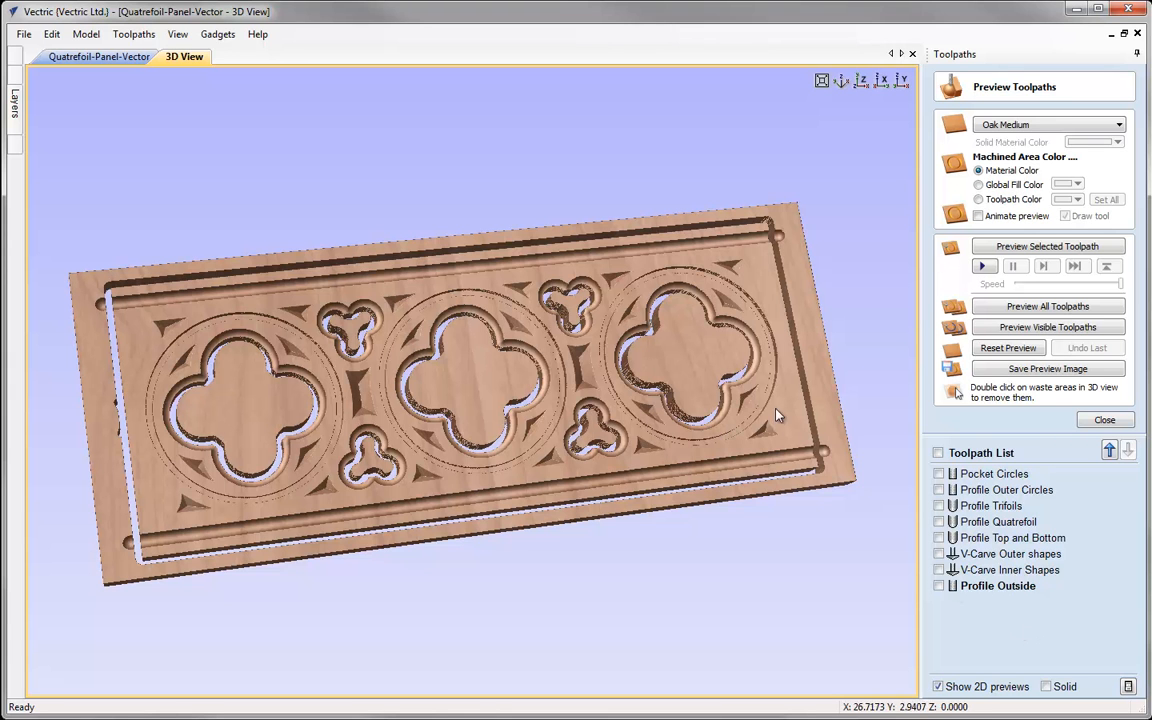
Remove the waste pieces from the quatrefoil and trefoil openings and the surrounding border in the 3D preview
{"action": "left_click_drag", "start_coordinate": [777, 392], "coordinate": [727, 430]}
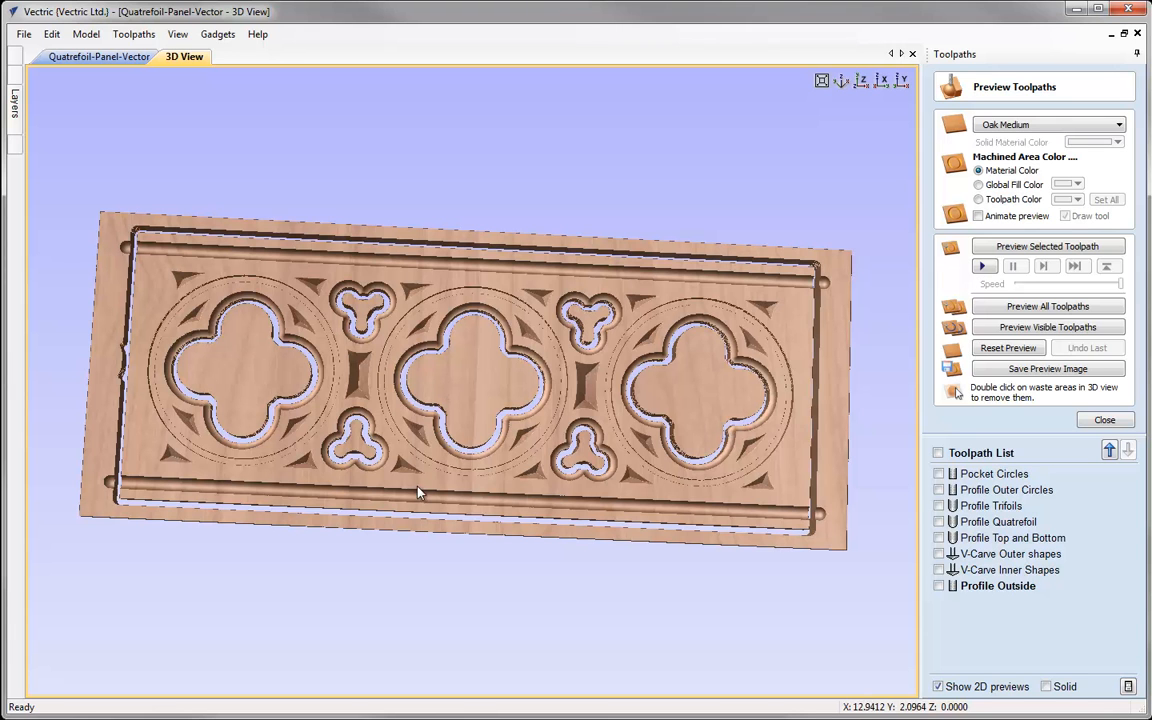
{"action": "left_click_drag", "start_coordinate": [581, 508], "coordinate": [589, 500]}
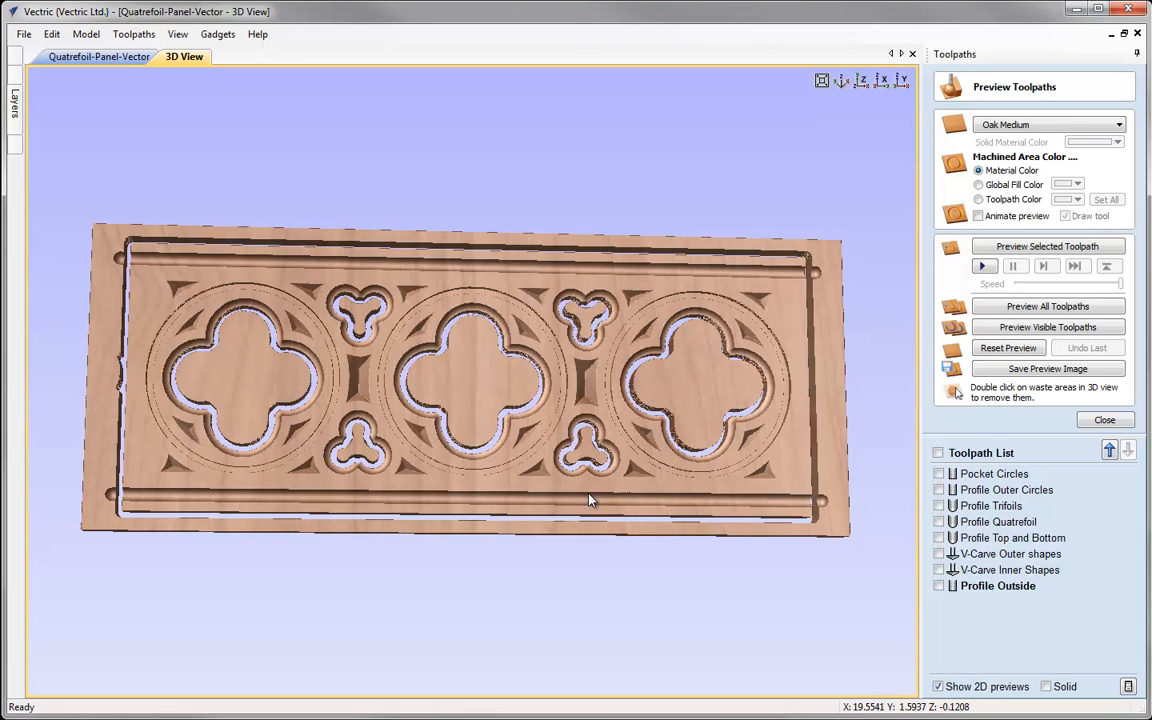
{"action": "left_click_drag", "start_coordinate": [350, 404], "coordinate": [380, 317]}
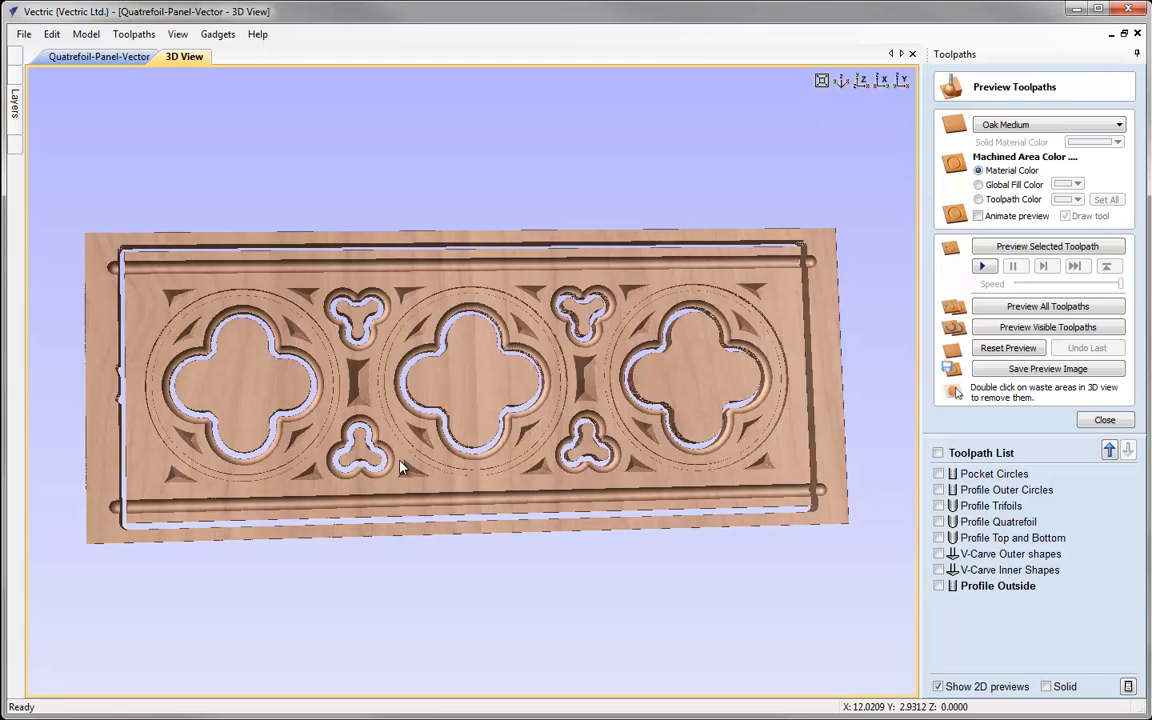
{"action": "double_click", "coordinate": [251, 383]}
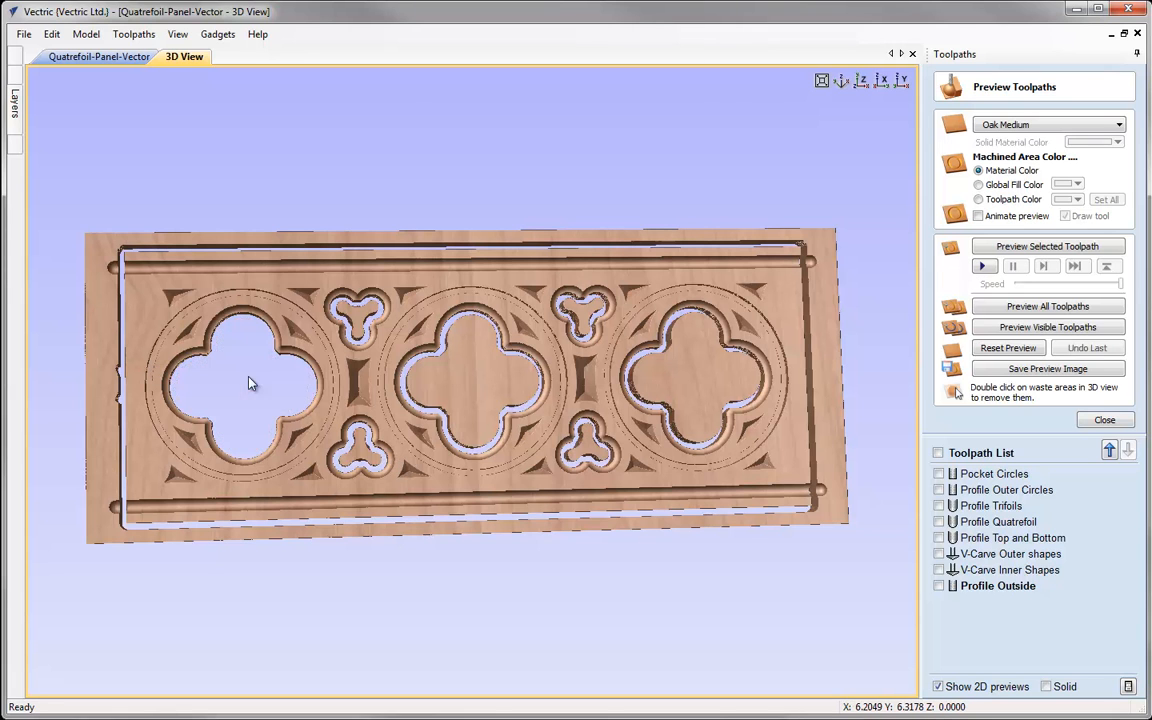
{"action": "double_click", "coordinate": [340, 300]}
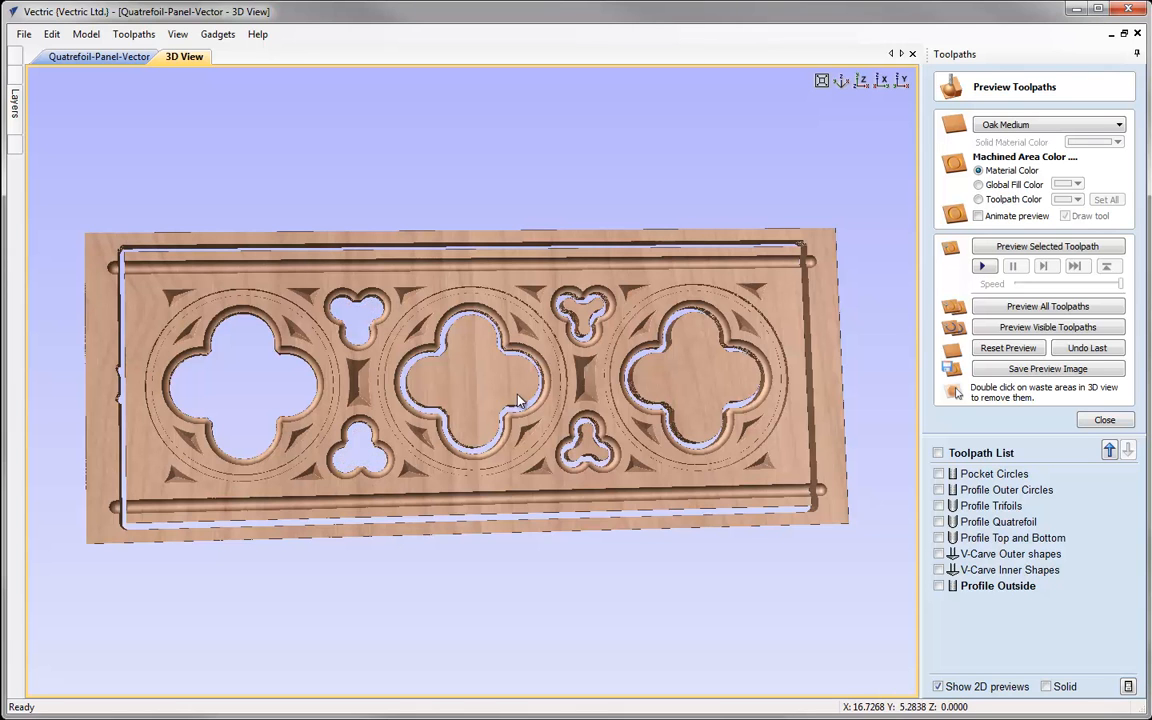
{"action": "double_click", "coordinate": [453, 352]}
{"action": "double_click", "coordinate": [585, 318]}
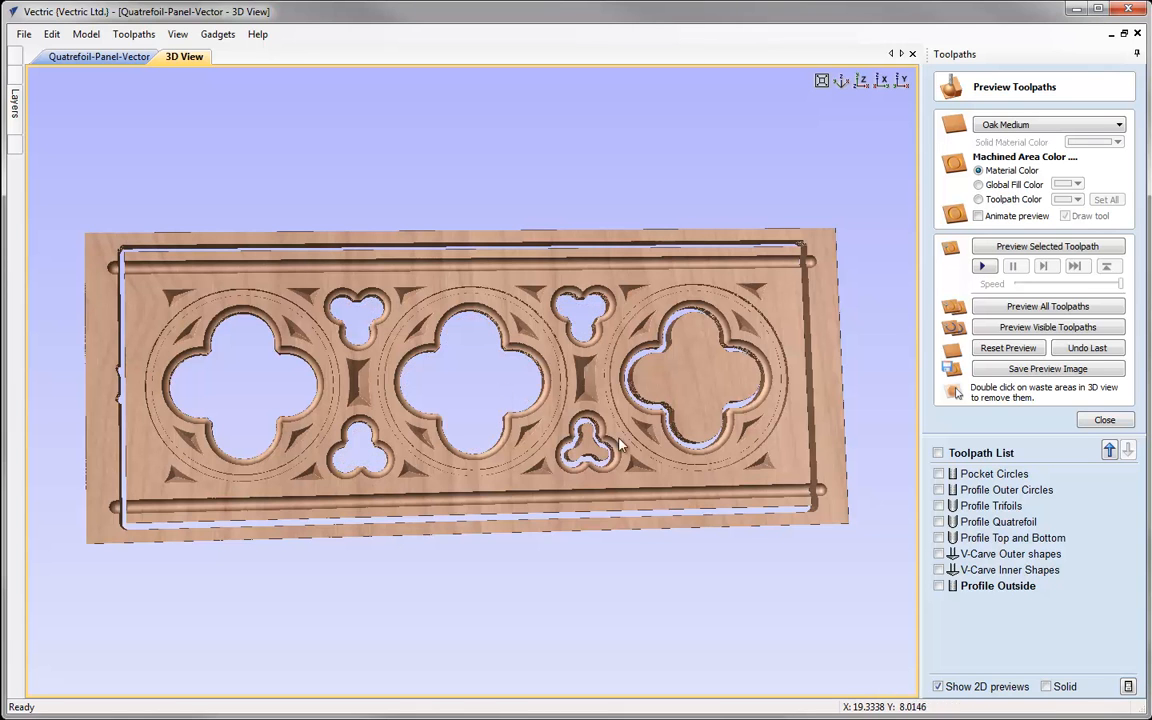
{"action": "double_click", "coordinate": [689, 386]}
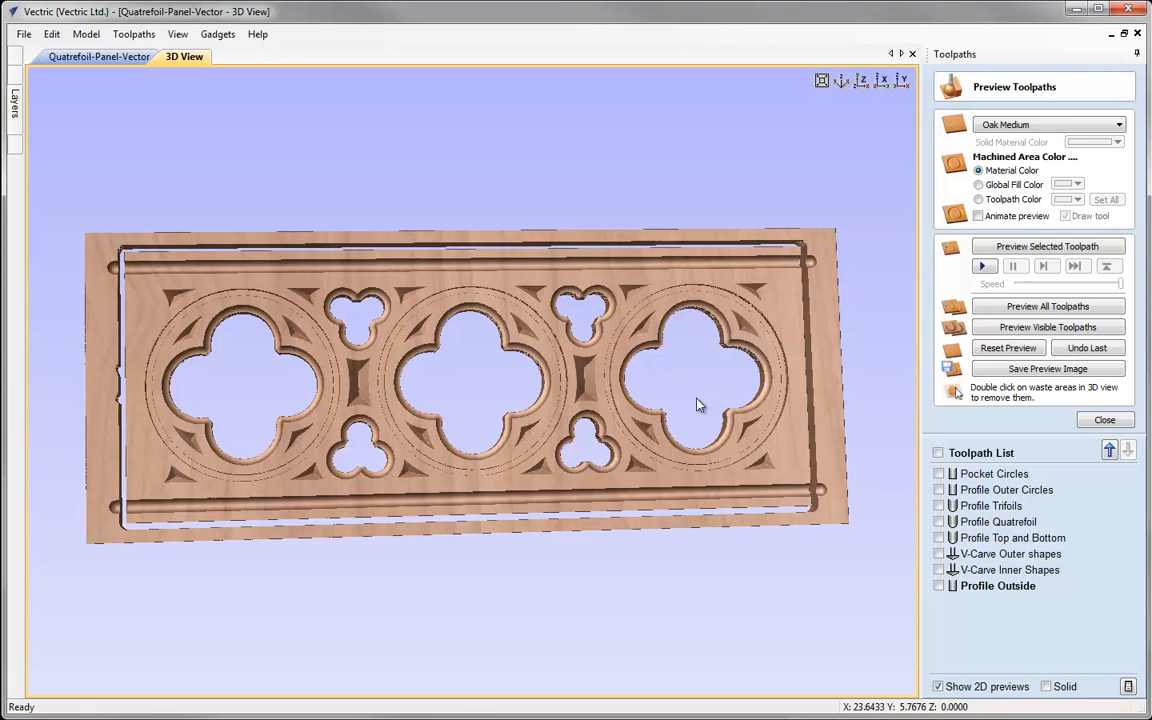
{"action": "double_click", "coordinate": [829, 489]}
{"action": "left_click_drag", "start_coordinate": [542, 442], "coordinate": [517, 447]}
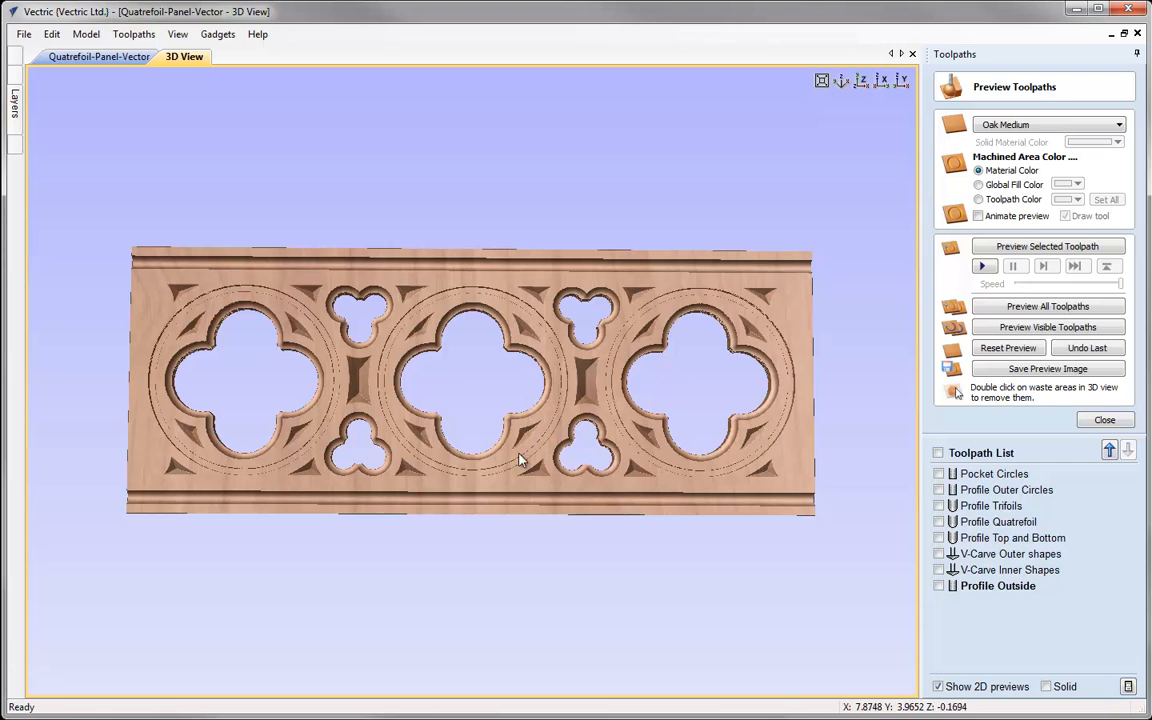
{"action": "left_click", "coordinate": [1014, 372]}
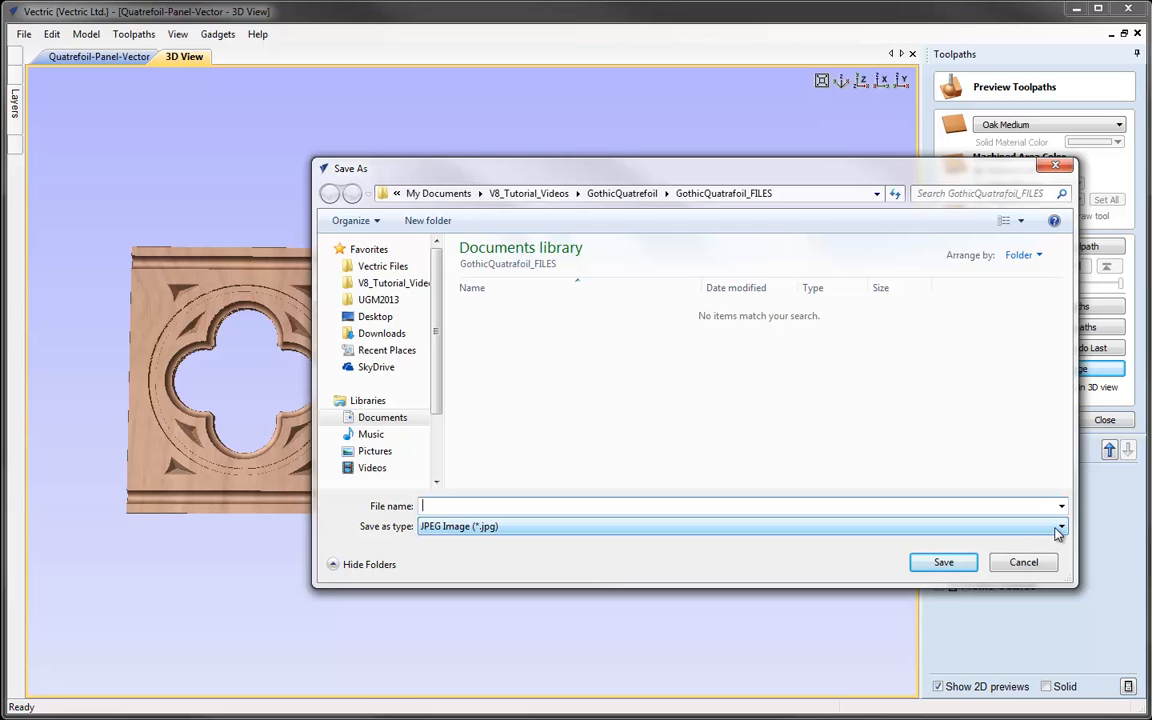
{"action": "left_click", "coordinate": [1046, 567]}
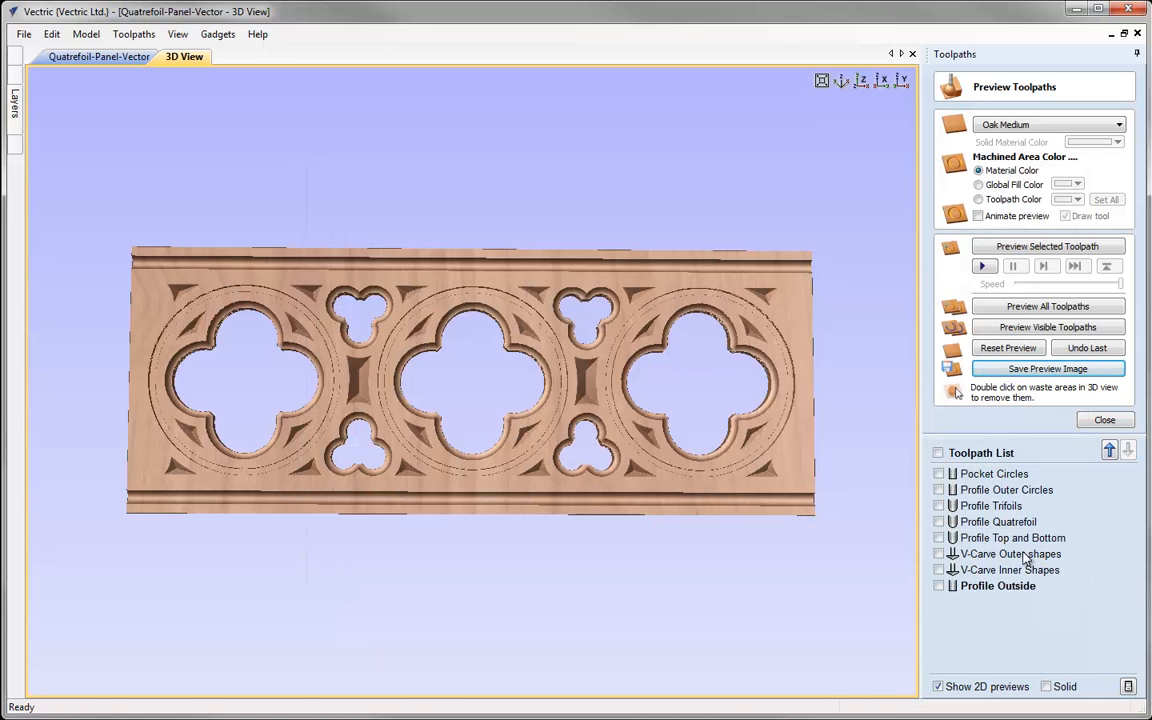
Leave the preview and set up saving of Pocket Circles and Profile Outer Circles as visible toolpaths output to one file
{"action": "mouse_move", "coordinate": [1025, 560]}
{"action": "left_click", "coordinate": [1104, 420]}
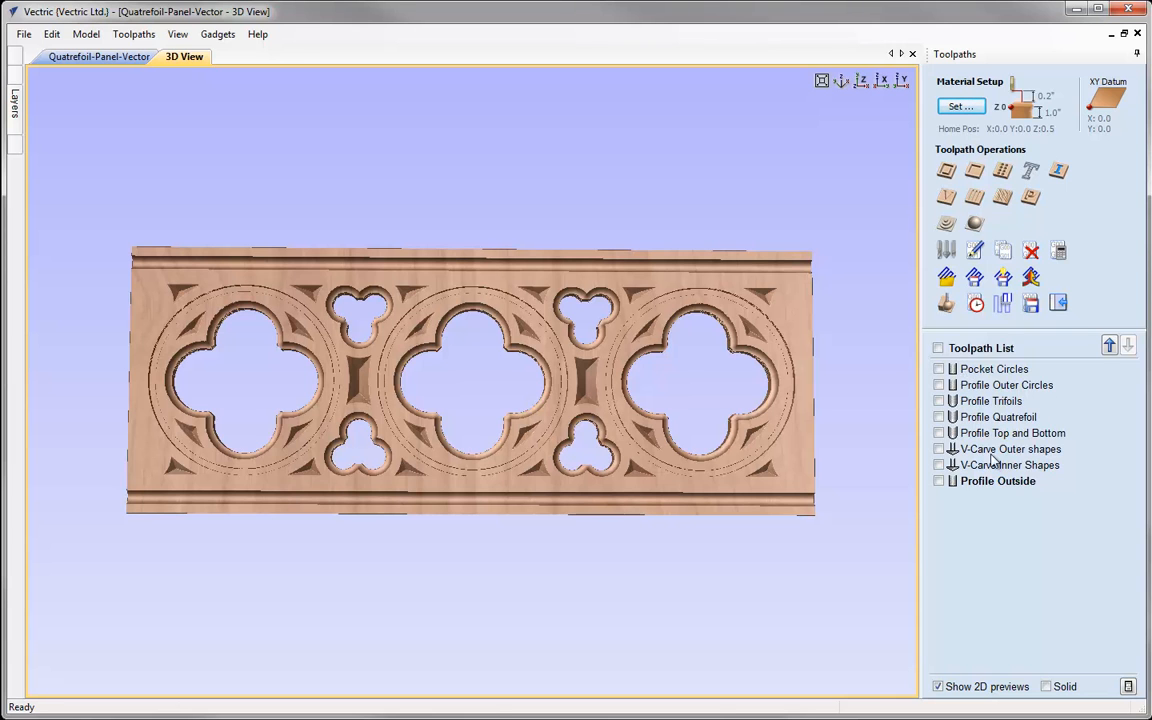
{"action": "left_click", "coordinate": [1028, 304]}
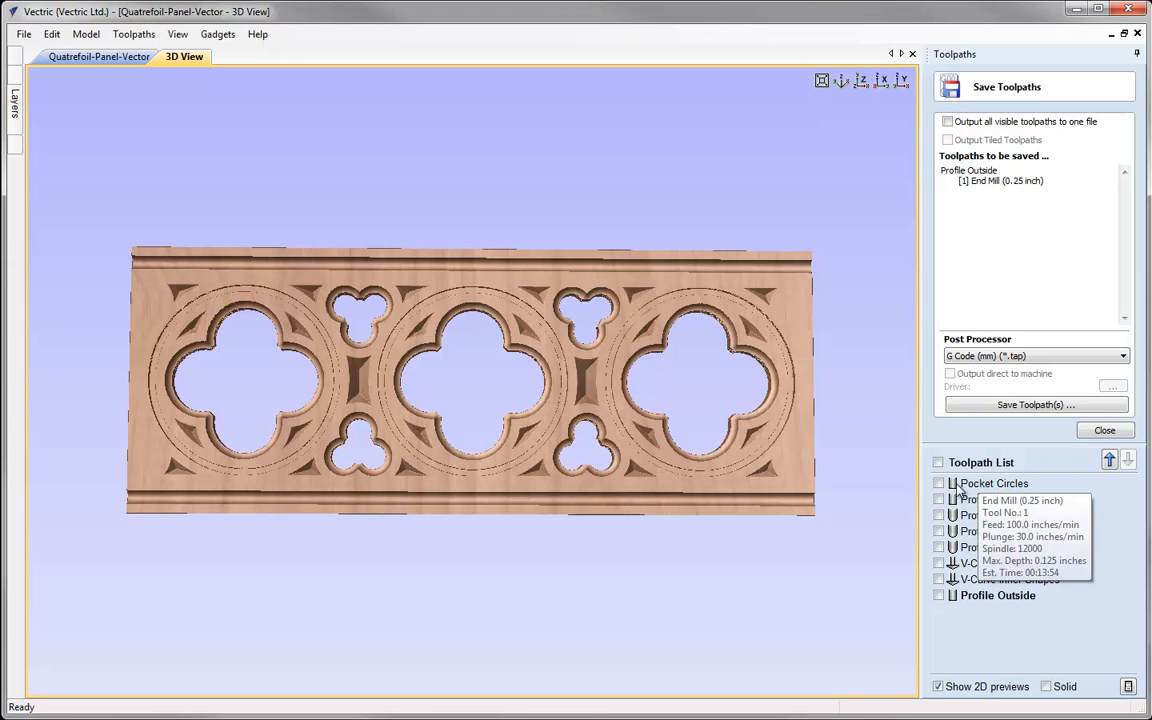
{"action": "left_click", "coordinate": [938, 484]}
{"action": "left_click", "coordinate": [939, 500]}
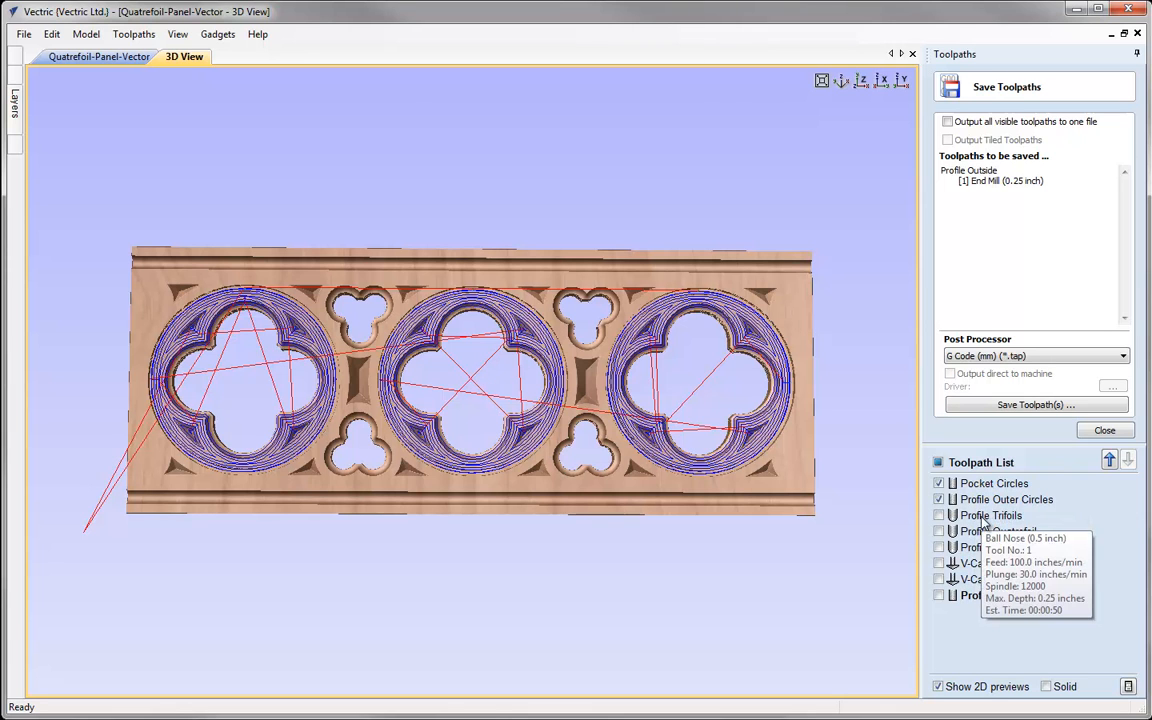
{"action": "mouse_move", "coordinate": [987, 507]}
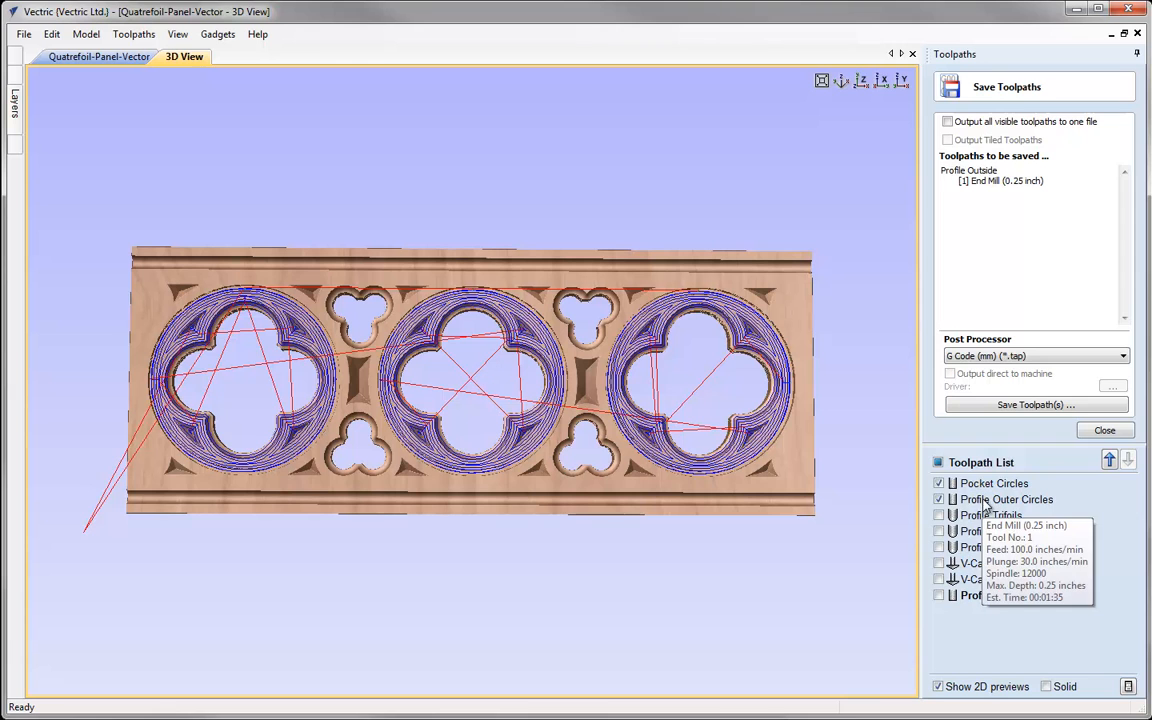
{"action": "left_click", "coordinate": [949, 122]}
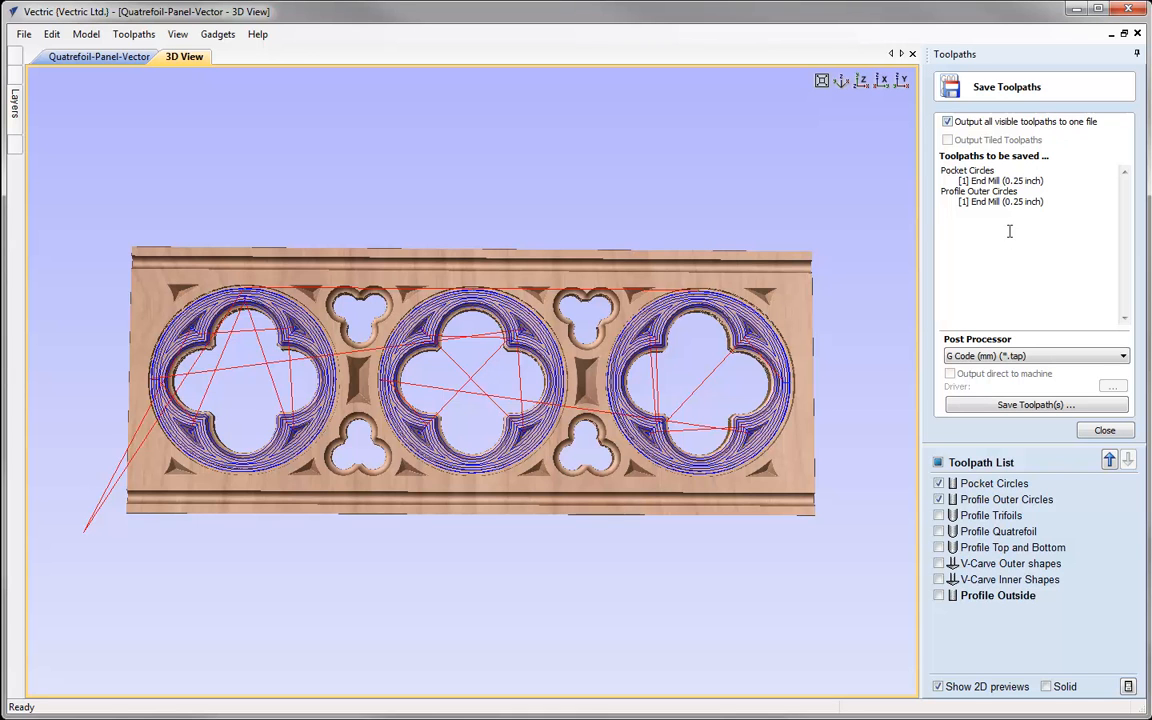
Switch the toolpaths set for output to the 0.5 inch Ball Nose group: Profile Trifoils, Profile Quatrefoil and Profile Top and Bottom
{"action": "left_click", "coordinate": [938, 483]}
{"action": "left_click", "coordinate": [938, 499]}
{"action": "left_click", "coordinate": [938, 515]}
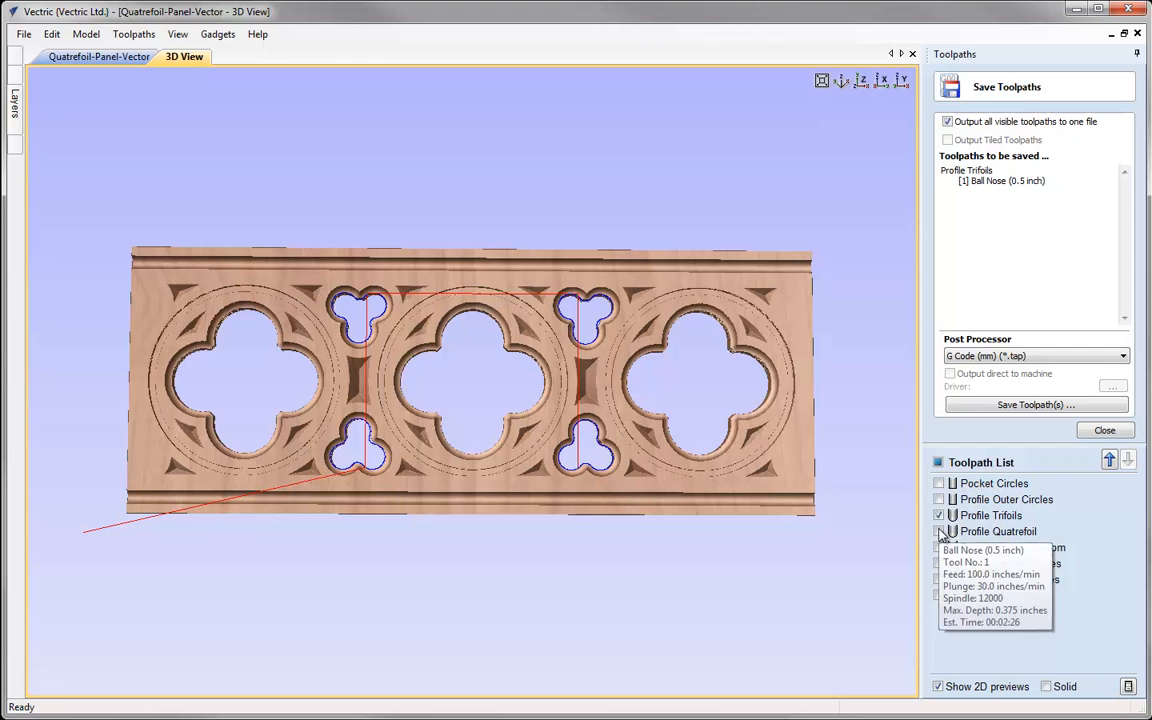
{"action": "left_click", "coordinate": [939, 531]}
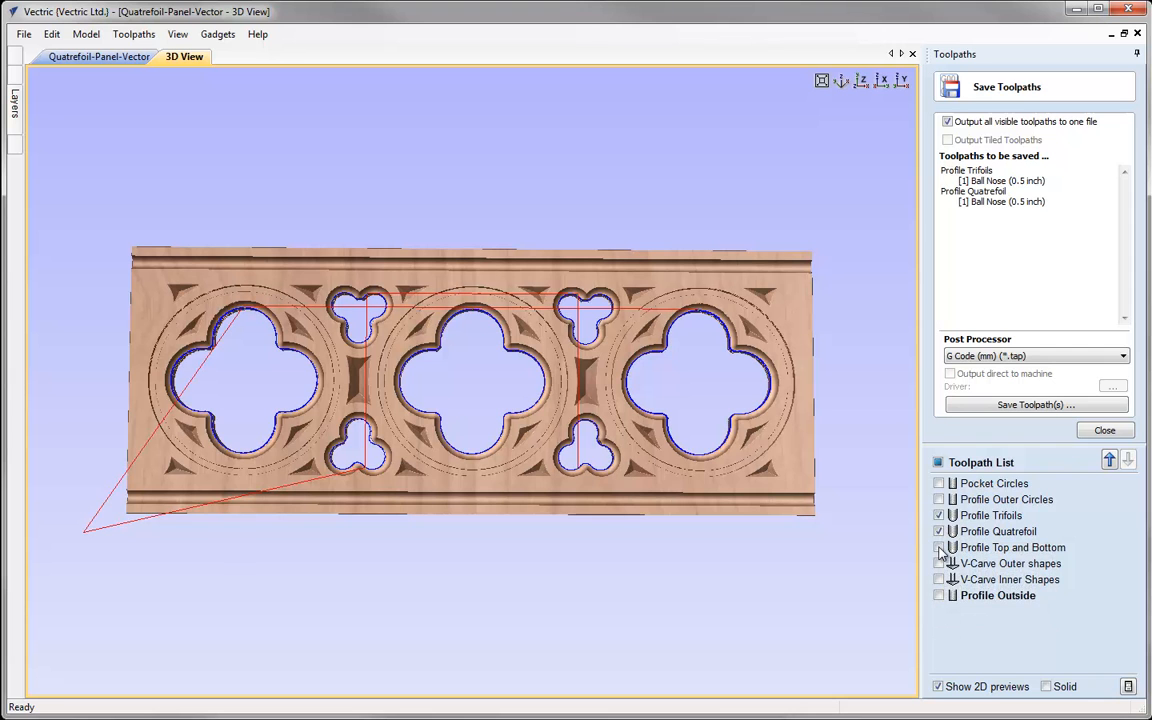
{"action": "left_click", "coordinate": [939, 547]}
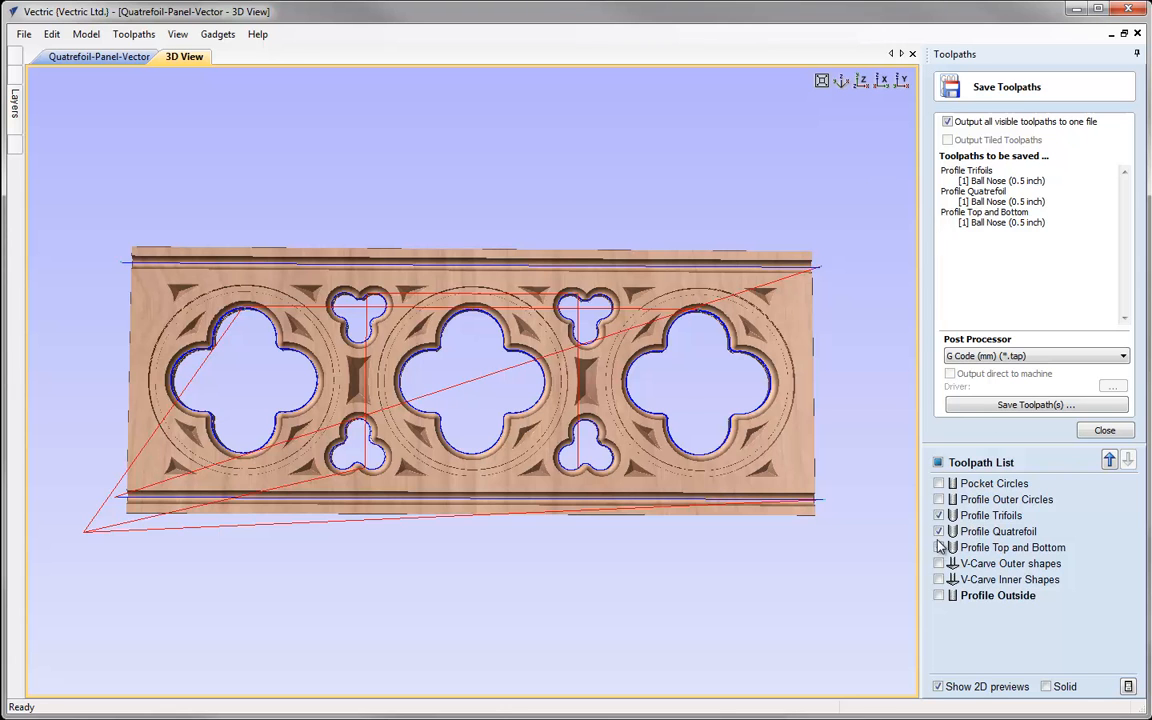
Clear the toolpath selection and set only V-Carve Outer shapes and V-Carve Inner Shapes for output as the V-Bit group
{"action": "left_click", "coordinate": [938, 462]}
{"action": "left_click", "coordinate": [939, 563]}
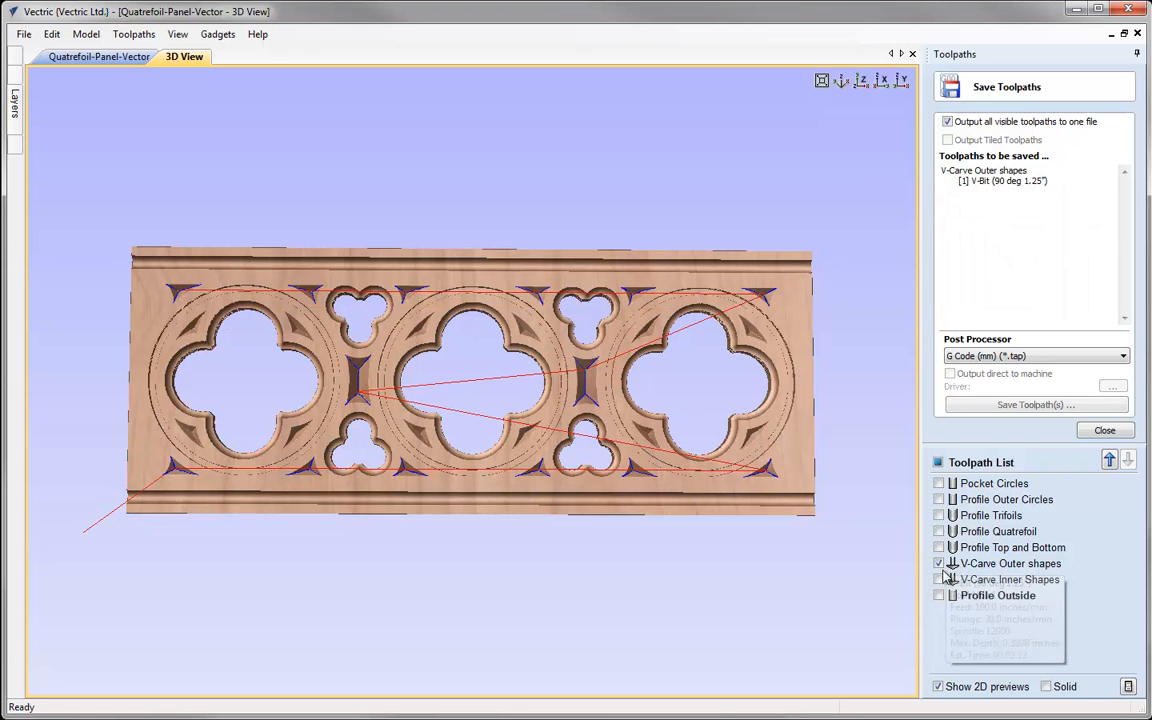
{"action": "left_click", "coordinate": [939, 579]}
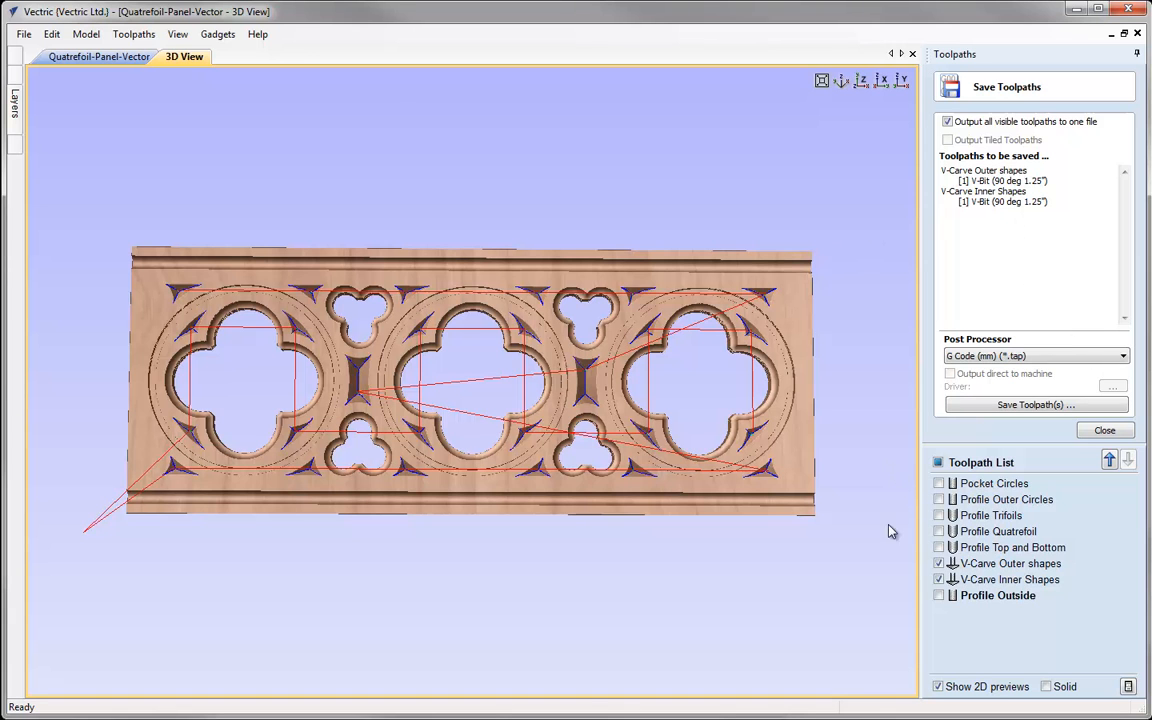
Replace the V-carve toolpaths in the output selection with Profile Outside alone
{"action": "left_click", "coordinate": [940, 580]}
{"action": "left_click", "coordinate": [940, 564]}
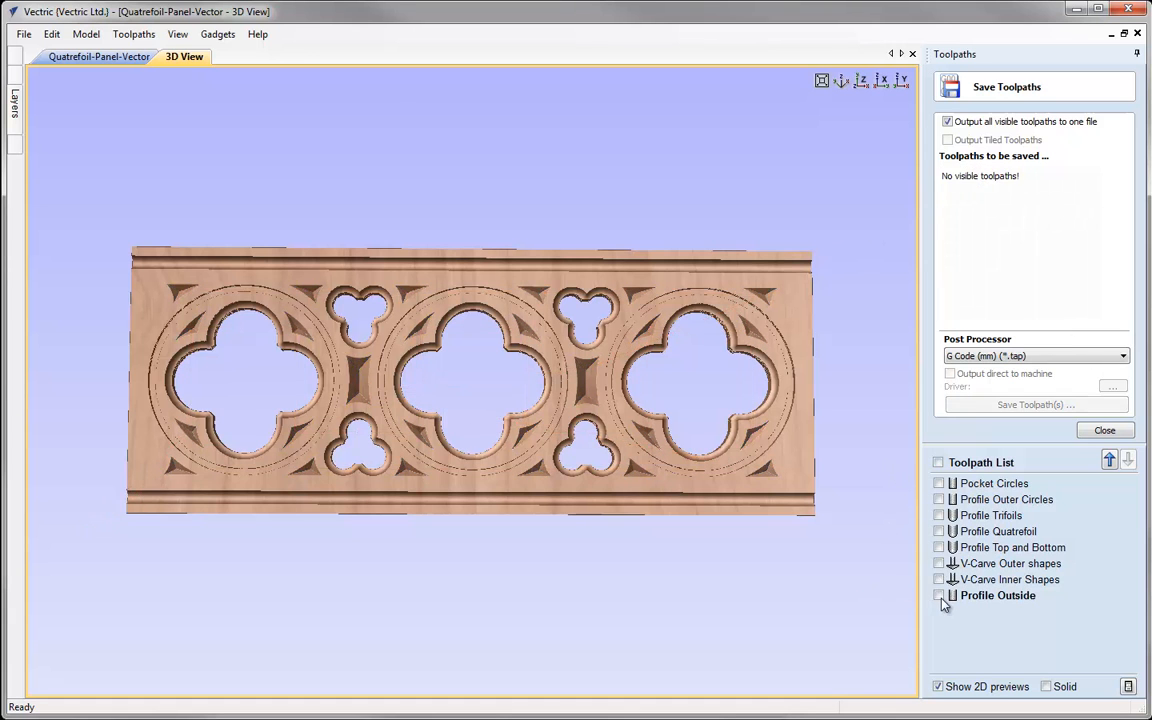
{"action": "left_click", "coordinate": [940, 596]}
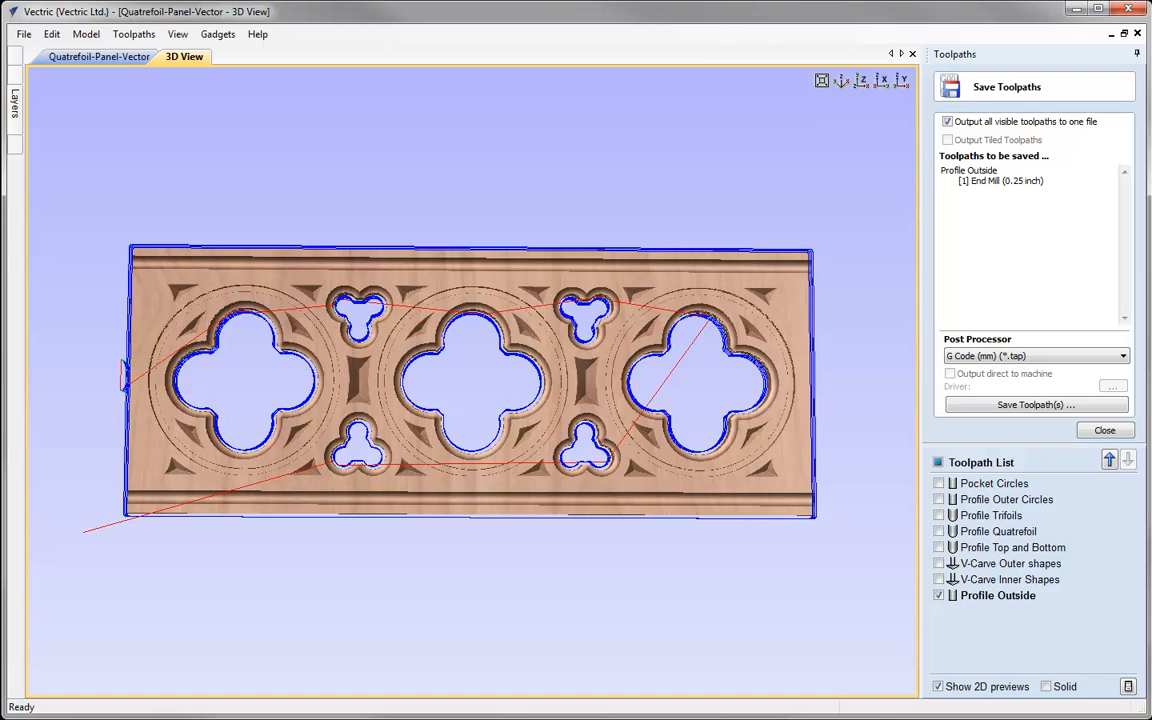
Save the project as a new file named Quatrefoil-Panel-Vector-TOOLPATHS.crv in the GothicQuatrafoil_FILES folder
{"action": "left_click", "coordinate": [21, 35]}
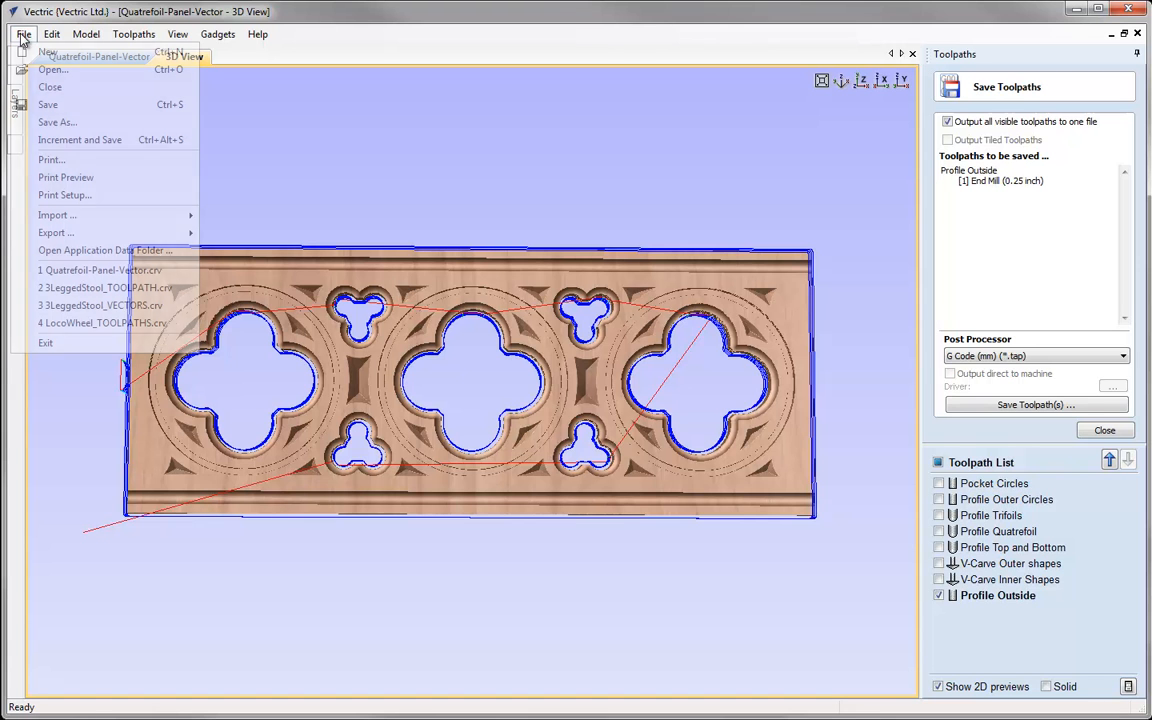
{"action": "left_click", "coordinate": [73, 125]}
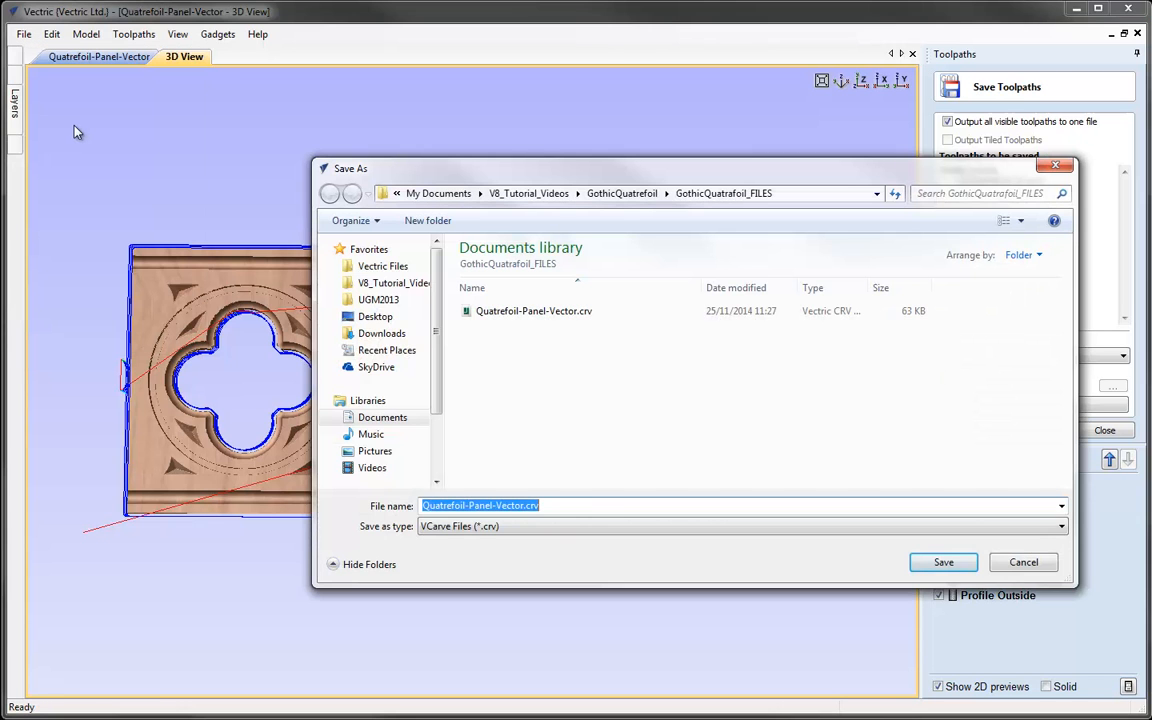
{"action": "left_click", "coordinate": [522, 507]}
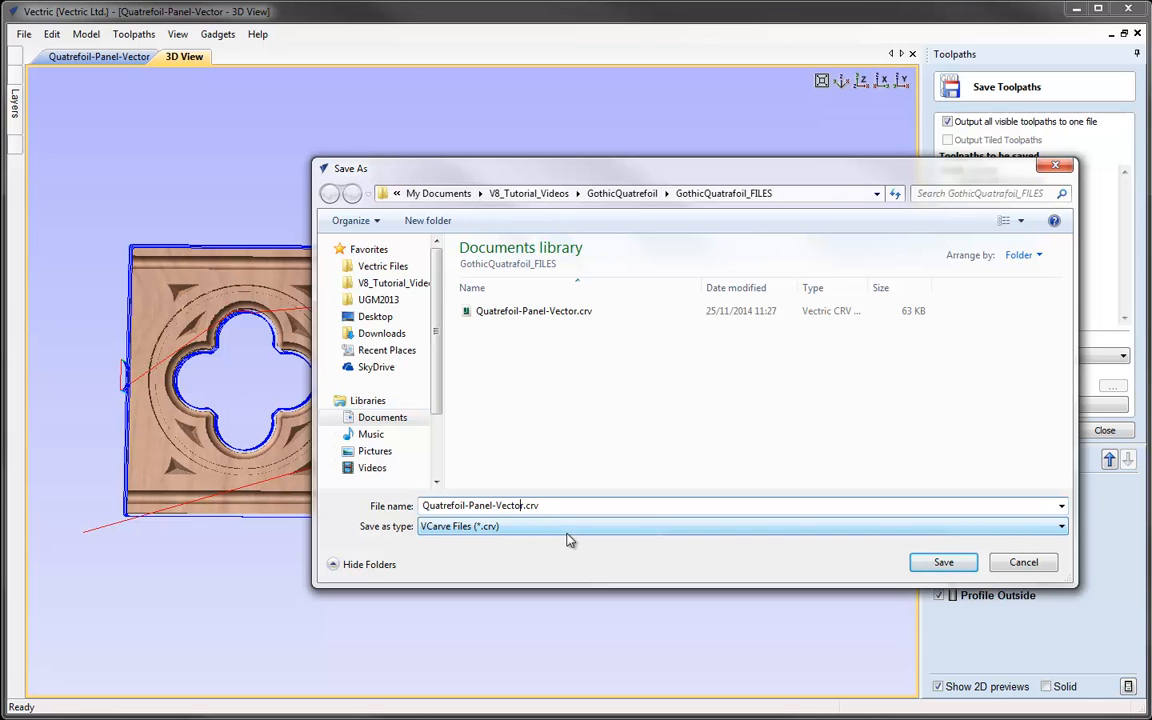
{"action": "type", "text": "-"}
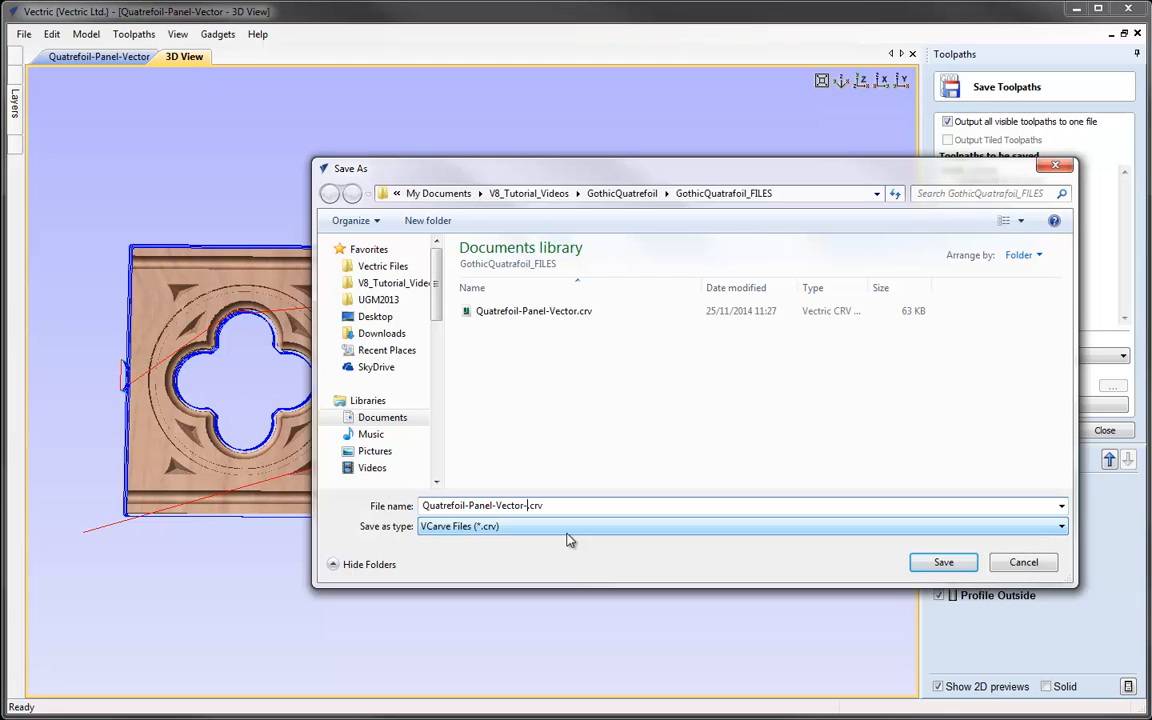
{"action": "type", "text": "TOOLPATHS"}
{"action": "left_click", "coordinate": [943, 562]}
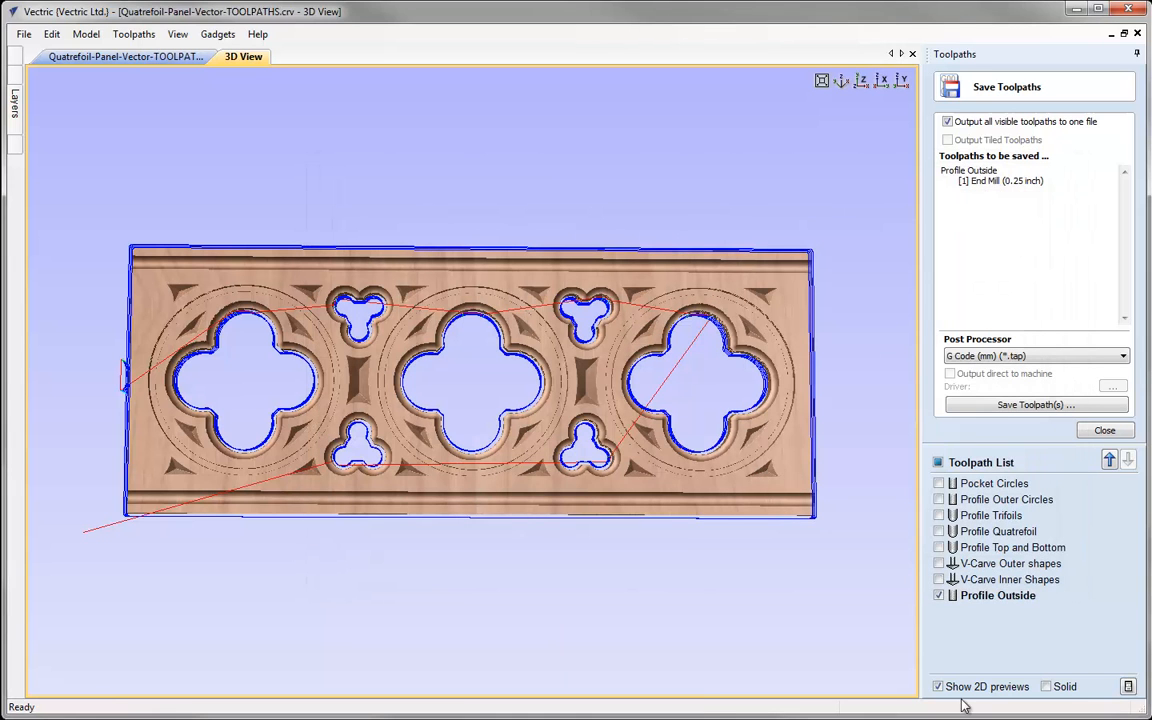